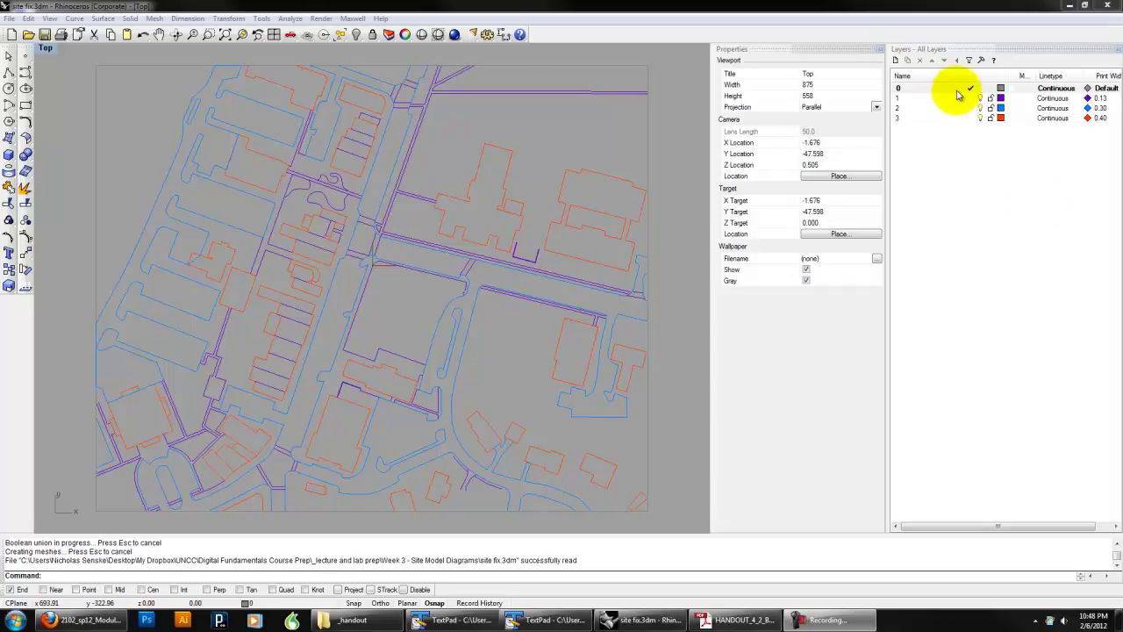
Step: Make layer 1 current, hide layer 0, and check the notched building outline northeast of the intersection as a single curve
{"action": "double_click", "coordinate": [940, 100]}
{"action": "left_click", "coordinate": [980, 87]}
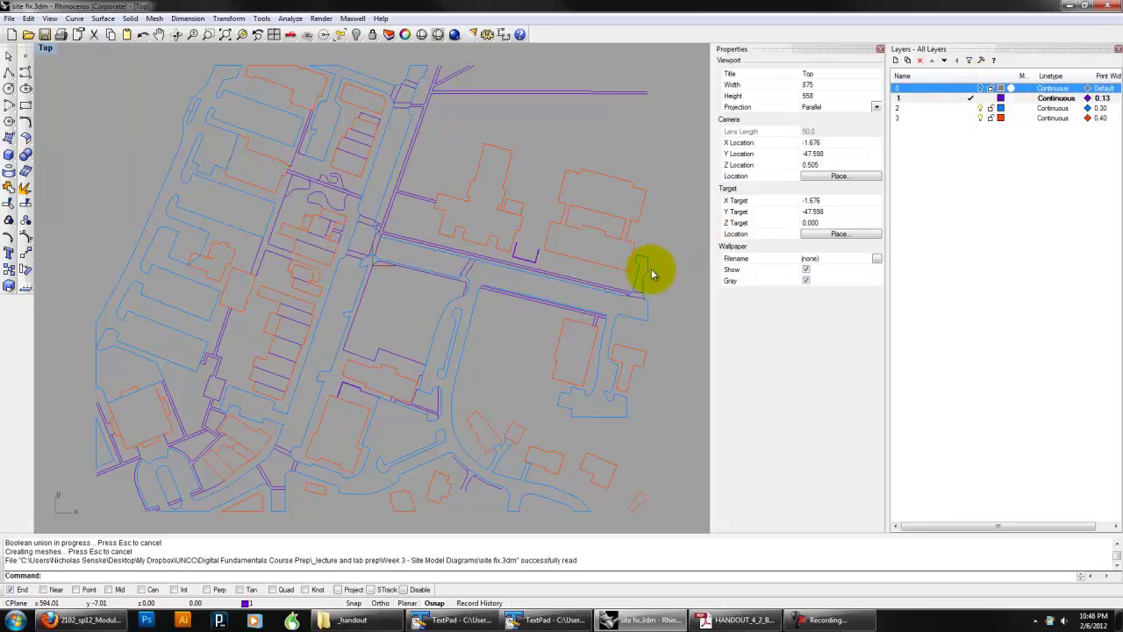
{"action": "scroll", "coordinate": [641, 271], "scroll_direction": "up", "scroll_amount": 5}
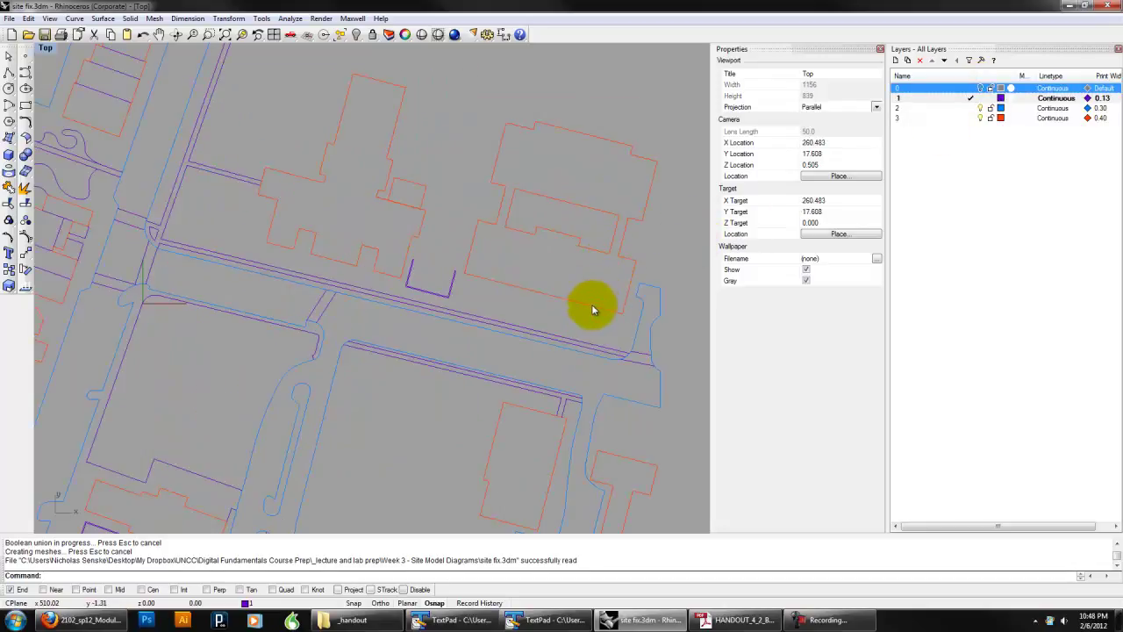
{"action": "left_click", "coordinate": [591, 303]}
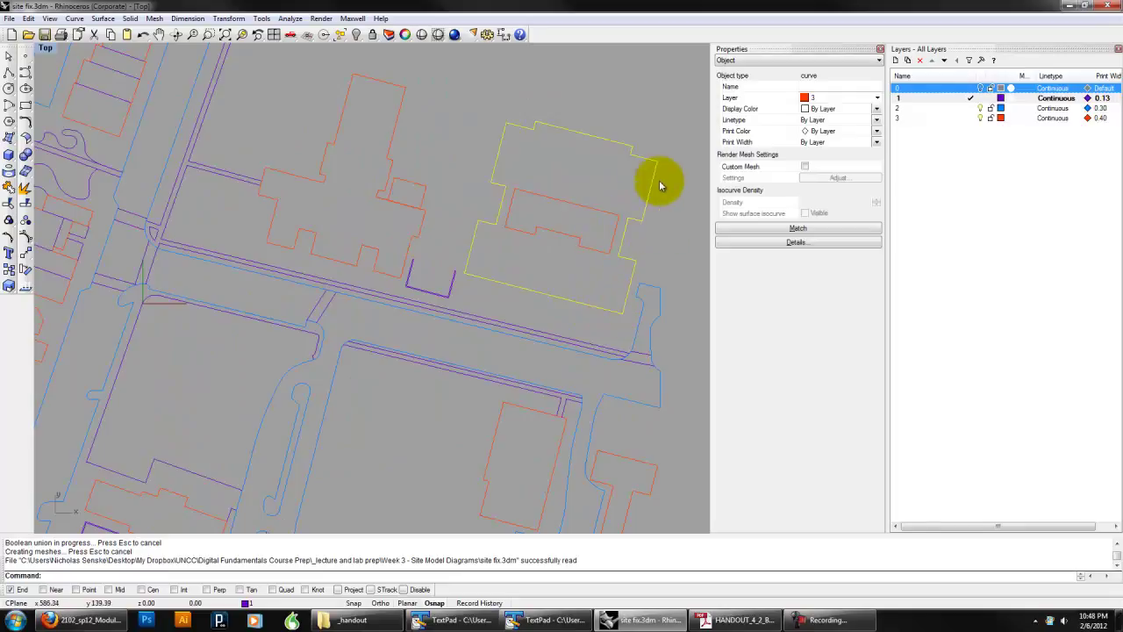
{"action": "left_click", "coordinate": [524, 193]}
{"action": "mouse_move", "coordinate": [464, 223]}
{"action": "right_mouse_down"}
{"action": "mouse_move", "coordinate": [518, 254]}
{"action": "mouse_move", "coordinate": [482, 256]}
{"action": "right_mouse_up"}
{"action": "left_click", "coordinate": [545, 282]}
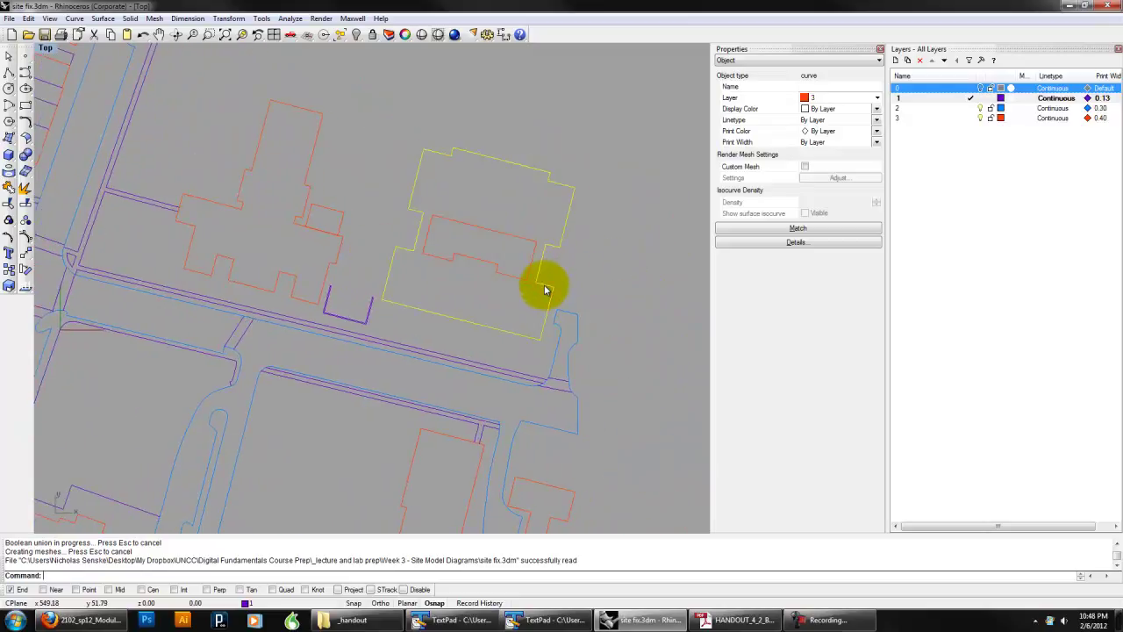
{"action": "left_click", "coordinate": [570, 269]}
{"action": "right_click_drag", "start_coordinate": [507, 287], "coordinate": [576, 277]}
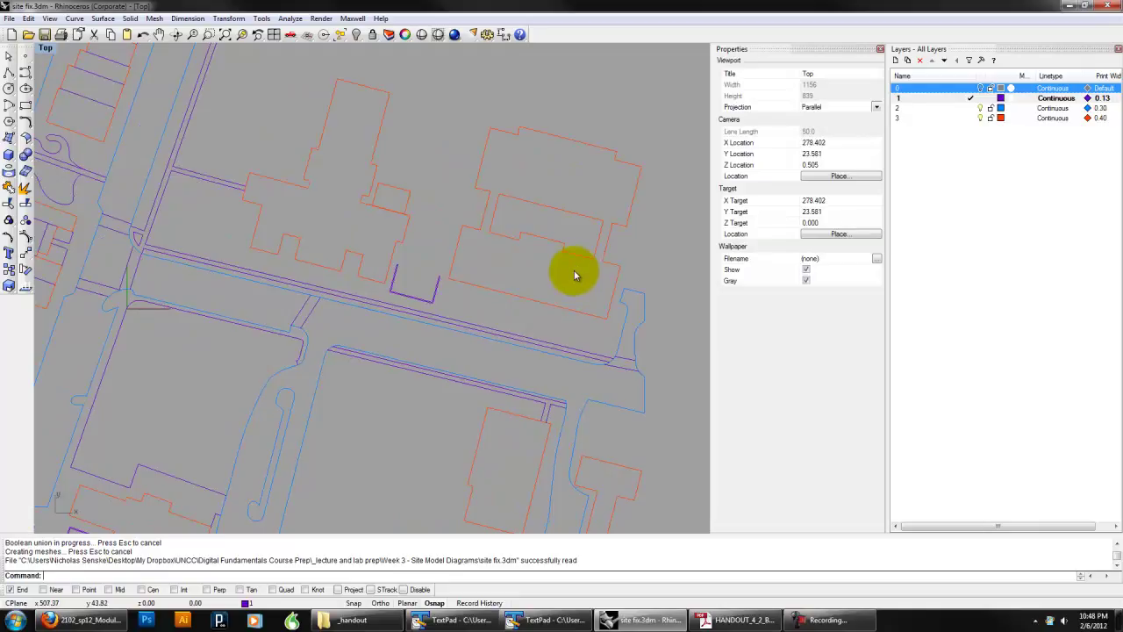
{"action": "mouse_move", "coordinate": [597, 316]}
{"action": "right_mouse_down"}
{"action": "mouse_move", "coordinate": [567, 336]}
{"action": "mouse_move", "coordinate": [571, 243]}
{"action": "mouse_move", "coordinate": [538, 284]}
{"action": "right_mouse_up"}
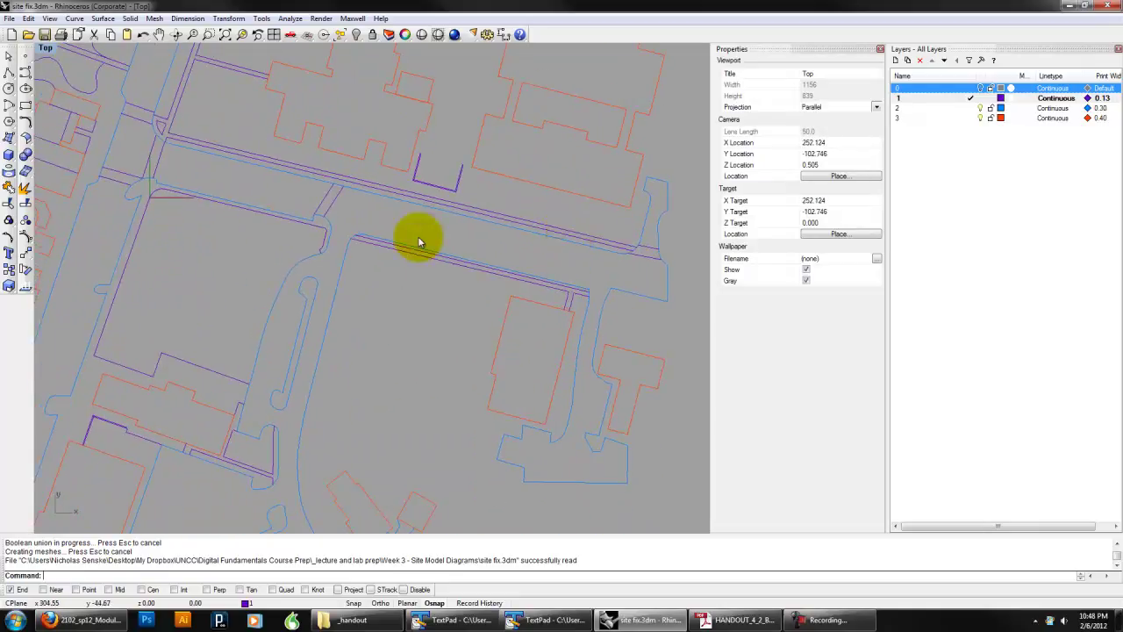
Step: Inspect the neighbouring cross-shaped building outline and the main street outline by selecting each curve, then clear the selection
{"action": "mouse_move", "coordinate": [451, 193]}
{"action": "right_mouse_down"}
{"action": "mouse_move", "coordinate": [482, 269]}
{"action": "mouse_move", "coordinate": [534, 296]}
{"action": "mouse_move", "coordinate": [463, 271]}
{"action": "right_mouse_up"}
{"action": "left_click", "coordinate": [525, 256]}
{"action": "left_click", "coordinate": [430, 248]}
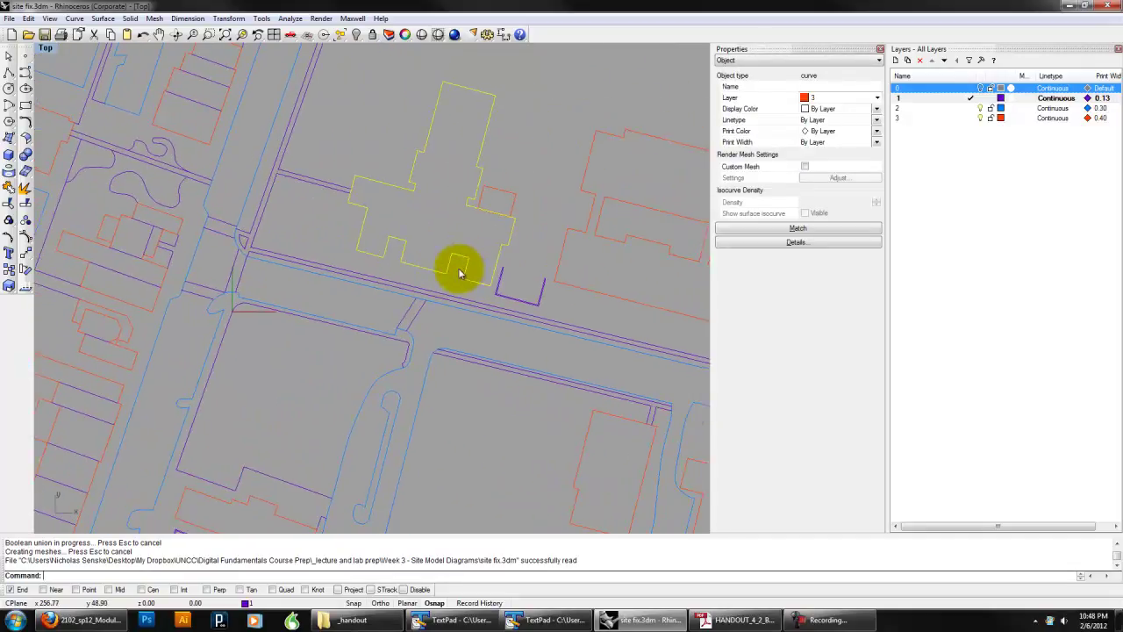
{"action": "scroll", "coordinate": [454, 259], "scroll_direction": "down", "scroll_amount": 1}
{"action": "scroll", "coordinate": [412, 290], "scroll_direction": "down", "scroll_amount": 1}
{"action": "left_click", "coordinate": [445, 301]}
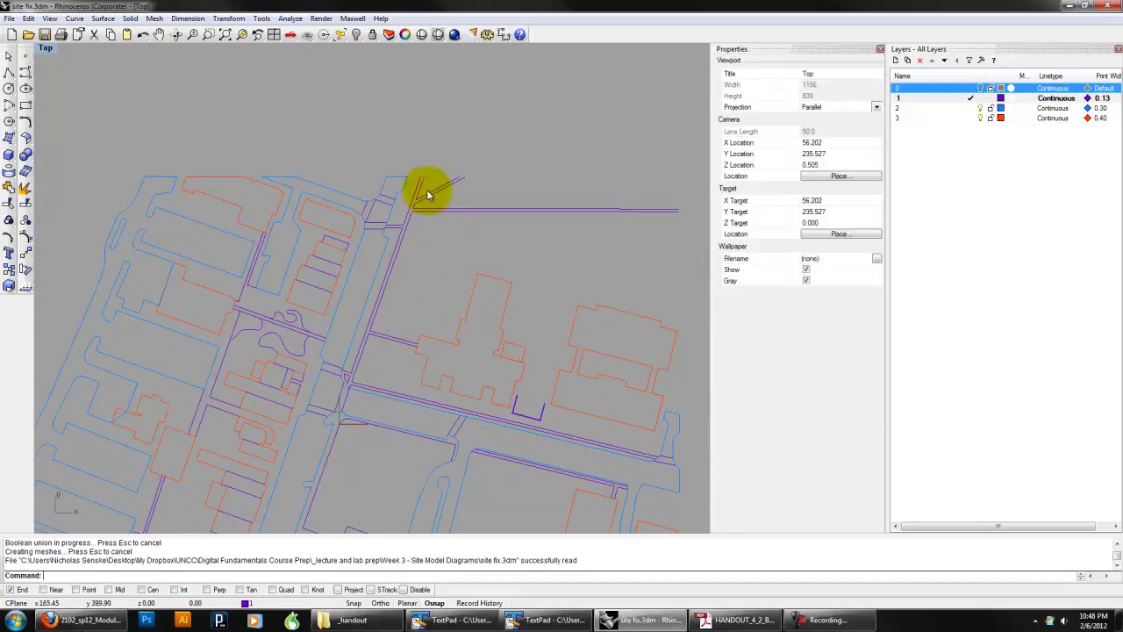
{"action": "left_click", "coordinate": [398, 192]}
{"action": "mouse_move", "coordinate": [399, 225]}
{"action": "right_mouse_down"}
{"action": "mouse_move", "coordinate": [436, 170]}
{"action": "mouse_move", "coordinate": [298, 151]}
{"action": "right_mouse_up"}
{"action": "right_click_drag", "start_coordinate": [356, 341], "coordinate": [409, 281]}
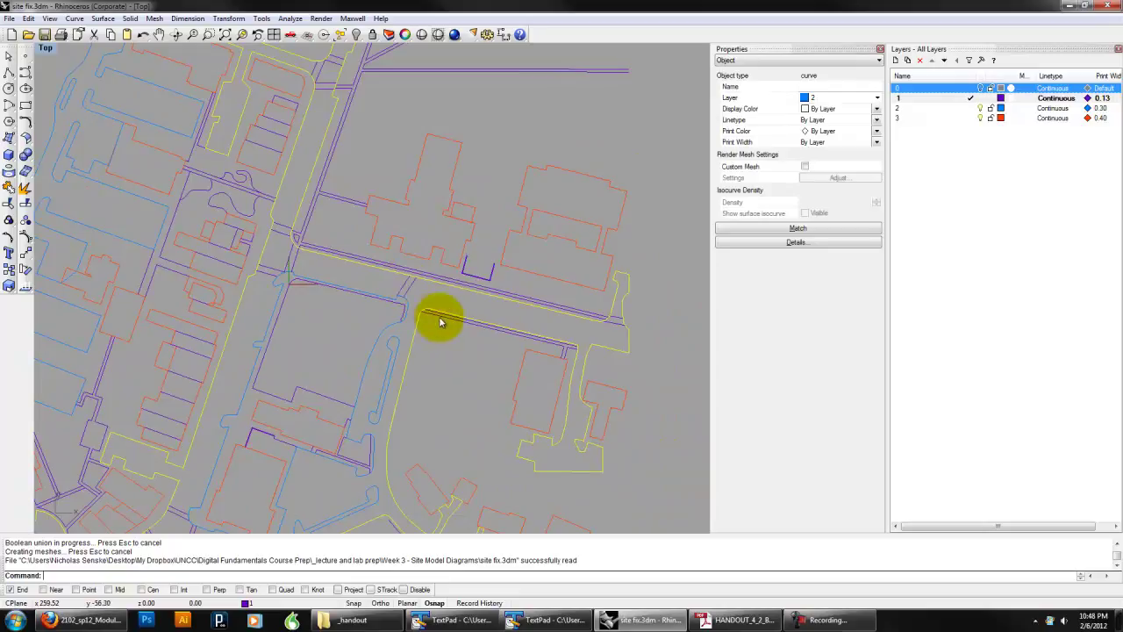
{"action": "scroll", "coordinate": [481, 351], "scroll_direction": "up", "scroll_amount": 1}
{"action": "key", "text": "Escape"}
Step: Examine the sidewalk and path lines from the street intersection down to the southern part of the site
{"action": "scroll", "coordinate": [379, 213], "scroll_direction": "up", "scroll_amount": 10}
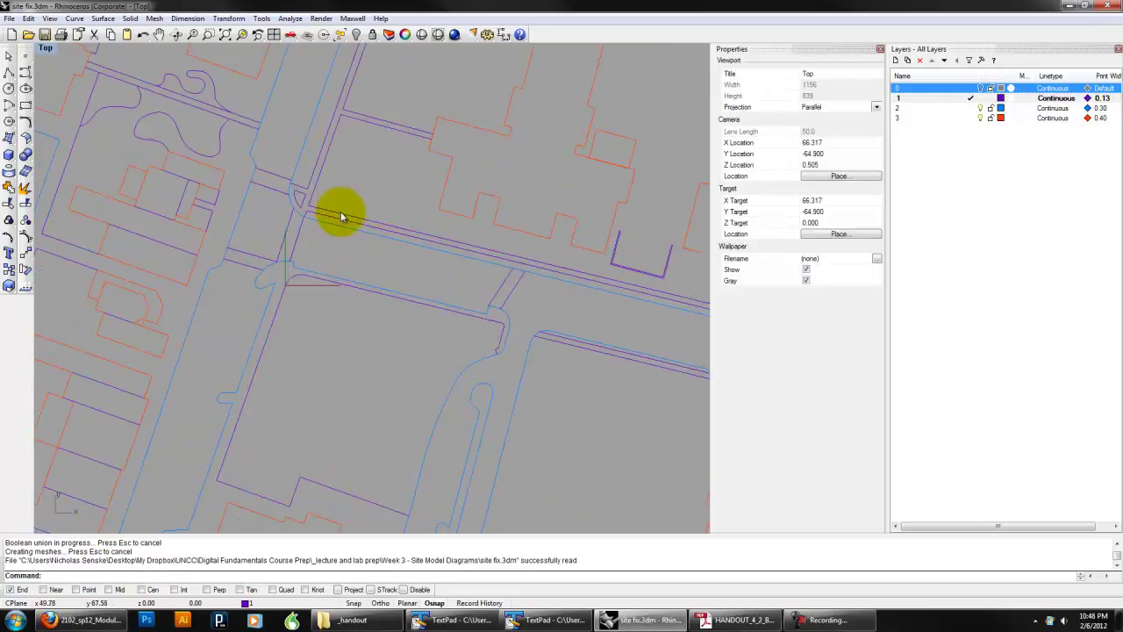
{"action": "right_click_drag", "start_coordinate": [276, 200], "coordinate": [354, 330]}
{"action": "scroll", "coordinate": [359, 326], "scroll_direction": "up", "scroll_amount": 6}
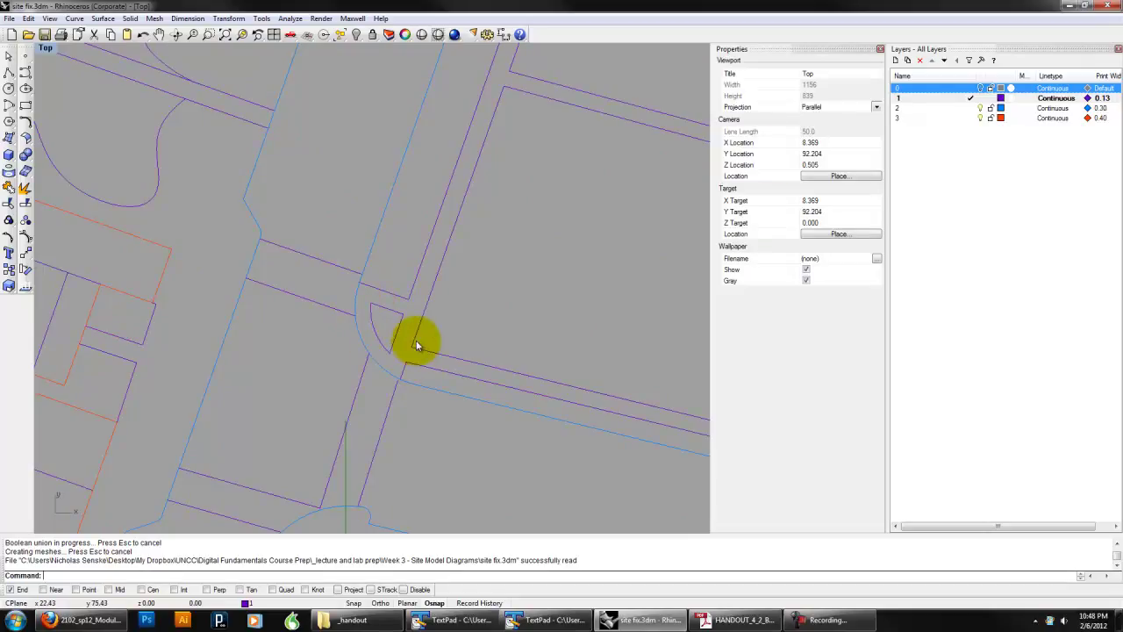
{"action": "scroll", "coordinate": [496, 281], "scroll_direction": "down", "scroll_amount": 5}
{"action": "right_click_drag", "start_coordinate": [479, 281], "coordinate": [568, 344]}
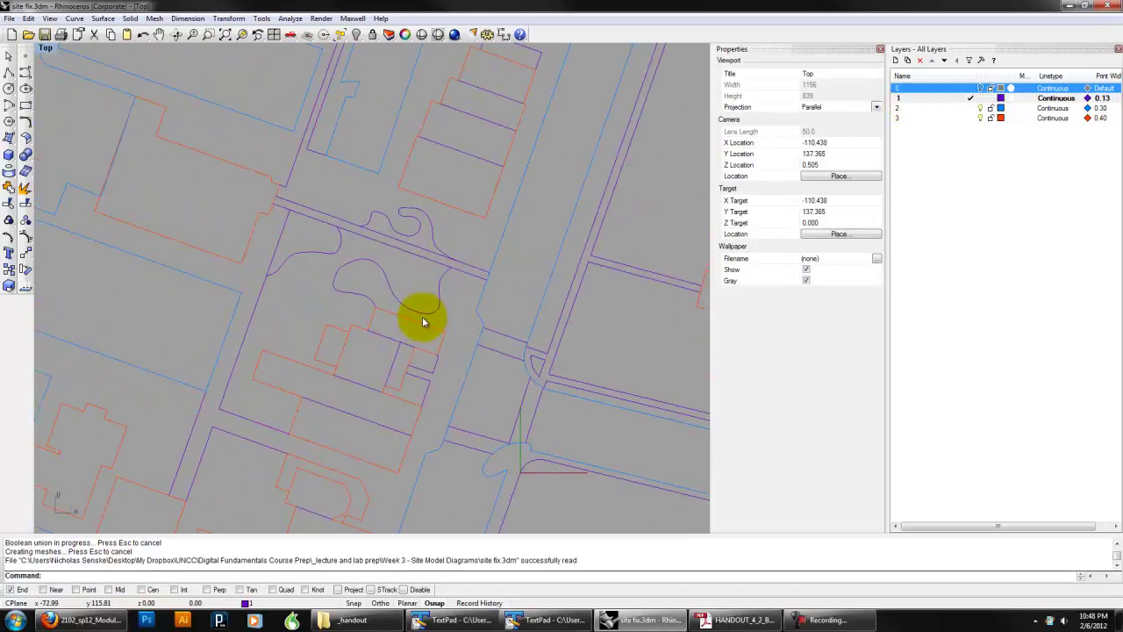
{"action": "right_click_drag", "start_coordinate": [446, 279], "coordinate": [342, 364]}
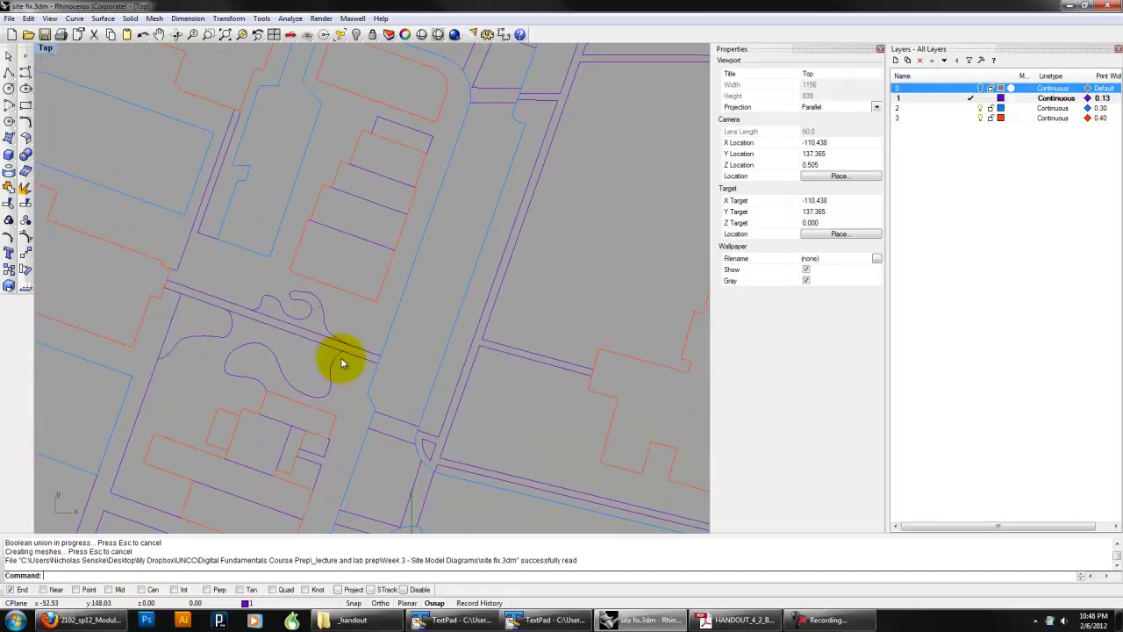
{"action": "scroll", "coordinate": [422, 298], "scroll_direction": "down", "scroll_amount": 2}
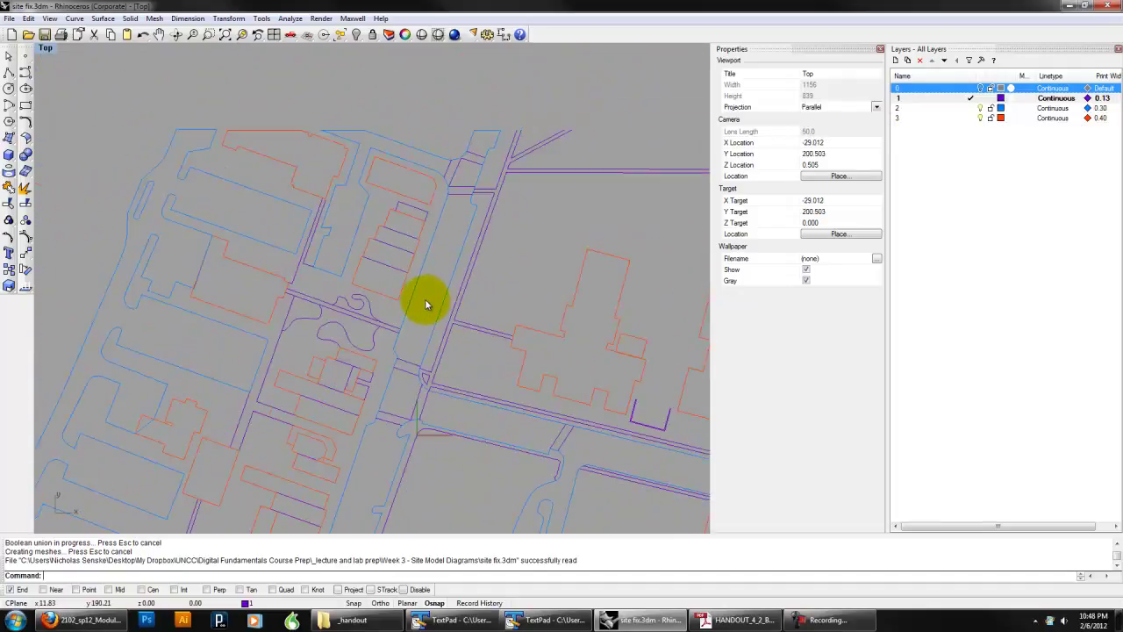
{"action": "right_click_drag", "start_coordinate": [459, 314], "coordinate": [521, 258]}
{"action": "right_click_drag", "start_coordinate": [575, 294], "coordinate": [470, 172]}
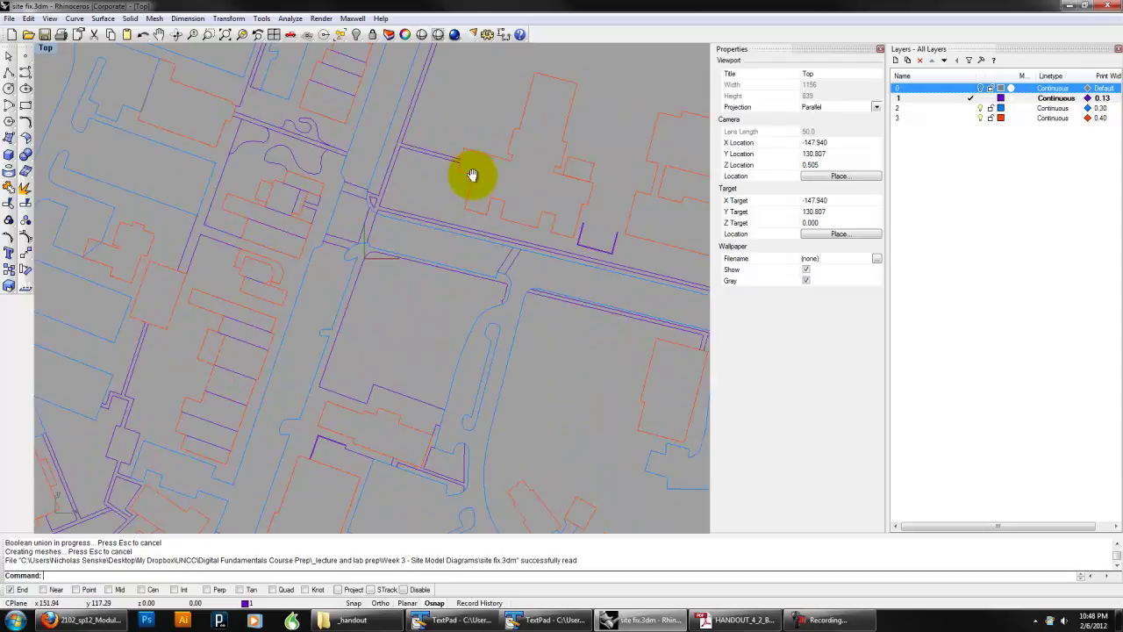
{"action": "right_click_drag", "start_coordinate": [497, 421], "coordinate": [520, 329]}
{"action": "right_click_drag", "start_coordinate": [414, 376], "coordinate": [384, 336]}
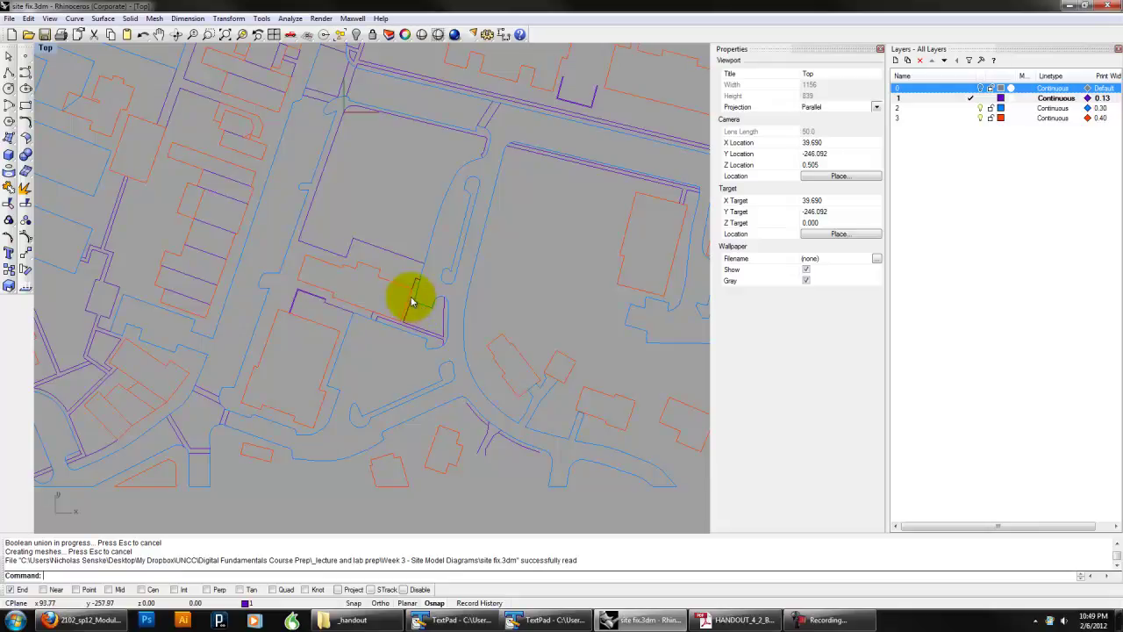
{"action": "right_click_drag", "start_coordinate": [413, 301], "coordinate": [482, 311]}
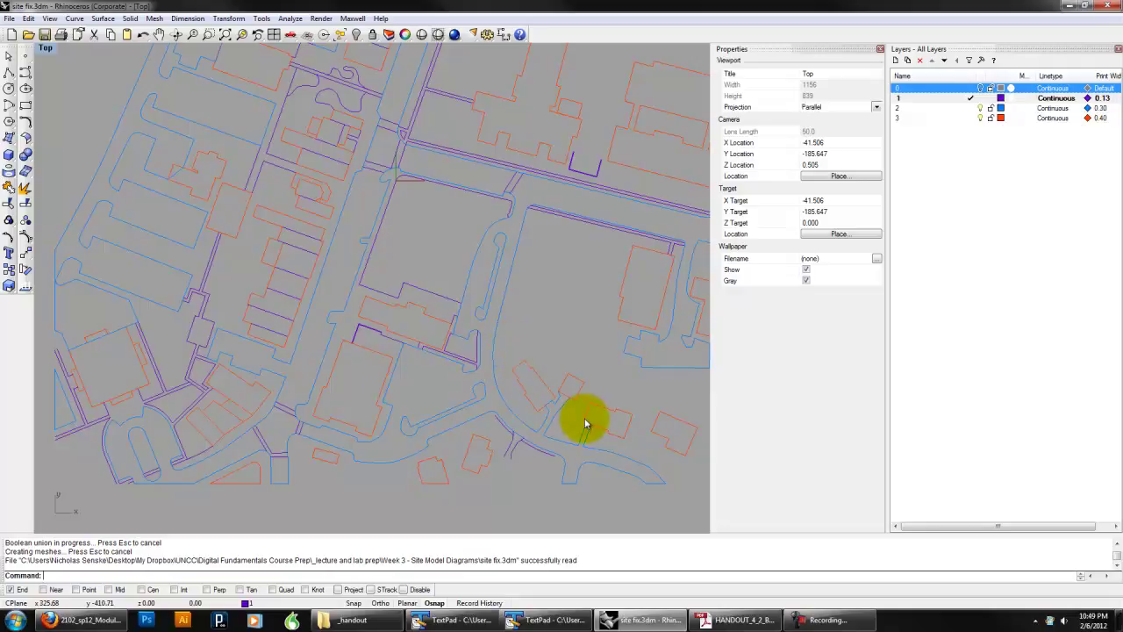
Step: Isolate the road outlines by making layer 2 current and hiding layers 1 and 3
{"action": "left_click", "coordinate": [981, 118]}
{"action": "left_click", "coordinate": [980, 108]}
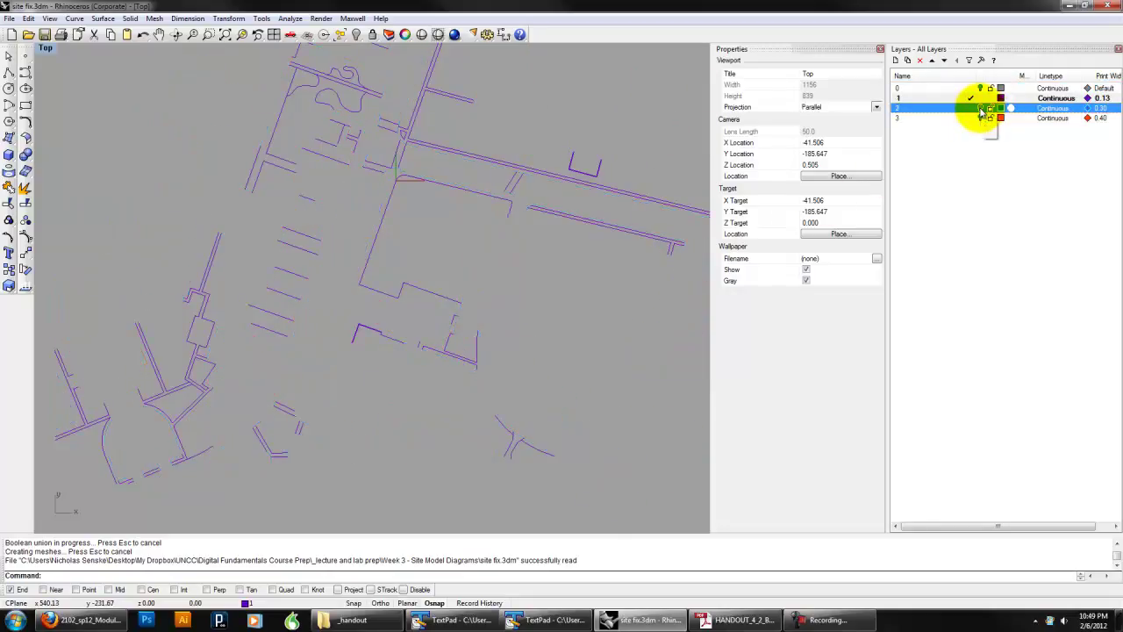
{"action": "left_click", "coordinate": [981, 108]}
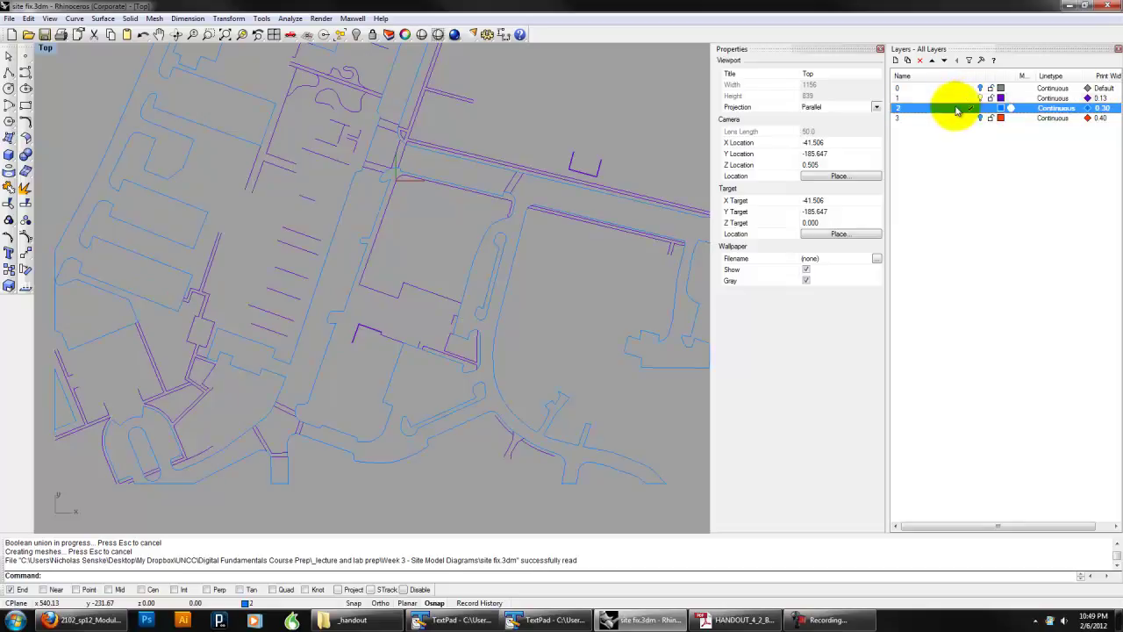
{"action": "left_click", "coordinate": [980, 98]}
{"action": "scroll", "coordinate": [571, 224], "scroll_direction": "down", "scroll_amount": 5}
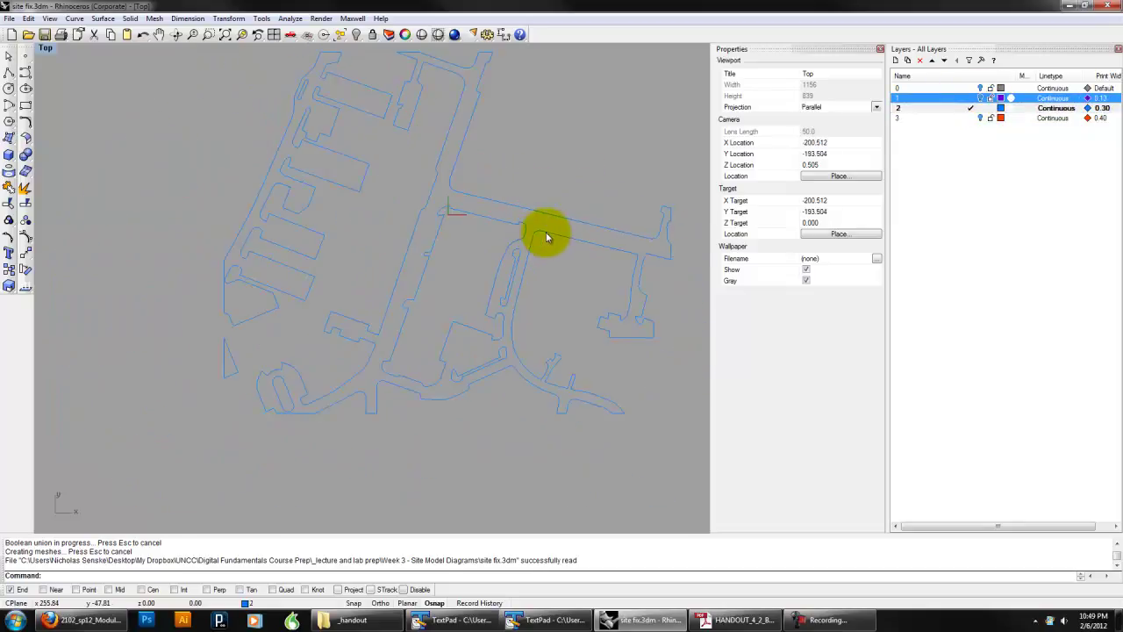
Step: Check the road network outline as a continuous curve and look over the remaining layer 2 outlines
{"action": "left_click", "coordinate": [547, 230]}
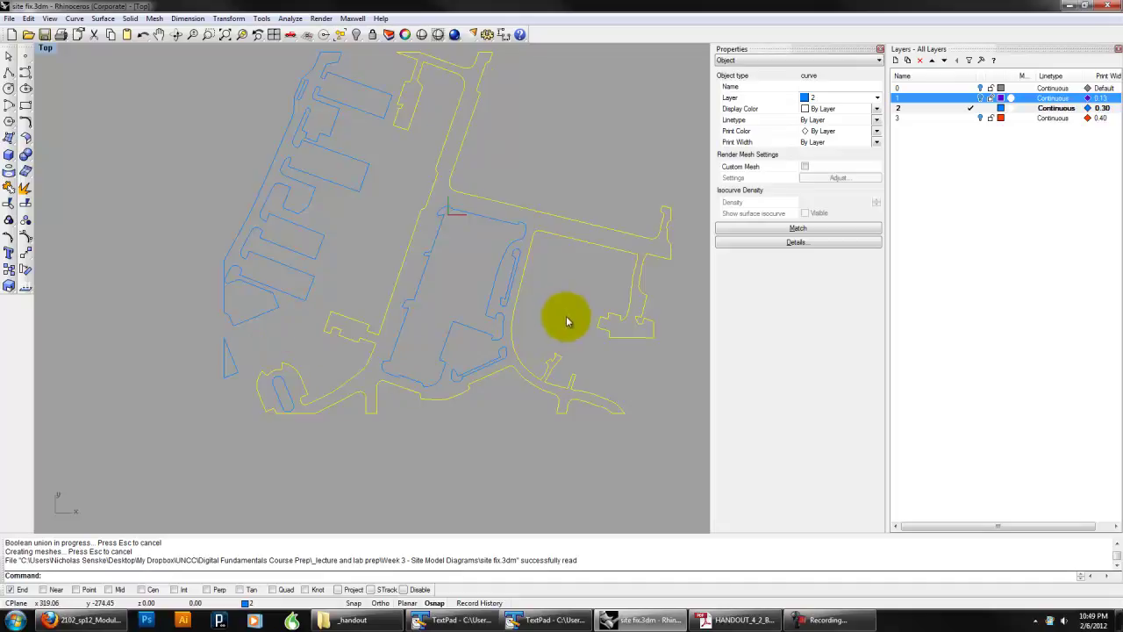
{"action": "right_click_drag", "start_coordinate": [581, 324], "coordinate": [546, 341]}
{"action": "left_click", "coordinate": [495, 323]}
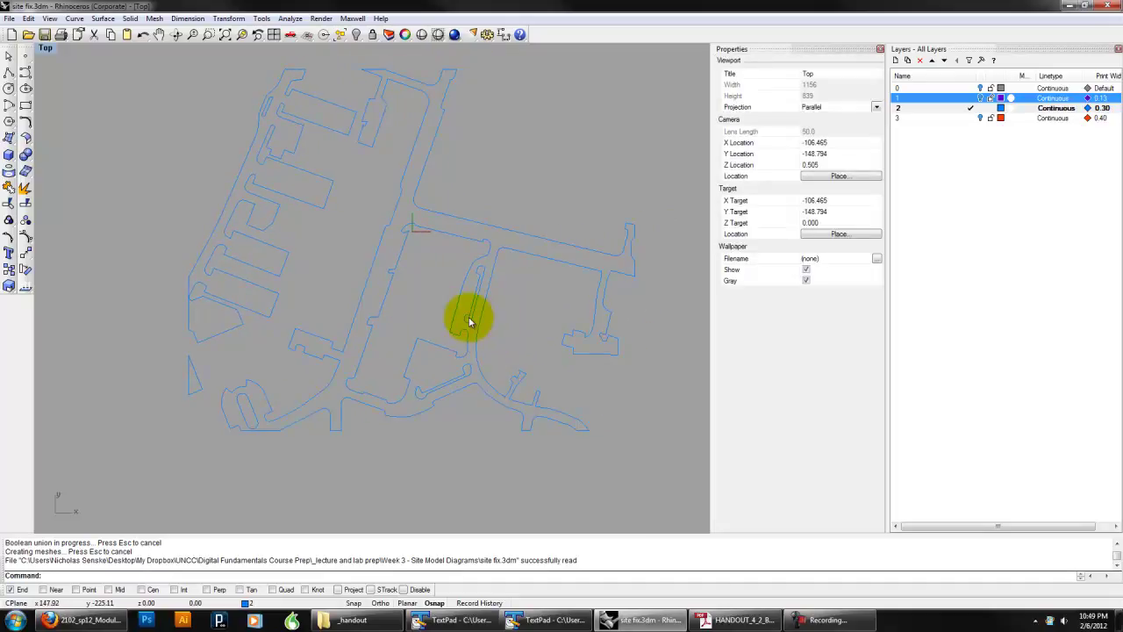
{"action": "left_click", "coordinate": [459, 319]}
{"action": "left_click", "coordinate": [514, 335]}
{"action": "right_click_drag", "start_coordinate": [384, 311], "coordinate": [401, 342]}
{"action": "left_click", "coordinate": [377, 325]}
{"action": "left_click", "coordinate": [540, 266]}
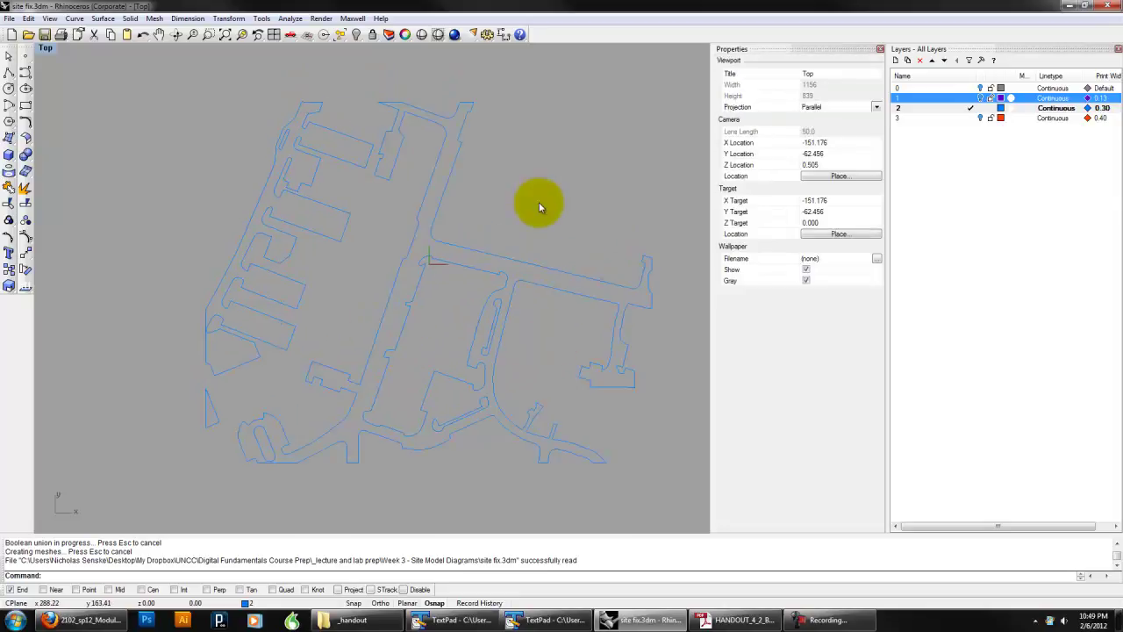
Step: Show layers 0, 1 and 3 again and make layer 0 current
{"action": "left_click", "coordinate": [981, 98]}
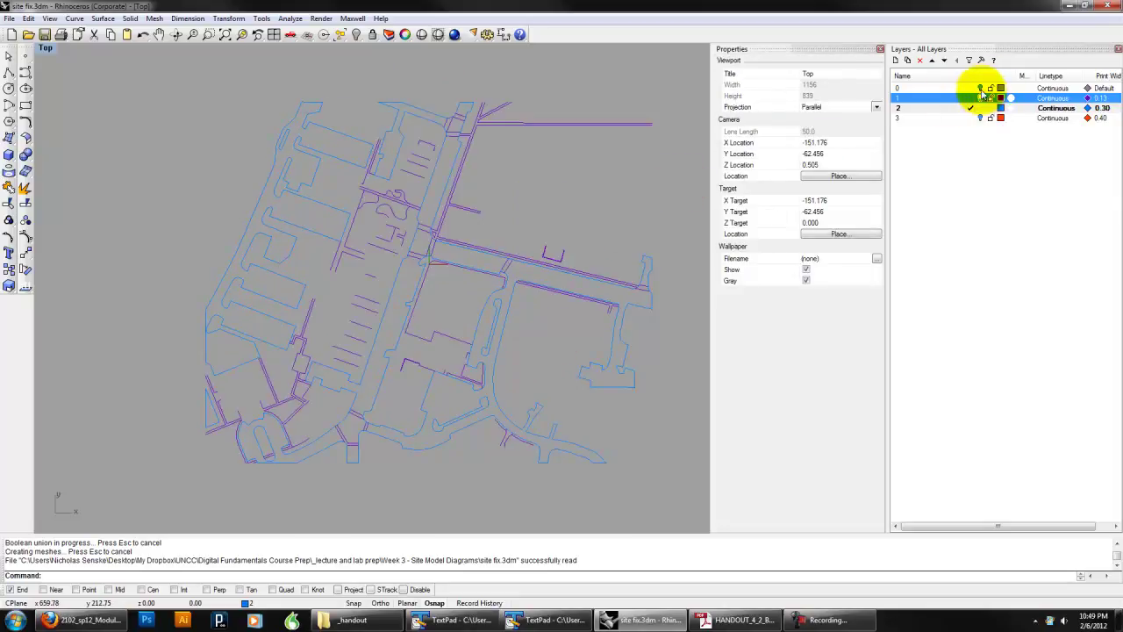
{"action": "left_click", "coordinate": [980, 87]}
{"action": "left_click", "coordinate": [981, 117]}
{"action": "double_click", "coordinate": [939, 90]}
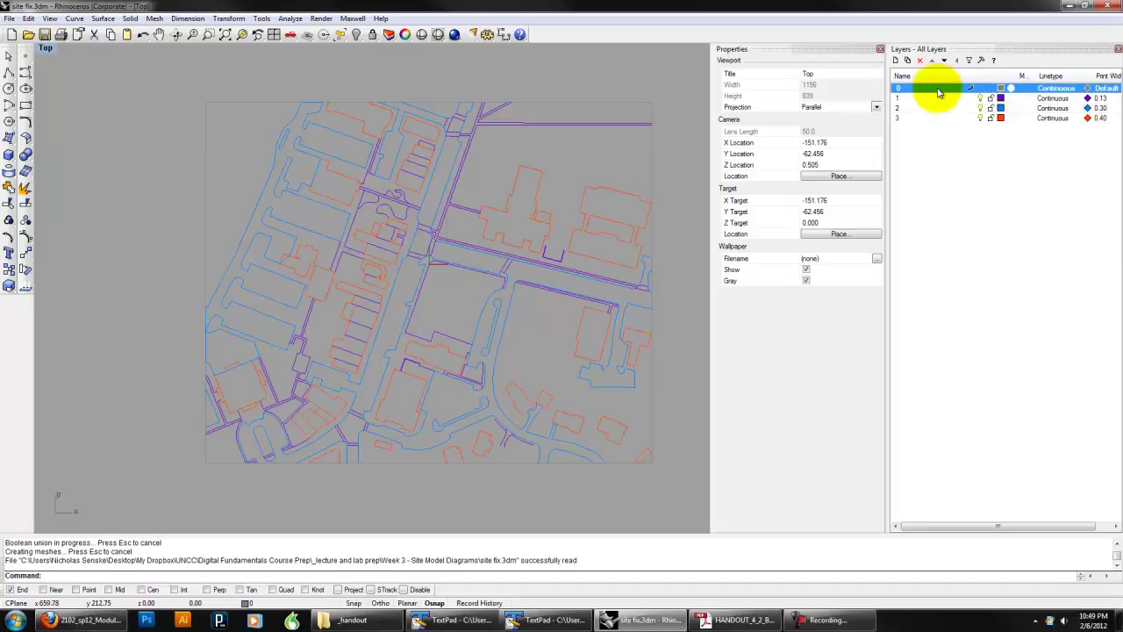
Step: Hide layers 1 and 3, keeping the road outlines and the rectangular site boundary displayed
{"action": "right_click_drag", "start_coordinate": [583, 239], "coordinate": [518, 248]}
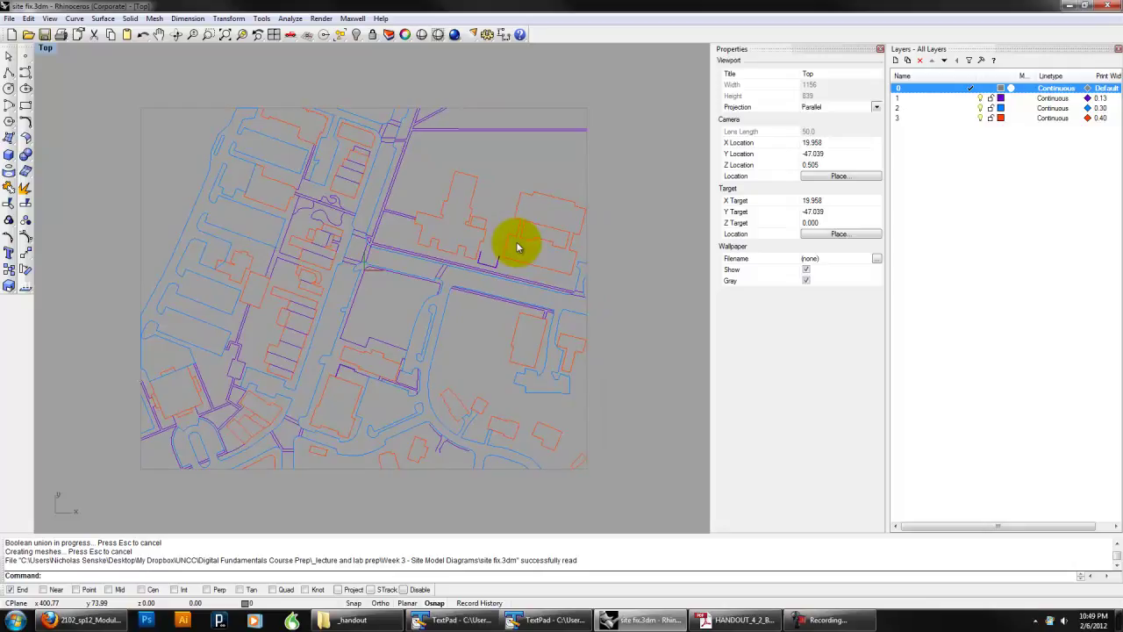
{"action": "left_click", "coordinate": [981, 98]}
{"action": "left_click", "coordinate": [981, 117]}
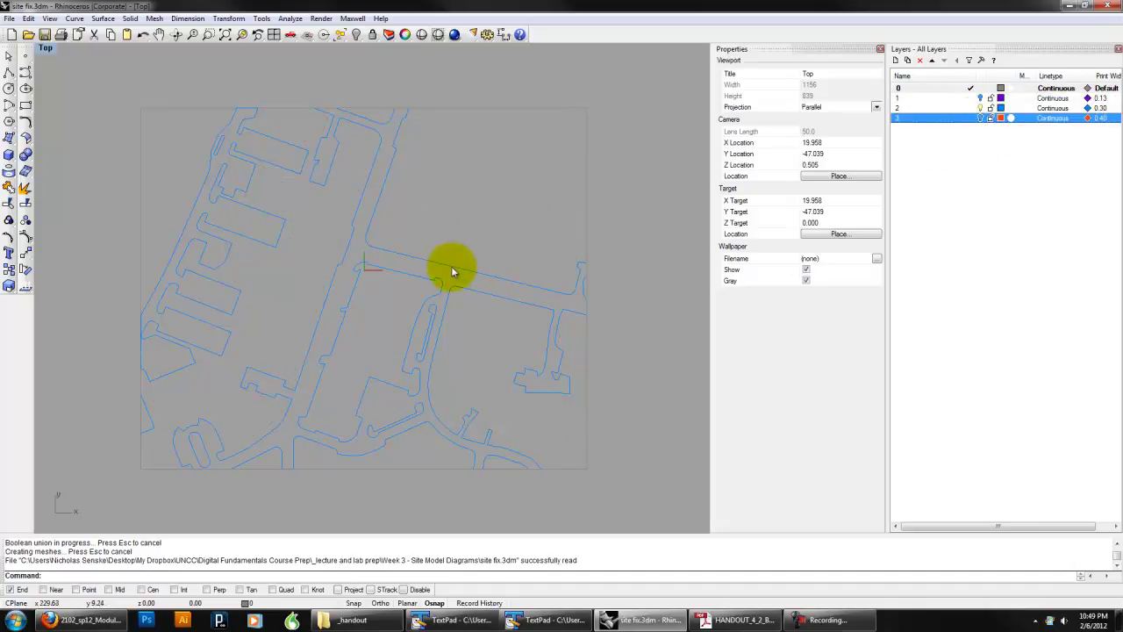
{"action": "left_click", "coordinate": [477, 109]}
{"action": "left_click", "coordinate": [625, 183]}
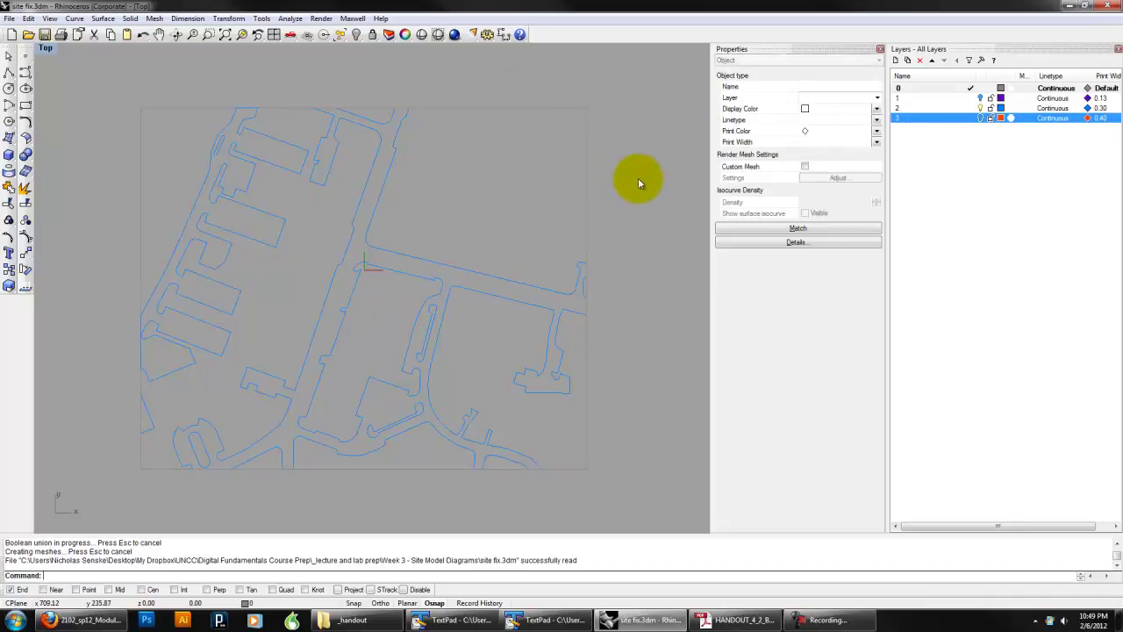
{"action": "right_click_drag", "start_coordinate": [647, 193], "coordinate": [626, 193]}
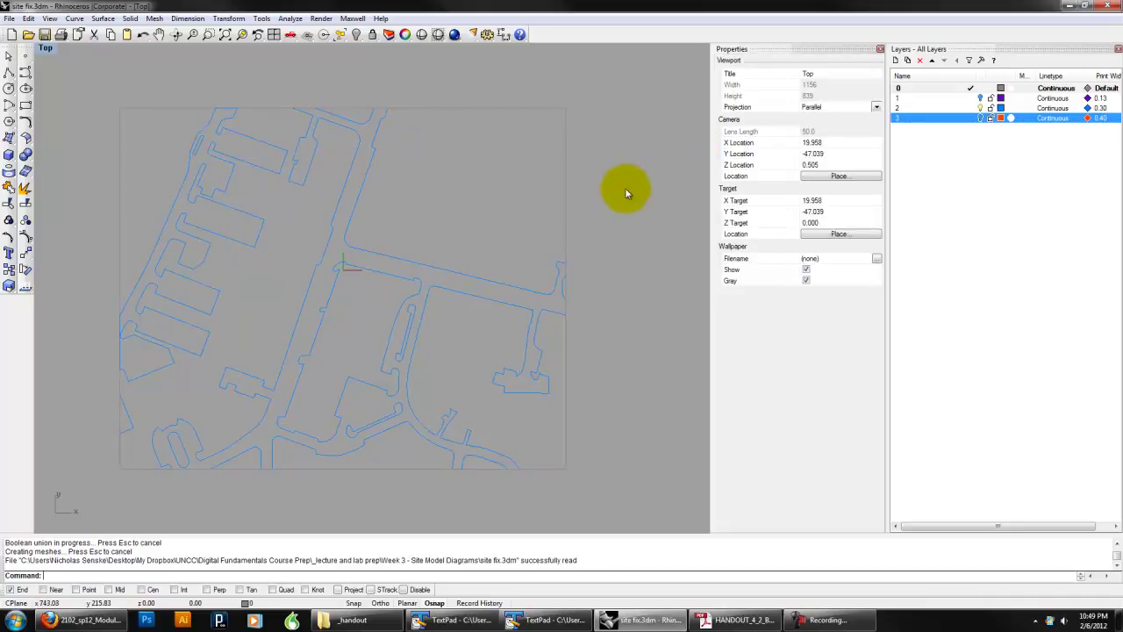
Step: Create a planar surface from the rectangular site boundary with PlanarSrf and set the Top viewport to shaded display
{"action": "left_click", "coordinate": [565, 192]}
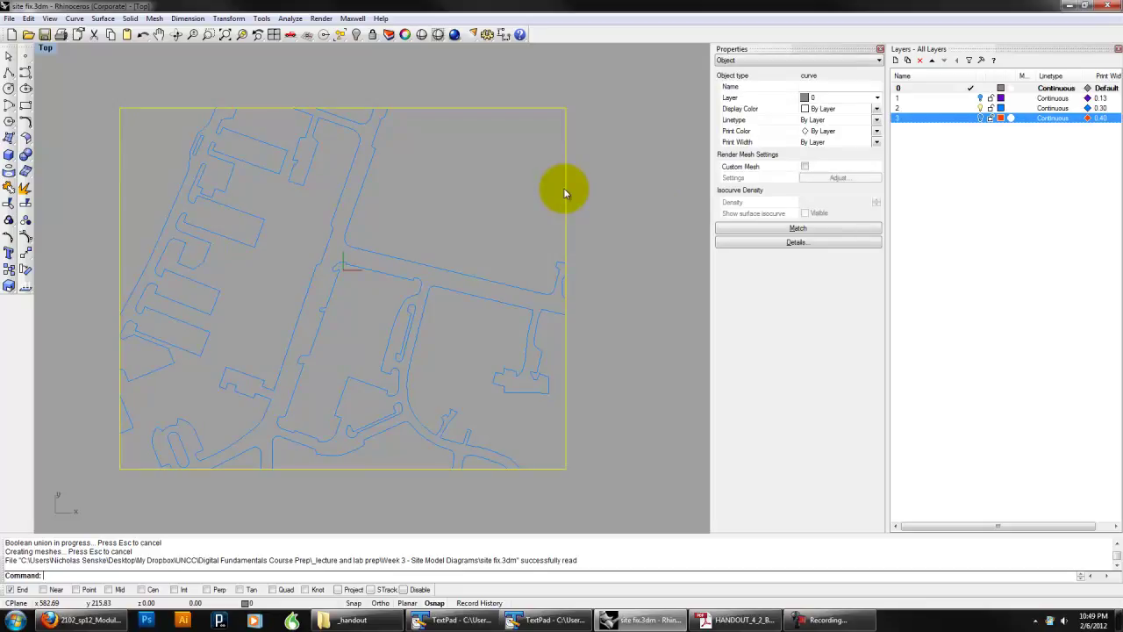
{"action": "type", "text": "lan"}
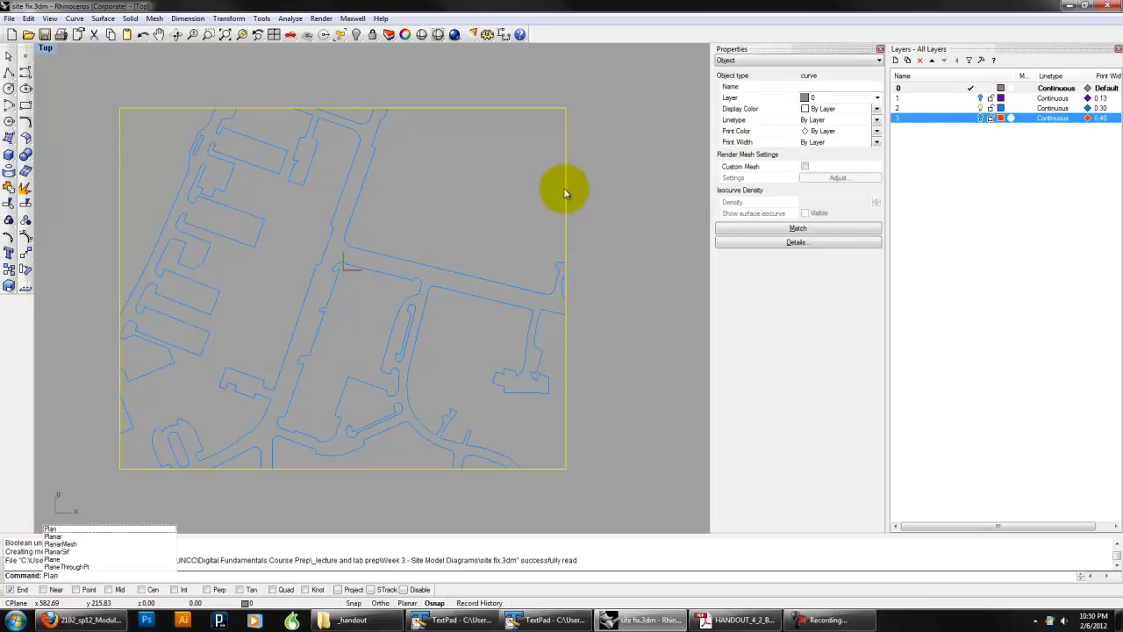
{"action": "type", "text": "a"}
{"action": "key", "text": "Down"}
{"action": "key", "text": "Down"}
{"action": "key", "text": "Down"}
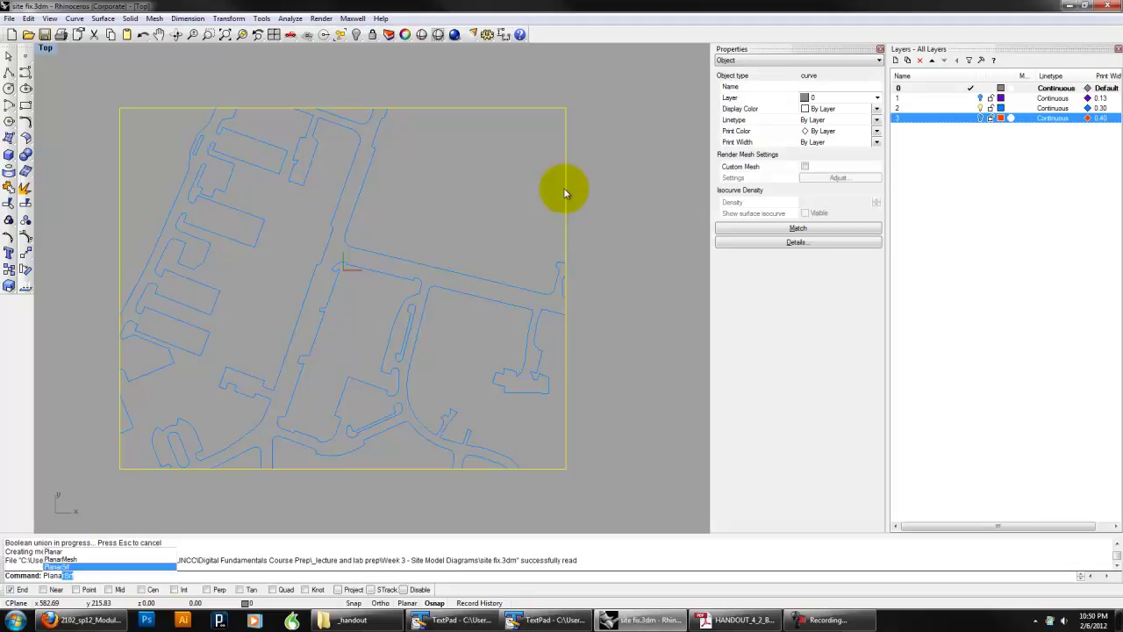
{"action": "key", "text": "Return"}
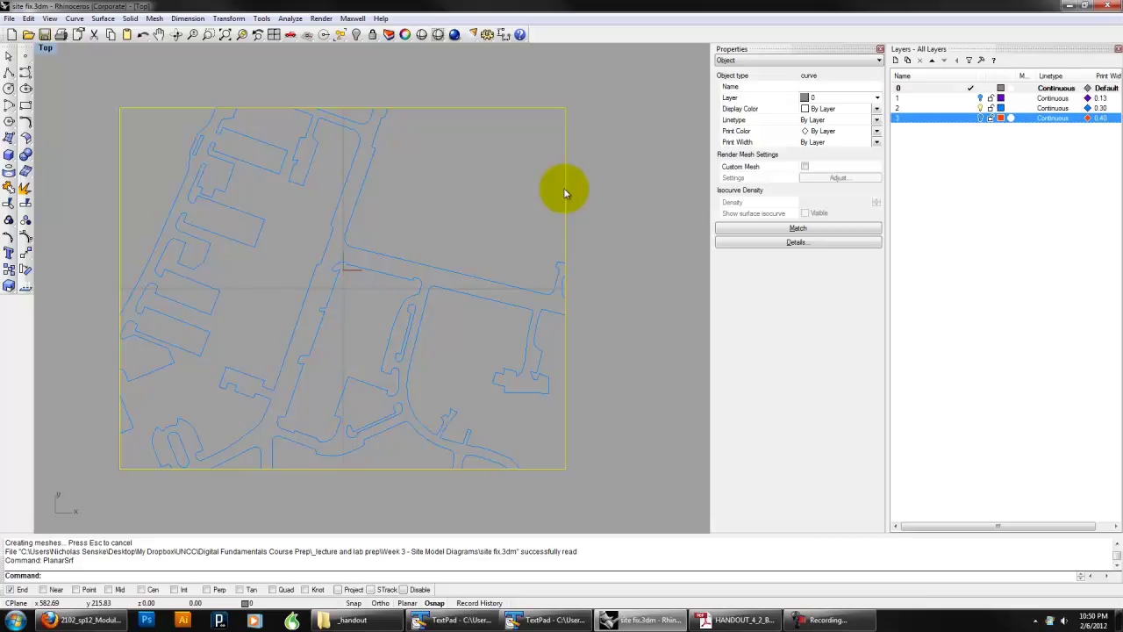
{"action": "left_click", "coordinate": [48, 48]}
{"action": "left_click", "coordinate": [65, 90]}
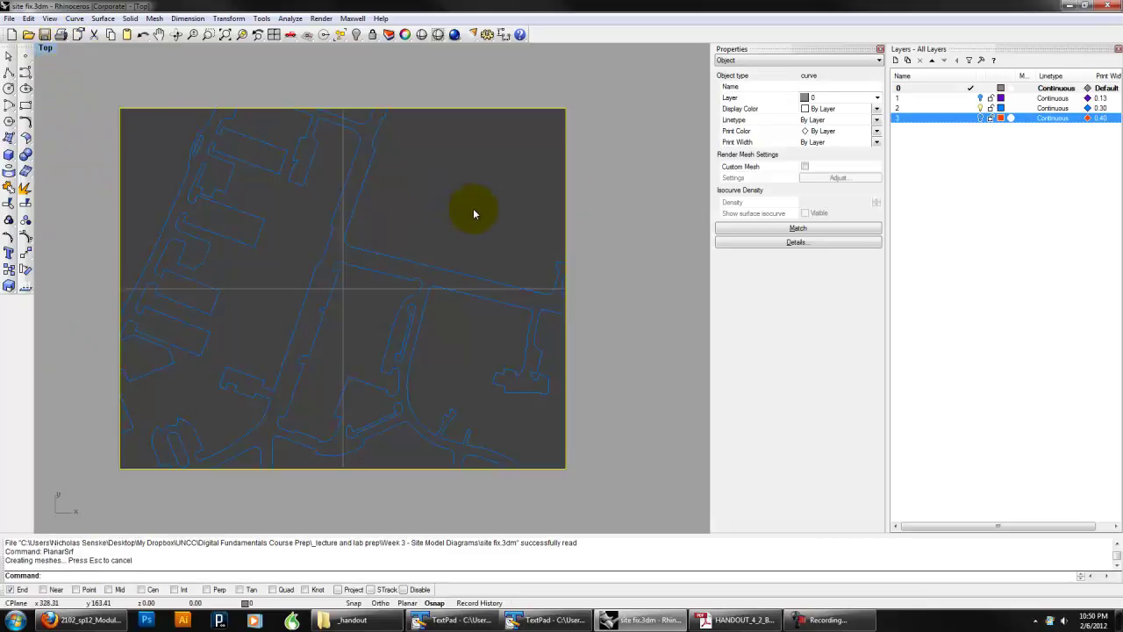
Step: Delete the rectangular site boundary curve, keeping the planar surface, and check that the surface selects on its own
{"action": "left_click", "coordinate": [613, 210]}
{"action": "left_click", "coordinate": [566, 209]}
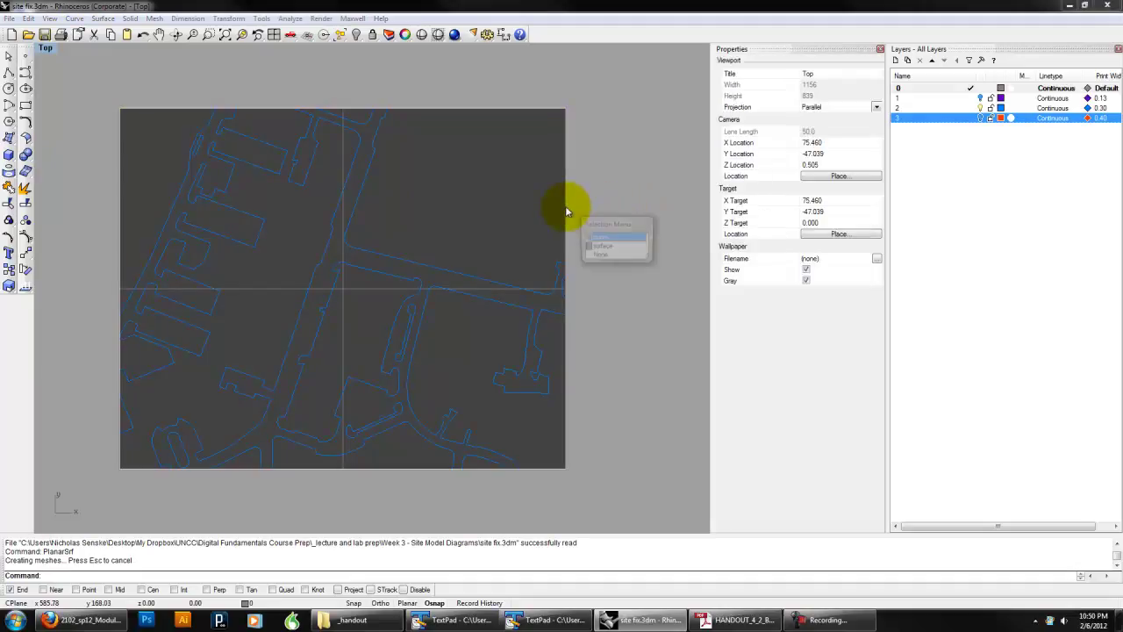
{"action": "left_click", "coordinate": [598, 238]}
{"action": "key", "text": "Delete"}
{"action": "left_click", "coordinate": [521, 211]}
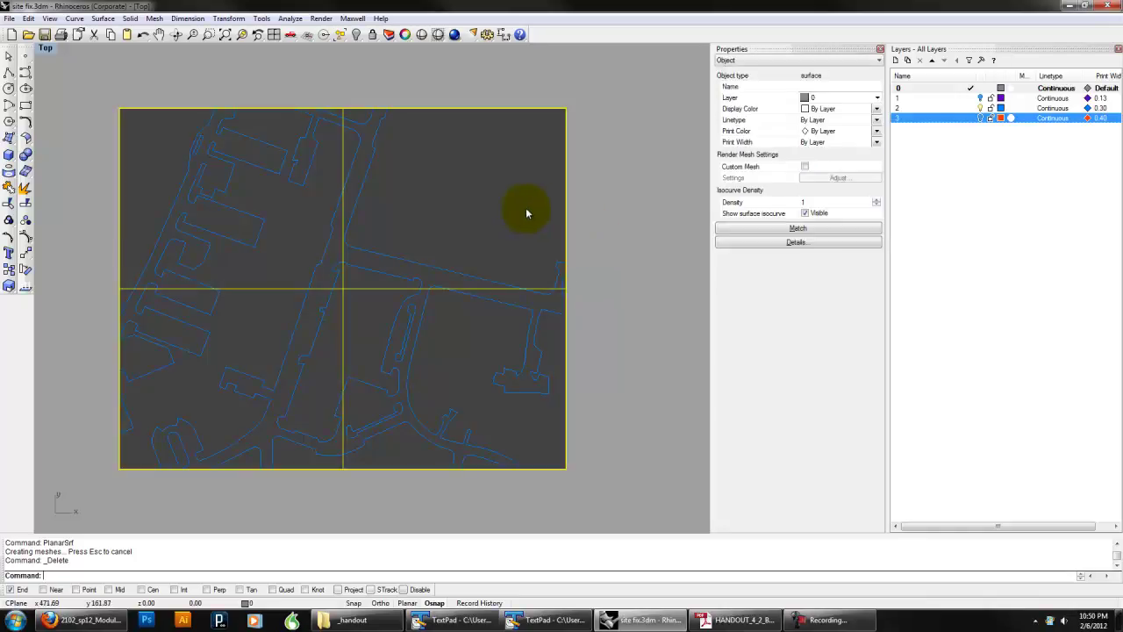
{"action": "left_click", "coordinate": [627, 230]}
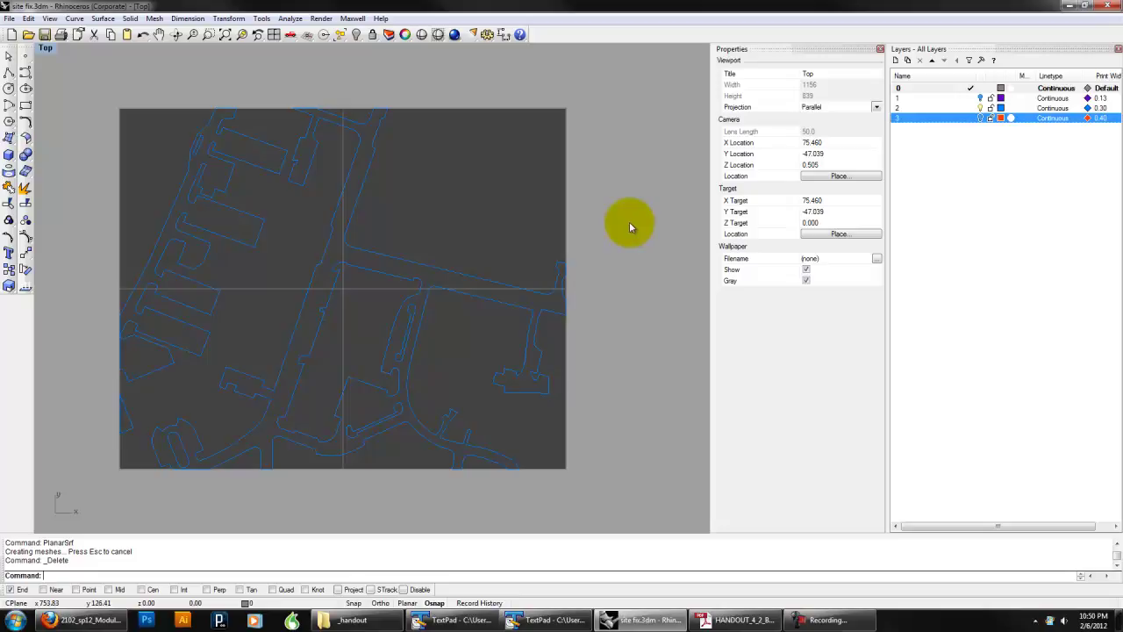
Step: Split the planar site surface using all the road outline curves on layer 2 as cutting objects
{"action": "right_click_drag", "start_coordinate": [606, 227], "coordinate": [618, 231]}
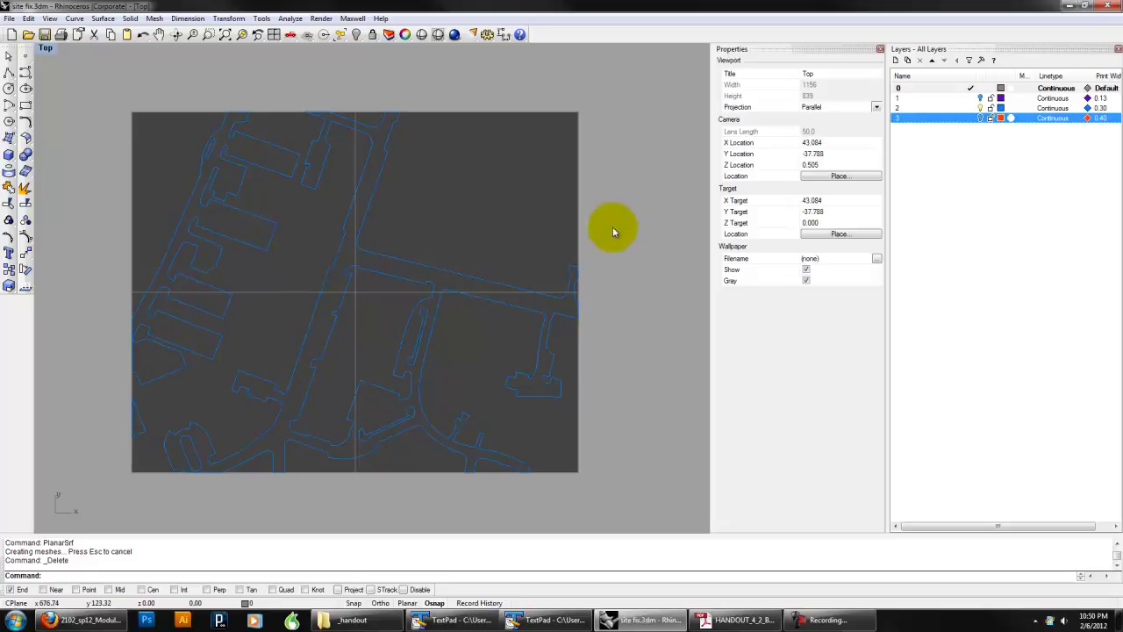
{"action": "type", "text": "split"}
{"action": "key", "text": "Return"}
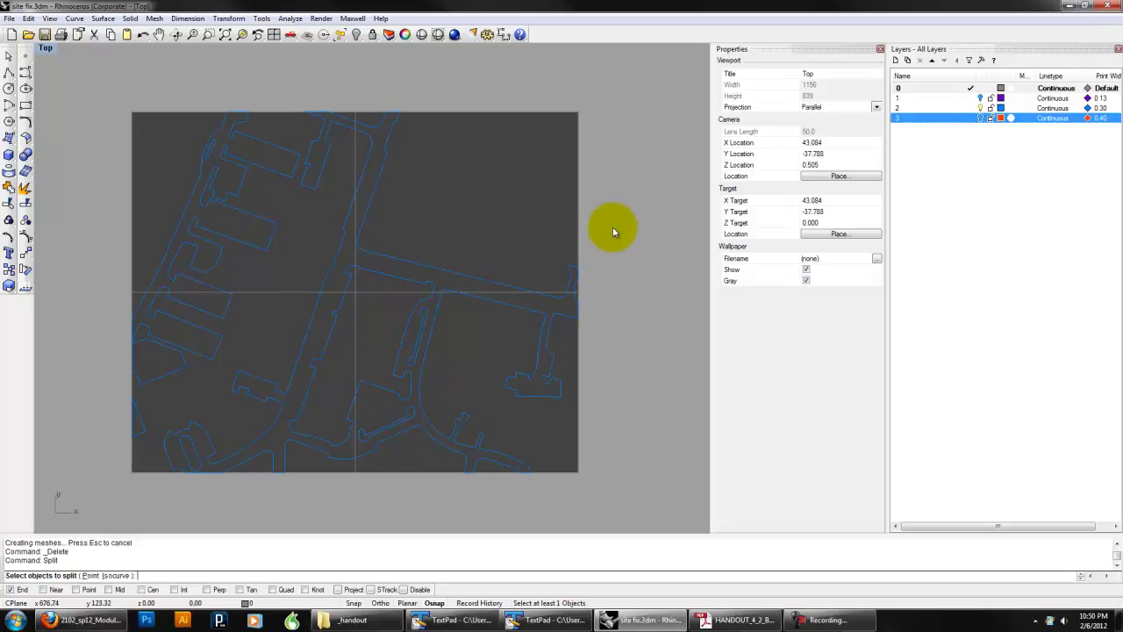
{"action": "left_click", "coordinate": [355, 219]}
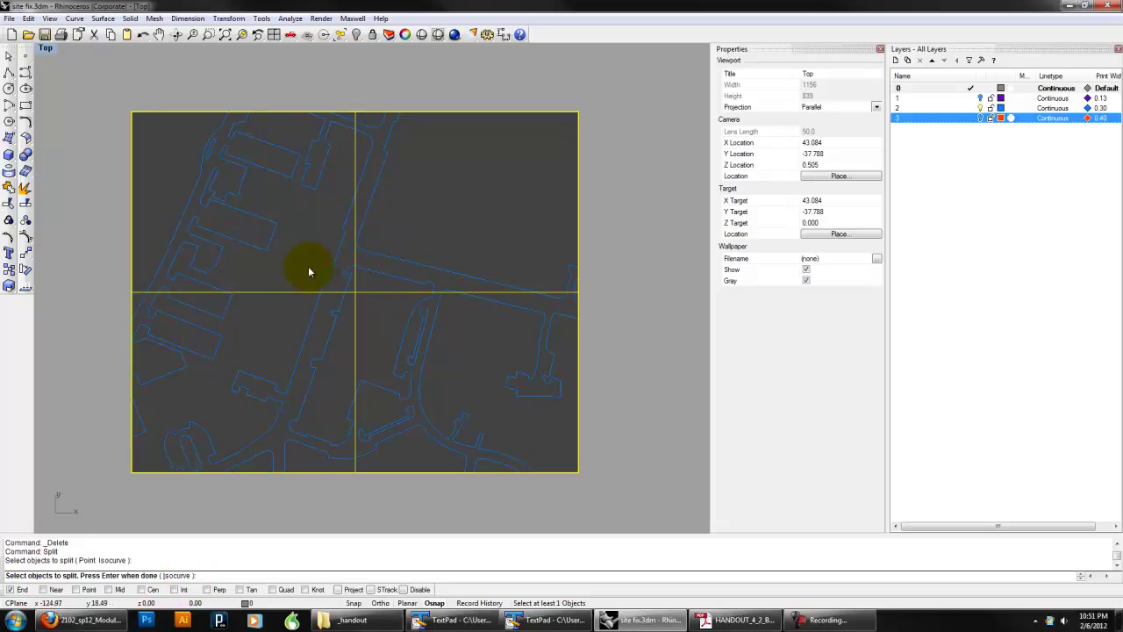
{"action": "key", "text": "Return"}
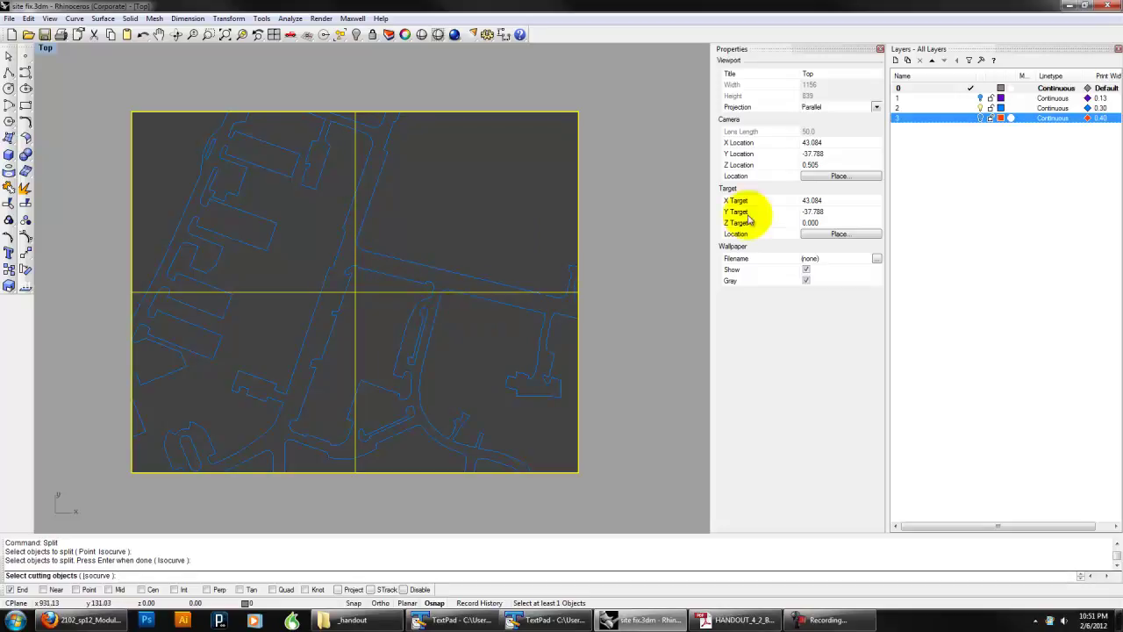
{"action": "left_click", "coordinate": [901, 108]}
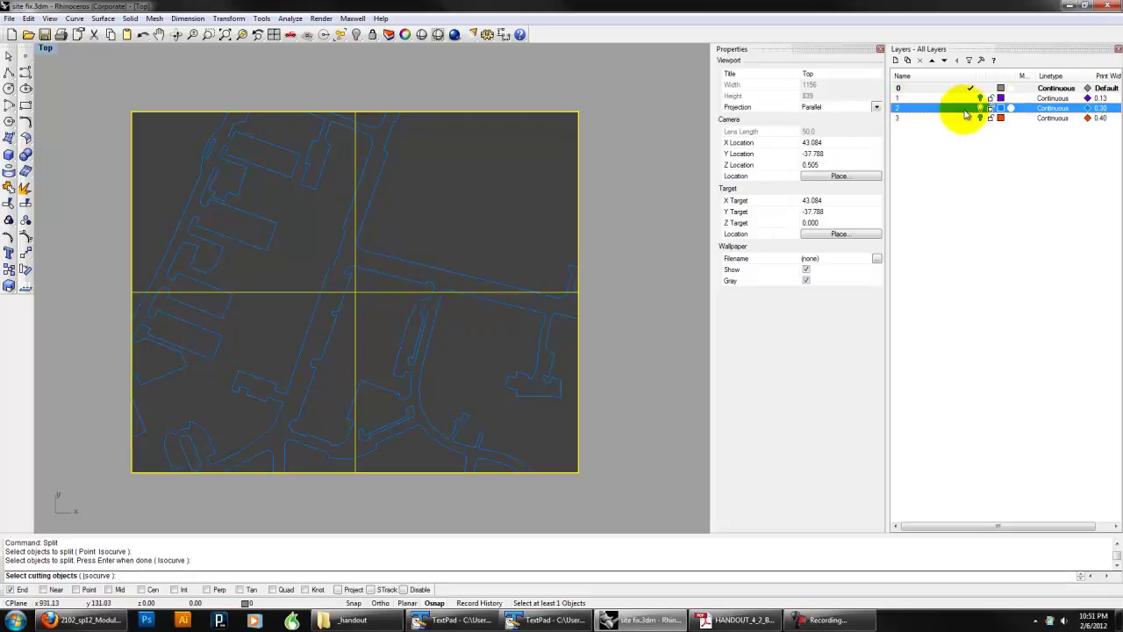
{"action": "right_click", "coordinate": [931, 112]}
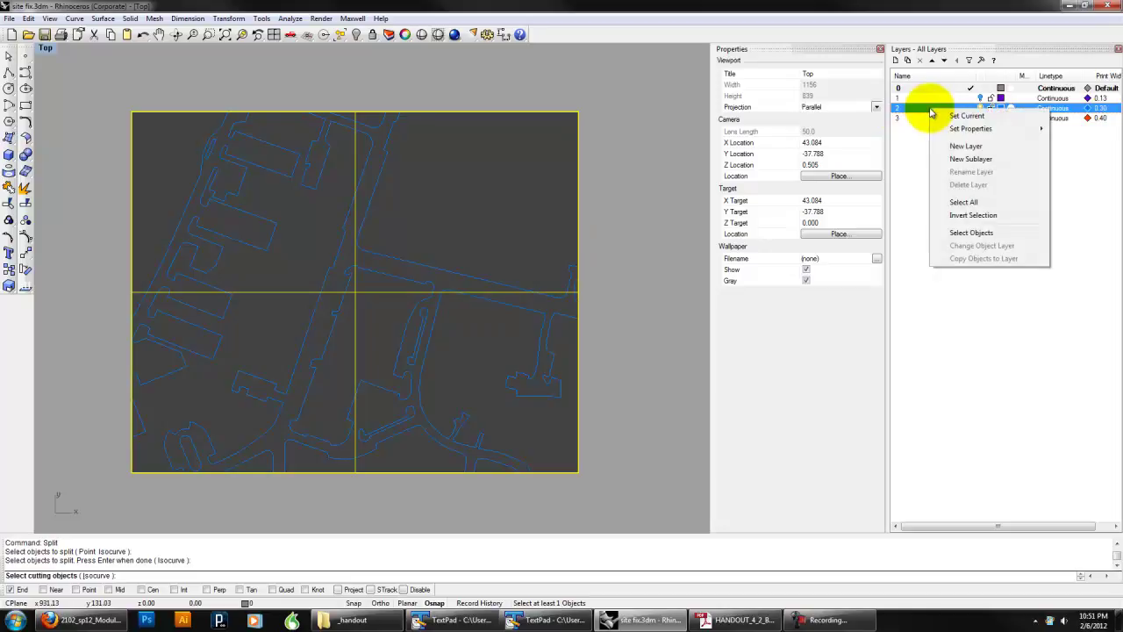
{"action": "left_click", "coordinate": [971, 233]}
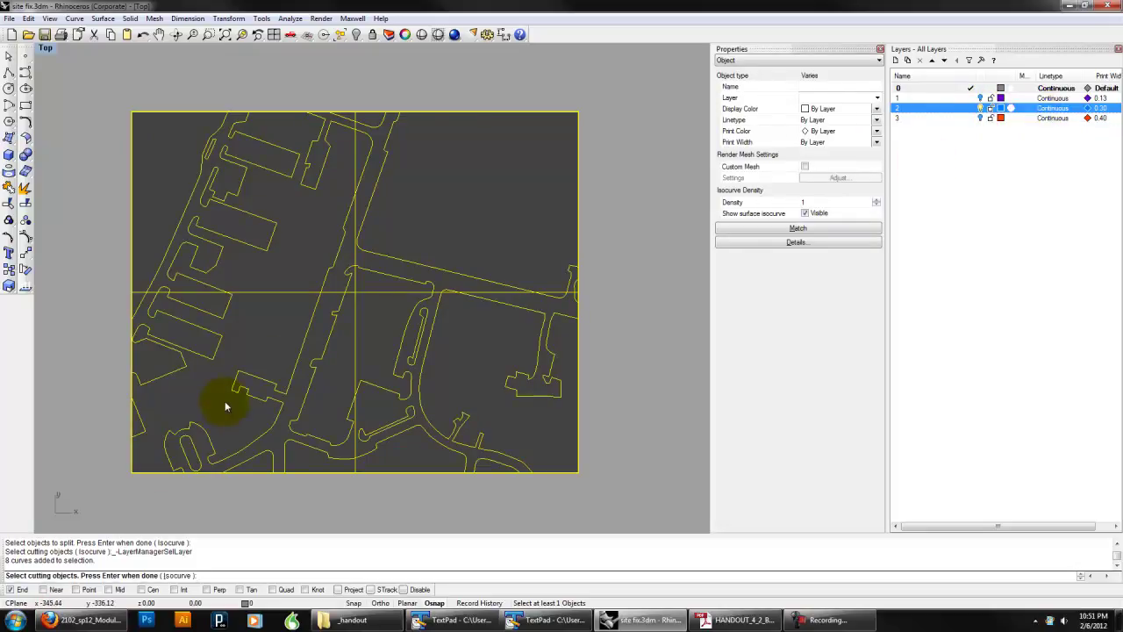
{"action": "key", "text": "Return"}
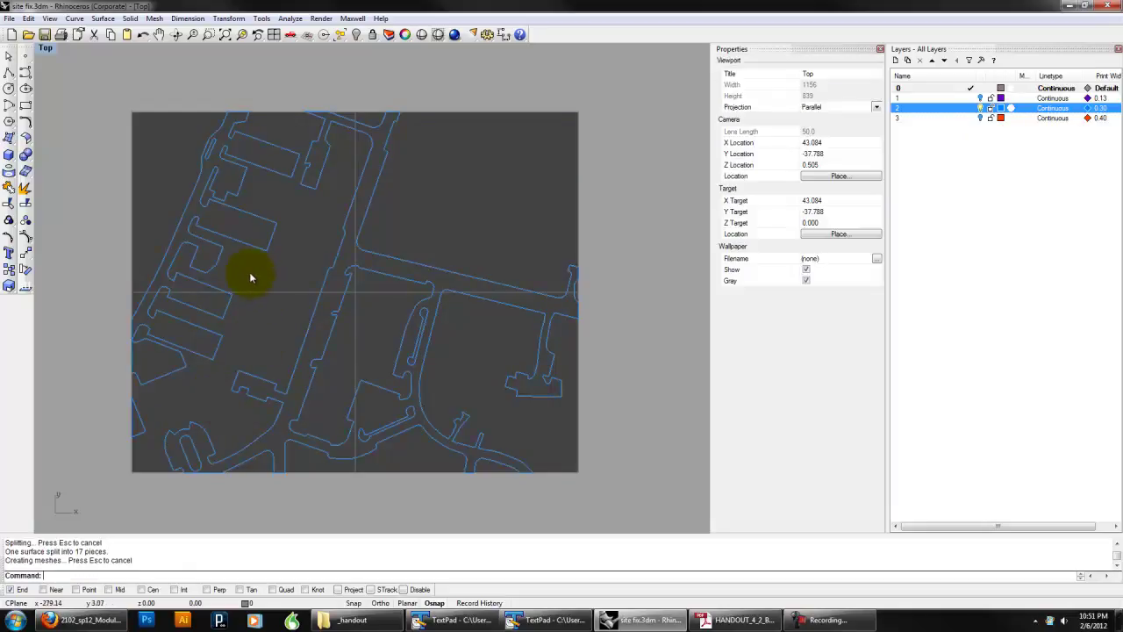
Step: Switch the viewport to the Perspective view and frame the whole split site surface
{"action": "left_click", "coordinate": [45, 48]}
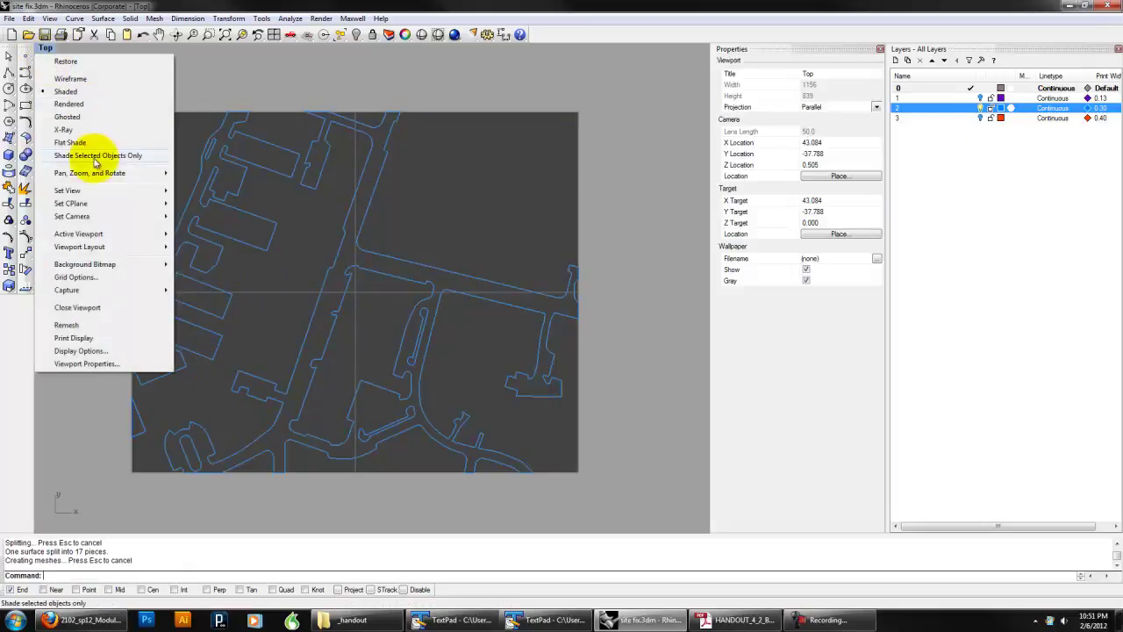
{"action": "mouse_move", "coordinate": [88, 190]}
{"action": "left_click", "coordinate": [244, 286]}
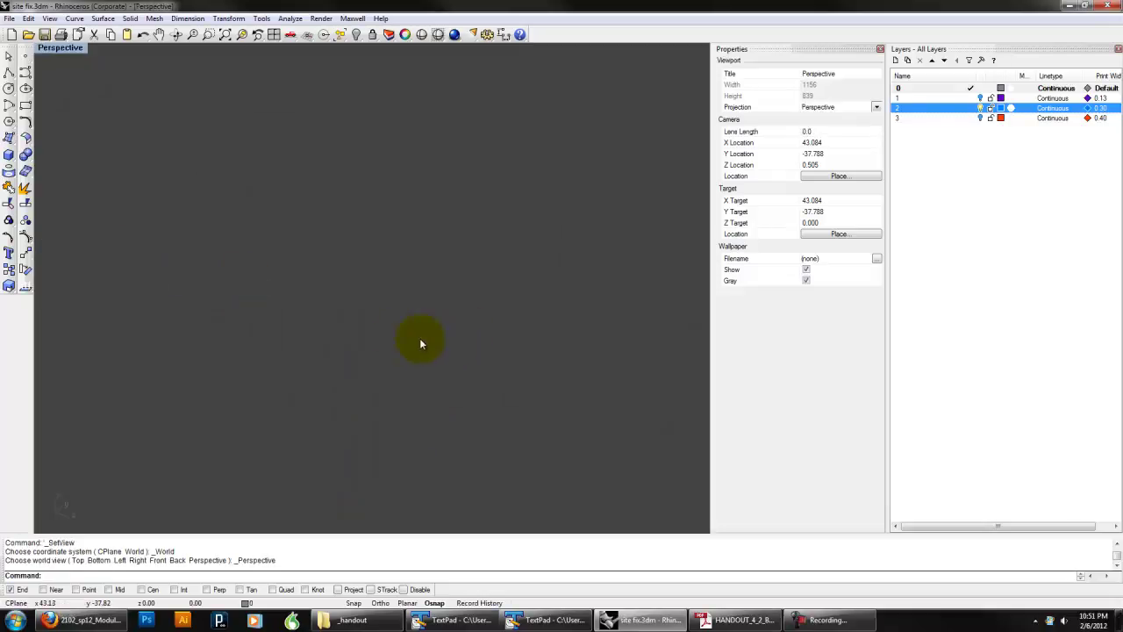
{"action": "scroll", "coordinate": [378, 339], "scroll_direction": "down", "scroll_amount": 15}
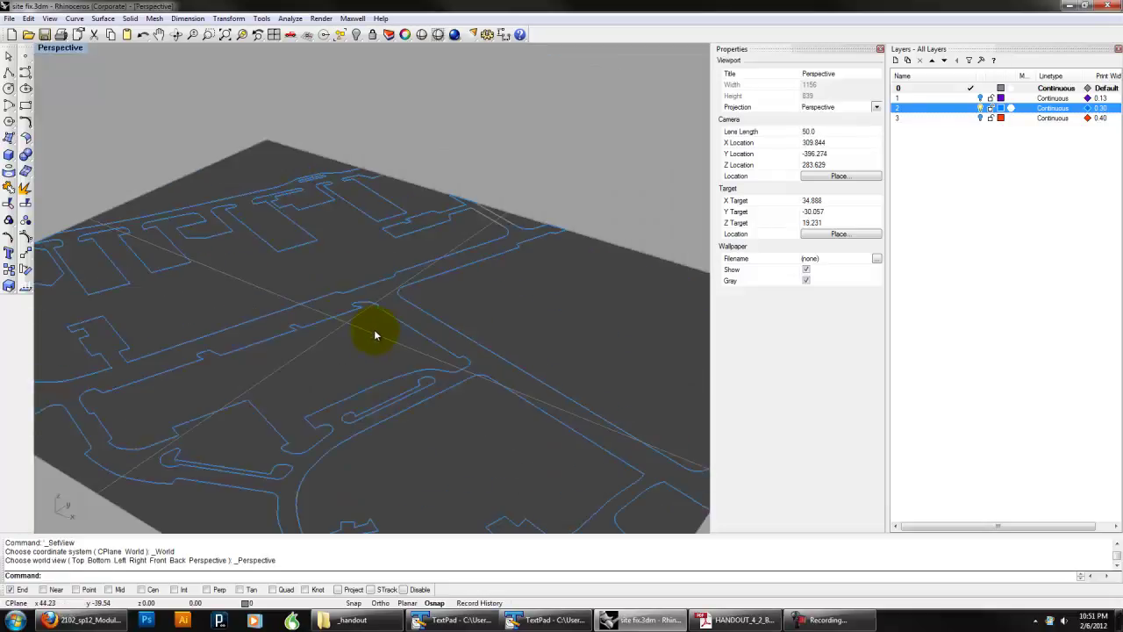
{"action": "right_click_drag", "start_coordinate": [377, 335], "coordinate": [406, 331]}
{"action": "scroll", "coordinate": [396, 326], "scroll_direction": "down", "scroll_amount": 3}
{"action": "scroll", "coordinate": [381, 304], "scroll_direction": "up", "scroll_amount": 5}
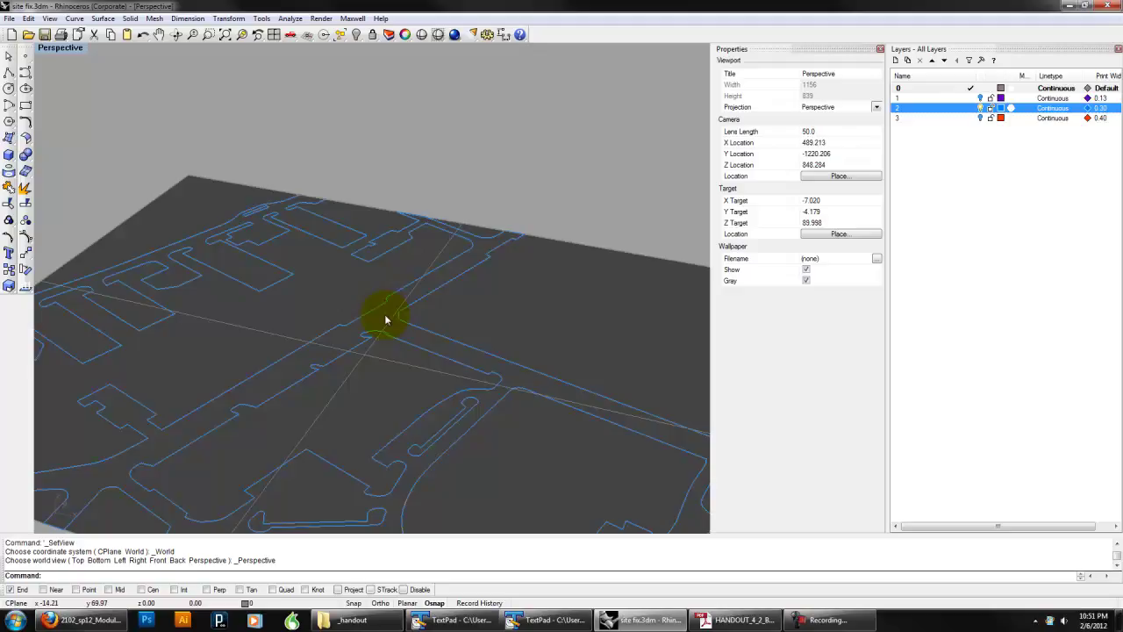
{"action": "left_click", "coordinate": [387, 321]}
{"action": "scroll", "coordinate": [387, 320], "scroll_direction": "down", "scroll_amount": 3}
{"action": "mouse_move", "coordinate": [393, 321]}
{"action": "right_mouse_down"}
{"action": "mouse_move", "coordinate": [409, 310]}
{"action": "mouse_move", "coordinate": [393, 321]}
{"action": "right_mouse_up"}
Step: Select the large block surface at the site's west side and examine its split edges along the road
{"action": "left_click", "coordinate": [299, 298]}
{"action": "left_click", "coordinate": [133, 364]}
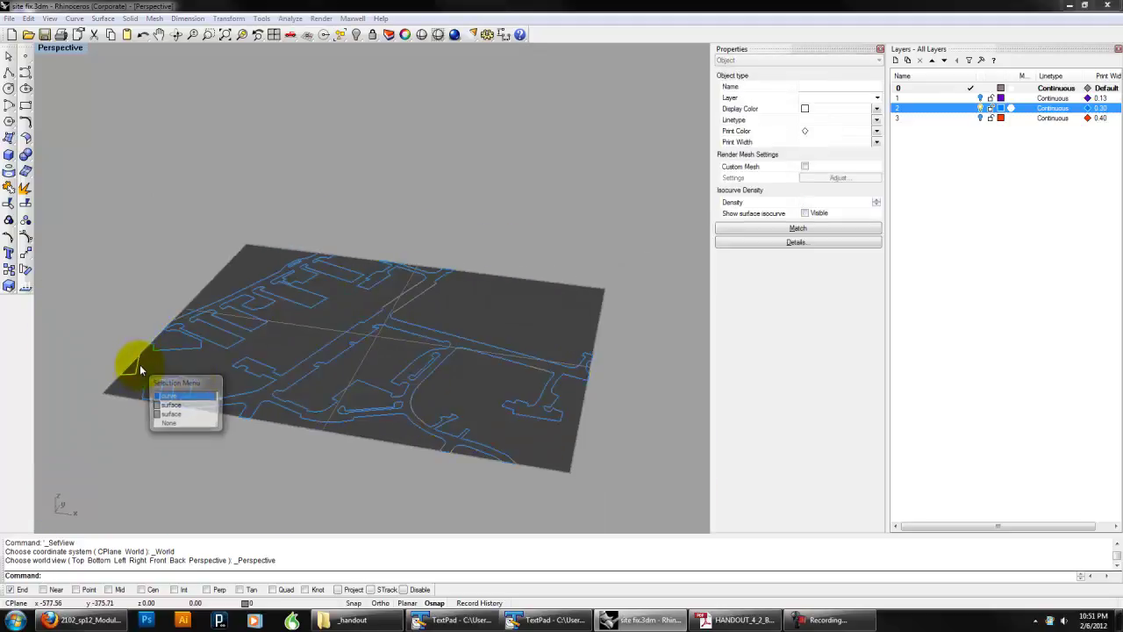
{"action": "left_click", "coordinate": [195, 405]}
{"action": "left_click", "coordinate": [499, 300]}
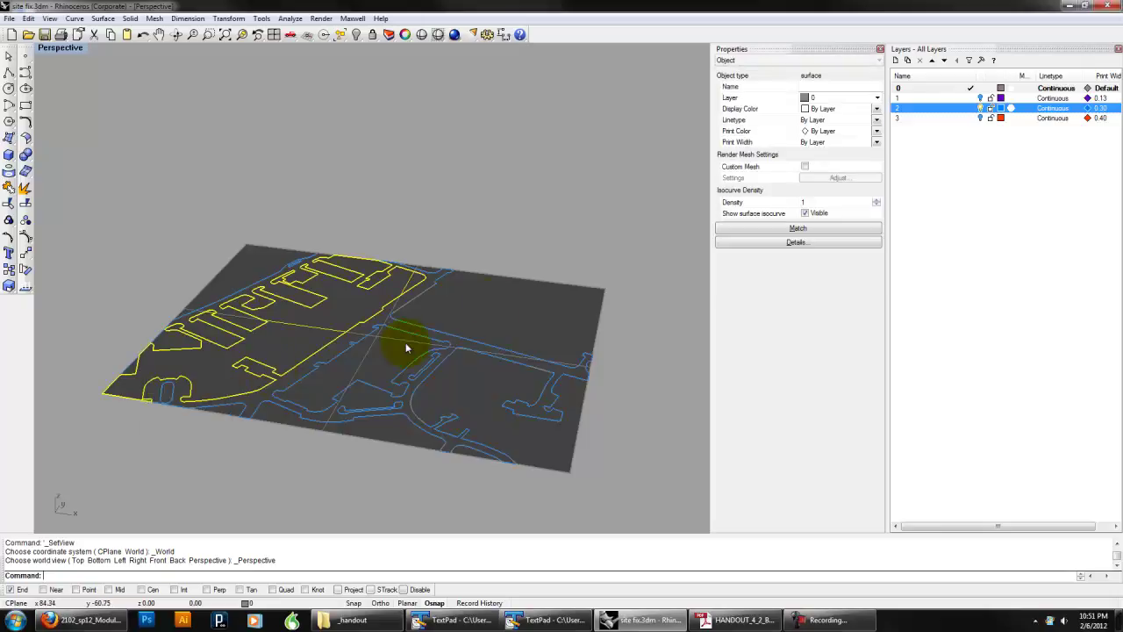
{"action": "left_click", "coordinate": [459, 387]}
{"action": "right_click_drag", "start_coordinate": [644, 418], "coordinate": [205, 341]}
{"action": "left_click", "coordinate": [631, 425]}
{"action": "left_click", "coordinate": [257, 330]}
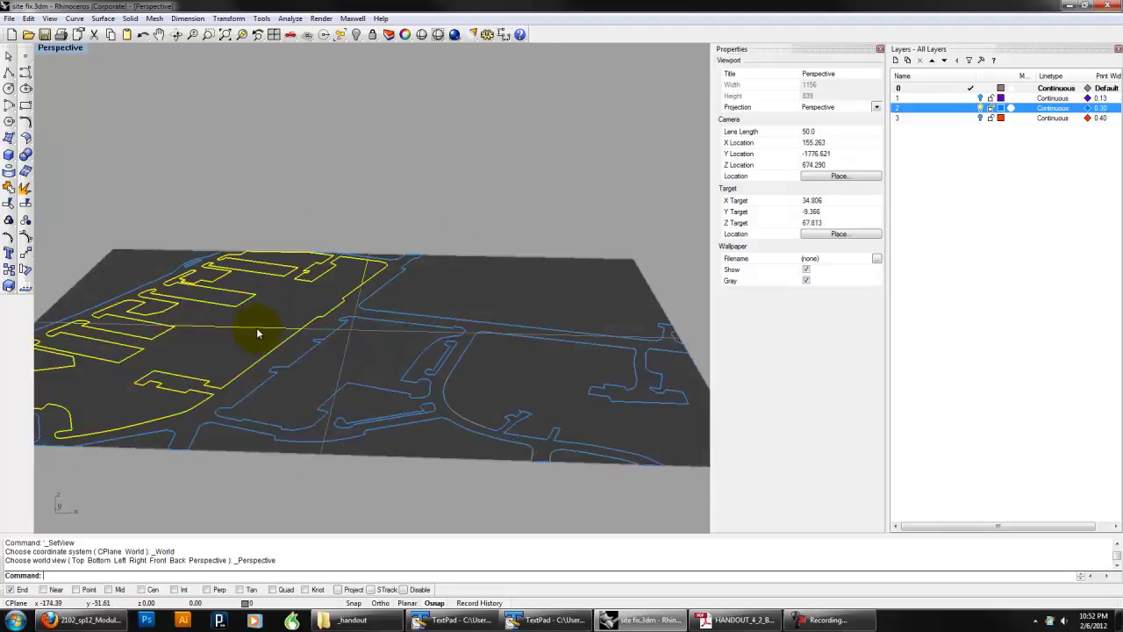
{"action": "scroll", "coordinate": [230, 397], "scroll_direction": "up", "scroll_amount": 10}
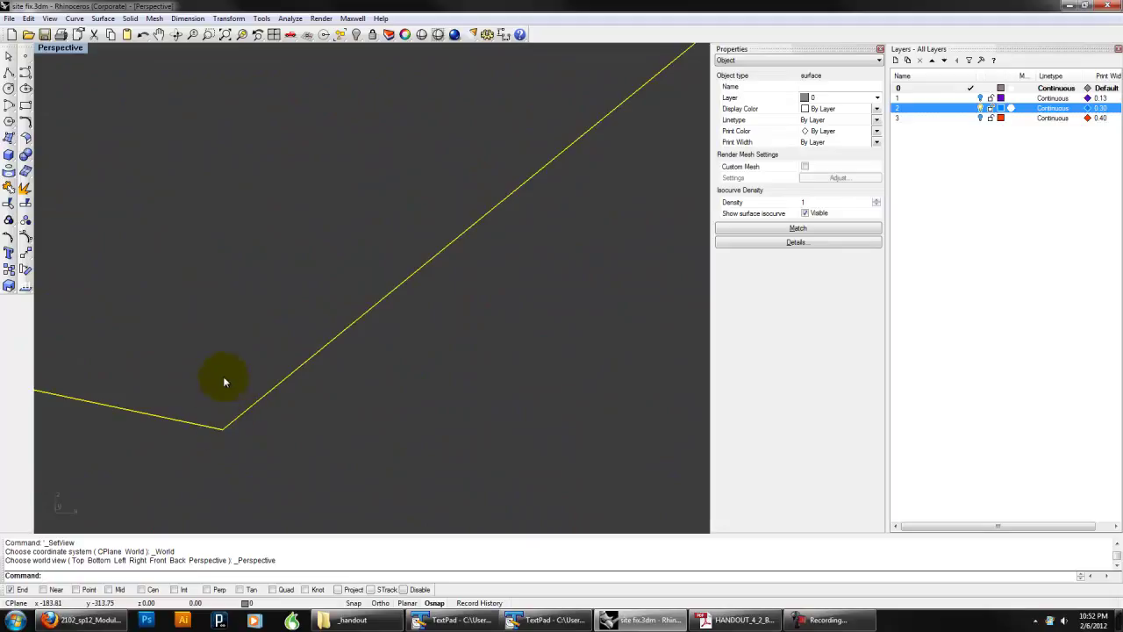
{"action": "scroll", "coordinate": [251, 351], "scroll_direction": "down", "scroll_amount": 6}
{"action": "scroll", "coordinate": [286, 327], "scroll_direction": "down", "scroll_amount": 3}
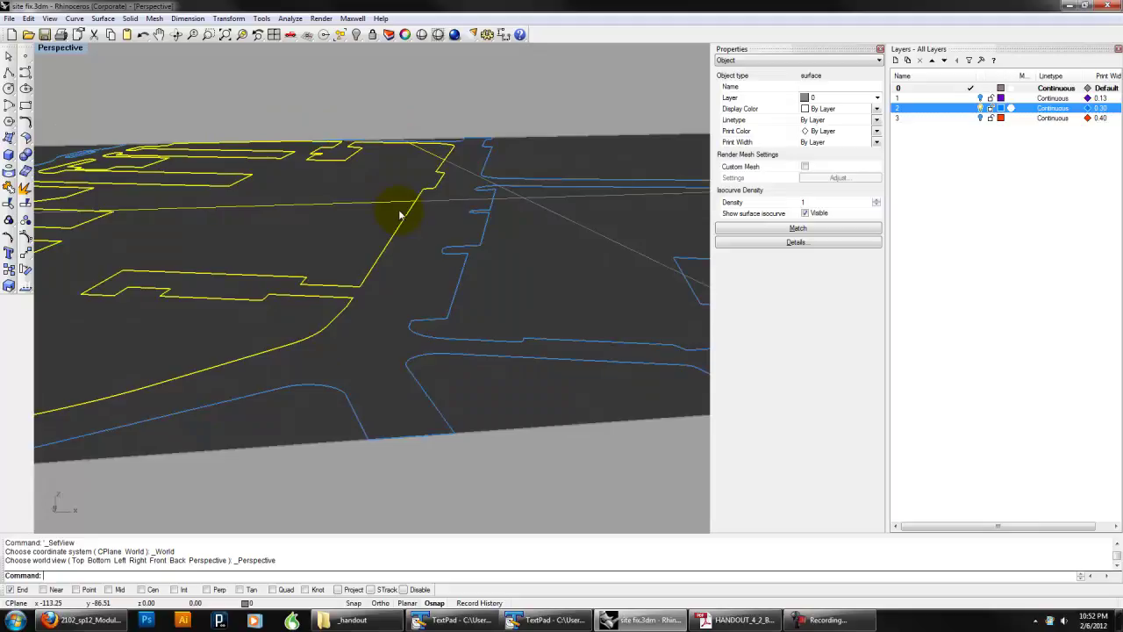
{"action": "right_click_drag", "start_coordinate": [403, 274], "coordinate": [427, 289]}
{"action": "left_click", "coordinate": [509, 198]}
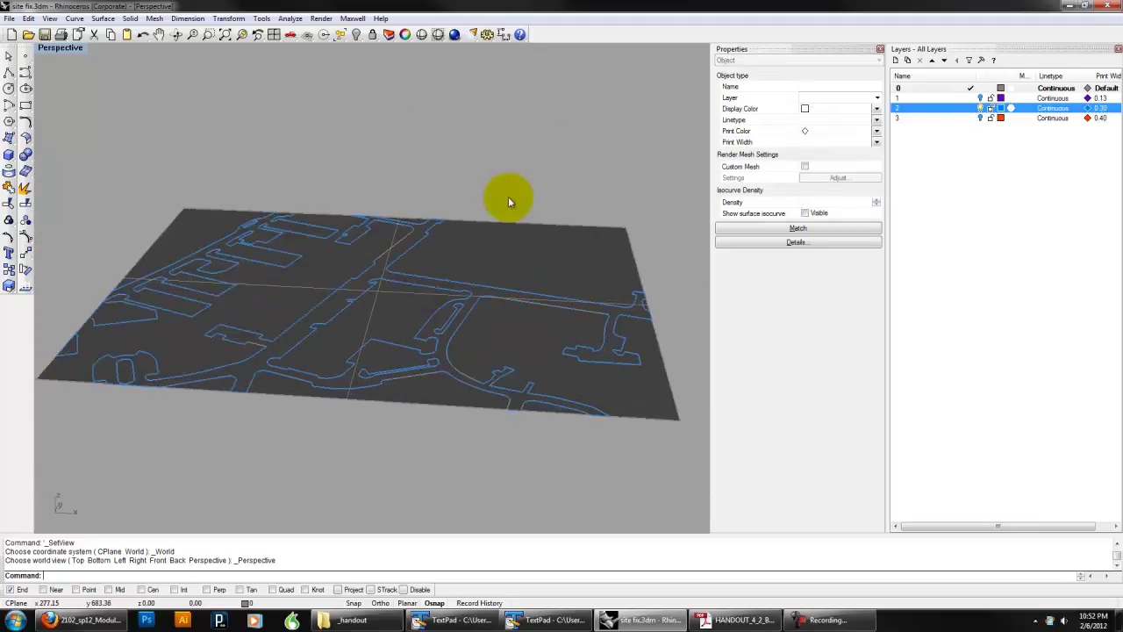
Step: Highlight the large block surfaces between the roads together to check that they are separate pieces, and clear the selection
{"action": "left_click", "coordinate": [519, 250]}
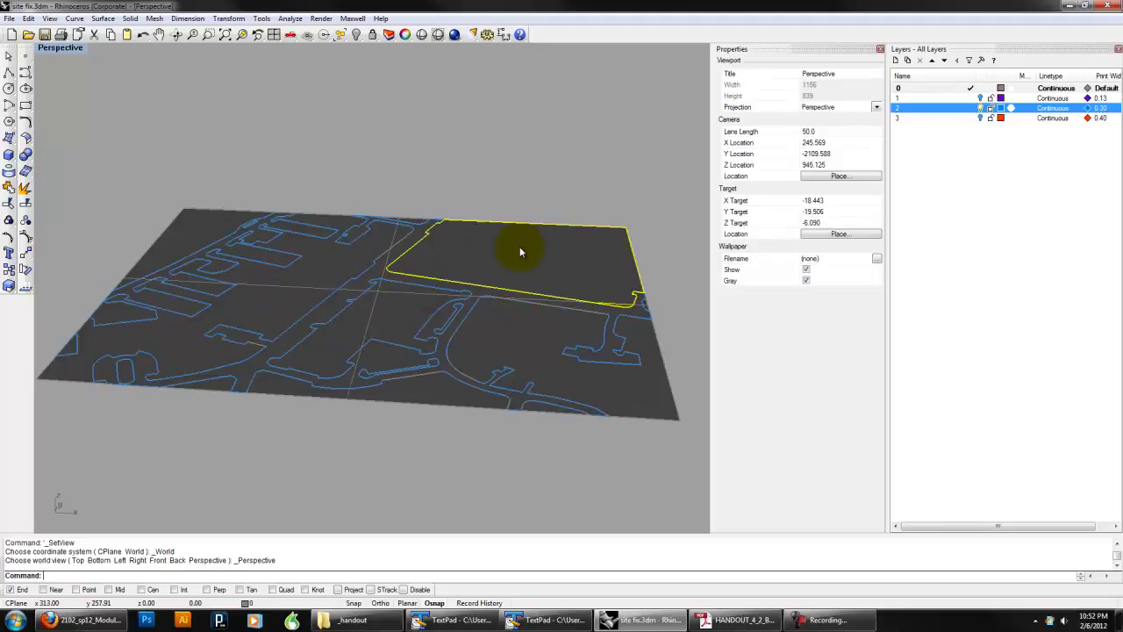
{"action": "left_click", "coordinate": [307, 266], "text": "shift"}
{"action": "left_click", "coordinate": [404, 312], "text": "shift"}
{"action": "left_click", "coordinate": [502, 326], "text": "shift"}
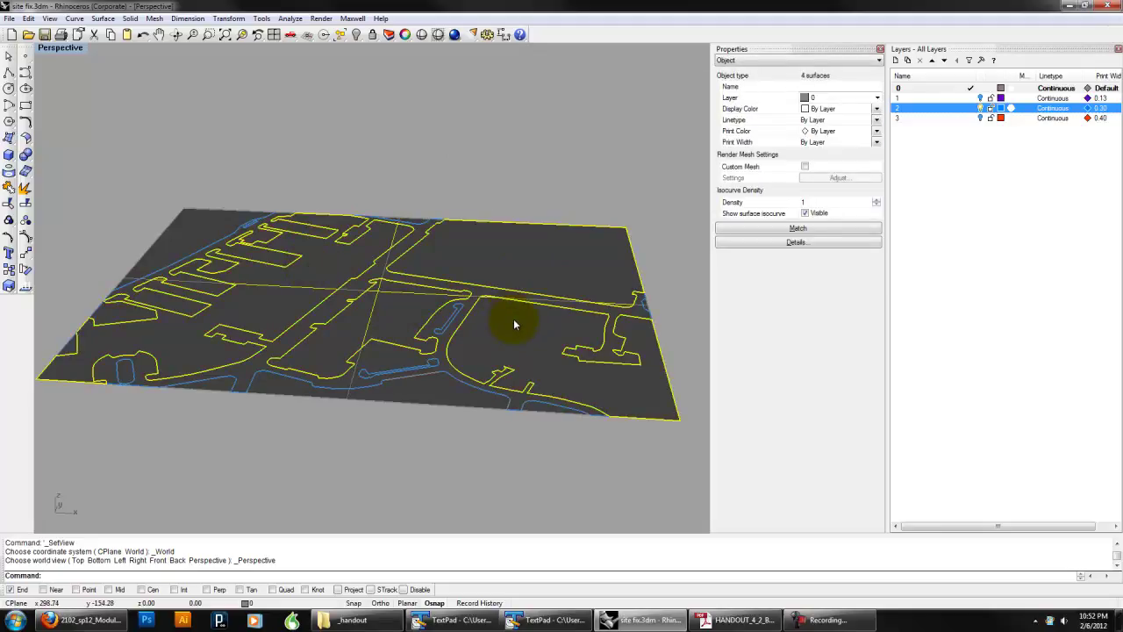
{"action": "left_click", "coordinate": [470, 315], "text": "shift"}
{"action": "left_click", "coordinate": [492, 345]}
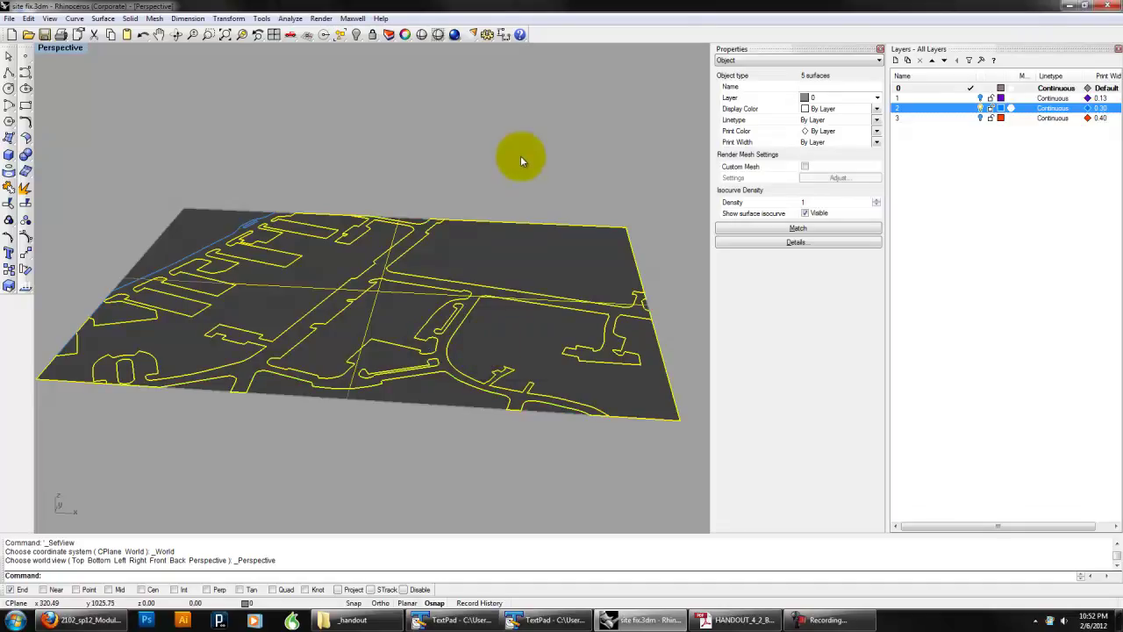
{"action": "left_click", "coordinate": [523, 163]}
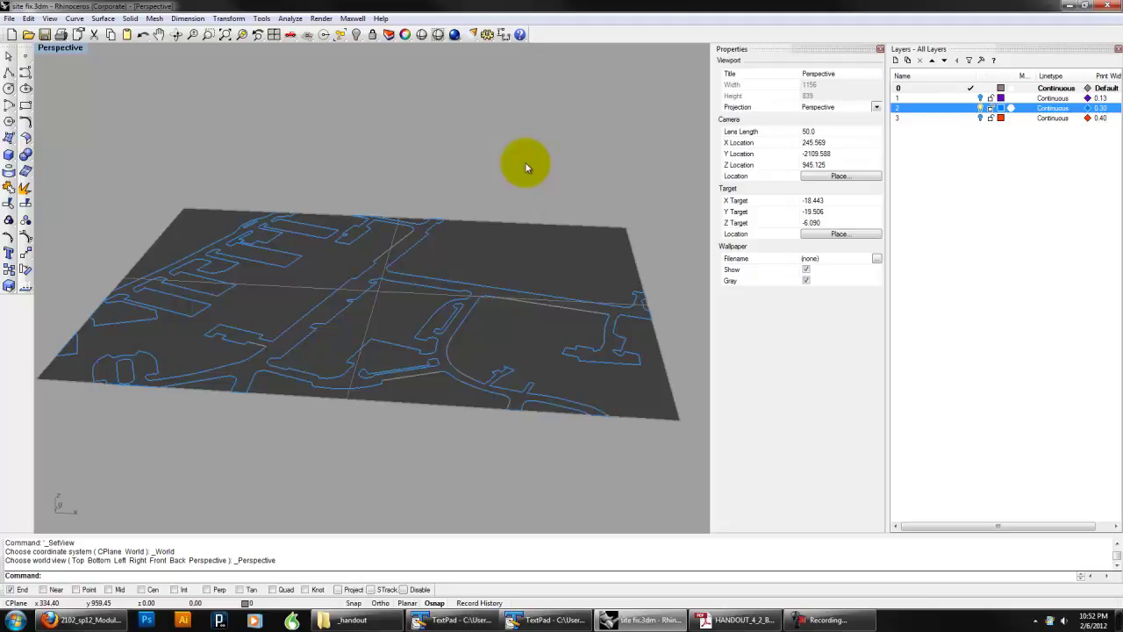
Step: Highlight the main road network and the two western road pieces to check the road surfaces, and clear the selection
{"action": "left_click", "coordinate": [352, 298]}
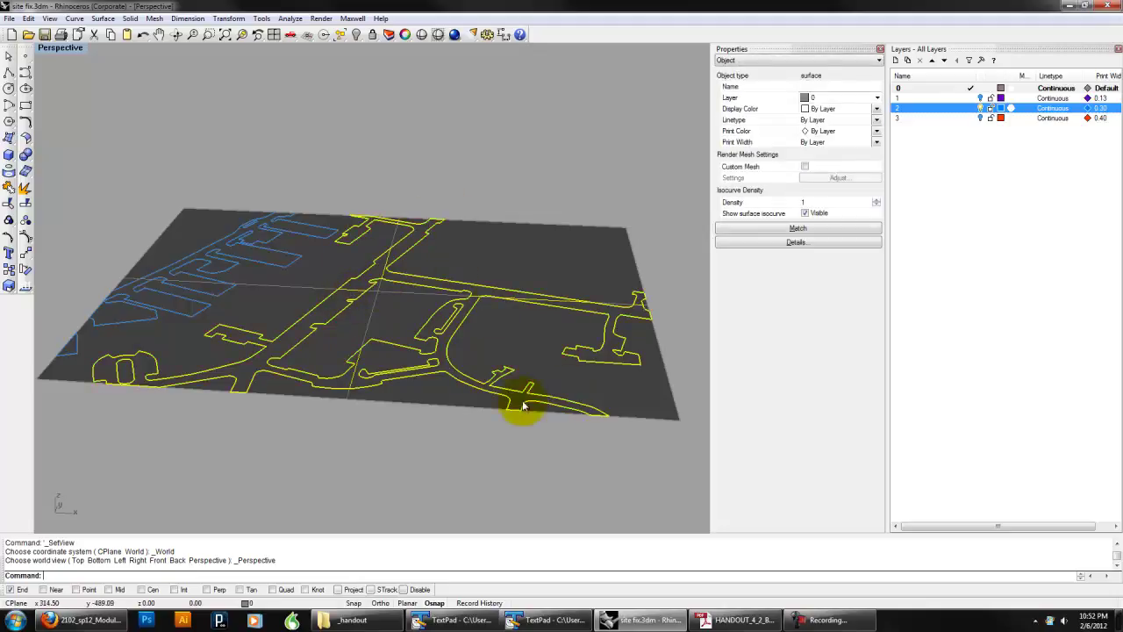
{"action": "left_click", "coordinate": [207, 284], "text": "shift"}
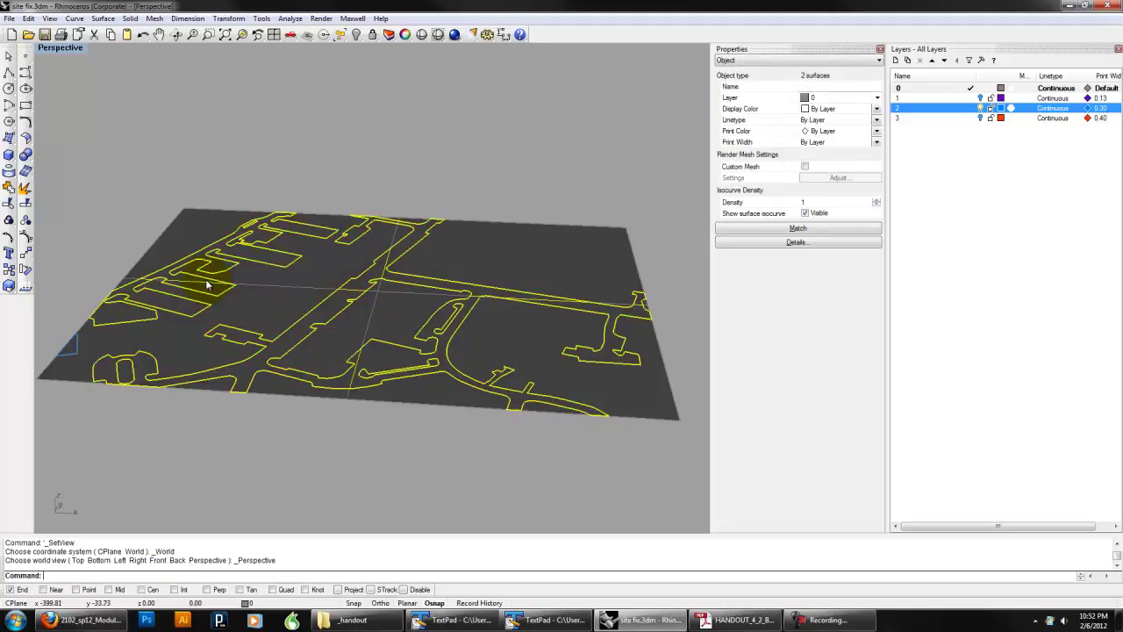
{"action": "left_click", "coordinate": [72, 351], "text": "shift"}
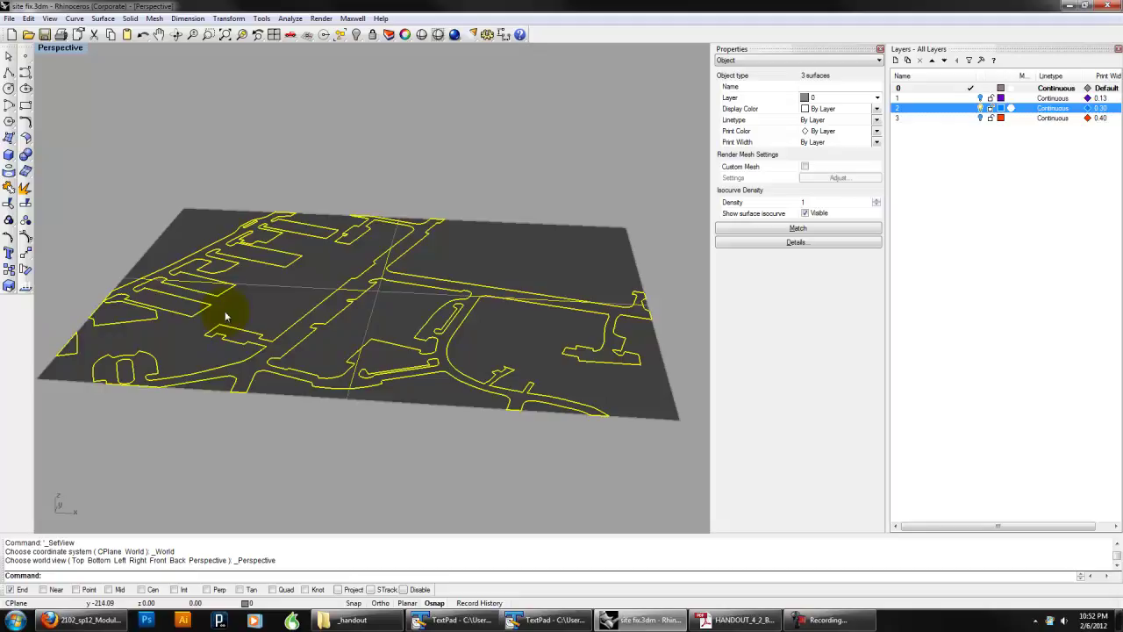
{"action": "left_click", "coordinate": [574, 209]}
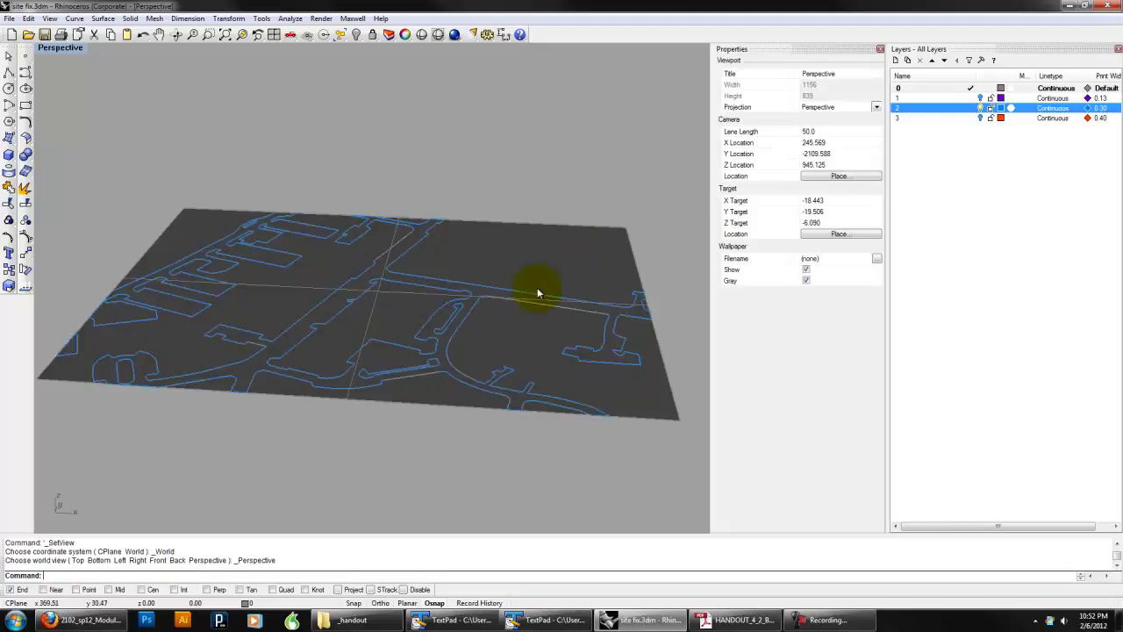
Step: Select the main road surface and the two western road surfaces, and invert the selection to everything else
{"action": "left_click", "coordinate": [391, 254]}
{"action": "left_click", "coordinate": [241, 255], "text": "shift"}
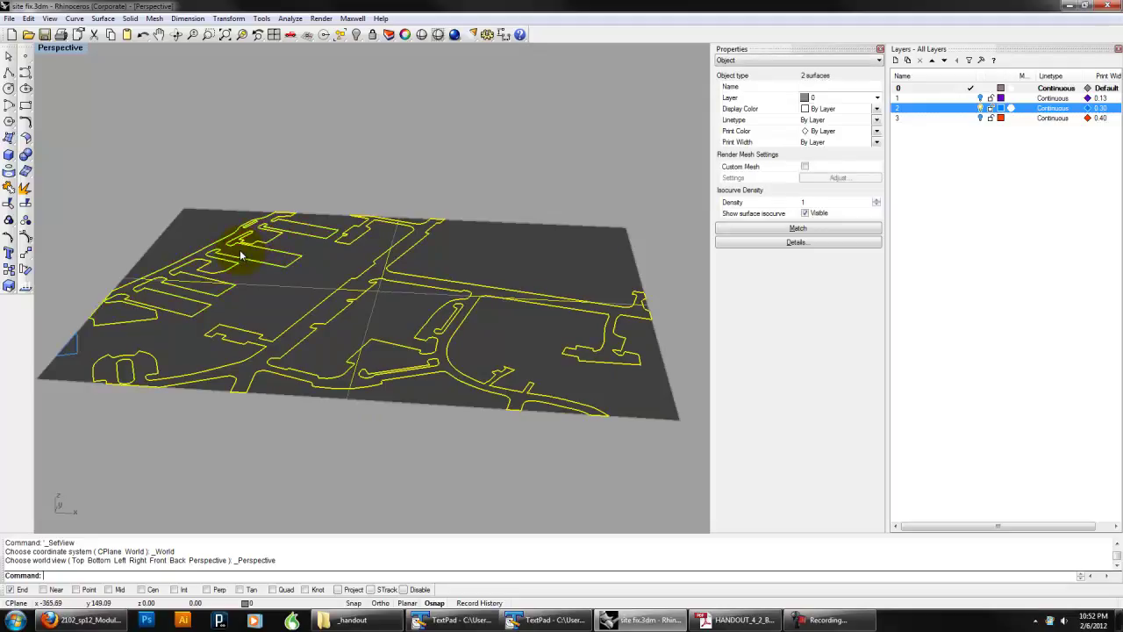
{"action": "left_click", "coordinate": [69, 344], "text": "shift"}
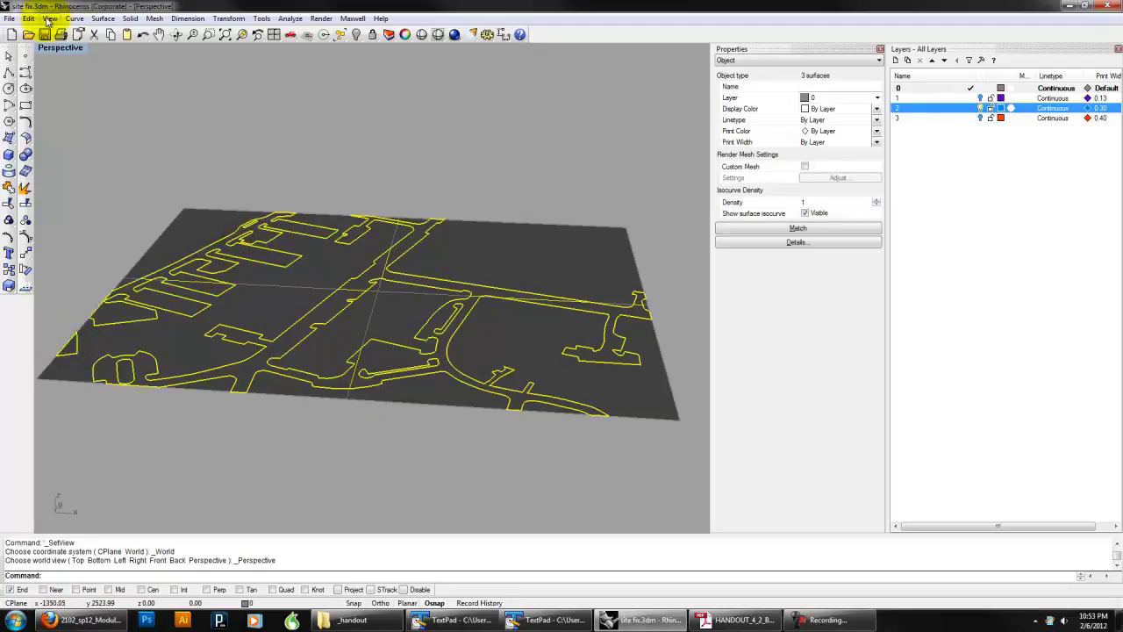
{"action": "left_click", "coordinate": [30, 19]}
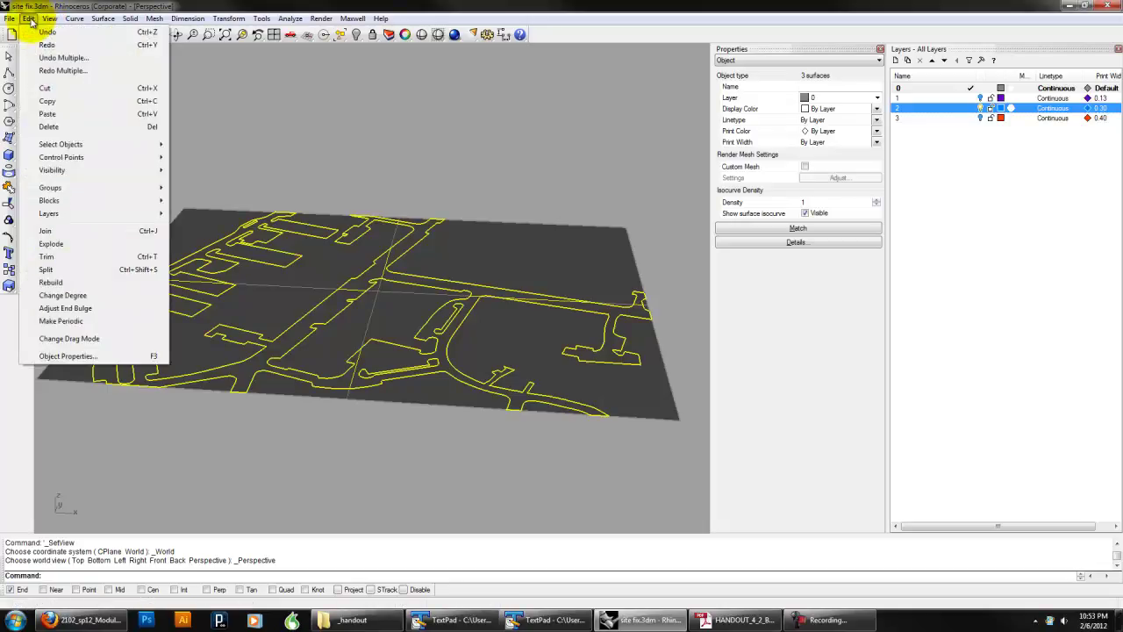
{"action": "mouse_move", "coordinate": [75, 145]}
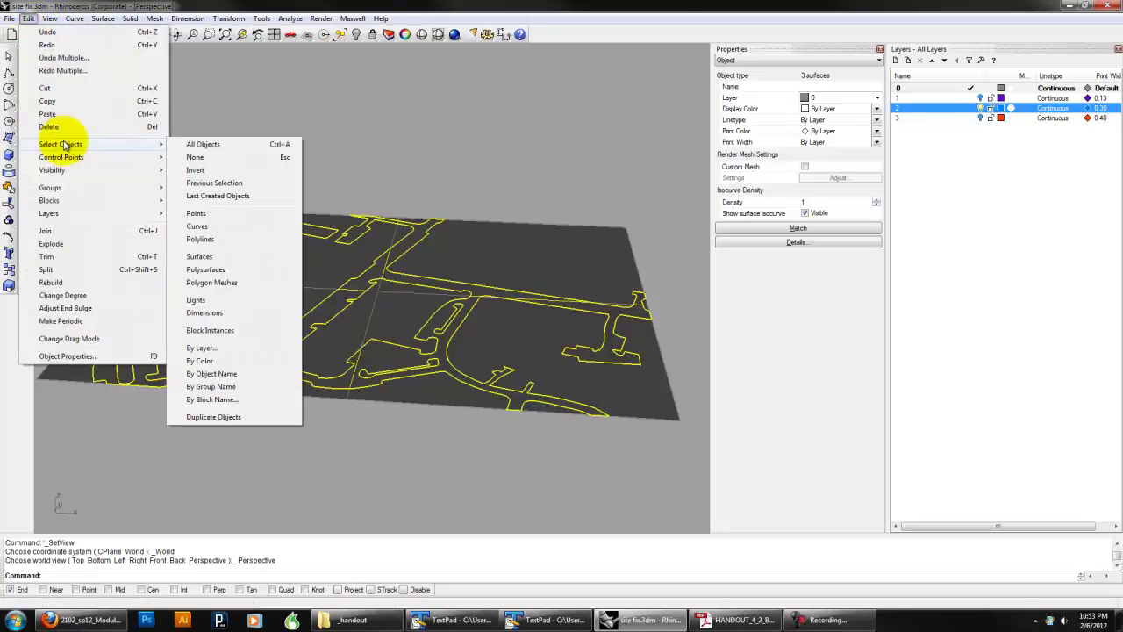
{"action": "left_click", "coordinate": [216, 170]}
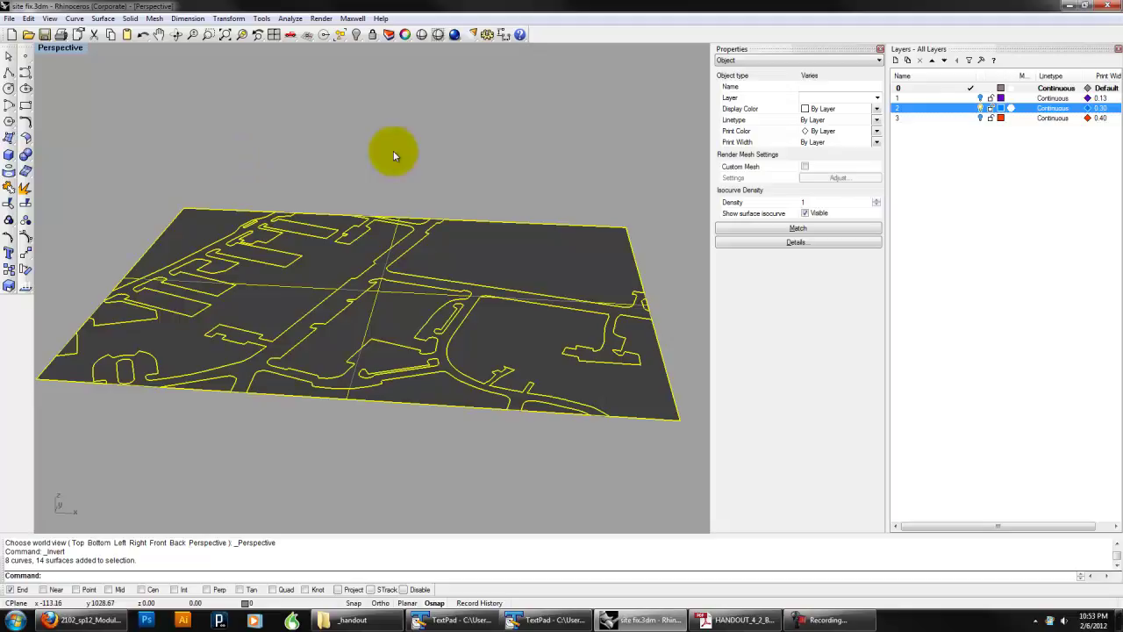
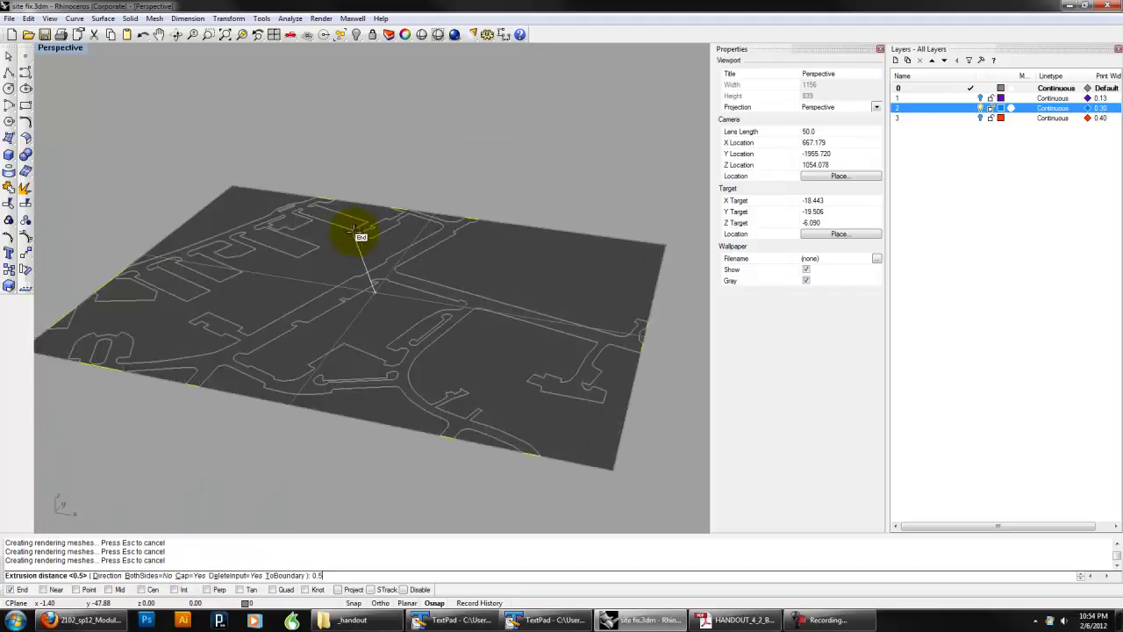
Step: Extrude the selected block surfaces by a distance of 0.5 and clear the selection
{"action": "key", "text": "Return"}
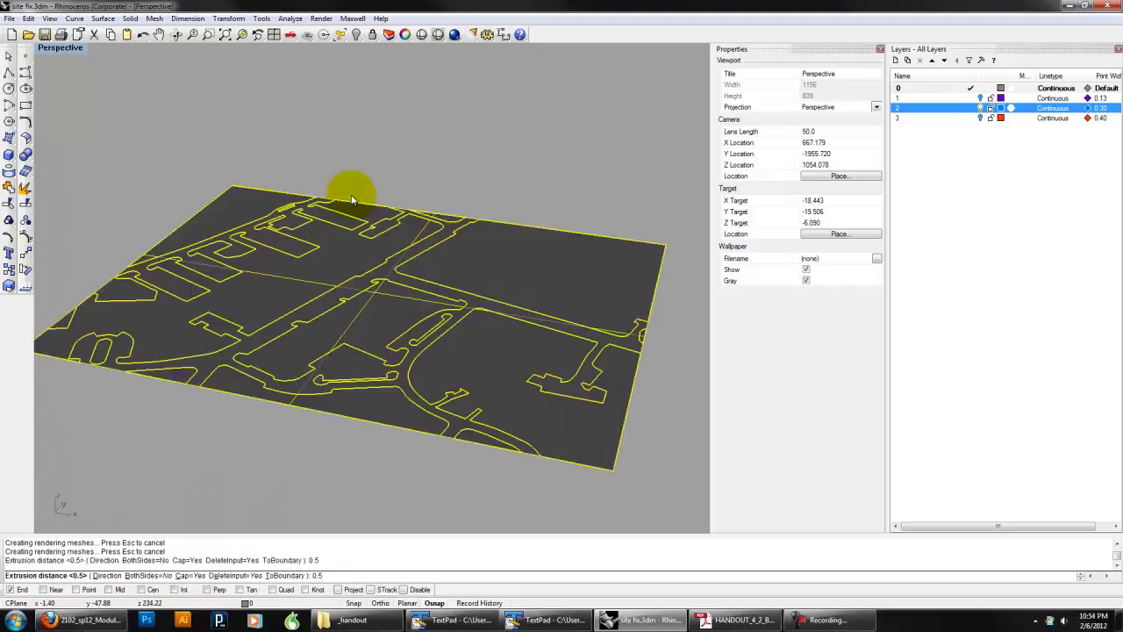
{"action": "left_click", "coordinate": [405, 145]}
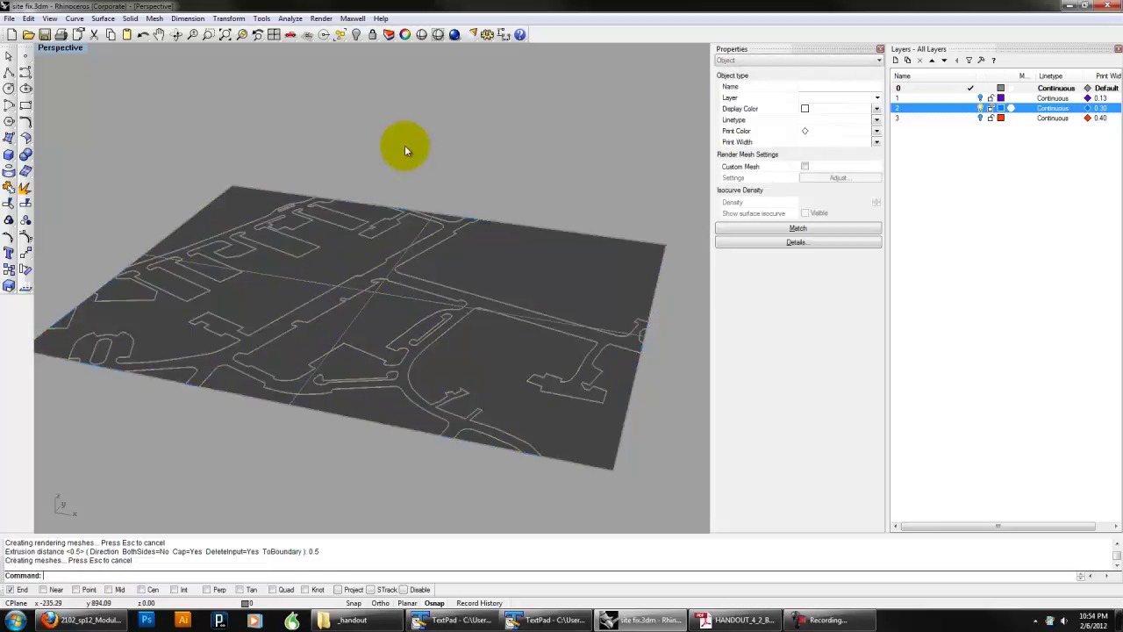
Step: Examine the raised block edges along the main road up close and across the whole site
{"action": "right_click_drag", "start_coordinate": [330, 365], "coordinate": [383, 359]}
{"action": "scroll", "coordinate": [384, 358], "scroll_direction": "up", "scroll_amount": 10}
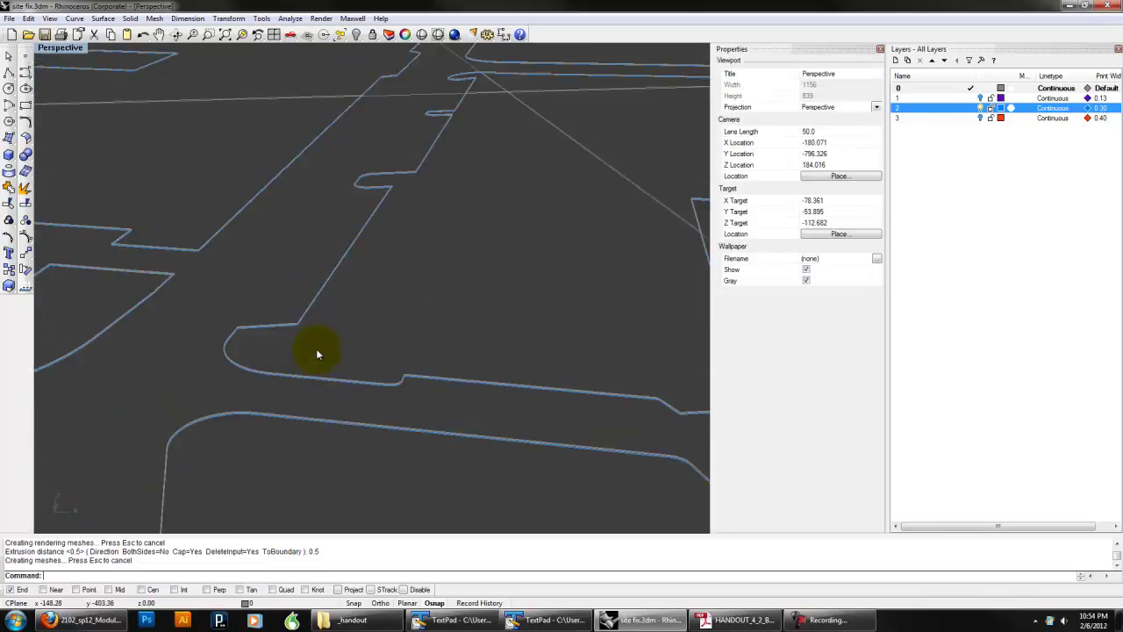
{"action": "right_click", "coordinate": [297, 339]}
{"action": "right_click_drag", "start_coordinate": [300, 326], "coordinate": [315, 319]}
{"action": "scroll", "coordinate": [295, 153], "scroll_direction": "up", "scroll_amount": 2}
{"action": "right_click_drag", "start_coordinate": [295, 153], "coordinate": [324, 166], "text": "shift"}
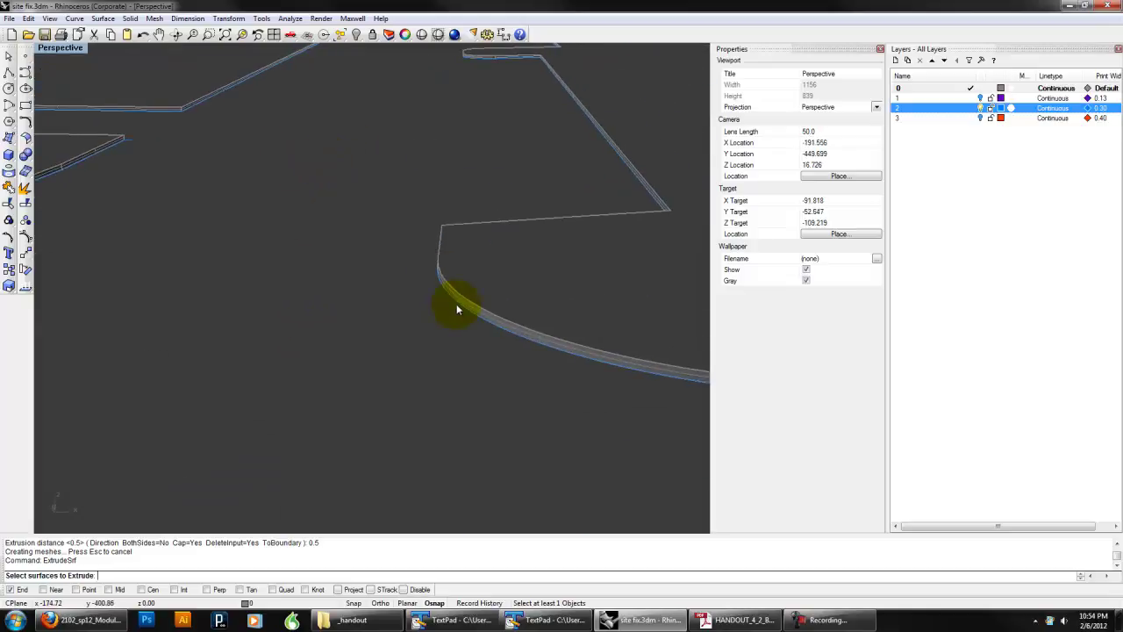
{"action": "right_click_drag", "start_coordinate": [447, 179], "coordinate": [502, 264]}
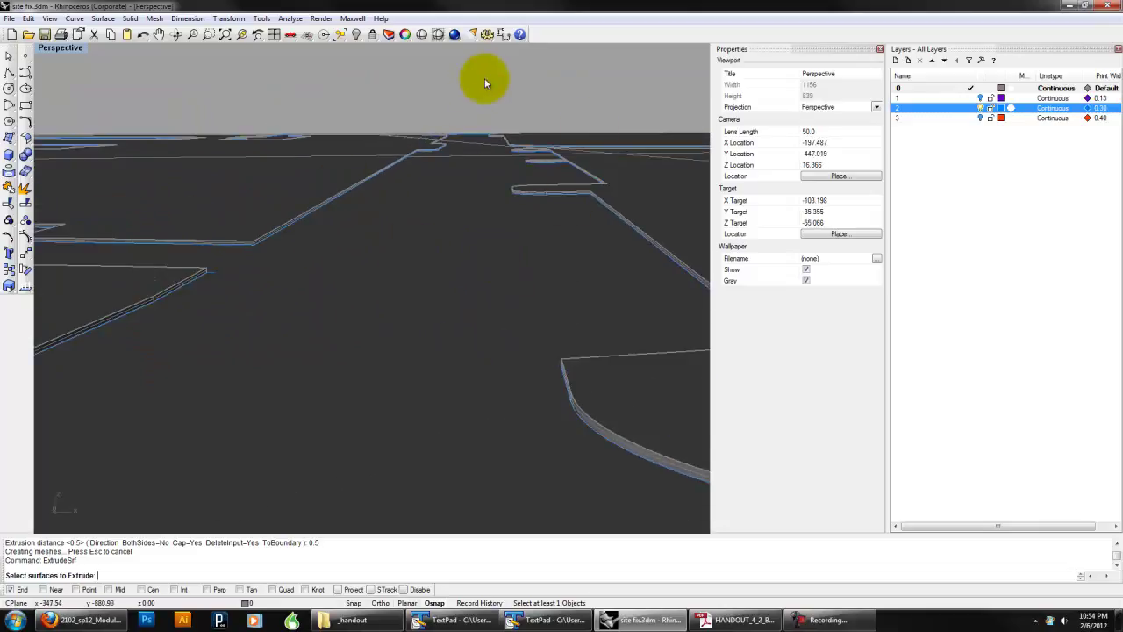
{"action": "right_click_drag", "start_coordinate": [591, 126], "coordinate": [562, 235]}
{"action": "scroll", "coordinate": [574, 165], "scroll_direction": "down", "scroll_amount": 8}
{"action": "scroll", "coordinate": [560, 219], "scroll_direction": "down", "scroll_amount": 7}
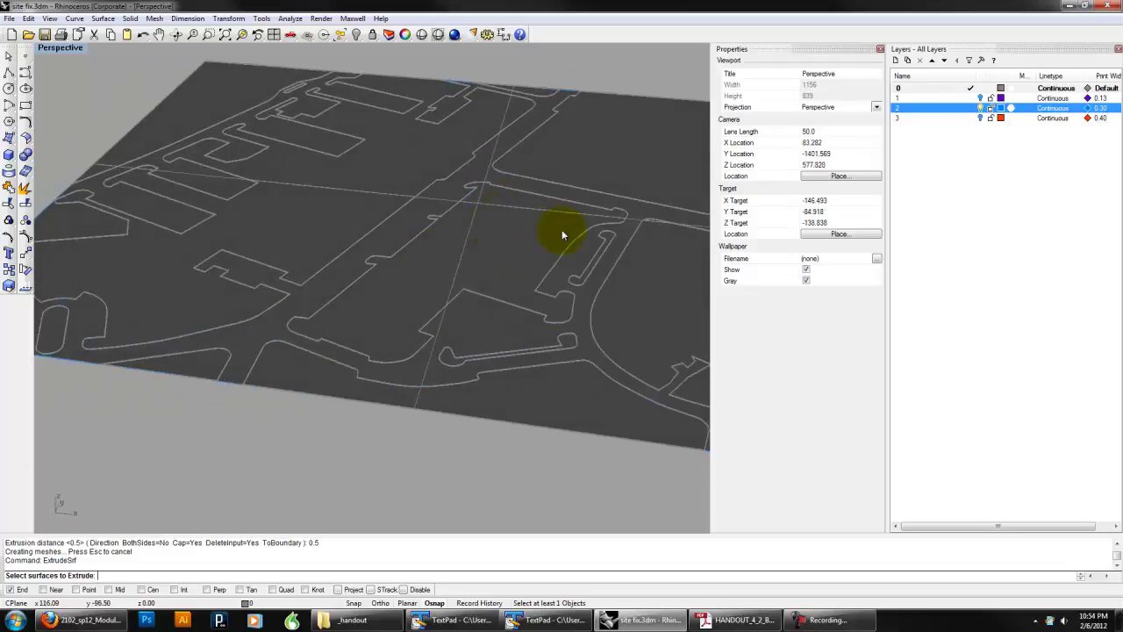
{"action": "left_click", "coordinate": [436, 204]}
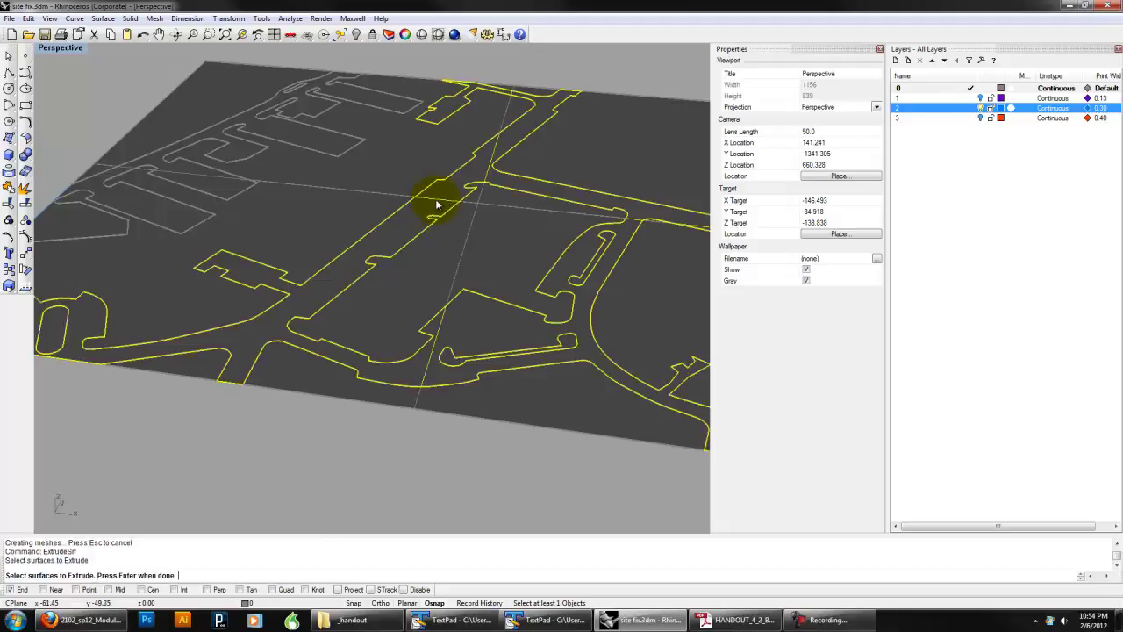
{"action": "left_click", "coordinate": [173, 173]}
{"action": "right_click_drag", "start_coordinate": [427, 238], "coordinate": [344, 253], "text": "shift"}
{"action": "scroll", "coordinate": [335, 255], "scroll_direction": "down", "scroll_amount": 4}
{"action": "right_click_drag", "start_coordinate": [140, 257], "coordinate": [239, 271], "text": "shift"}
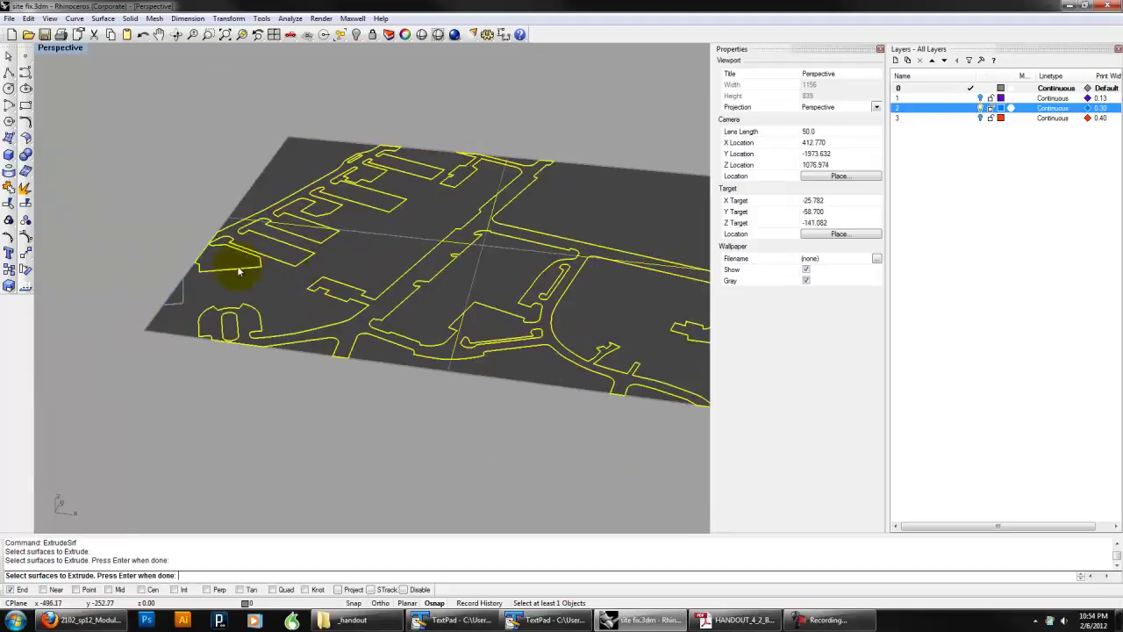
{"action": "left_click", "coordinate": [28, 17]}
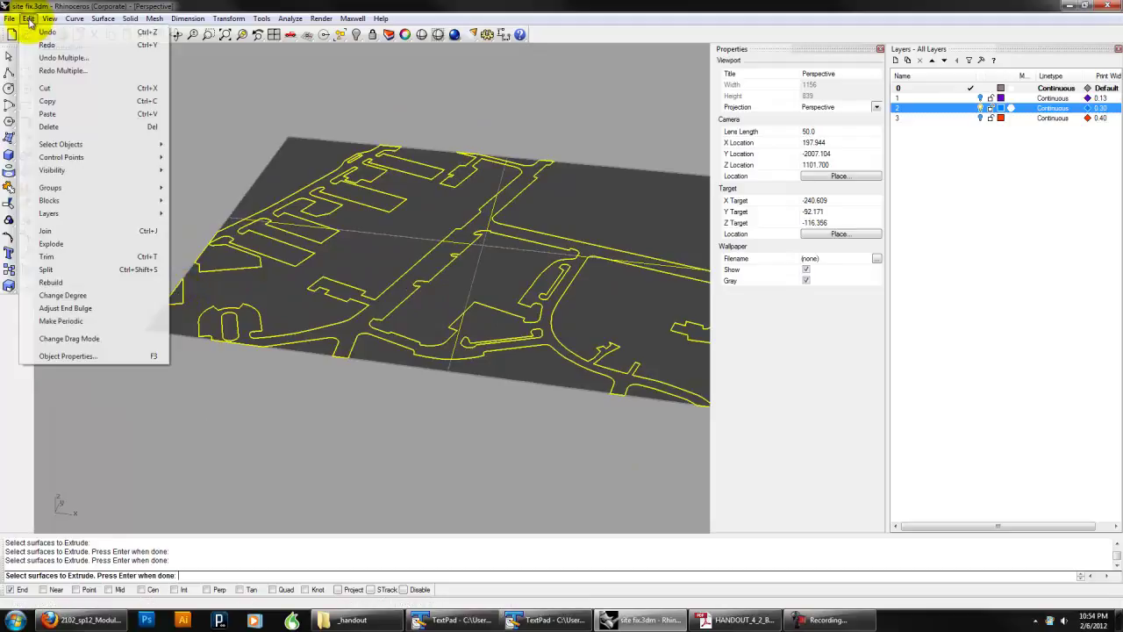
{"action": "mouse_move", "coordinate": [87, 144]}
{"action": "left_click", "coordinate": [220, 161]}
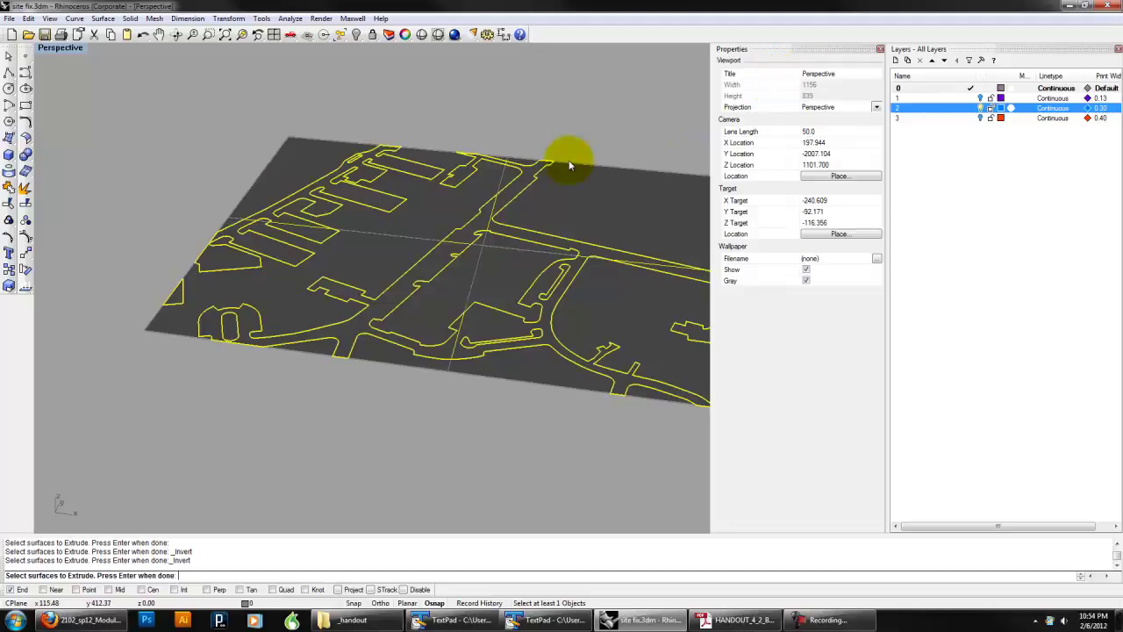
{"action": "right_click_drag", "start_coordinate": [456, 231], "coordinate": [423, 229]}
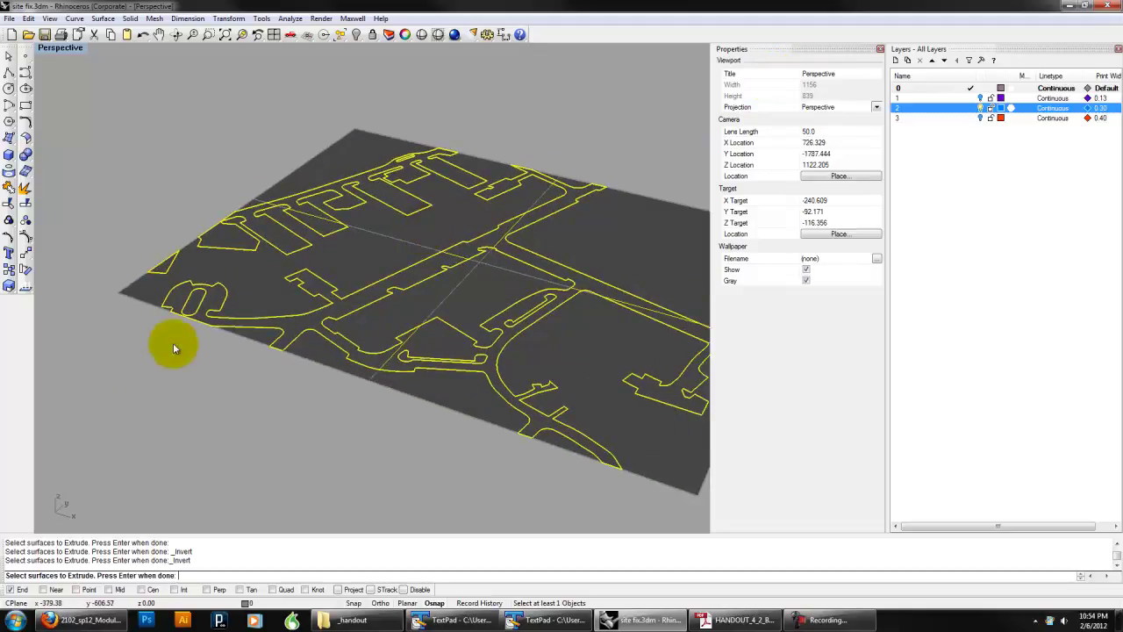
{"action": "key", "text": "Return"}
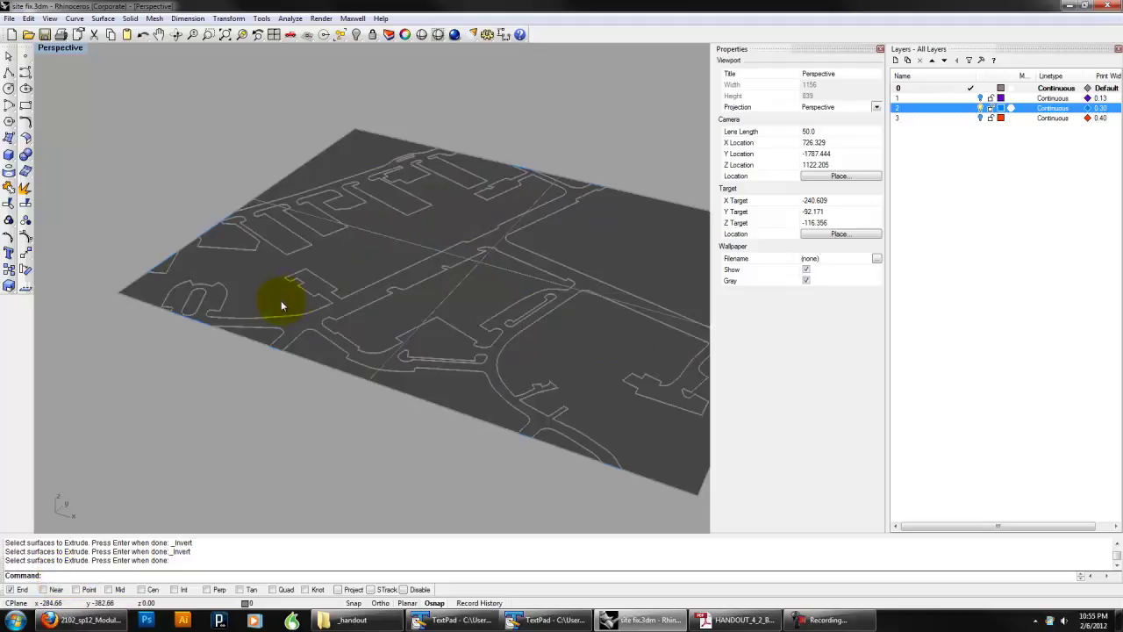
Step: Select the main road surface together with the two western road surfaces
{"action": "left_click", "coordinate": [305, 311]}
{"action": "left_click", "coordinate": [269, 224], "text": "shift"}
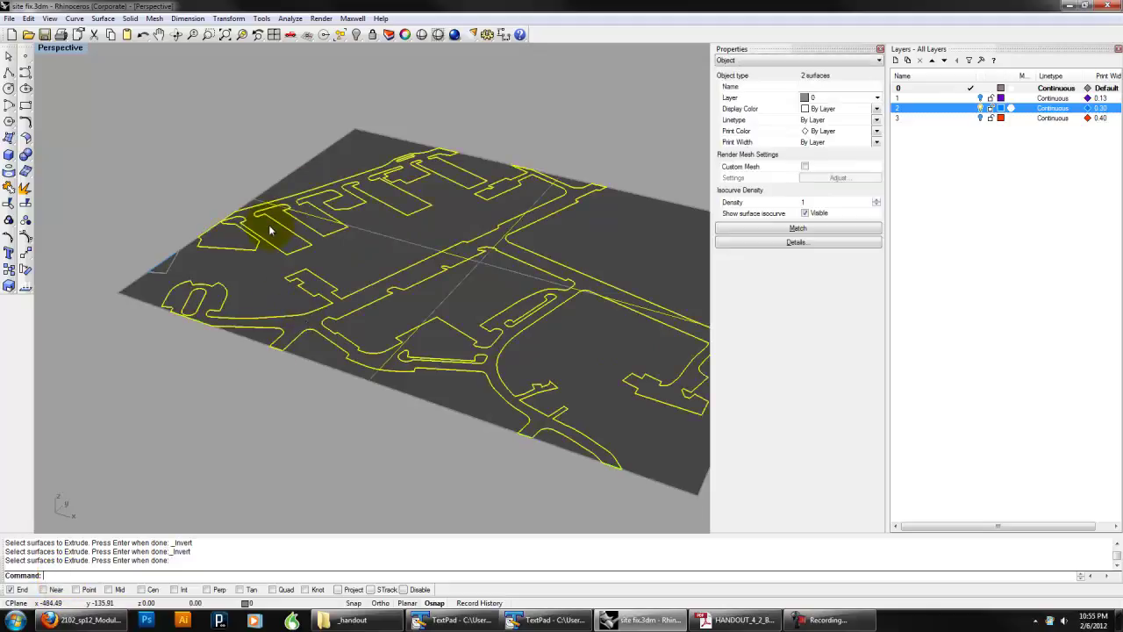
{"action": "left_click", "coordinate": [156, 267]}
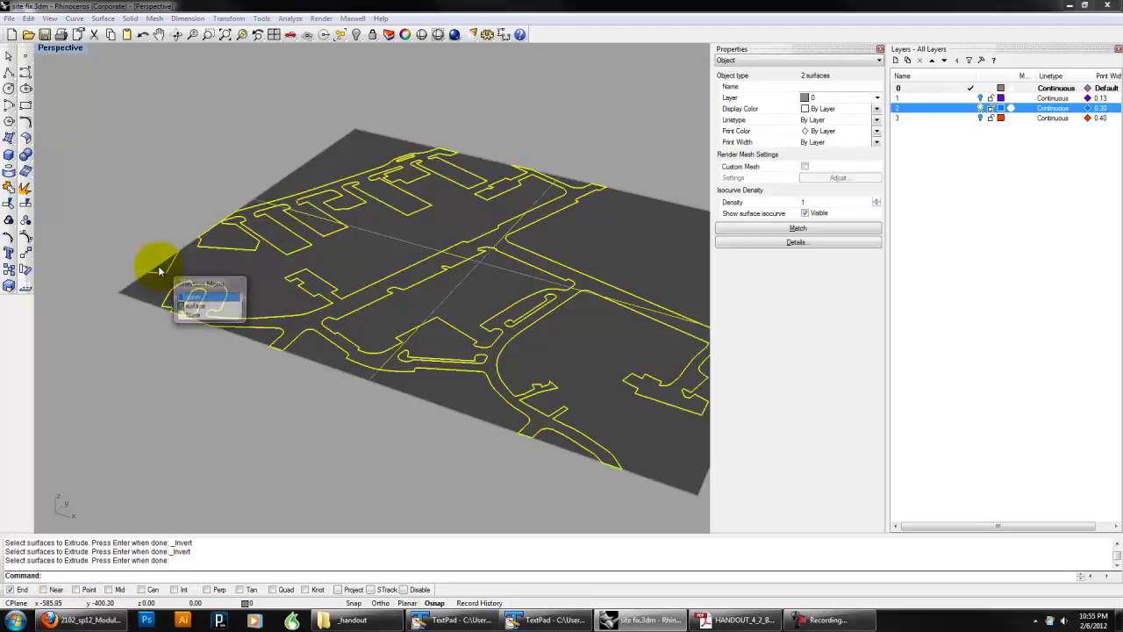
{"action": "left_click", "coordinate": [219, 305]}
{"action": "scroll", "coordinate": [296, 321], "scroll_direction": "up", "scroll_amount": 5}
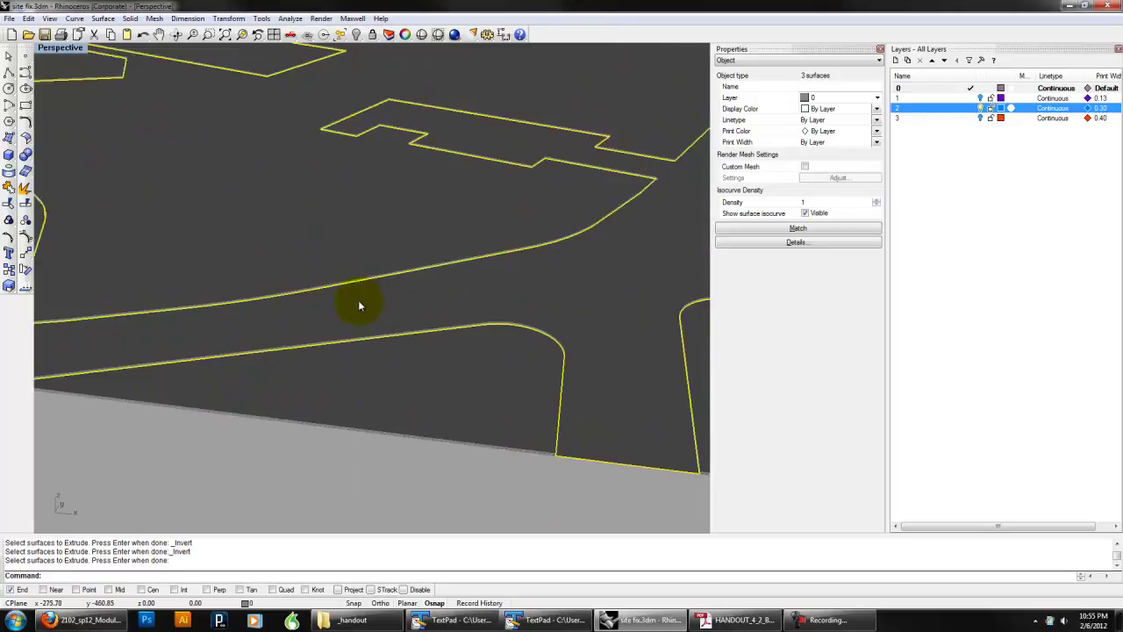
{"action": "scroll", "coordinate": [487, 347], "scroll_direction": "down", "scroll_amount": 10}
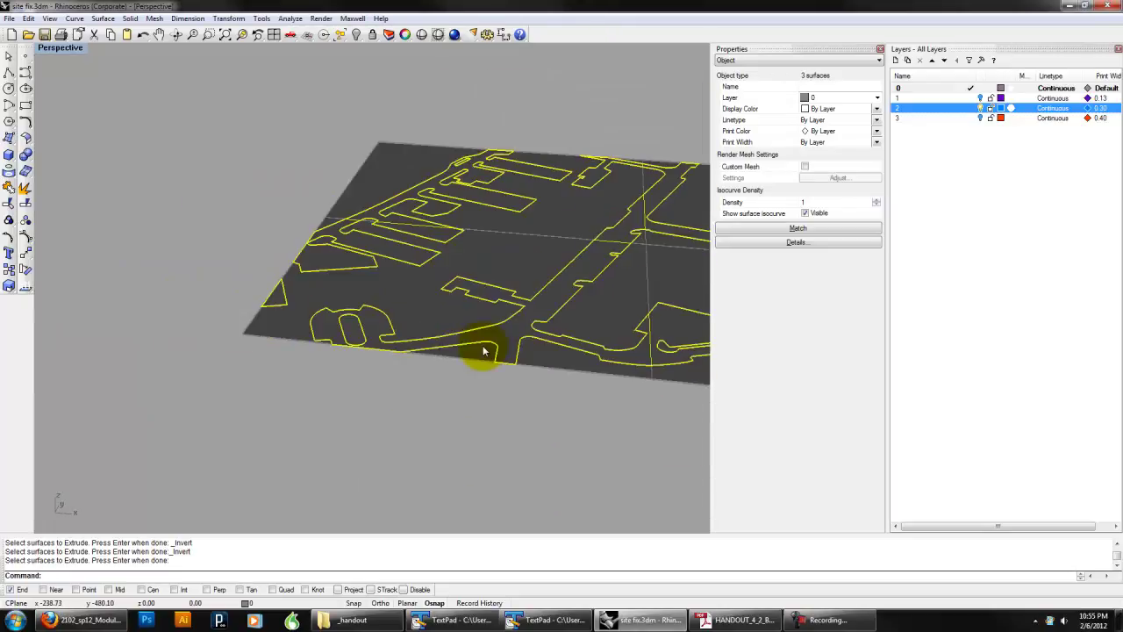
{"action": "right_click_drag", "start_coordinate": [530, 351], "coordinate": [351, 377], "text": "shift"}
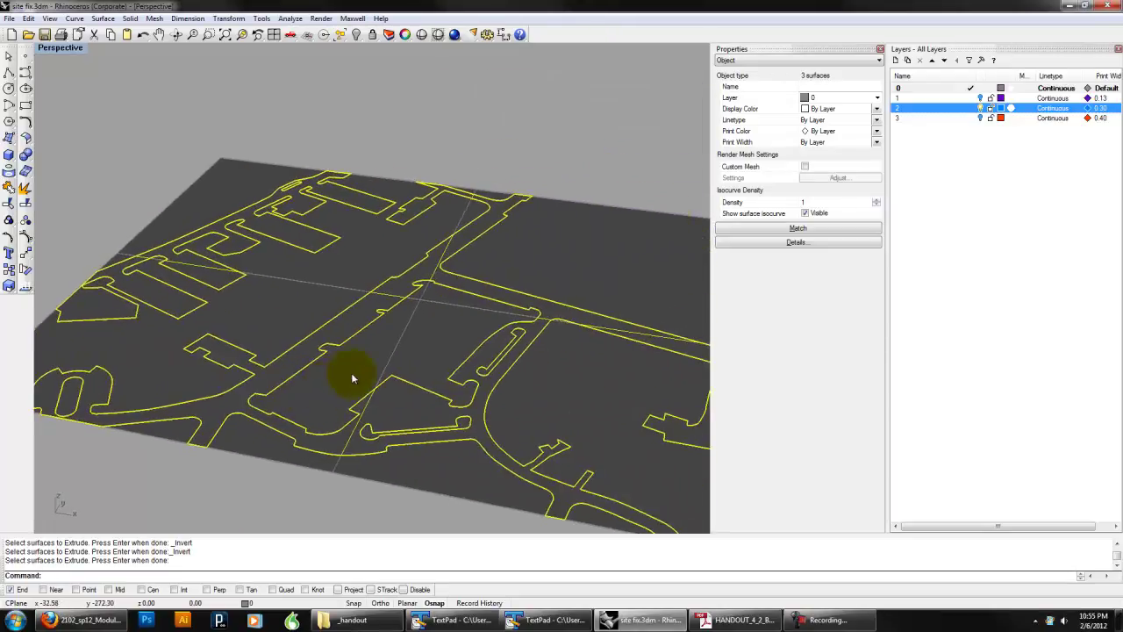
Step: Invert the selection to everything except the roads, assign those objects to layer 2, and check the blocks' new colour
{"action": "left_click", "coordinate": [28, 18]}
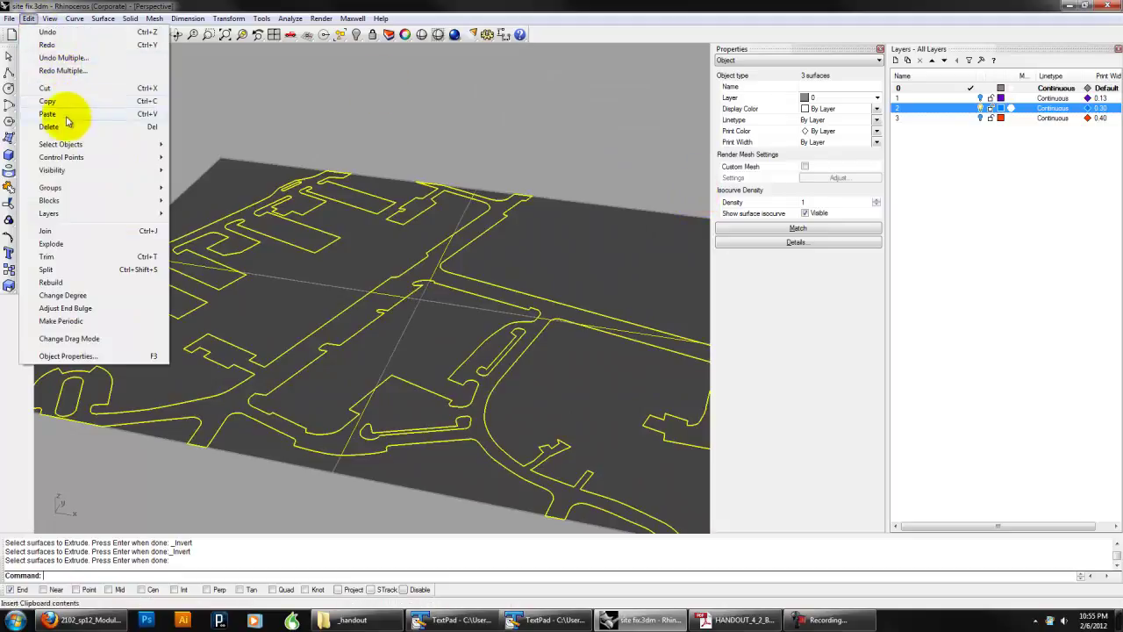
{"action": "mouse_move", "coordinate": [70, 147]}
{"action": "left_click", "coordinate": [189, 163]}
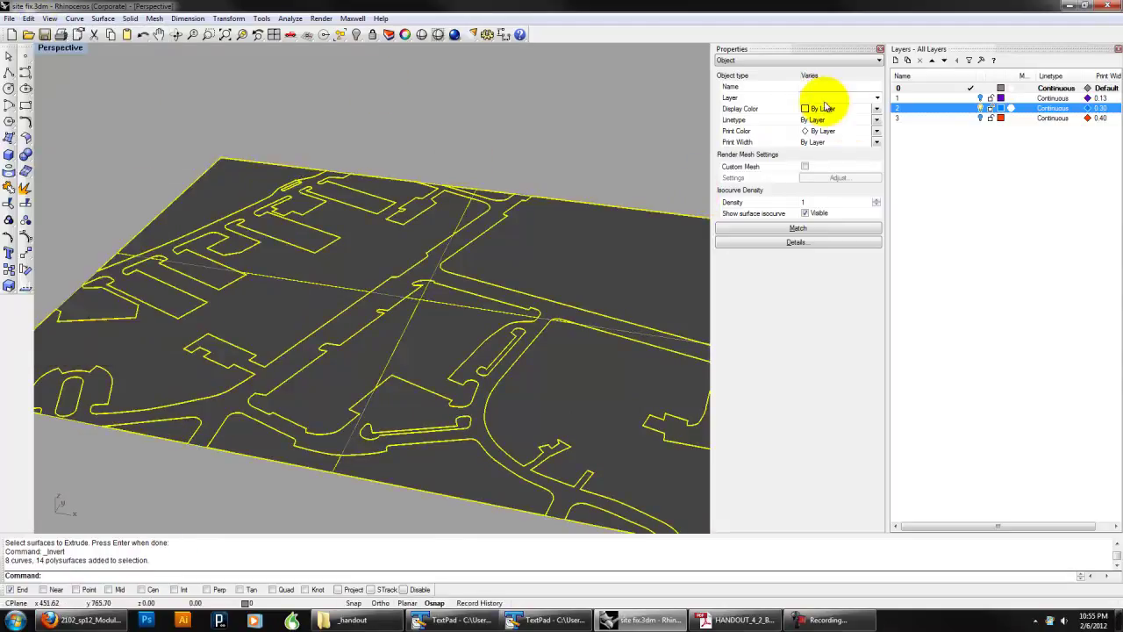
{"action": "left_click", "coordinate": [866, 99]}
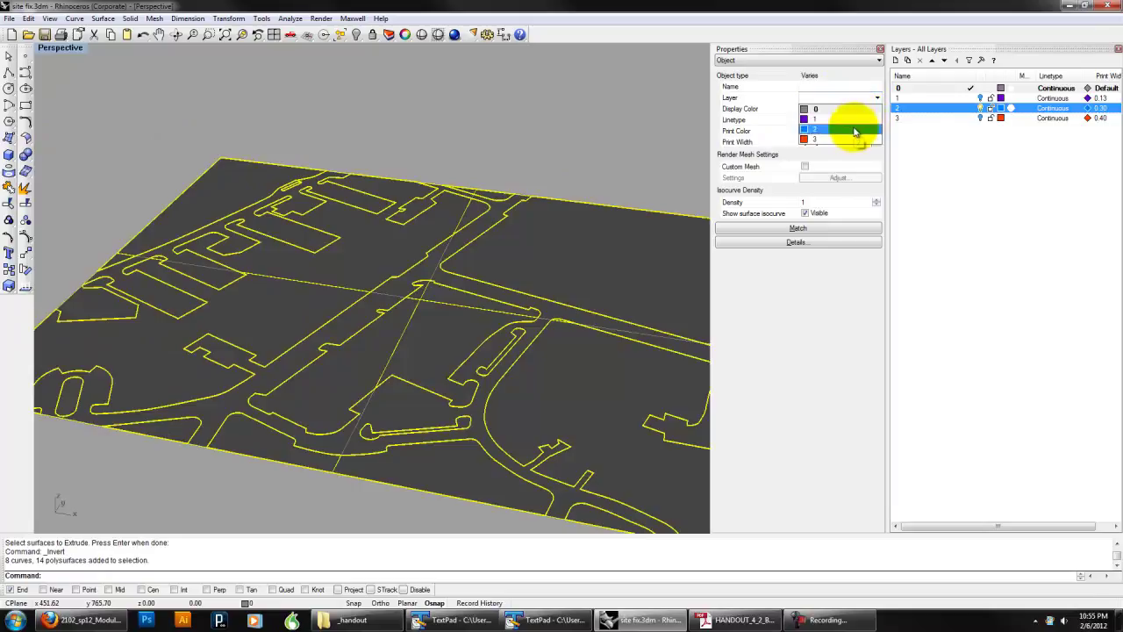
{"action": "left_click", "coordinate": [856, 130]}
{"action": "key", "text": "Escape"}
{"action": "right_click_drag", "start_coordinate": [409, 280], "coordinate": [362, 270]}
{"action": "scroll", "coordinate": [430, 314], "scroll_direction": "up", "scroll_amount": 10}
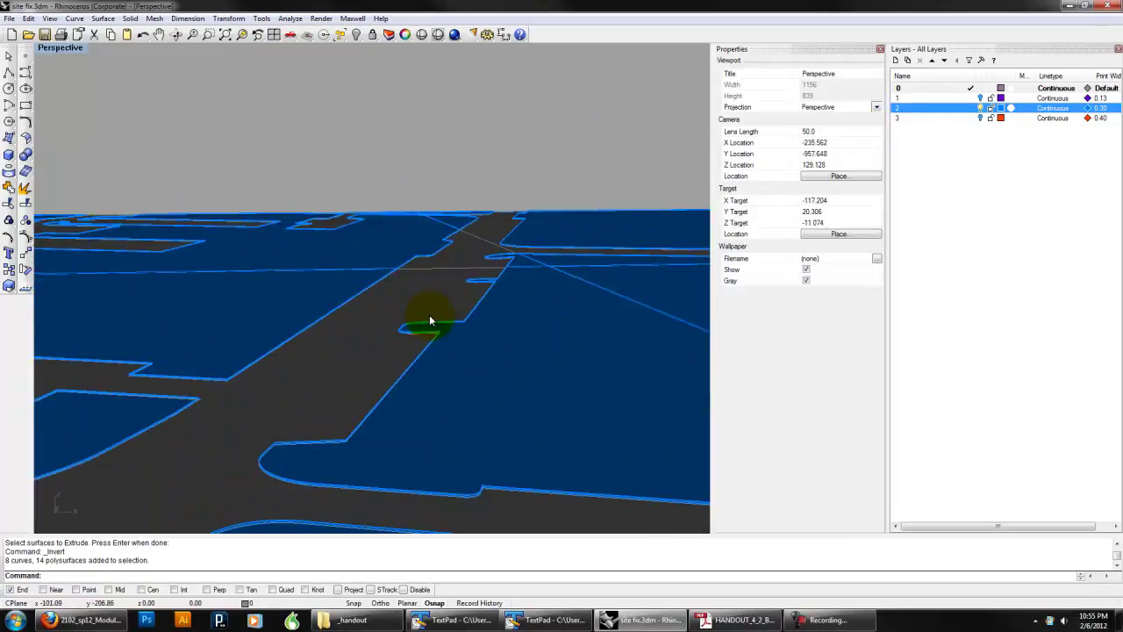
{"action": "right_click_drag", "start_coordinate": [482, 321], "coordinate": [443, 377], "text": "shift"}
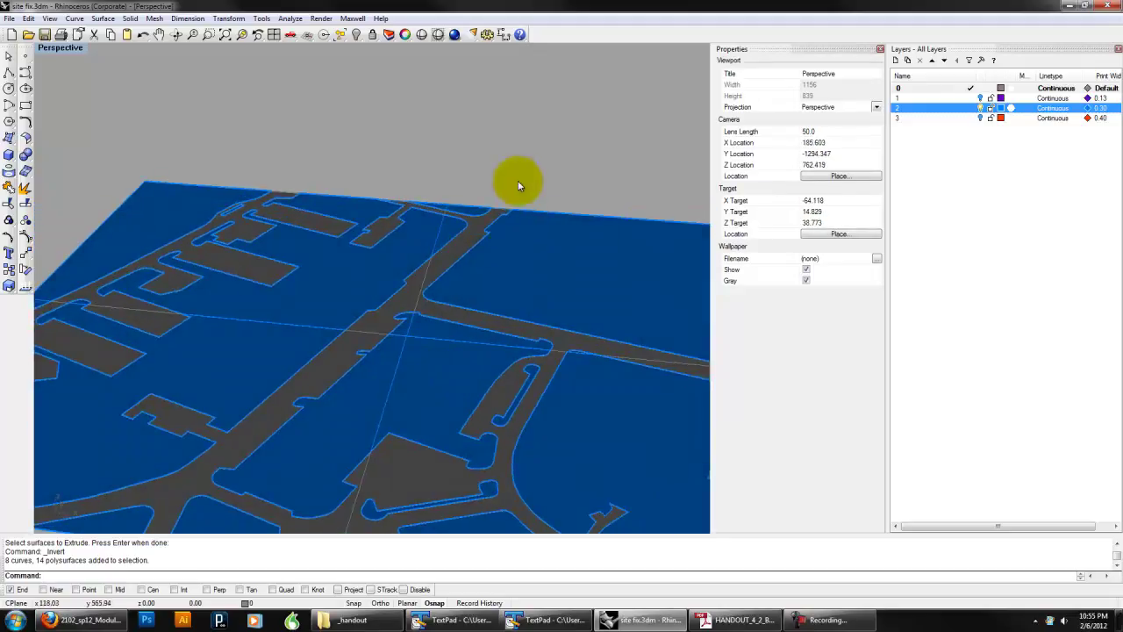
{"action": "right_click_drag", "start_coordinate": [503, 175], "coordinate": [497, 205]}
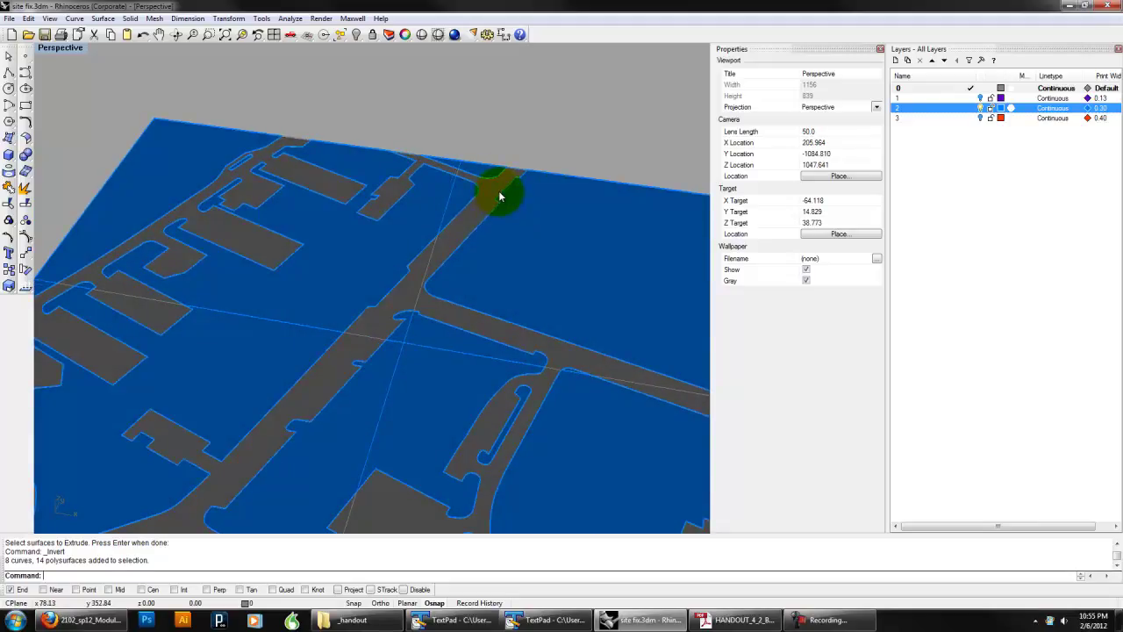
{"action": "scroll", "coordinate": [499, 196], "scroll_direction": "down", "scroll_amount": 4}
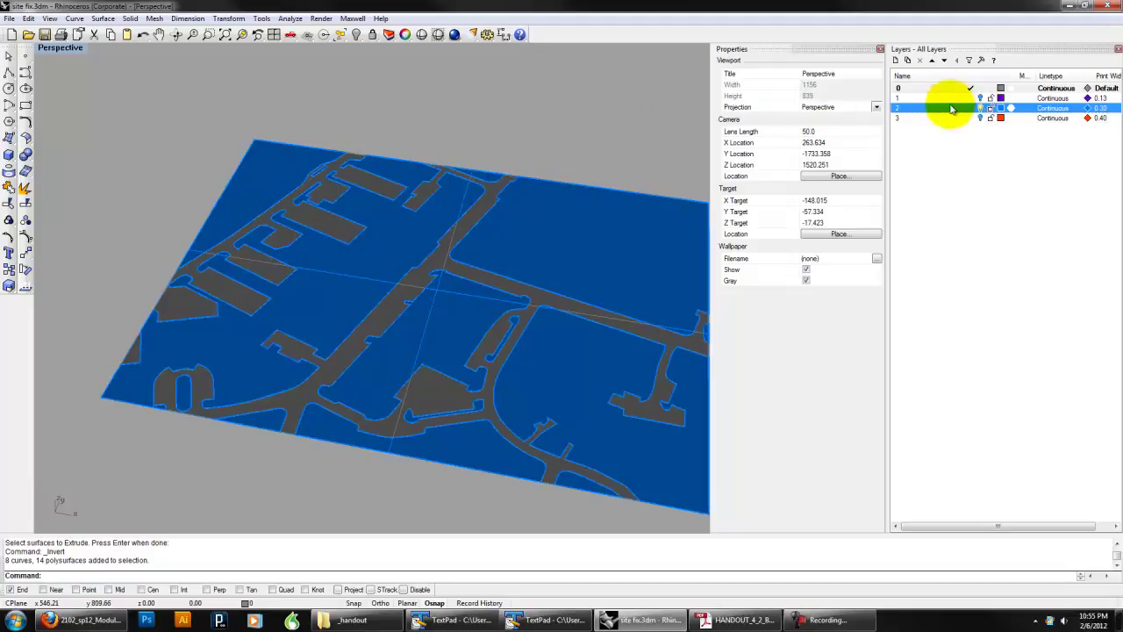
Step: Show layer 1 and make it the current layer, and hide layers 0 and 2
{"action": "left_click", "coordinate": [981, 99]}
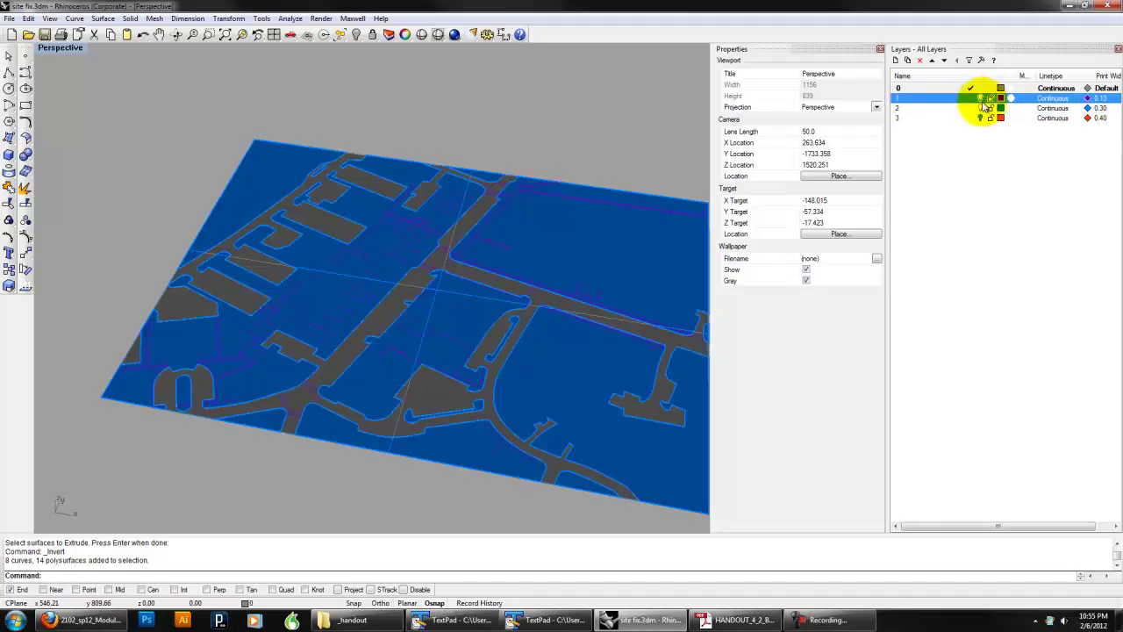
{"action": "left_click", "coordinate": [981, 108]}
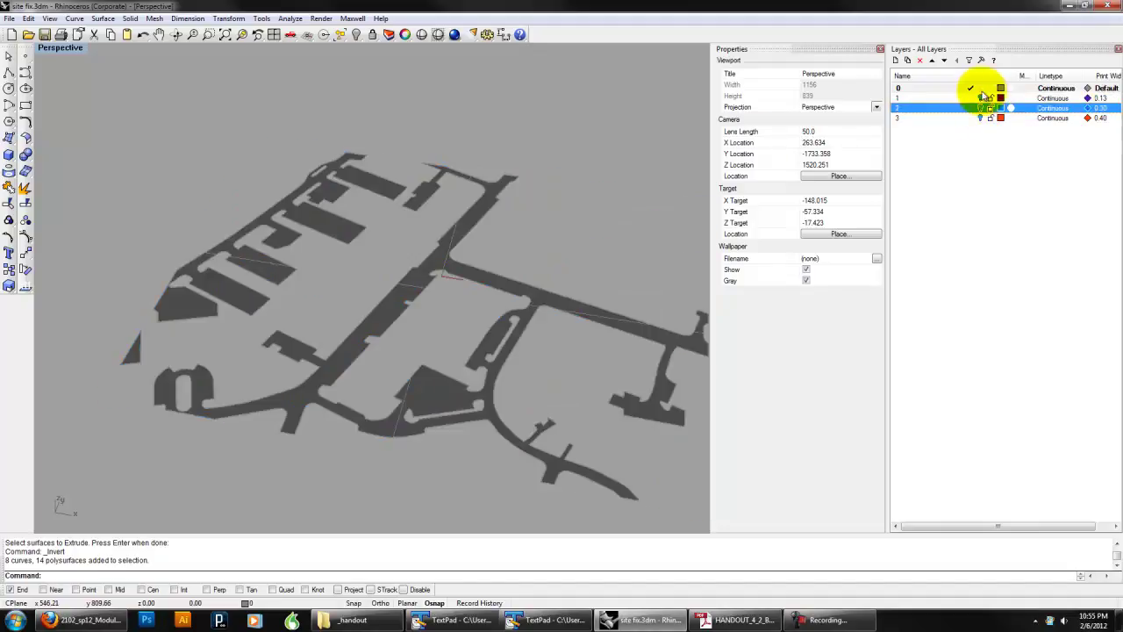
{"action": "left_click", "coordinate": [982, 98]}
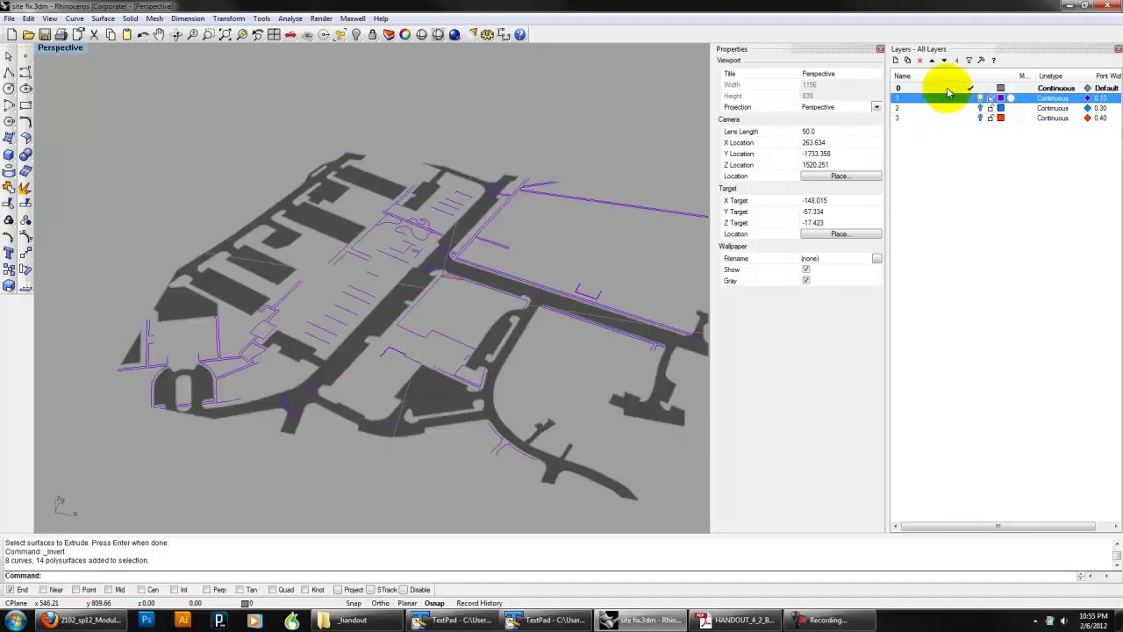
{"action": "left_click", "coordinate": [980, 108]}
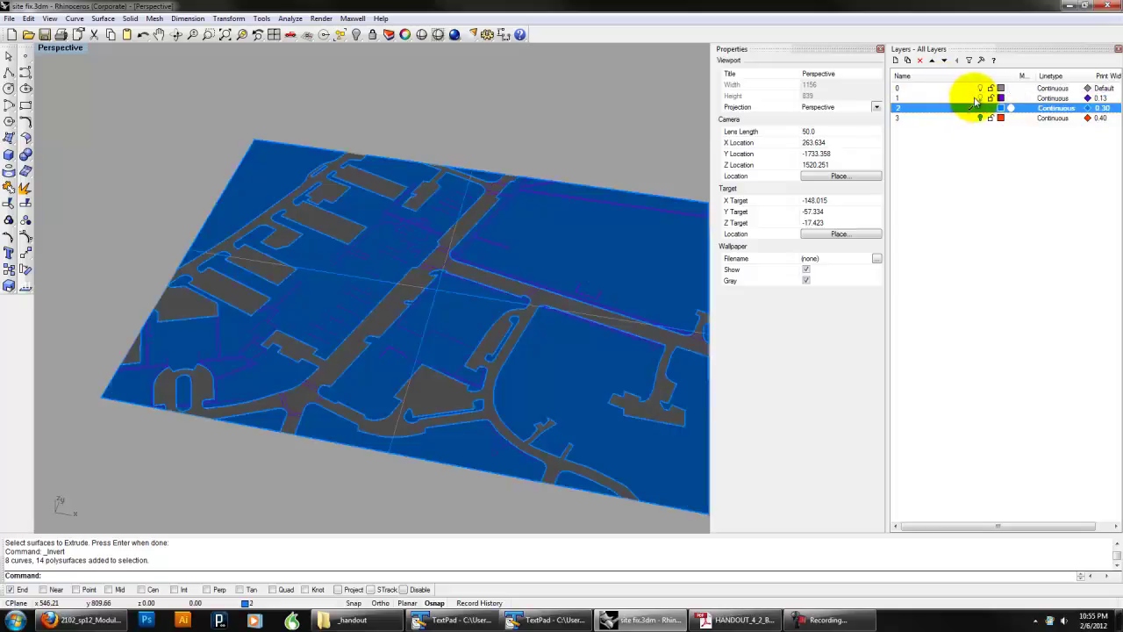
{"action": "left_click", "coordinate": [980, 88]}
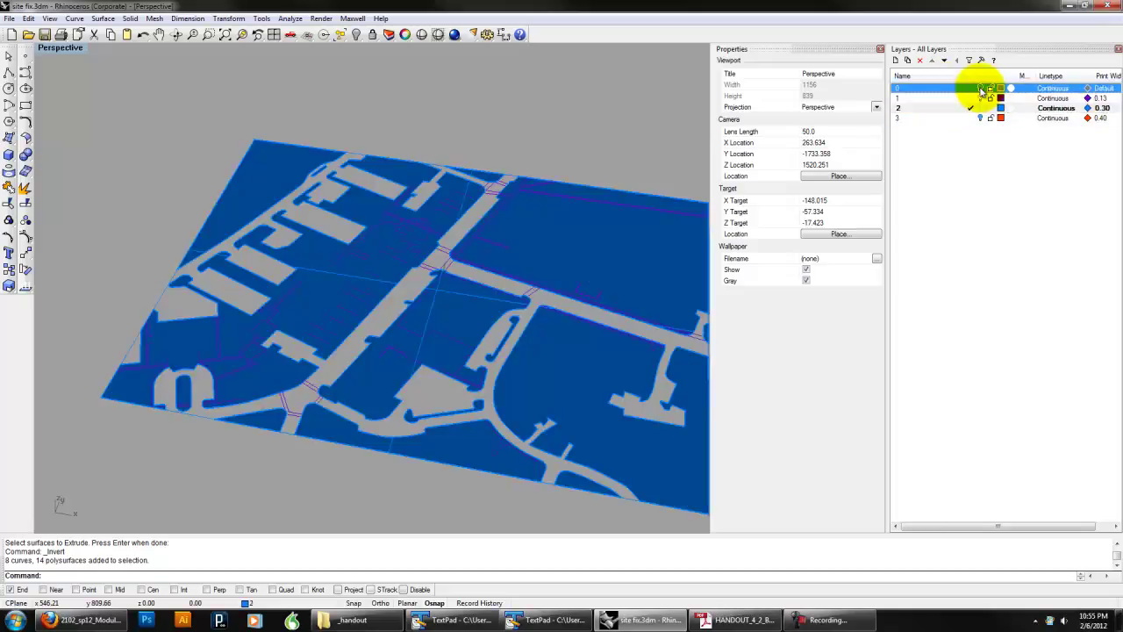
{"action": "left_click", "coordinate": [963, 99]}
{"action": "left_click", "coordinate": [971, 98]}
{"action": "left_click", "coordinate": [980, 108]}
Step: Examine the line work on layer 1 on its own and with the layer 2 blocks shown for comparison
{"action": "mouse_move", "coordinate": [567, 164]}
{"action": "right_mouse_down"}
{"action": "mouse_move", "coordinate": [557, 170]}
{"action": "mouse_move", "coordinate": [574, 203]}
{"action": "mouse_move", "coordinate": [562, 180]}
{"action": "right_mouse_up"}
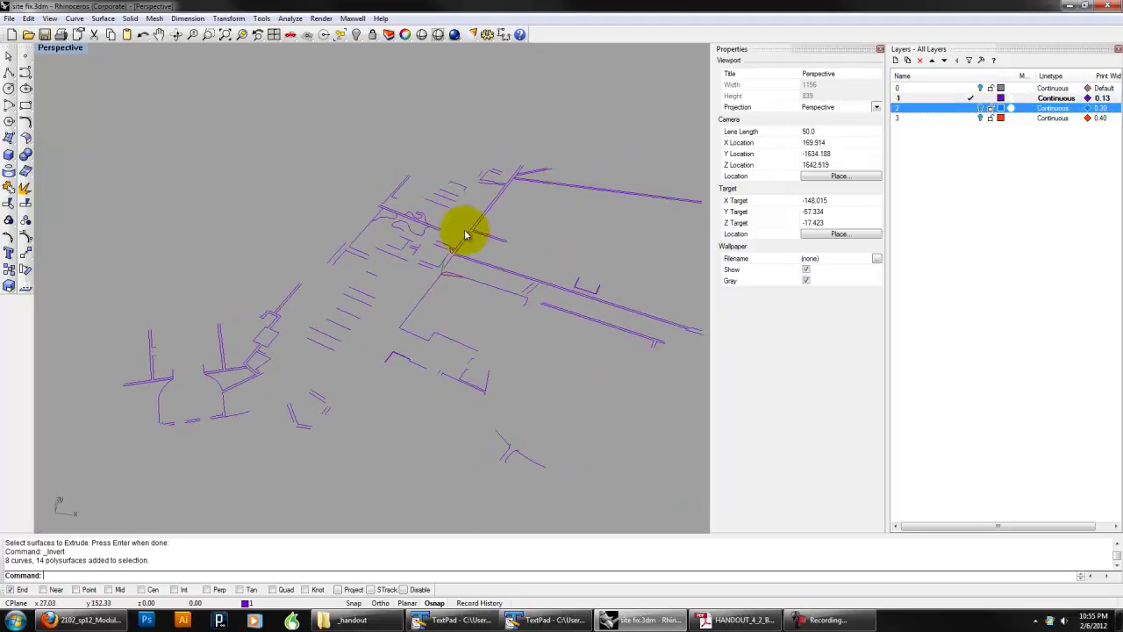
{"action": "scroll", "coordinate": [466, 232], "scroll_direction": "up", "scroll_amount": 10}
{"action": "scroll", "coordinate": [500, 267], "scroll_direction": "down", "scroll_amount": 6}
{"action": "right_click_drag", "start_coordinate": [466, 237], "coordinate": [291, 225]}
{"action": "scroll", "coordinate": [487, 237], "scroll_direction": "up", "scroll_amount": 5}
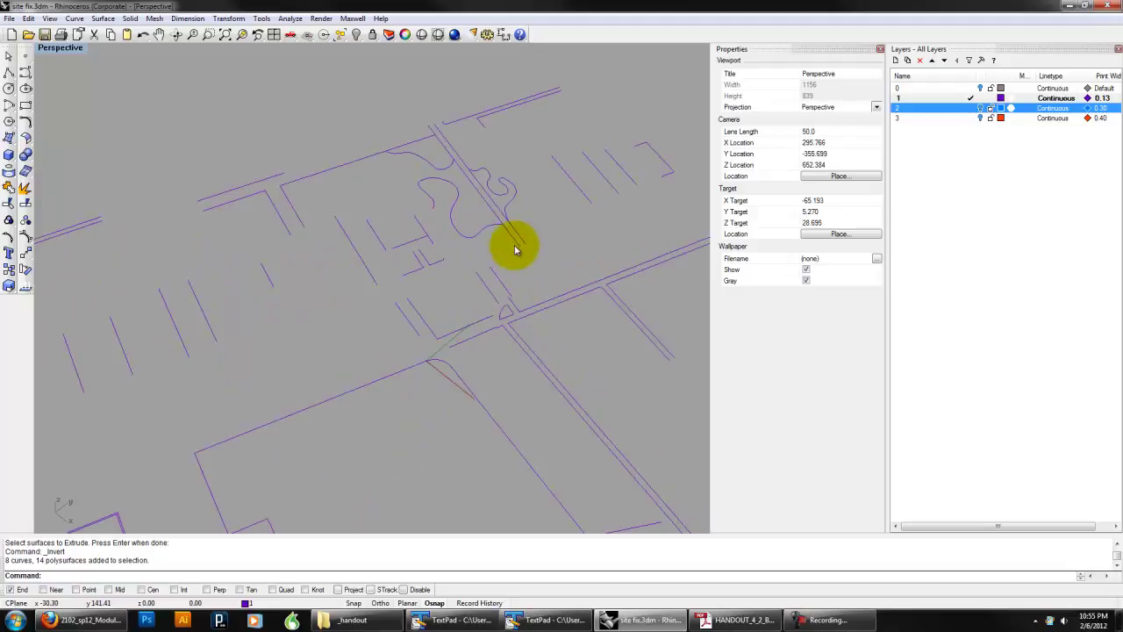
{"action": "scroll", "coordinate": [445, 198], "scroll_direction": "down", "scroll_amount": 6}
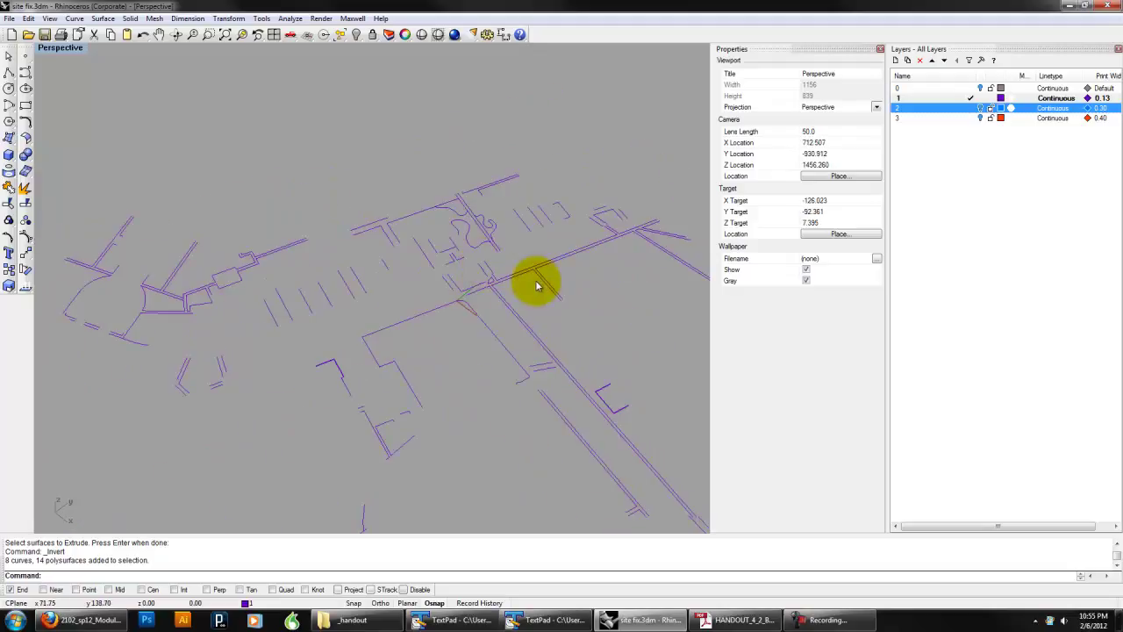
{"action": "right_click_drag", "start_coordinate": [368, 327], "coordinate": [449, 313]}
{"action": "left_click", "coordinate": [981, 107]}
{"action": "right_click_drag", "start_coordinate": [599, 200], "coordinate": [570, 220]}
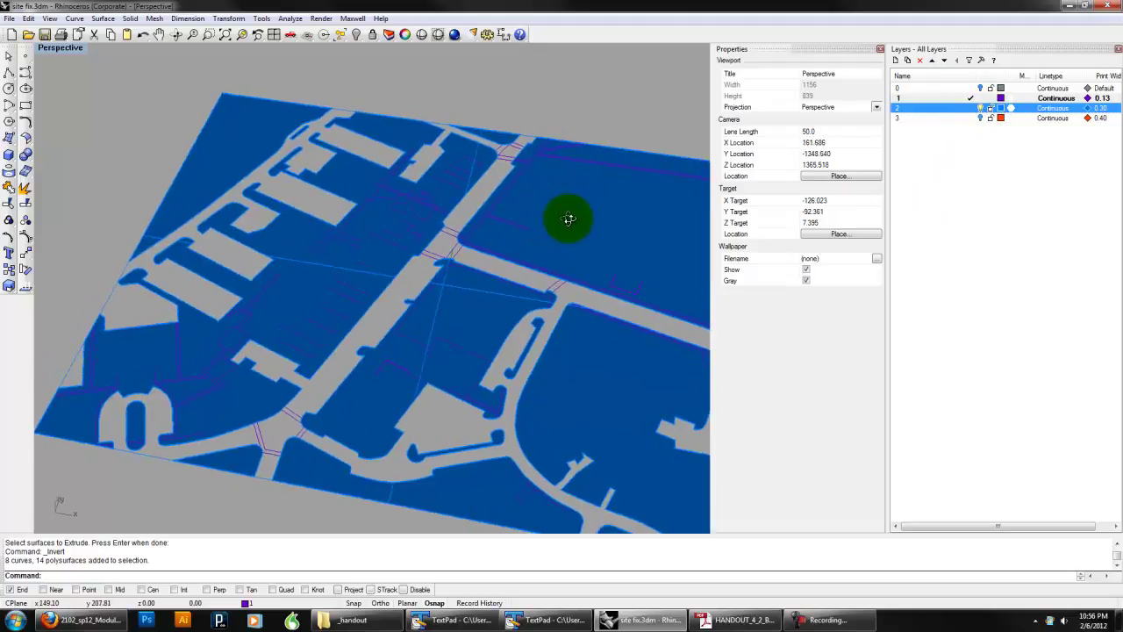
Step: Hide layer 2 and switch the viewport to the Front view
{"action": "left_click", "coordinate": [981, 107]}
{"action": "right_click_drag", "start_coordinate": [642, 229], "coordinate": [636, 188]}
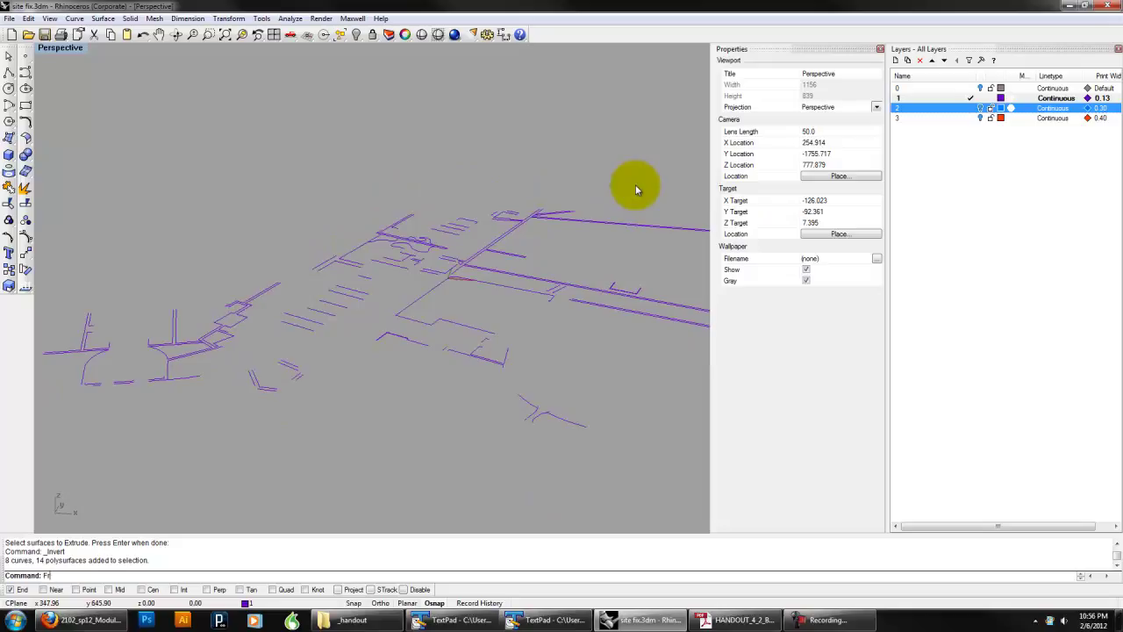
{"action": "key", "text": "Return"}
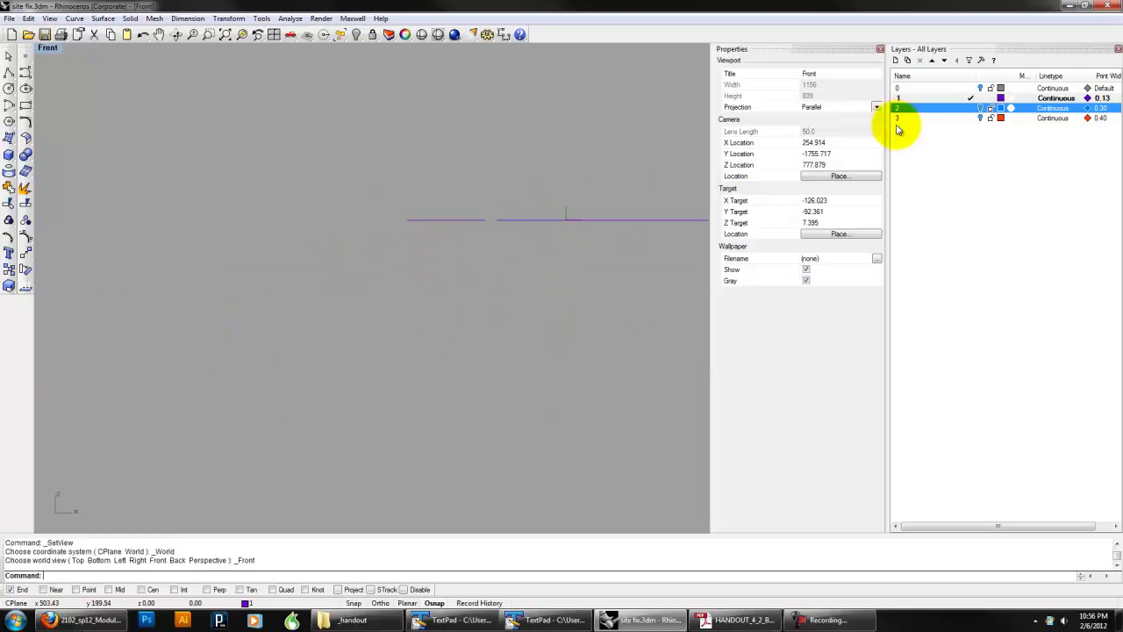
Step: Select all the curves on layer 1 and move them vertically upward, well above their original level, in the Front view
{"action": "left_click", "coordinate": [926, 98]}
{"action": "right_click", "coordinate": [928, 97]}
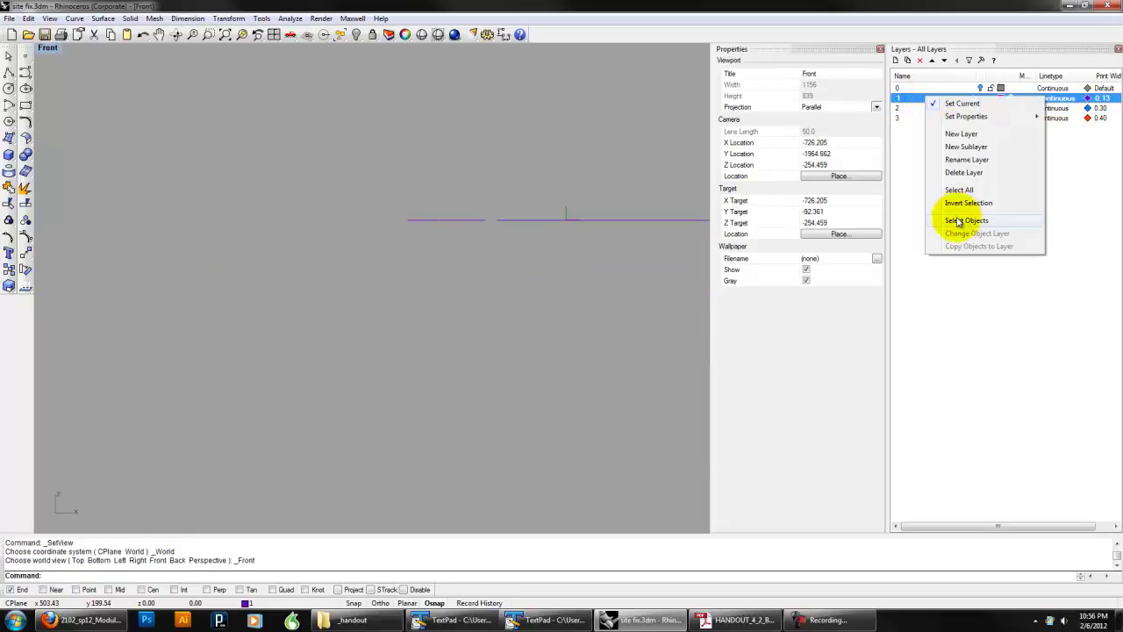
{"action": "left_click", "coordinate": [961, 218]}
{"action": "right_click_drag", "start_coordinate": [658, 205], "coordinate": [530, 283]}
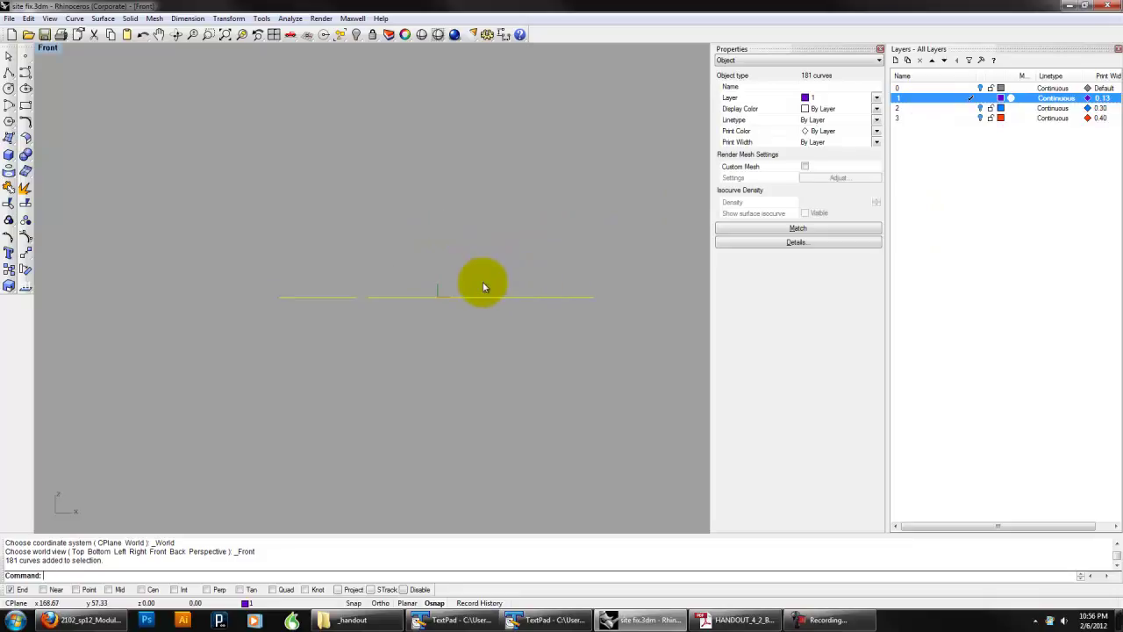
{"action": "type", "text": "Move"}
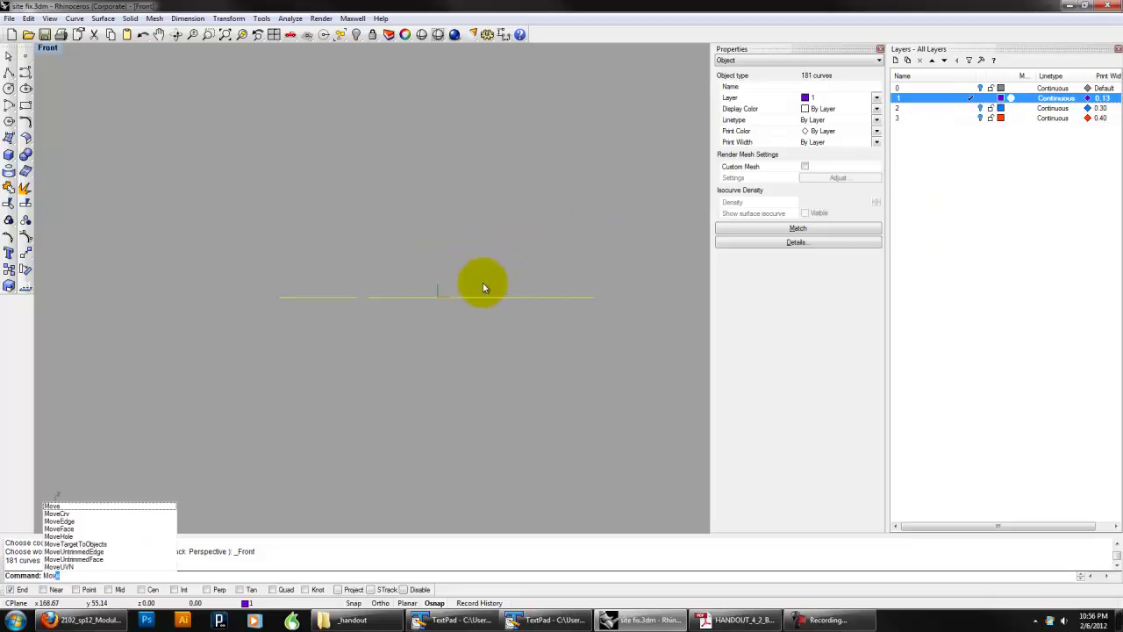
{"action": "key", "text": "Return"}
{"action": "left_click", "coordinate": [450, 294]}
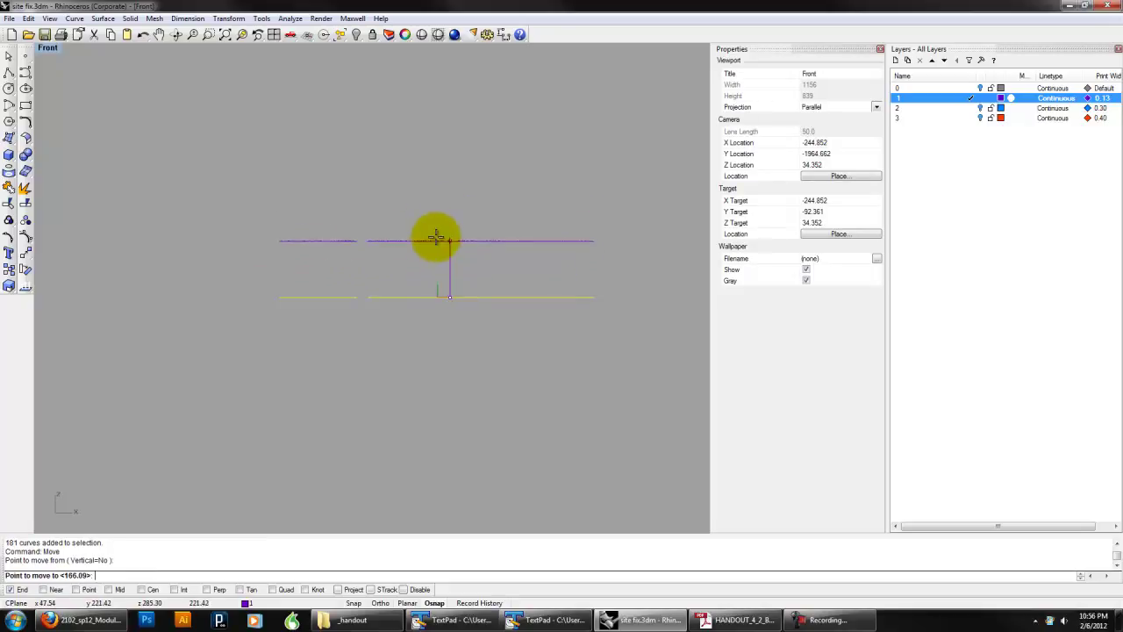
{"action": "left_click", "coordinate": [448, 223]}
{"action": "right_click_drag", "start_coordinate": [464, 257], "coordinate": [459, 288]}
{"action": "scroll", "coordinate": [442, 271], "scroll_direction": "up", "scroll_amount": 3}
Step: Switch to the Top view and show the layer 2 blocks together with the raised layer 1 linework
{"action": "type", "text": "top"}
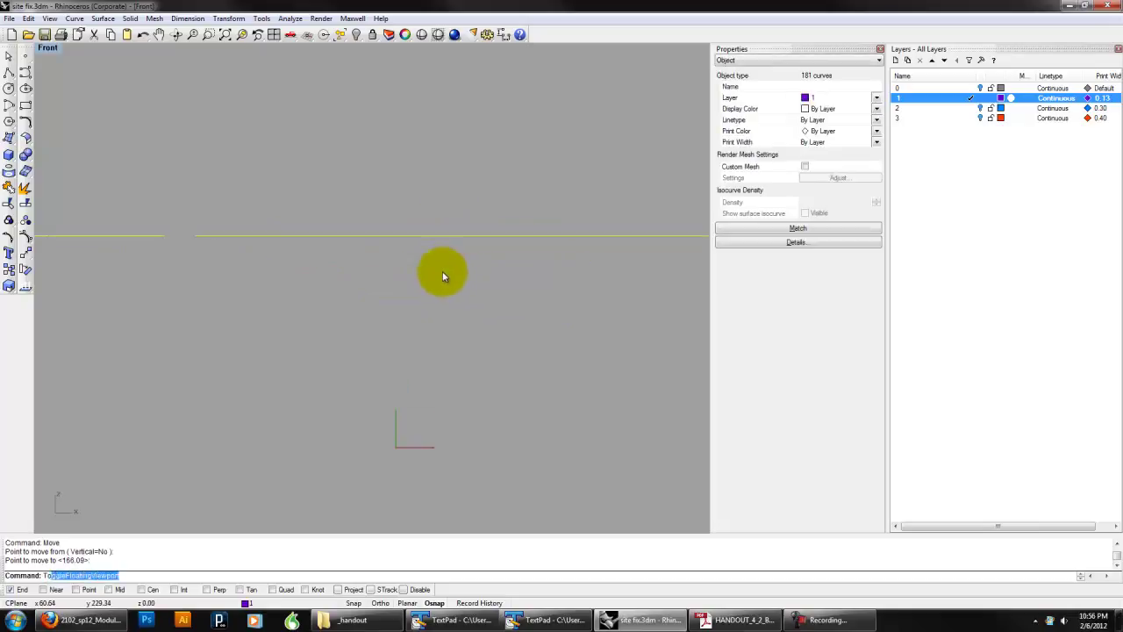
{"action": "key", "text": "Return"}
{"action": "scroll", "coordinate": [442, 272], "scroll_direction": "down", "scroll_amount": 9}
{"action": "left_click", "coordinate": [526, 298]}
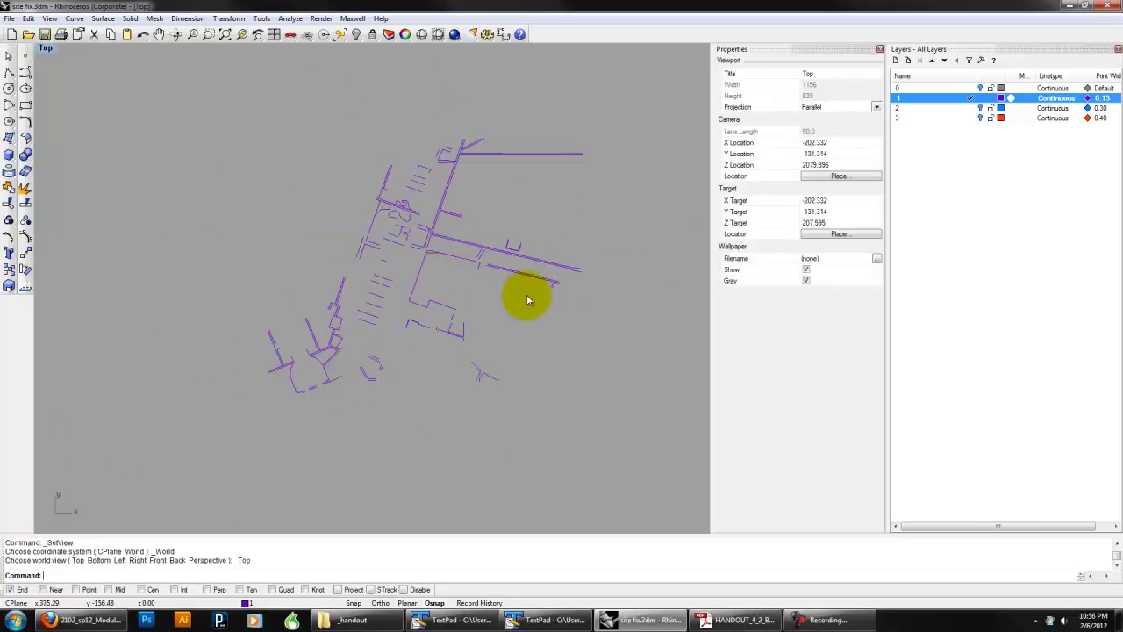
{"action": "left_click", "coordinate": [980, 108]}
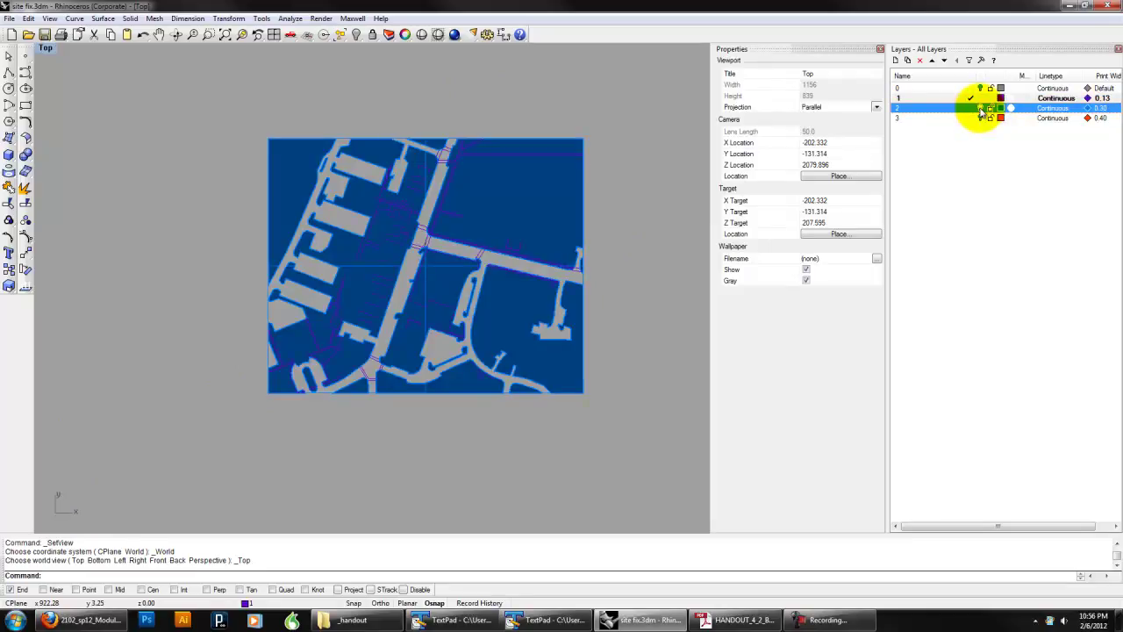
{"action": "right_click_drag", "start_coordinate": [630, 187], "coordinate": [562, 212]}
Step: Project all the layer 1 curves onto the layer 2 polysurfaces from the Top view, with DeleteInput set to No
{"action": "left_click", "coordinate": [951, 100]}
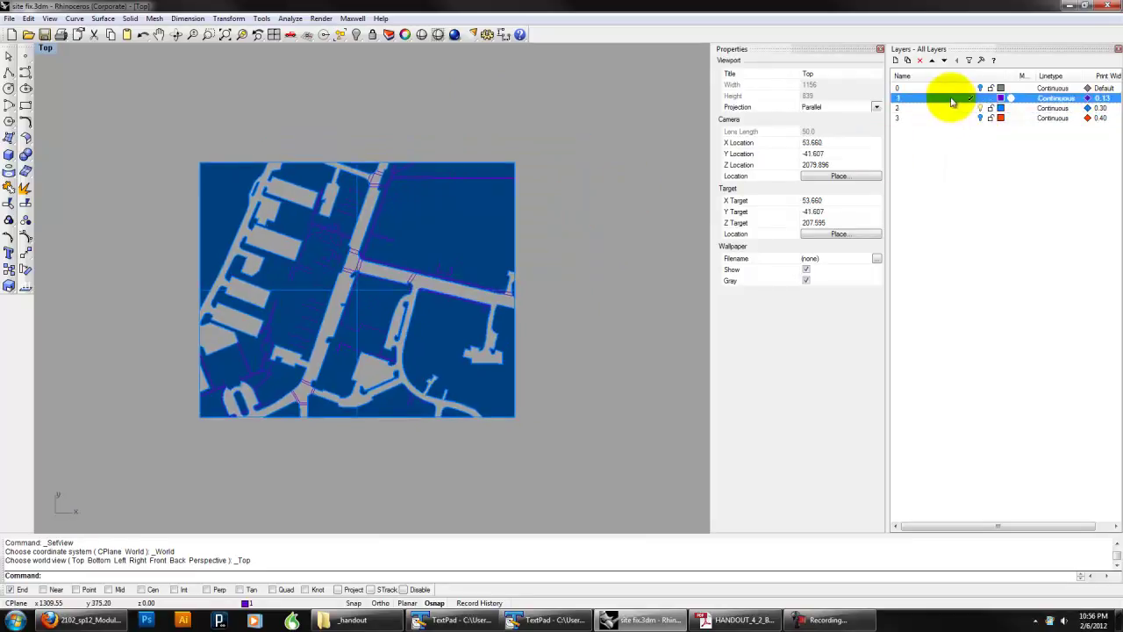
{"action": "right_click_drag", "start_coordinate": [554, 332], "coordinate": [588, 340]}
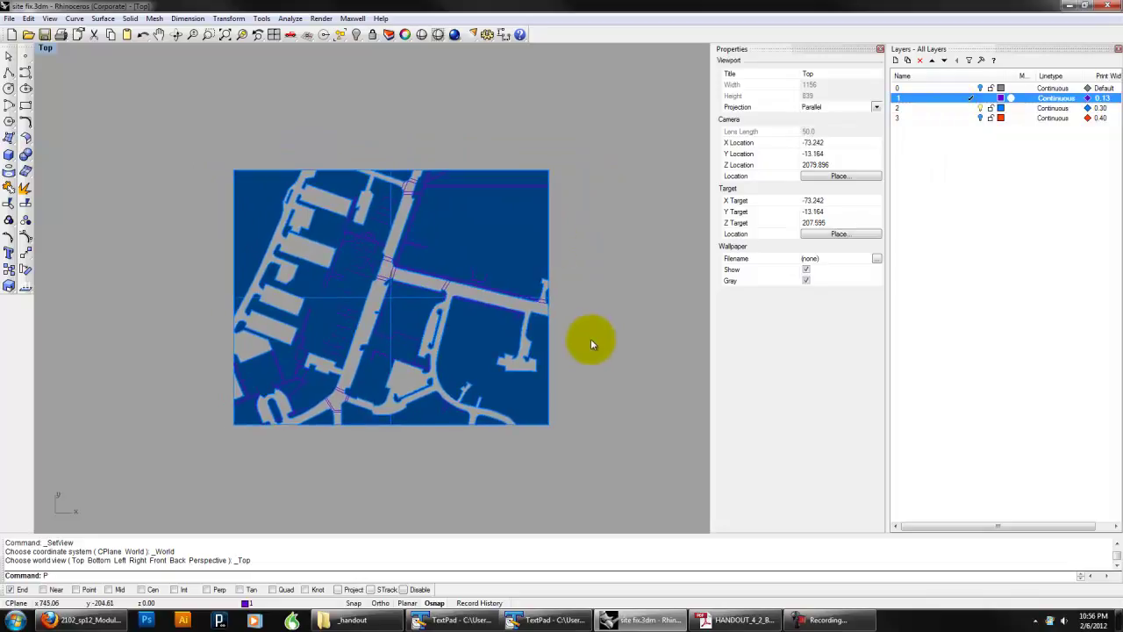
{"action": "key", "text": "Return"}
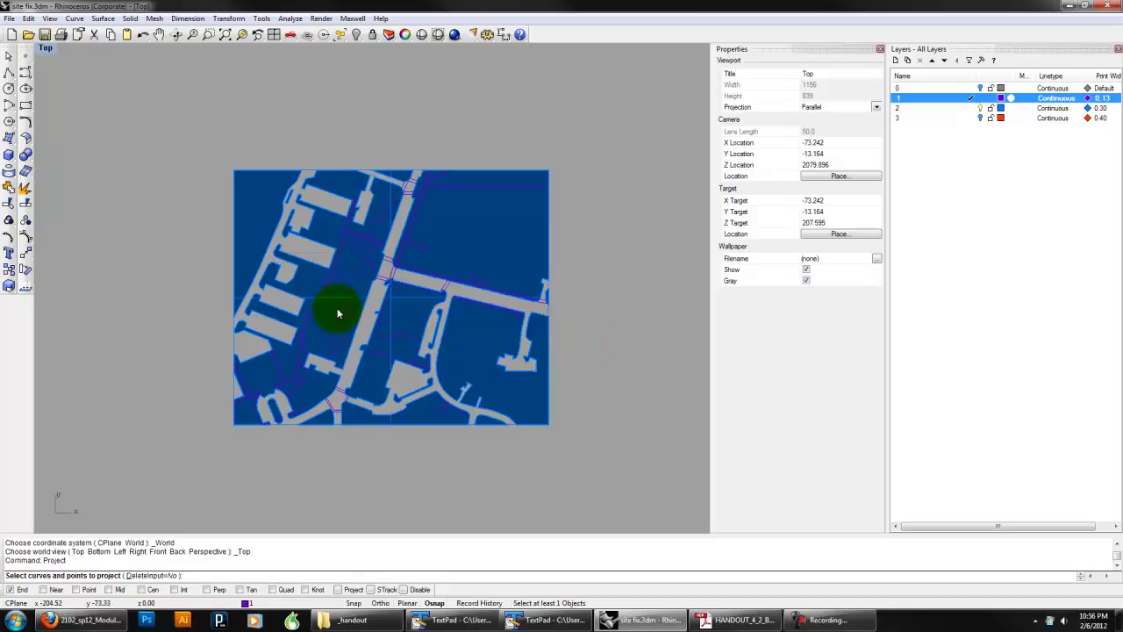
{"action": "scroll", "coordinate": [334, 311], "scroll_direction": "up", "scroll_amount": 4}
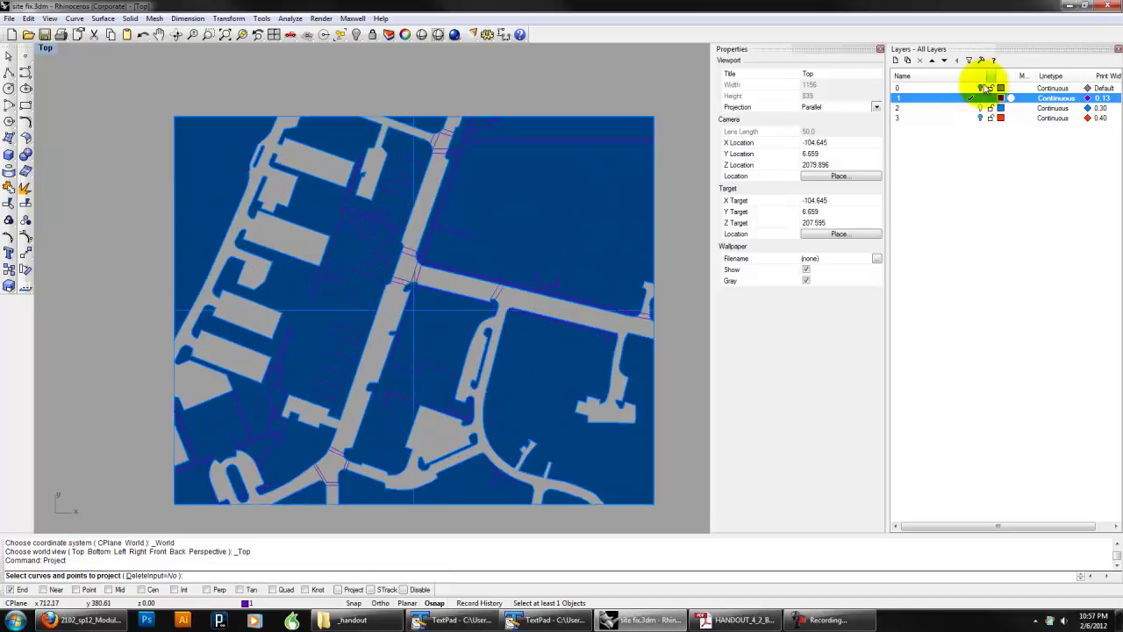
{"action": "right_click", "coordinate": [958, 100]}
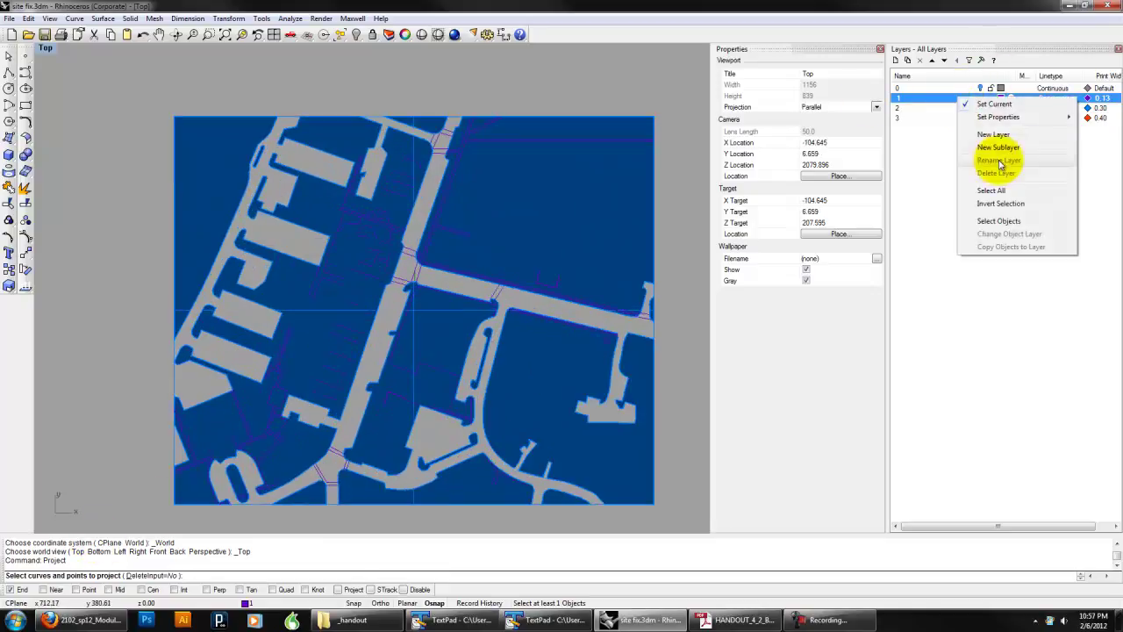
{"action": "left_click", "coordinate": [1011, 220]}
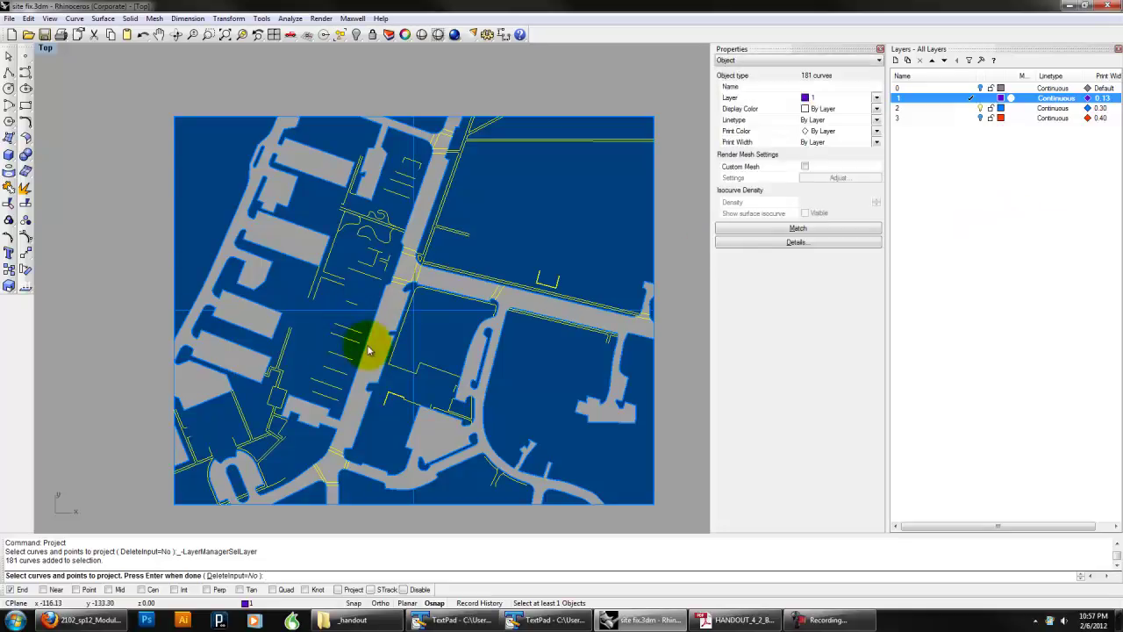
{"action": "key", "text": "Return"}
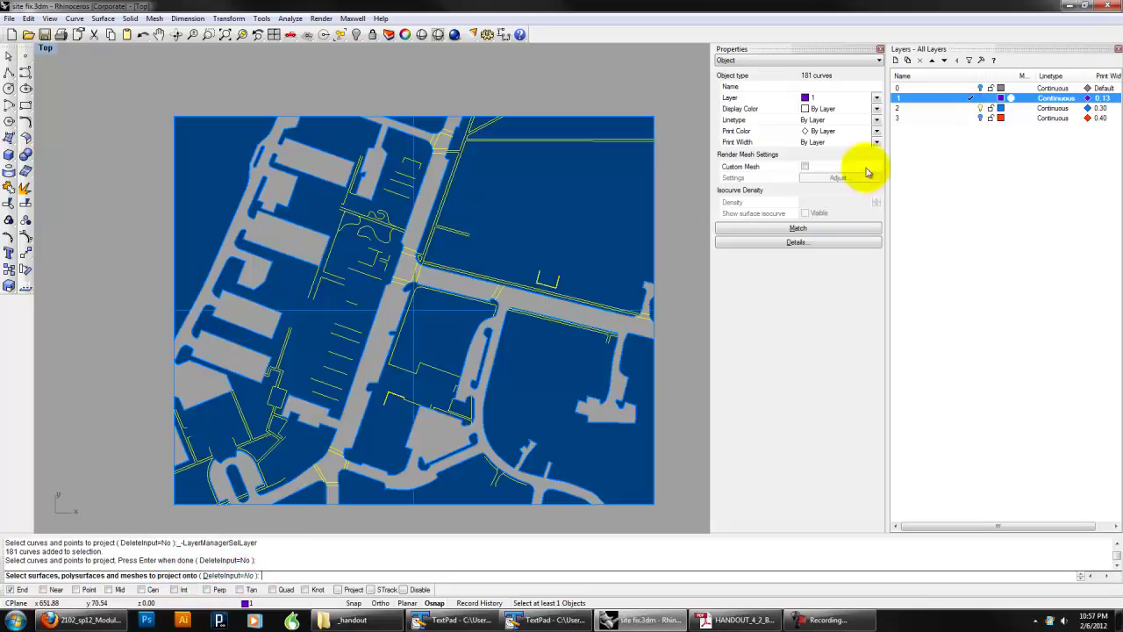
{"action": "left_click", "coordinate": [962, 108]}
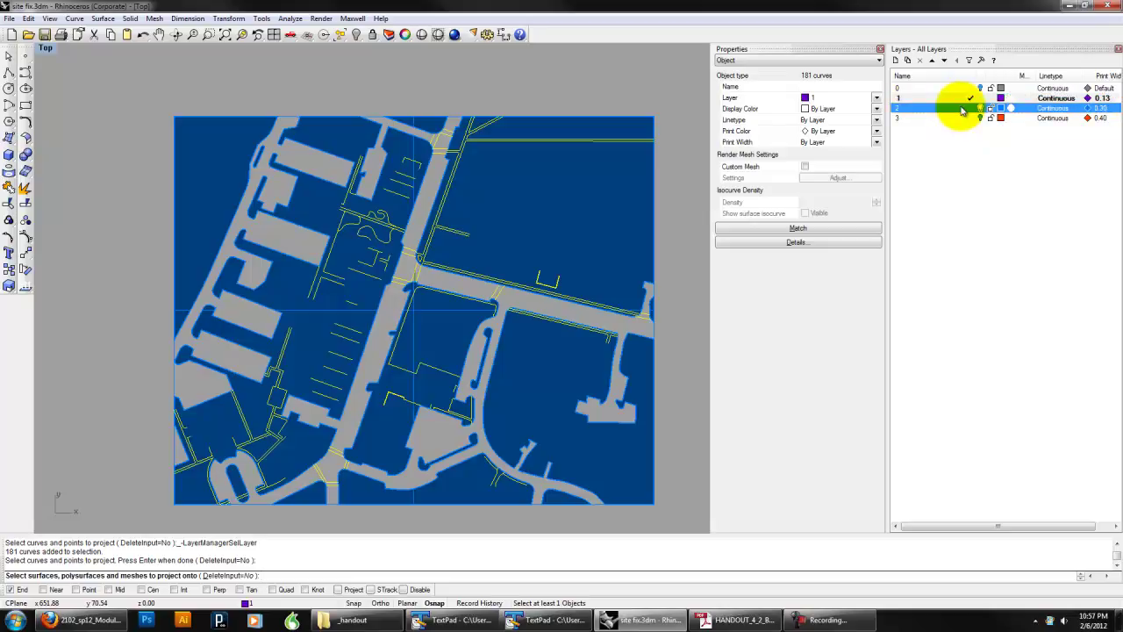
{"action": "right_click", "coordinate": [963, 107]}
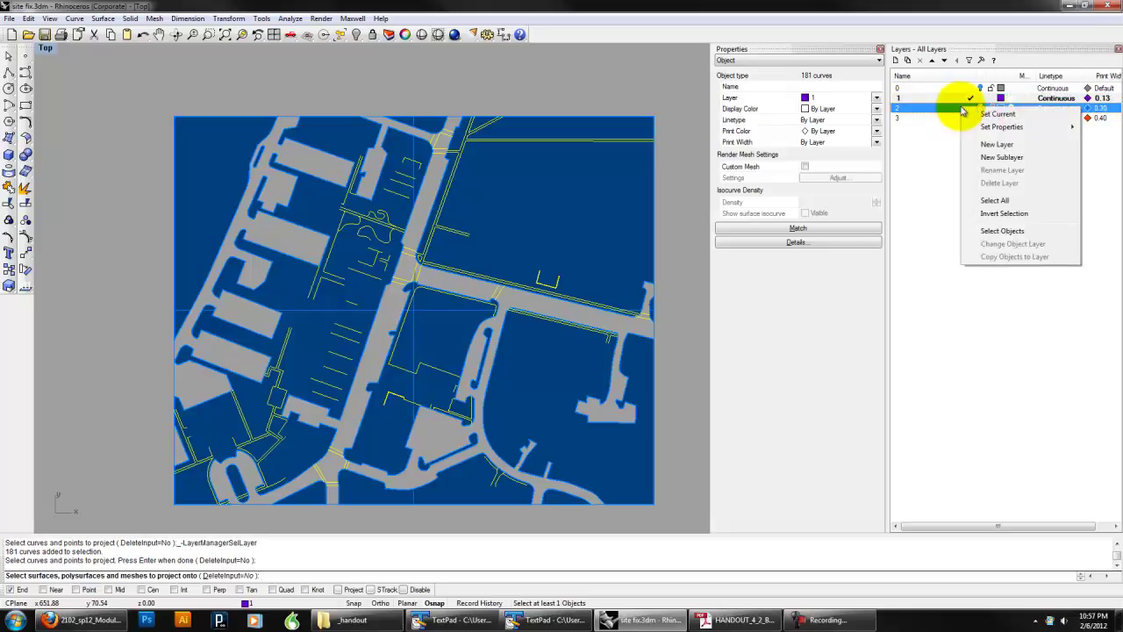
{"action": "left_click", "coordinate": [1005, 231]}
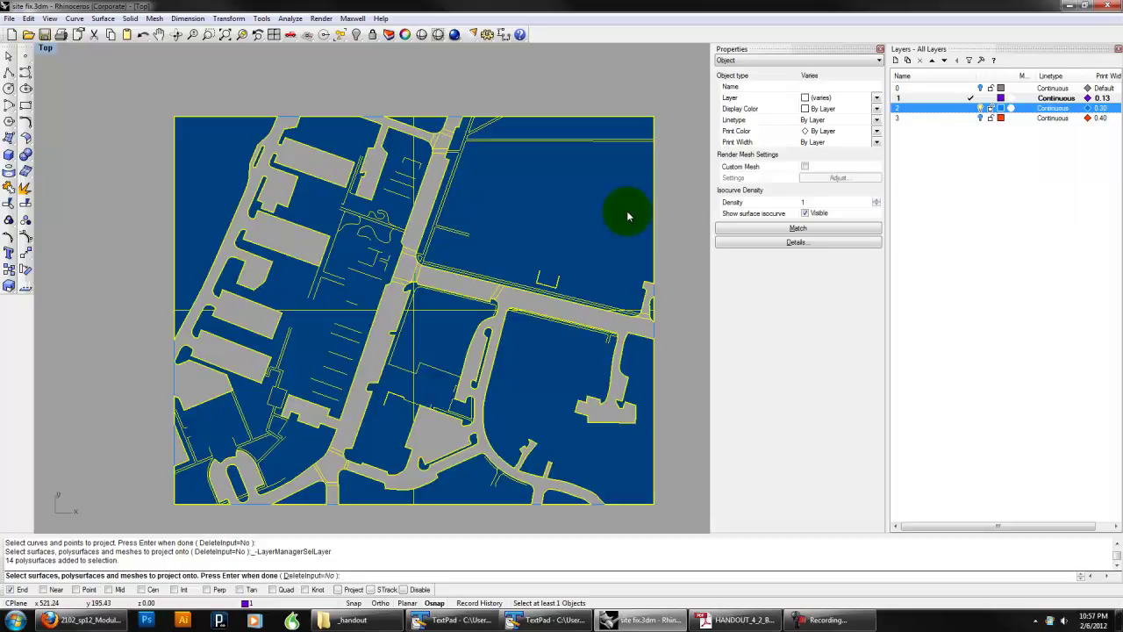
{"action": "key", "text": "Return"}
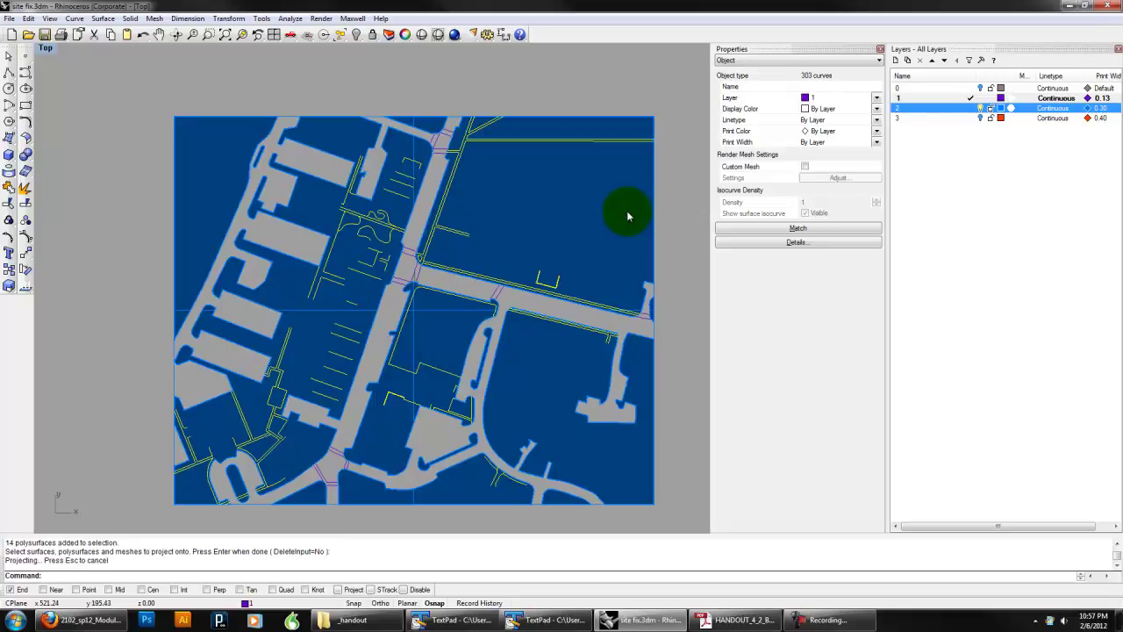
Step: Examine in the Perspective view how the projected layer 1 curves lie on the block surfaces beneath the raised originals
{"action": "left_click", "coordinate": [45, 47]}
{"action": "mouse_move", "coordinate": [98, 191]}
{"action": "left_click", "coordinate": [220, 286]}
{"action": "right_click_drag", "start_coordinate": [388, 321], "coordinate": [439, 322]}
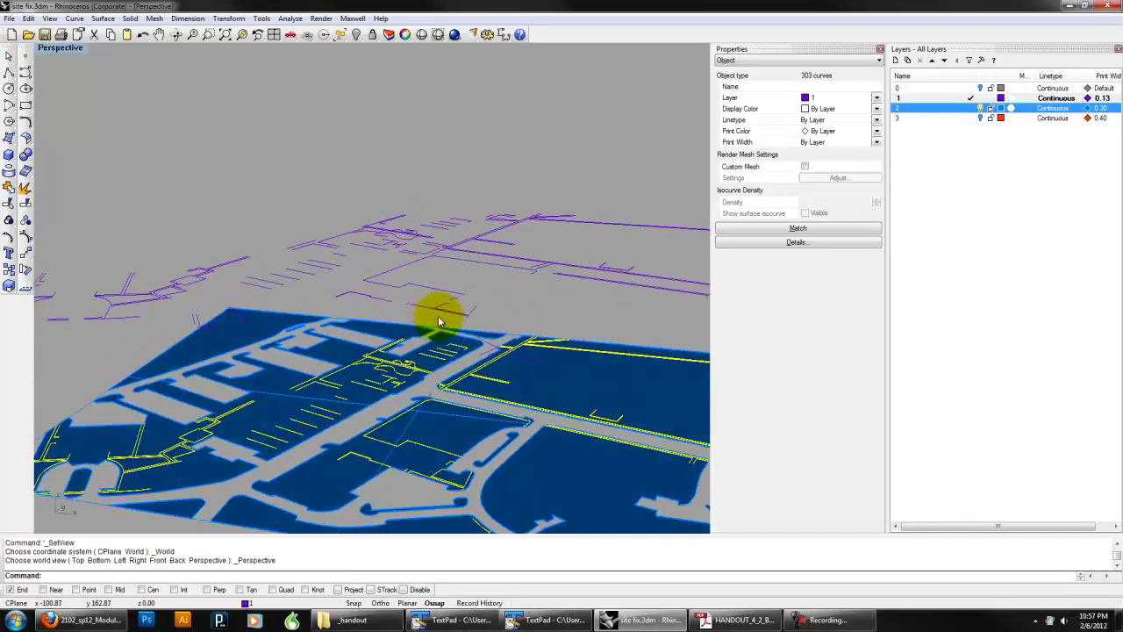
{"action": "right_click_drag", "start_coordinate": [383, 272], "coordinate": [443, 276]}
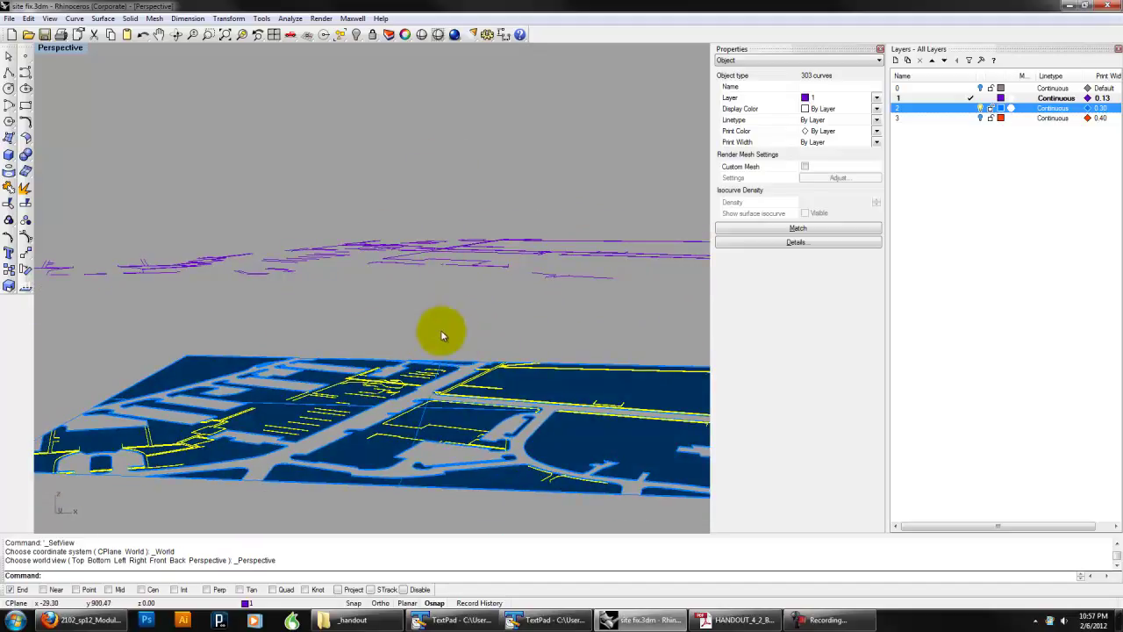
{"action": "right_click_drag", "start_coordinate": [442, 322], "coordinate": [371, 483]}
{"action": "scroll", "coordinate": [440, 340], "scroll_direction": "up", "scroll_amount": 5}
{"action": "key", "text": "Escape"}
{"action": "scroll", "coordinate": [371, 483], "scroll_direction": "up", "scroll_amount": 10}
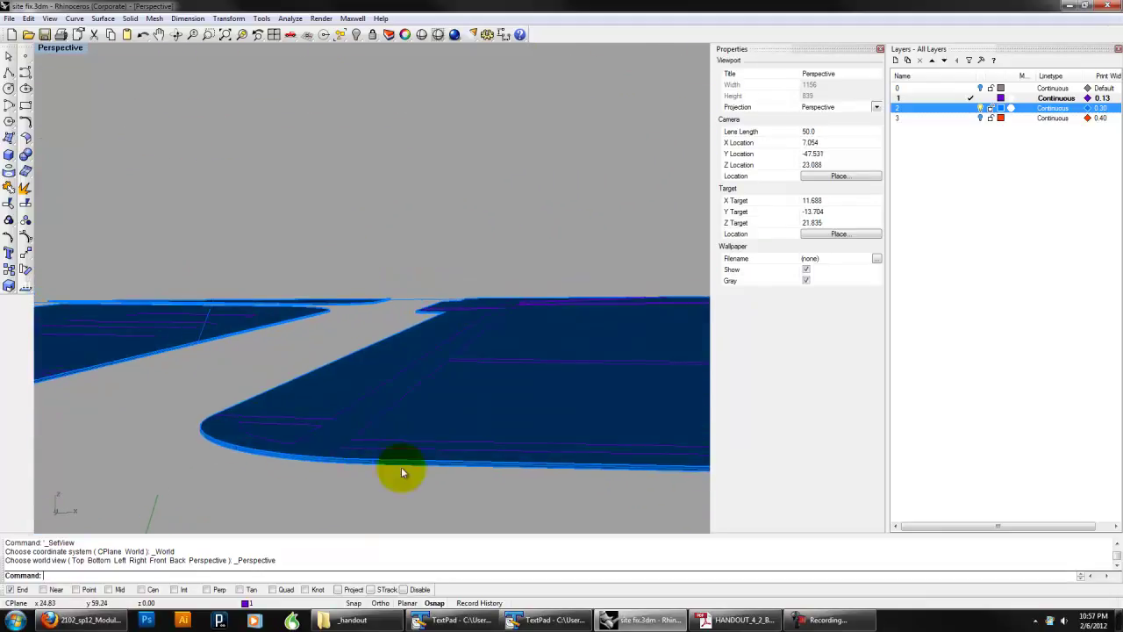
{"action": "scroll", "coordinate": [401, 472], "scroll_direction": "down", "scroll_amount": 10}
{"action": "right_click_drag", "start_coordinate": [256, 418], "coordinate": [319, 395]}
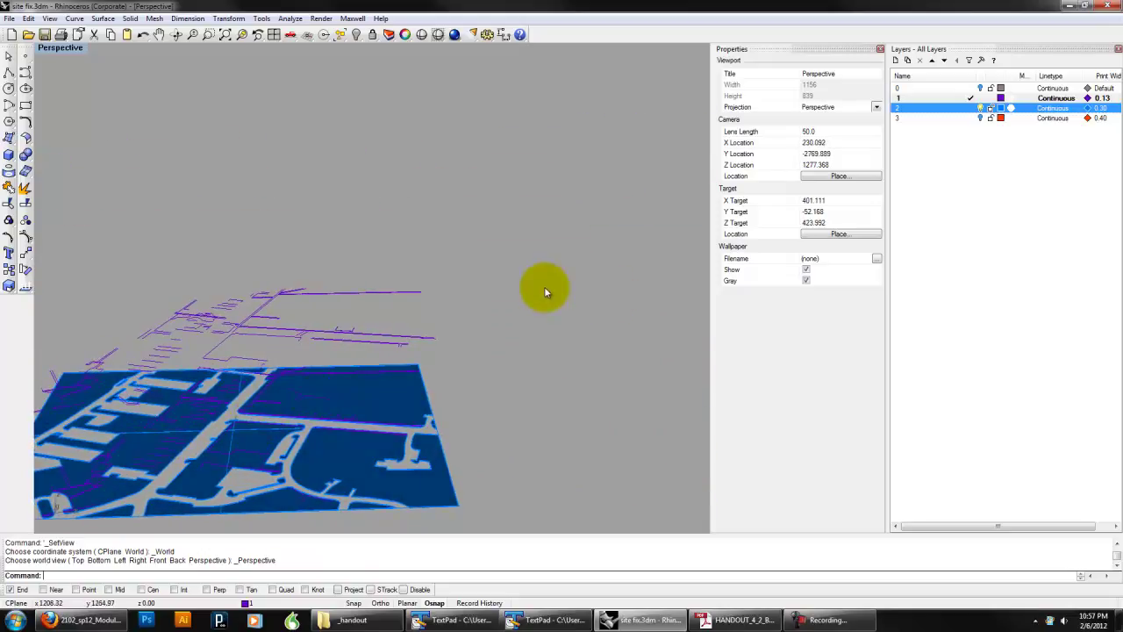
Step: Hide the layer 2 blocks, show the layer 0 roads instead, and return to the Top view
{"action": "left_click", "coordinate": [981, 107]}
{"action": "right_click_drag", "start_coordinate": [556, 293], "coordinate": [519, 313]}
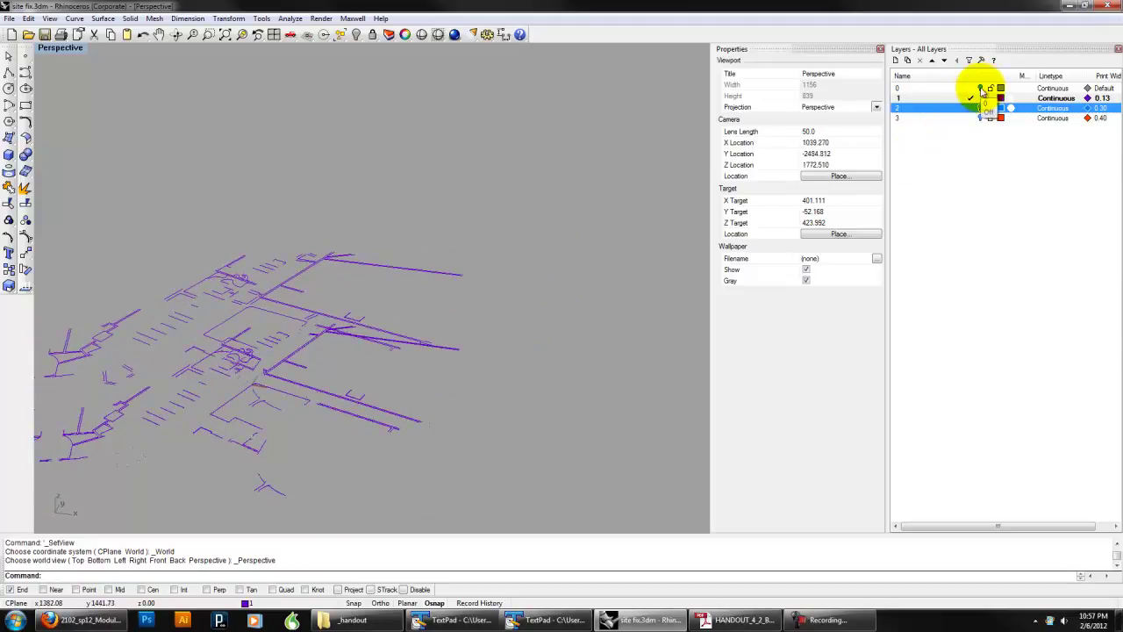
{"action": "left_click", "coordinate": [980, 89]}
{"action": "right_click_drag", "start_coordinate": [519, 215], "coordinate": [484, 267]}
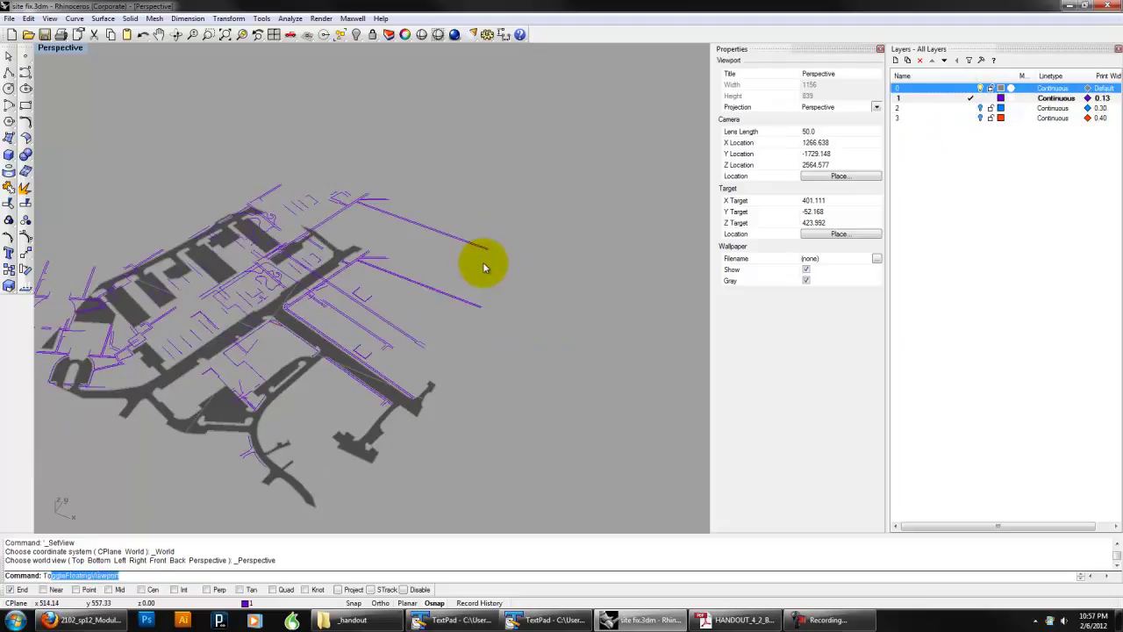
{"action": "type", "text": "p"}
{"action": "key", "text": "Return"}
{"action": "right_click_drag", "start_coordinate": [325, 201], "coordinate": [570, 307]}
Step: In the Front view, turn off layer 0 and hide the lower set of projected curves, keeping the raised originals
{"action": "type", "text": "F"}
{"action": "key", "text": "Return"}
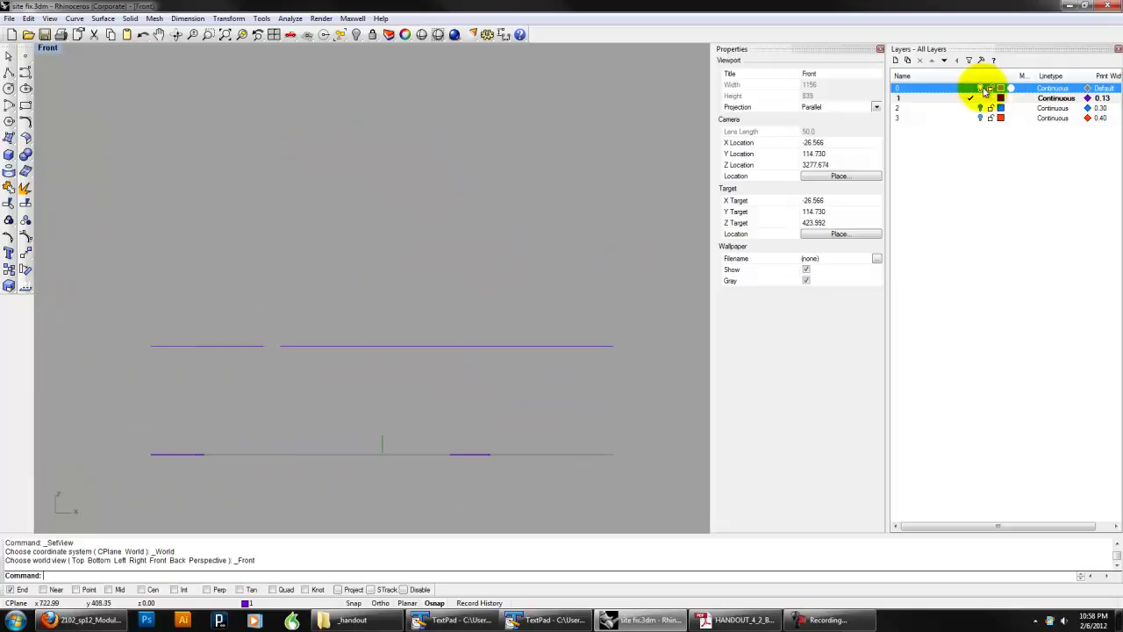
{"action": "left_click", "coordinate": [981, 89]}
{"action": "left_click_drag", "start_coordinate": [92, 384], "coordinate": [86, 383]}
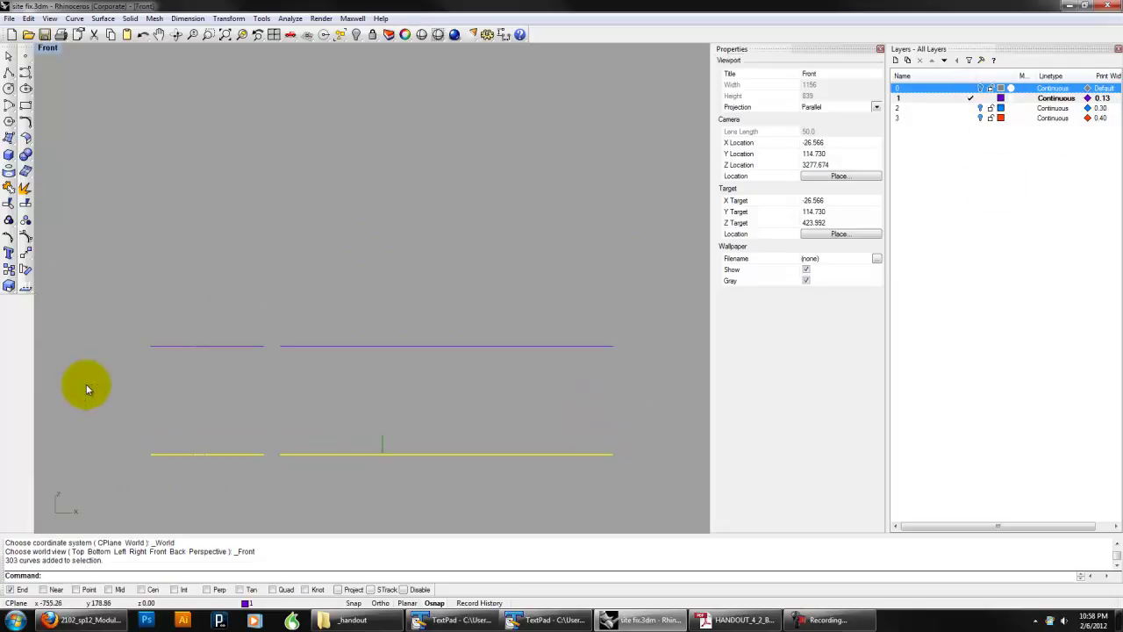
{"action": "type", "text": "Hide"}
{"action": "key", "text": "Return"}
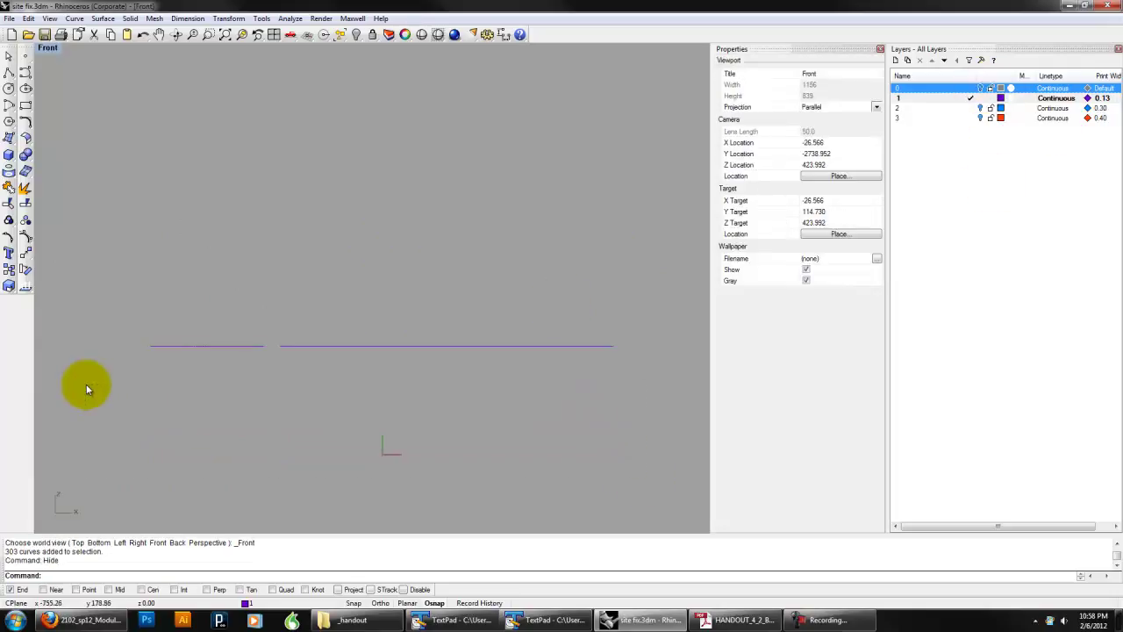
Step: Switch to the Top view and show the layer 0 roads together with the raised layer 1 curves
{"action": "type", "text": "Top"}
{"action": "key", "text": "Return"}
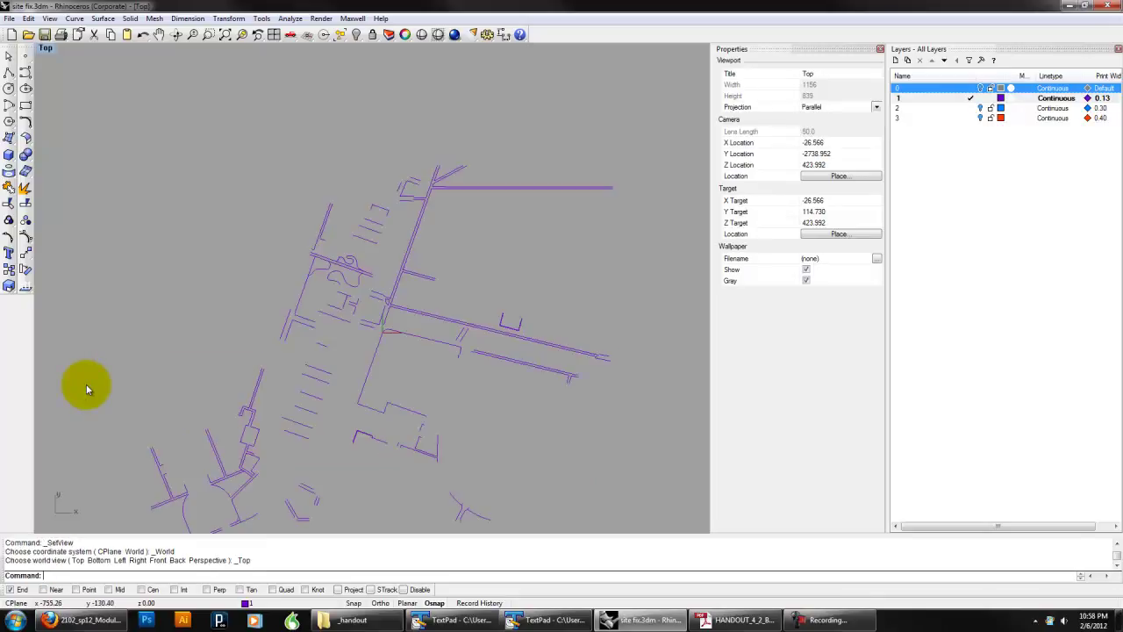
{"action": "left_click", "coordinate": [980, 89]}
{"action": "right_click_drag", "start_coordinate": [534, 263], "coordinate": [509, 201]}
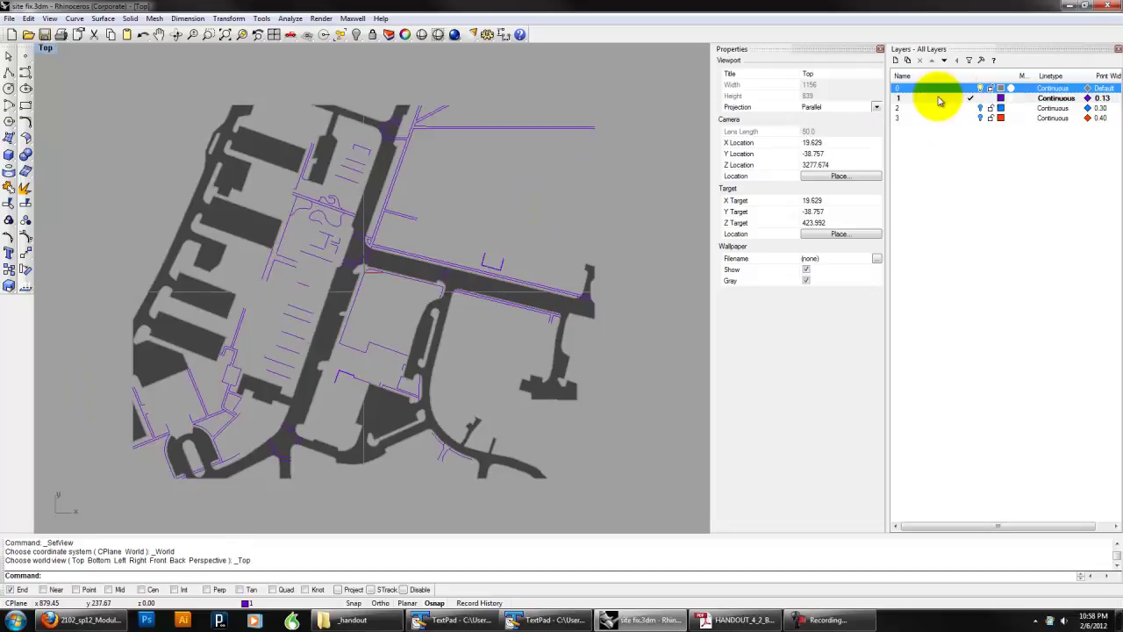
{"action": "left_click", "coordinate": [939, 99]}
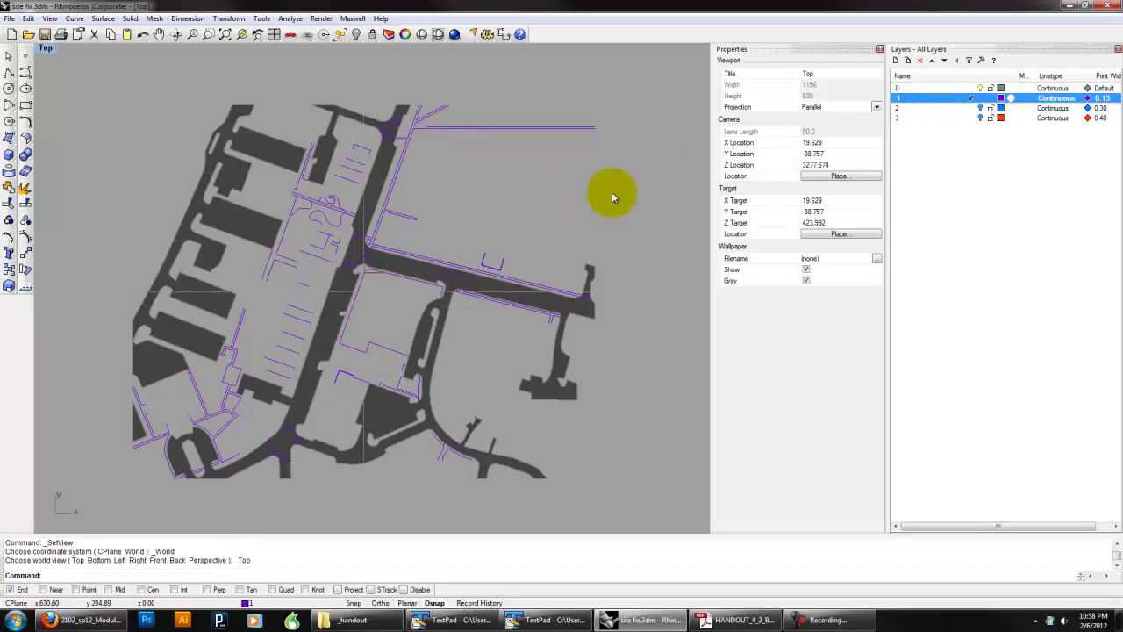
{"action": "key", "text": "Return"}
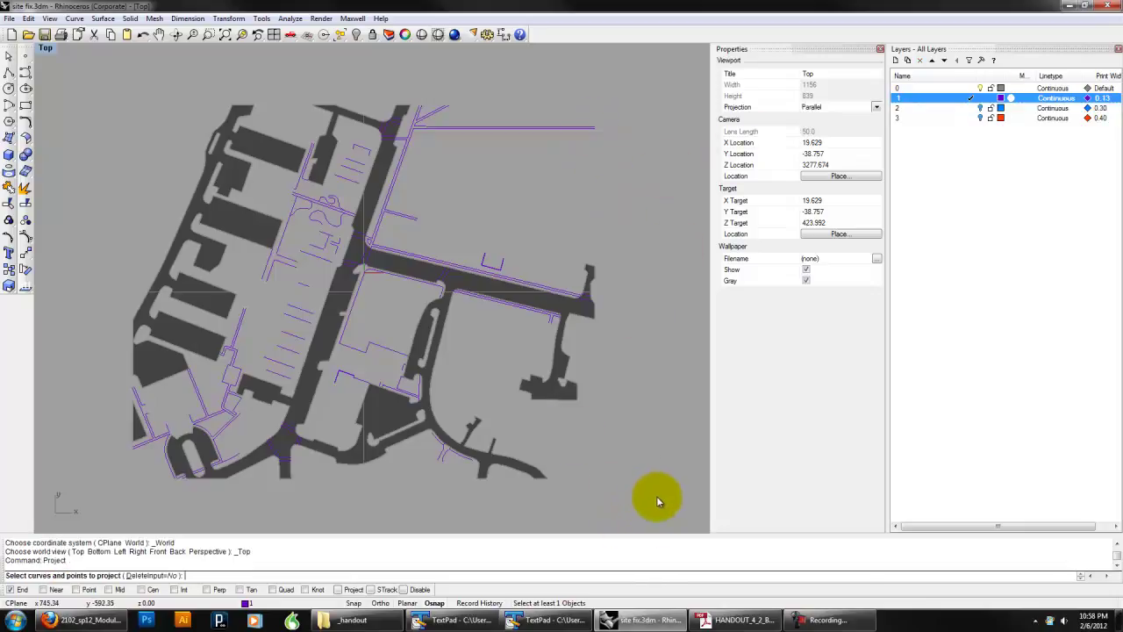
{"action": "key", "text": "ctrl+a"}
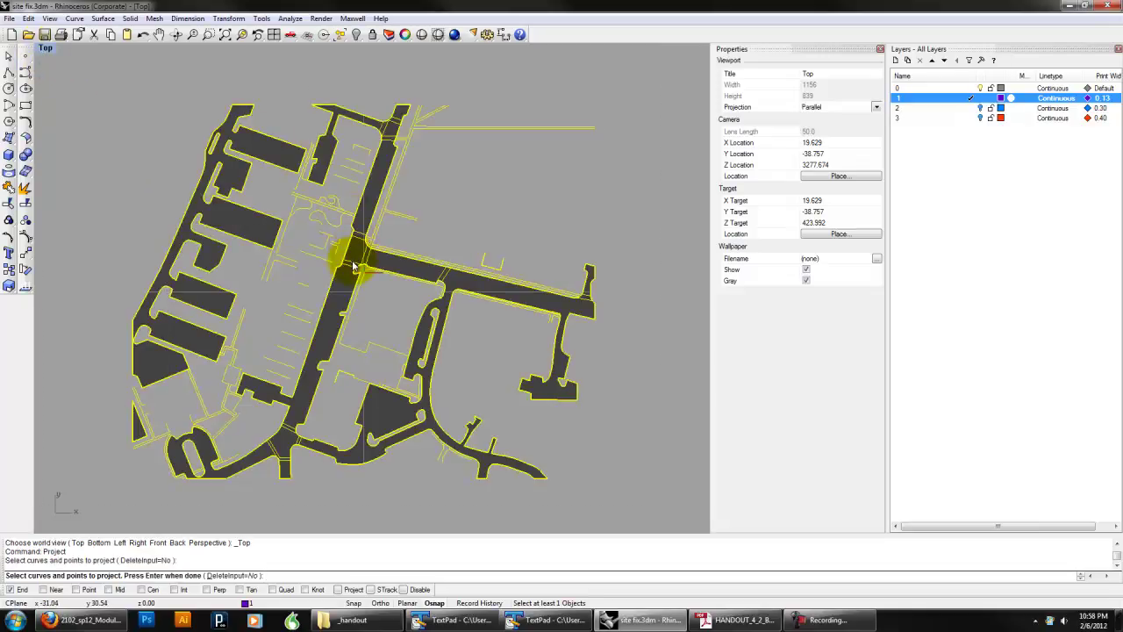
{"action": "key", "text": "Return"}
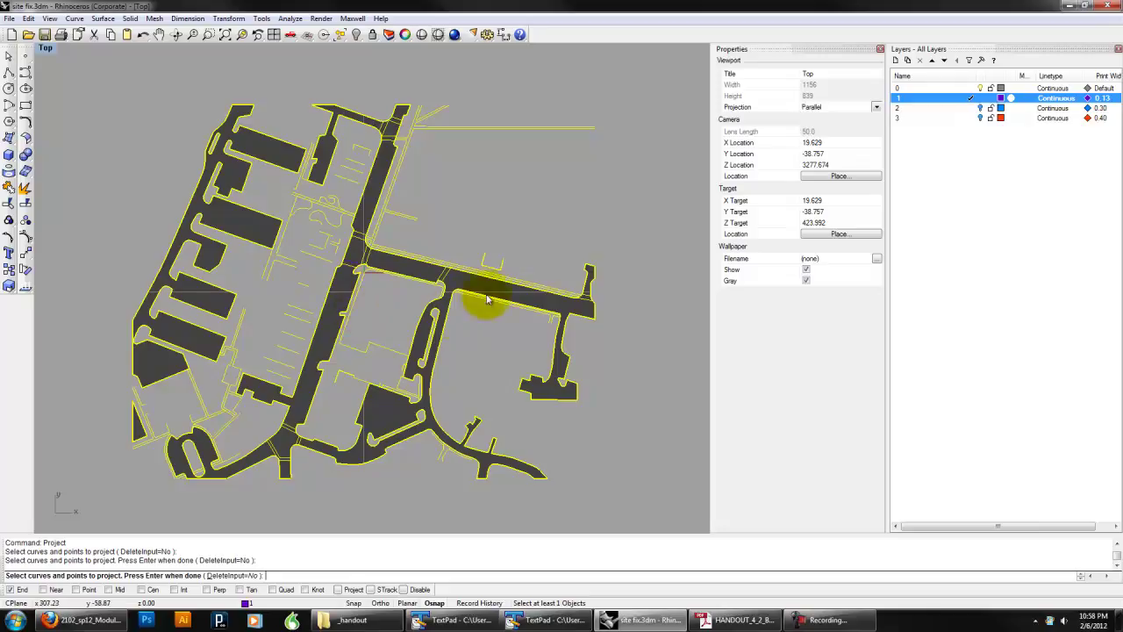
{"action": "key", "text": "Return"}
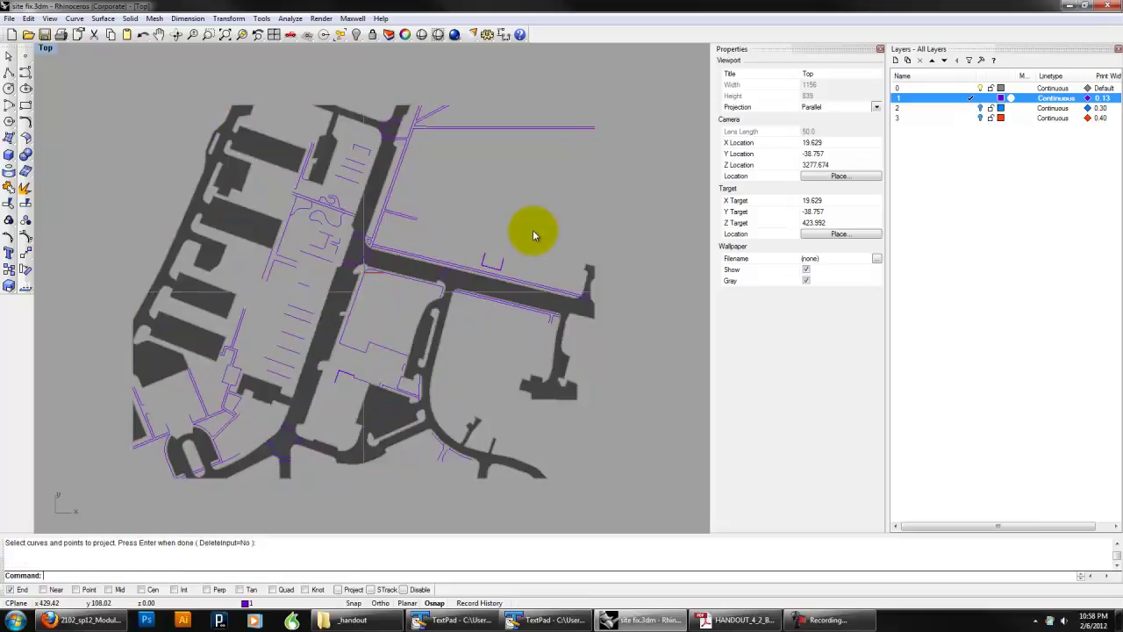
{"action": "right_click_drag", "start_coordinate": [630, 310], "coordinate": [602, 272]}
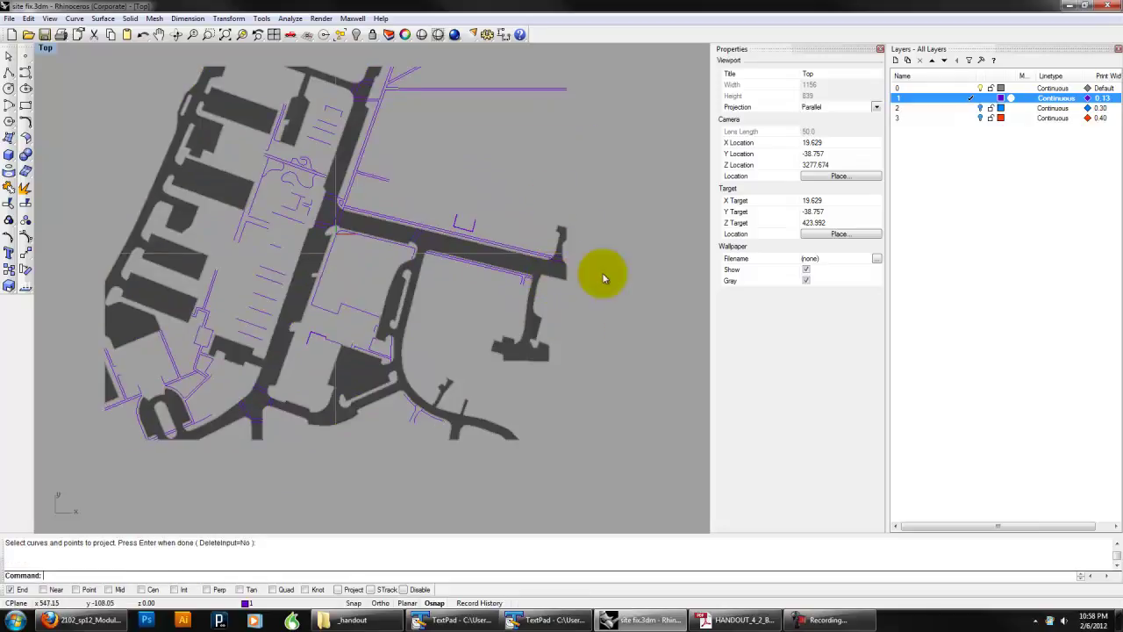
{"action": "right_click", "coordinate": [910, 102]}
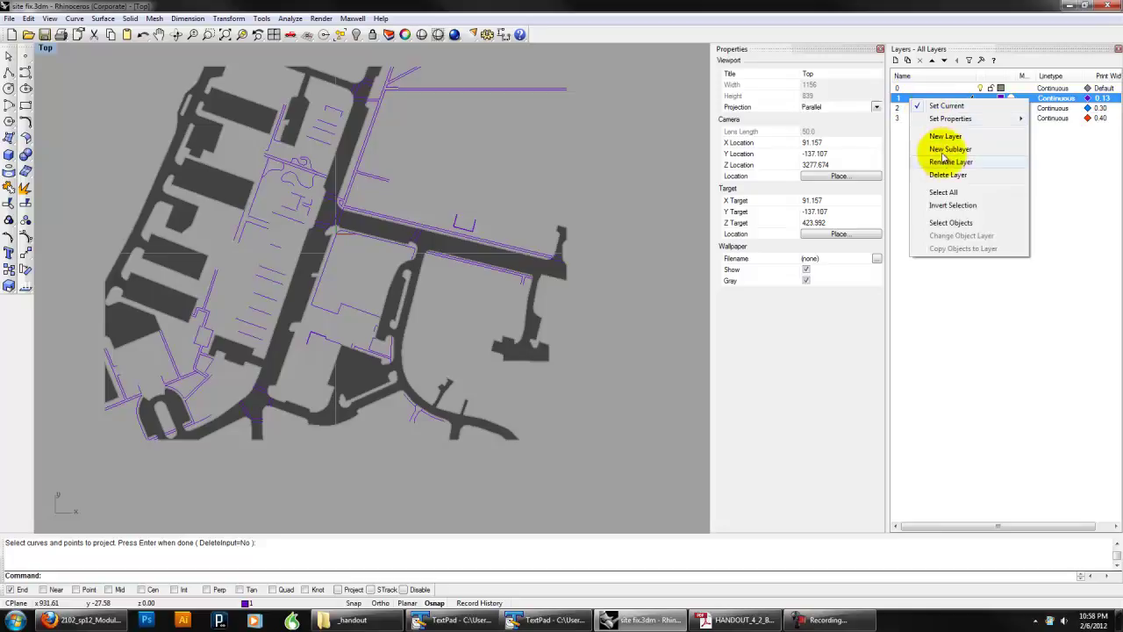
{"action": "left_click", "coordinate": [951, 224]}
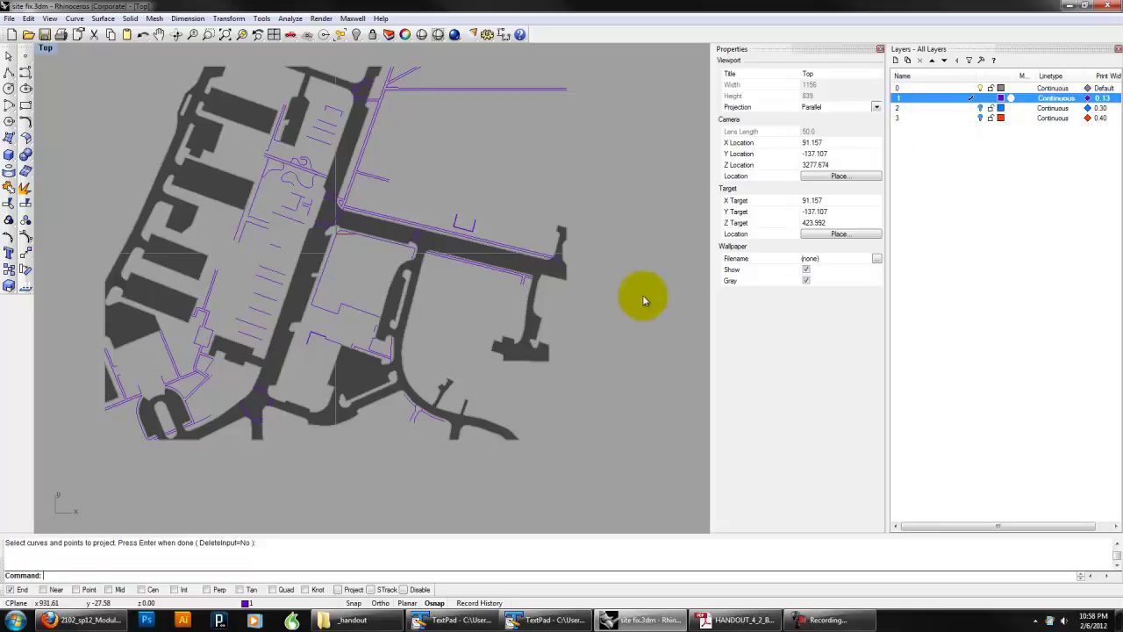
{"action": "key", "text": "Escape"}
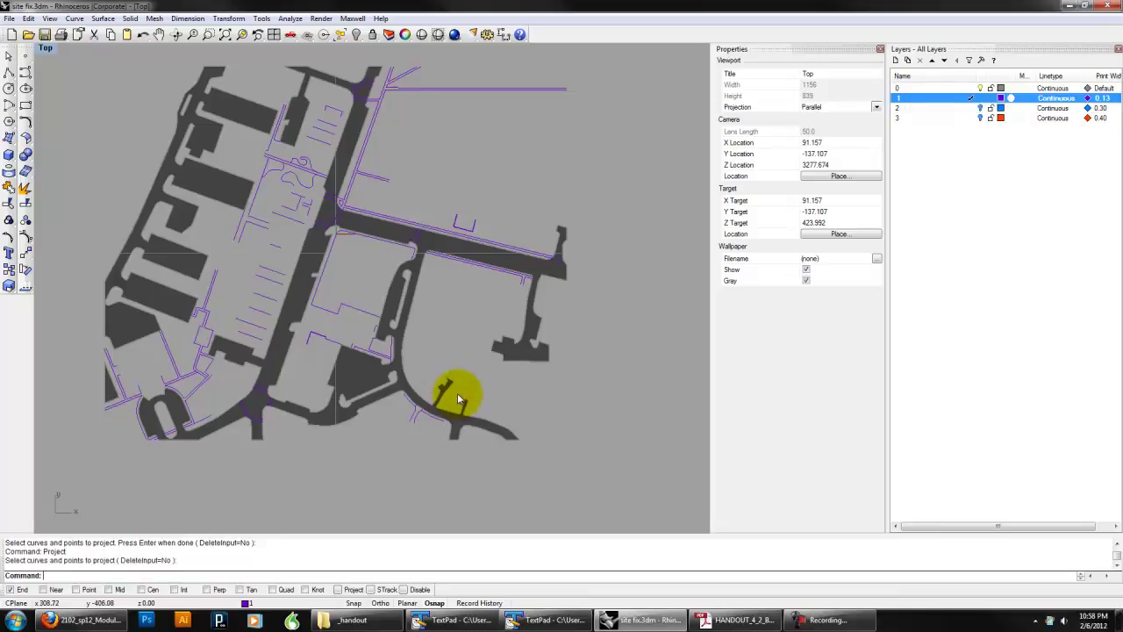
Step: Start the Project command and select all the raised layer 1 curves in the Front view as the curves to project
{"action": "type", "text": "Project"}
{"action": "key", "text": "Return"}
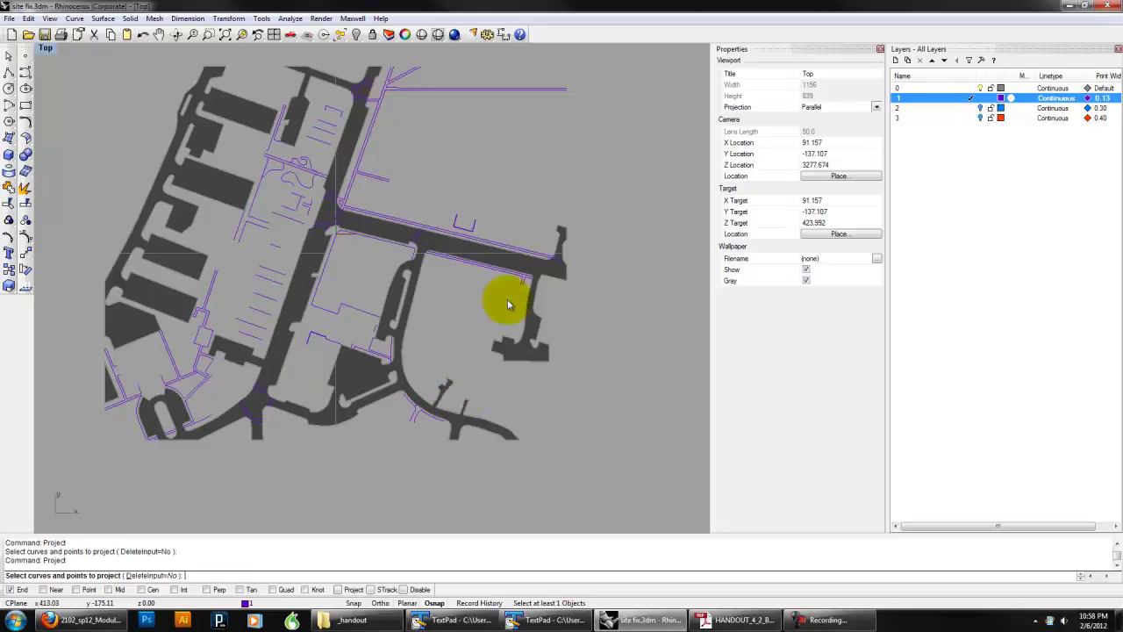
{"action": "type", "text": "f"}
{"action": "key", "text": "Return"}
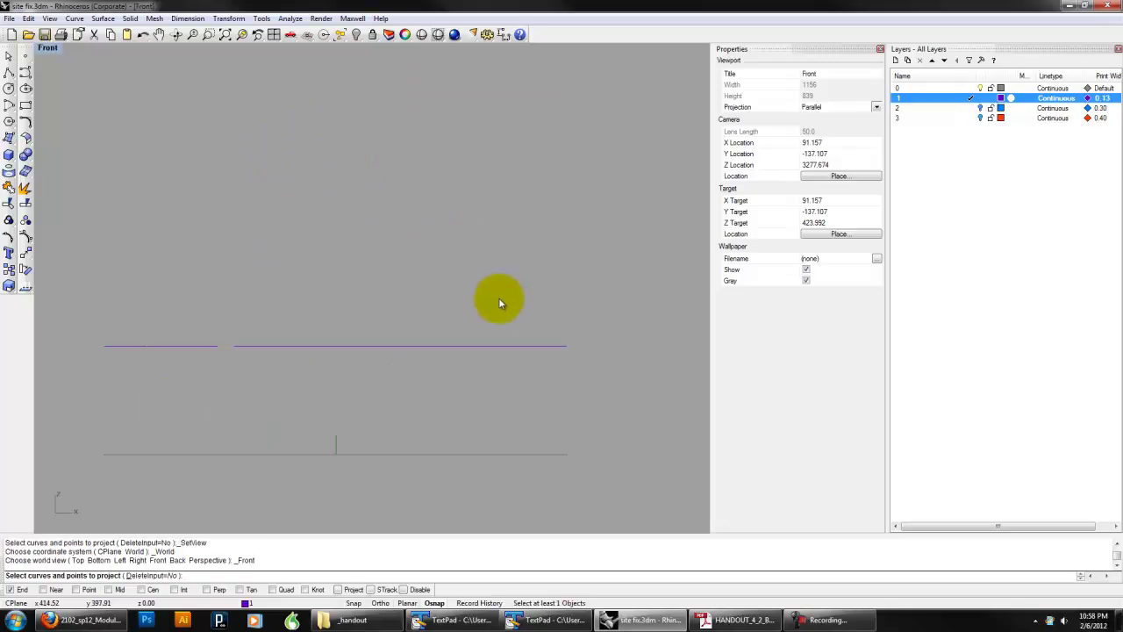
{"action": "scroll", "coordinate": [500, 301], "scroll_direction": "down", "scroll_amount": 4}
{"action": "left_click_drag", "start_coordinate": [257, 307], "coordinate": [255, 305]}
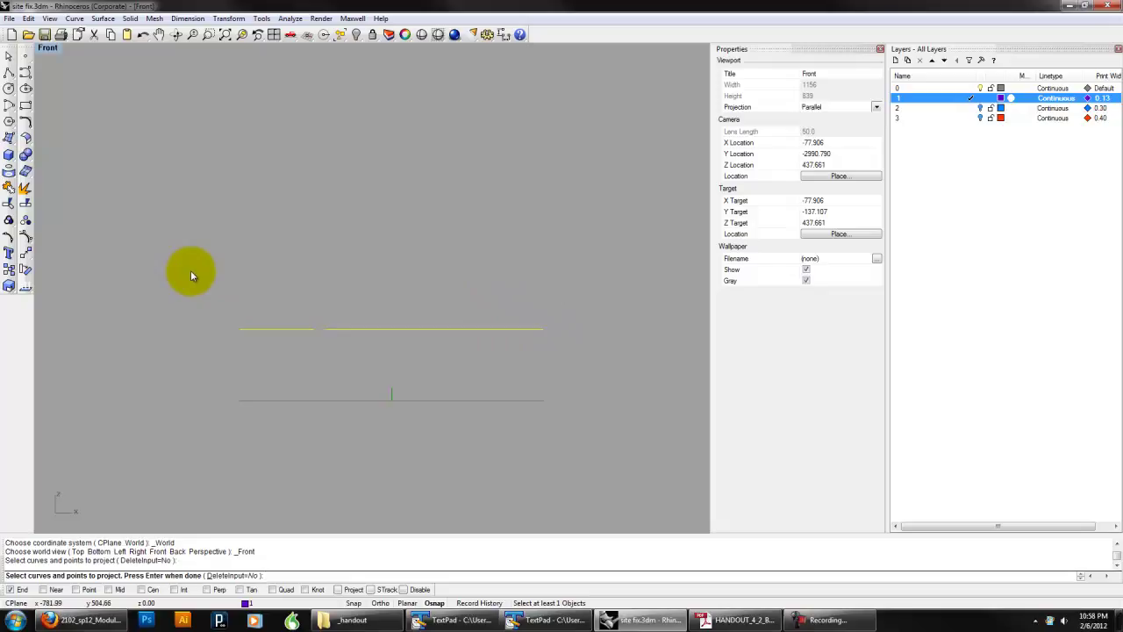
Step: From the Top view, project the selected curves onto all the layer 0 road surfaces with DeleteInput set to Yes
{"action": "type", "text": "top"}
{"action": "key", "text": "Return"}
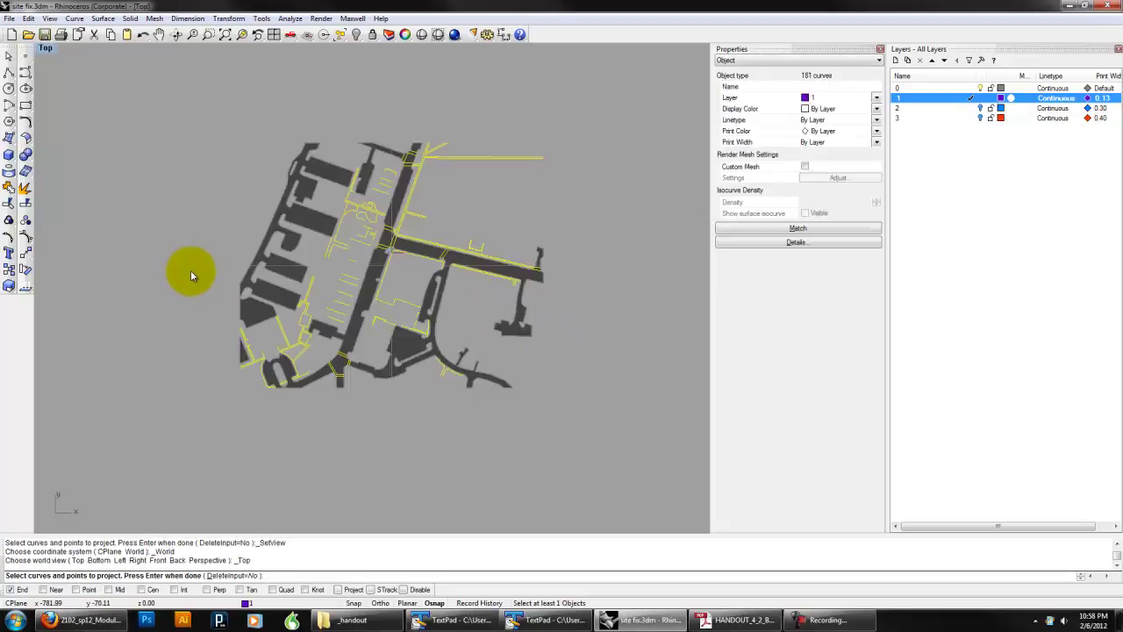
{"action": "scroll", "coordinate": [404, 306], "scroll_direction": "up", "scroll_amount": 4}
{"action": "right_click_drag", "start_coordinate": [443, 271], "coordinate": [443, 326]}
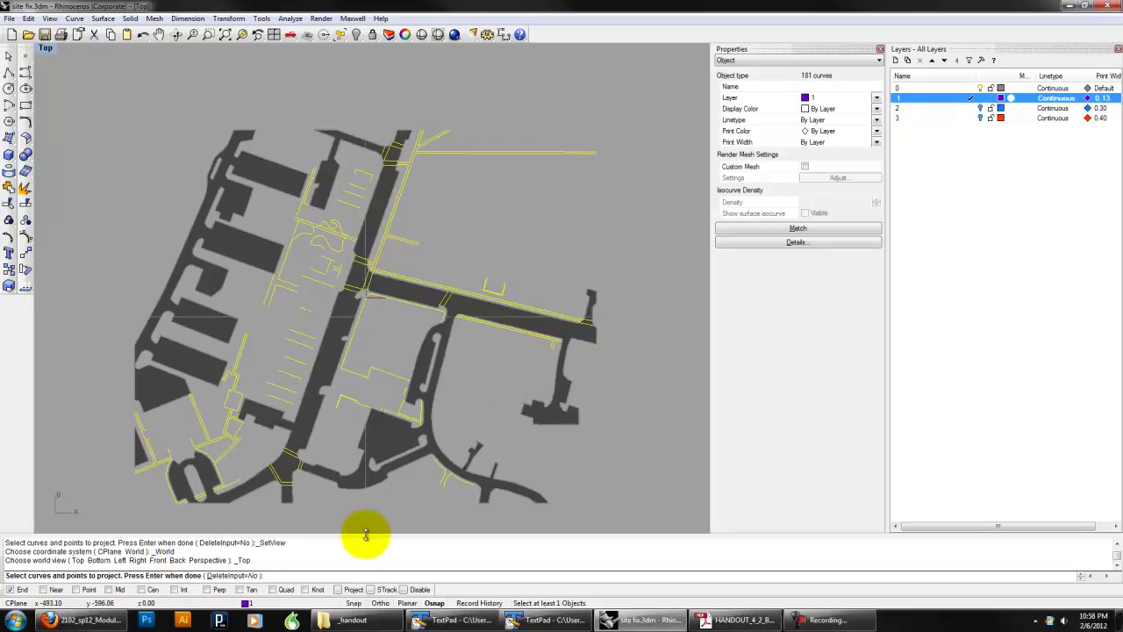
{"action": "key", "text": "Return"}
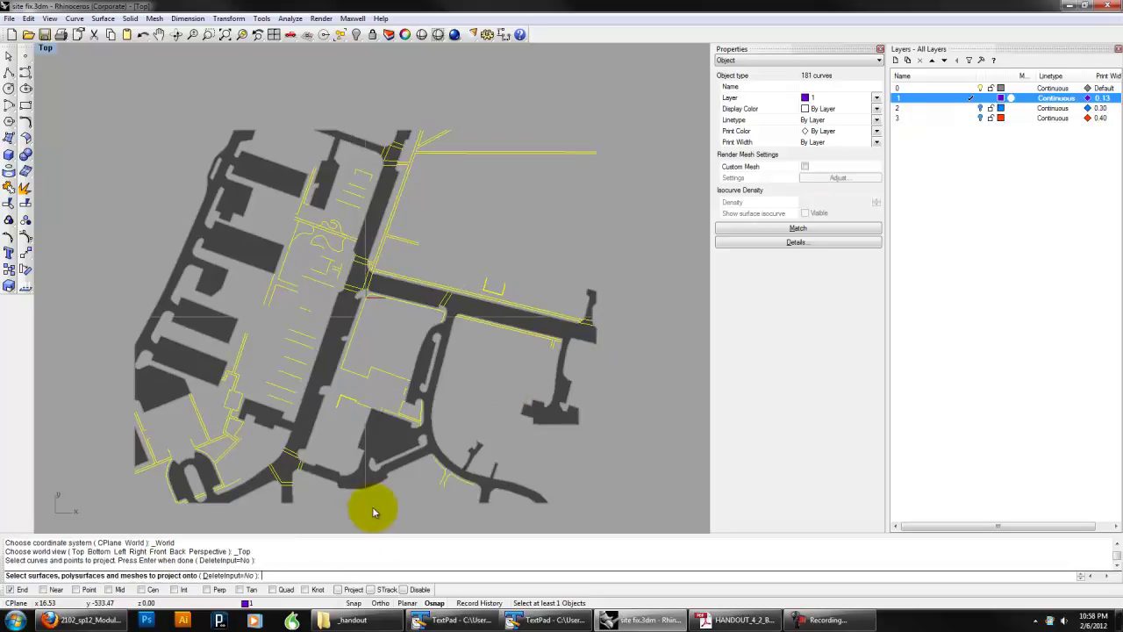
{"action": "left_click", "coordinate": [238, 246]}
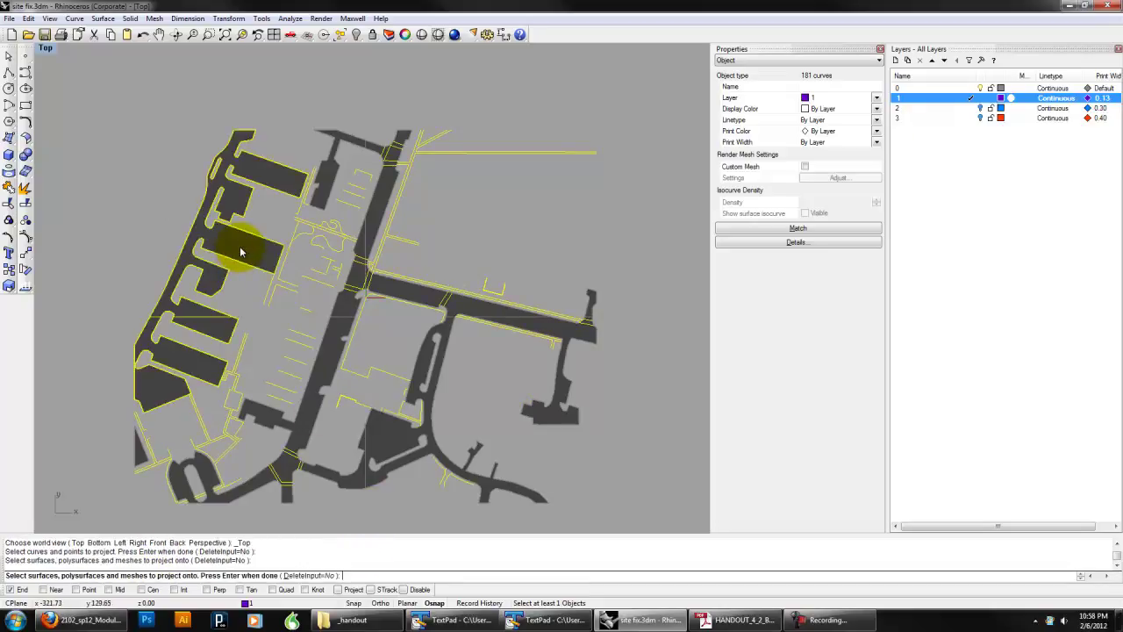
{"action": "left_click", "coordinate": [397, 290]}
{"action": "left_click", "coordinate": [145, 461]}
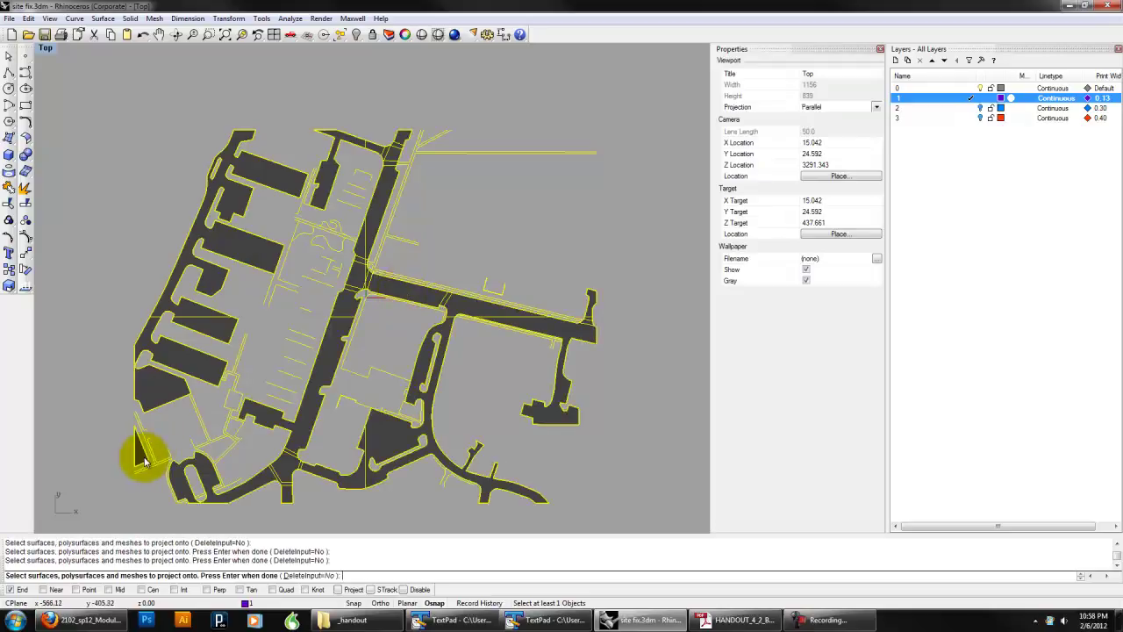
{"action": "left_click", "coordinate": [296, 577]}
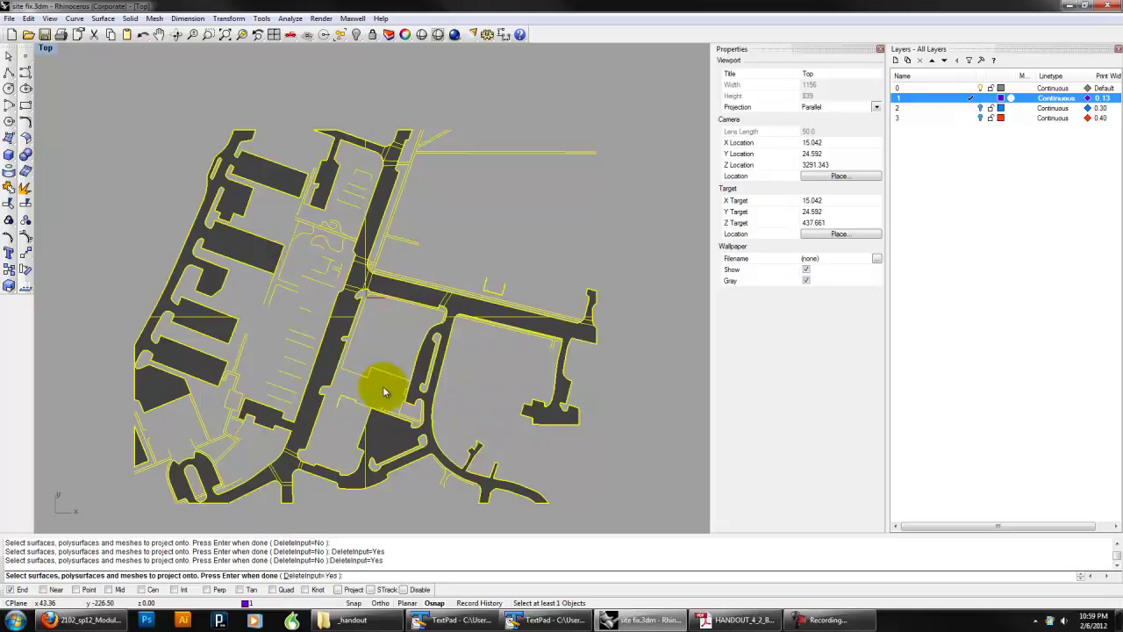
{"action": "key", "text": "Return"}
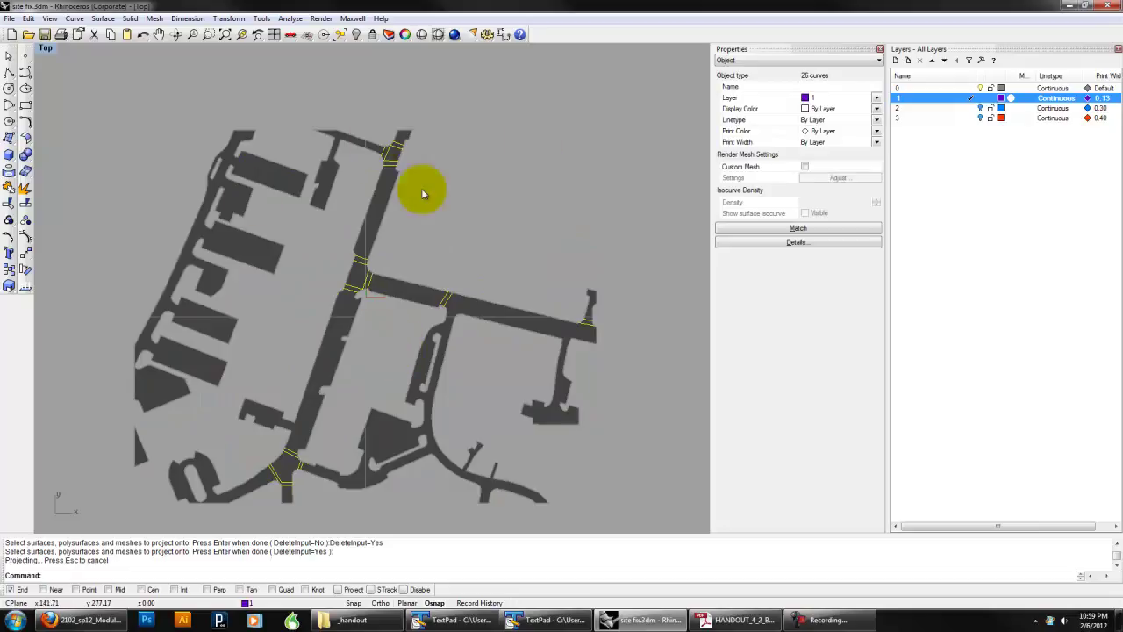
Step: Examine in the Perspective view how the projected curves lie on the road surfaces around the central intersection
{"action": "left_click", "coordinate": [46, 47]}
{"action": "mouse_move", "coordinate": [121, 192]}
{"action": "left_click", "coordinate": [210, 288]}
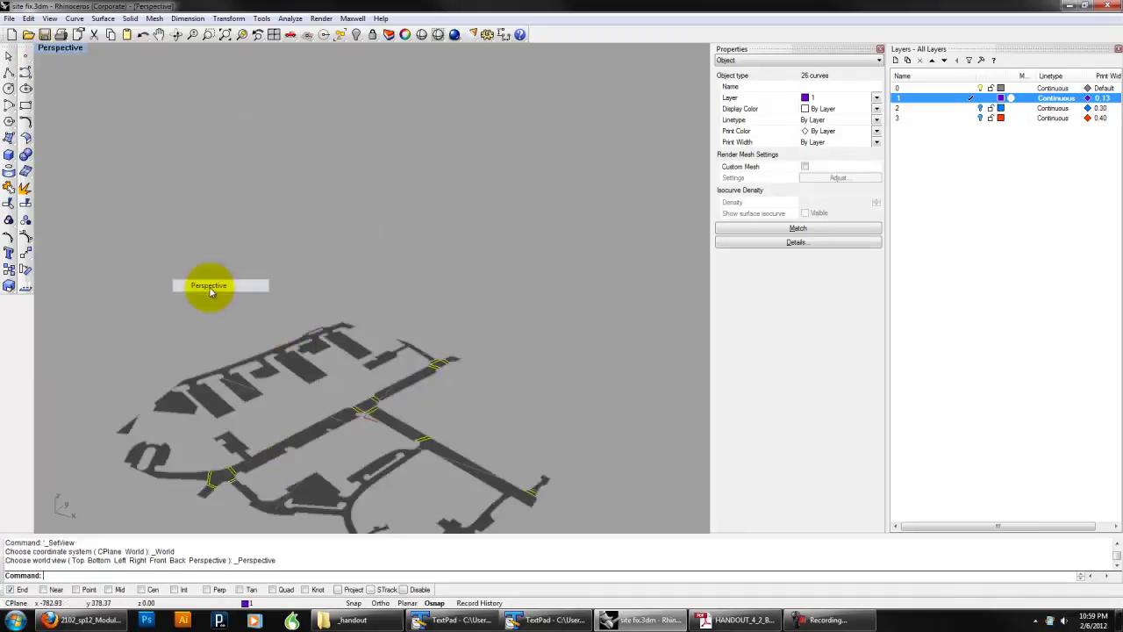
{"action": "right_click_drag", "start_coordinate": [348, 457], "coordinate": [399, 402], "text": "shift"}
{"action": "scroll", "coordinate": [381, 416], "scroll_direction": "up", "scroll_amount": 6}
{"action": "left_click", "coordinate": [384, 431]}
{"action": "scroll", "coordinate": [409, 373], "scroll_direction": "up", "scroll_amount": 5}
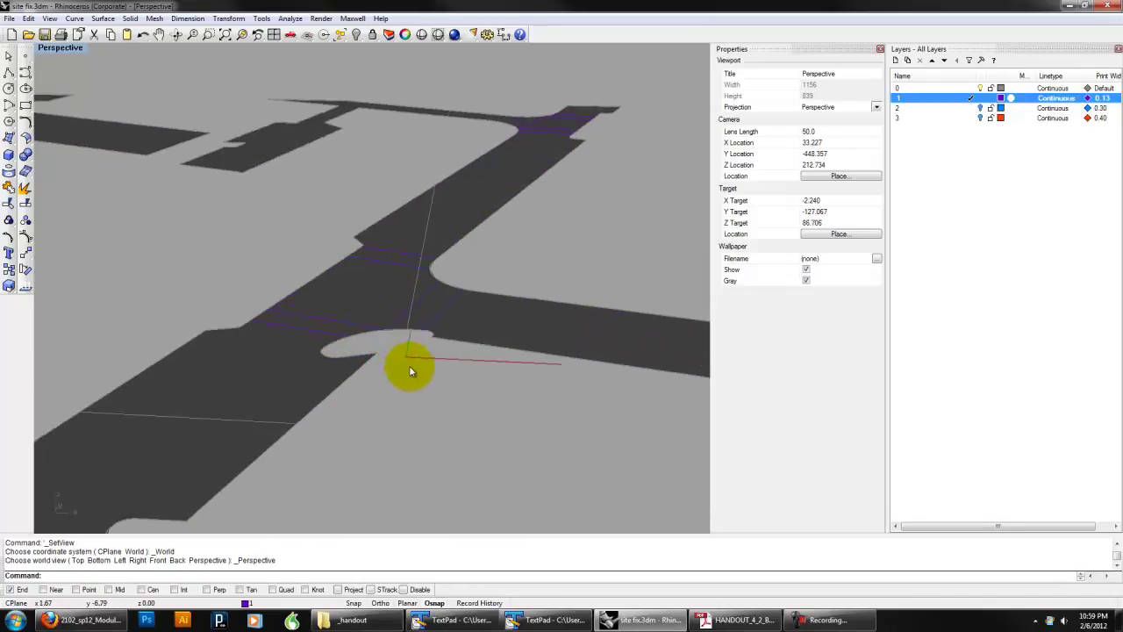
Step: Turn on the layer 2 blocks and unhide all hidden objects, showing the whole site in the Perspective view
{"action": "left_click", "coordinate": [980, 107]}
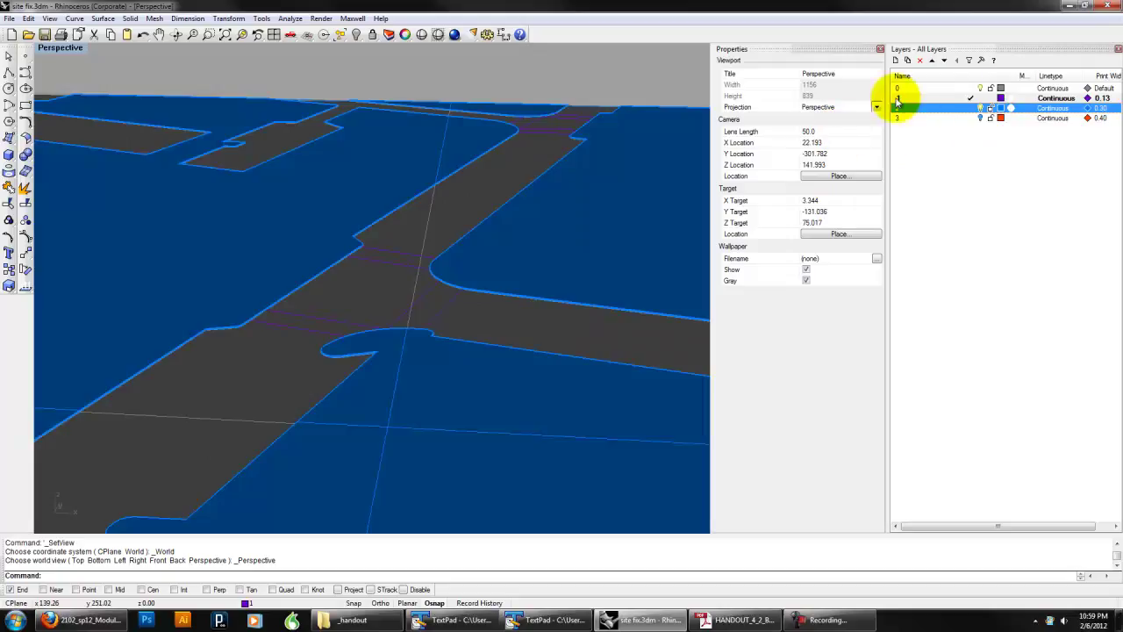
{"action": "type", "text": "Show"}
{"action": "key", "text": "Return"}
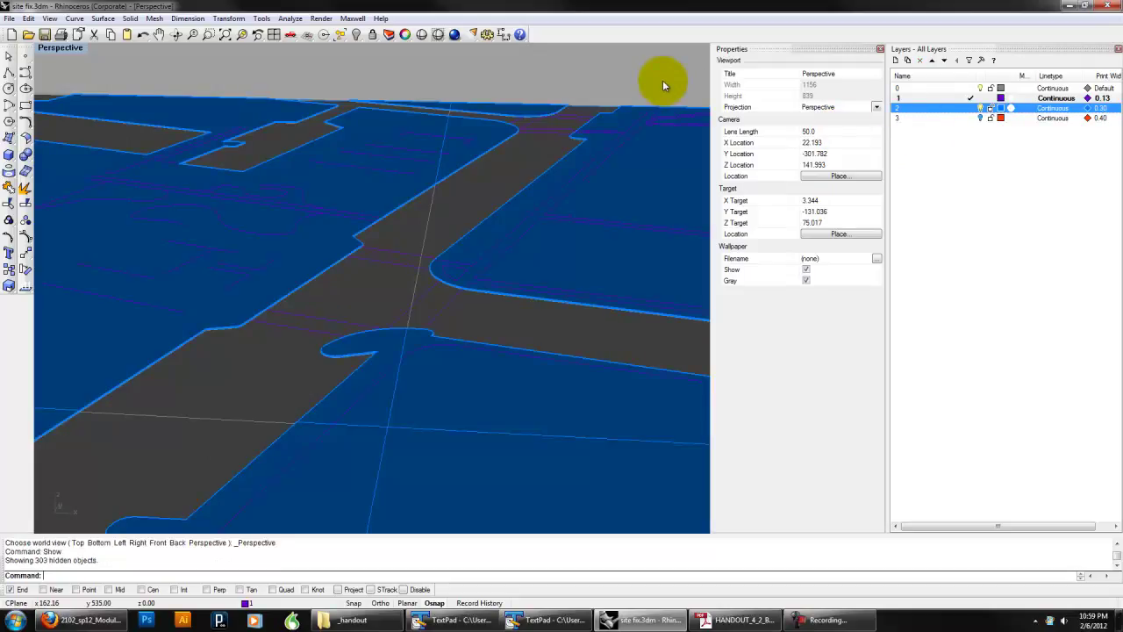
{"action": "right_click_drag", "start_coordinate": [663, 80], "coordinate": [662, 225]}
{"action": "scroll", "coordinate": [506, 260], "scroll_direction": "down", "scroll_amount": 12}
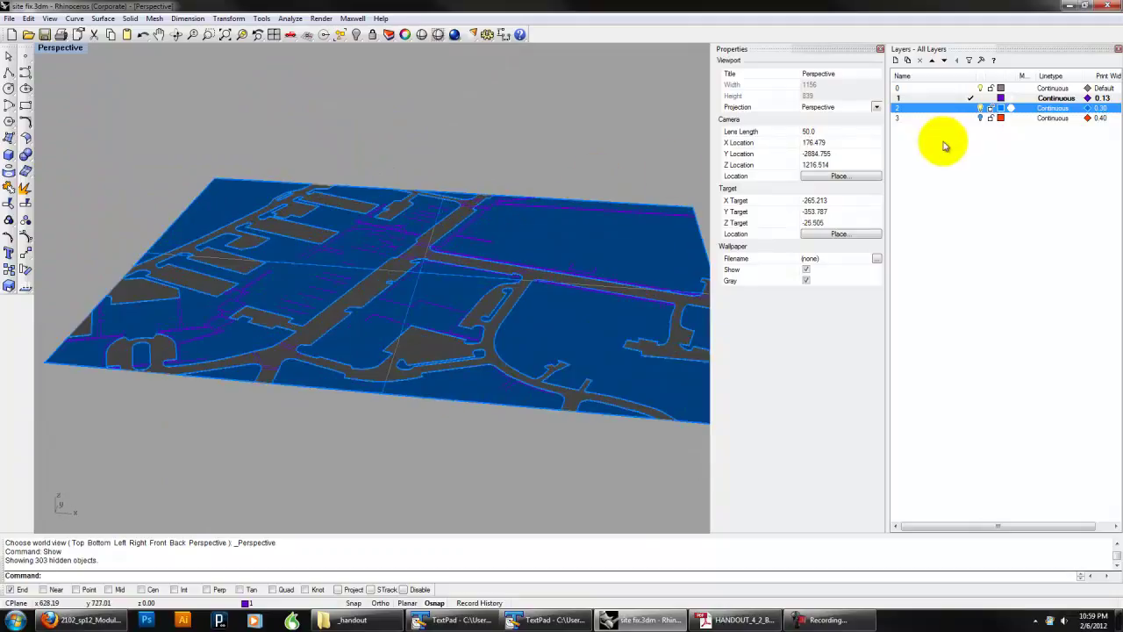
Step: Select all objects on layer 1 and examine how the linework follows the blocks and the lower roads
{"action": "right_click", "coordinate": [955, 97]}
{"action": "left_click", "coordinate": [998, 222]}
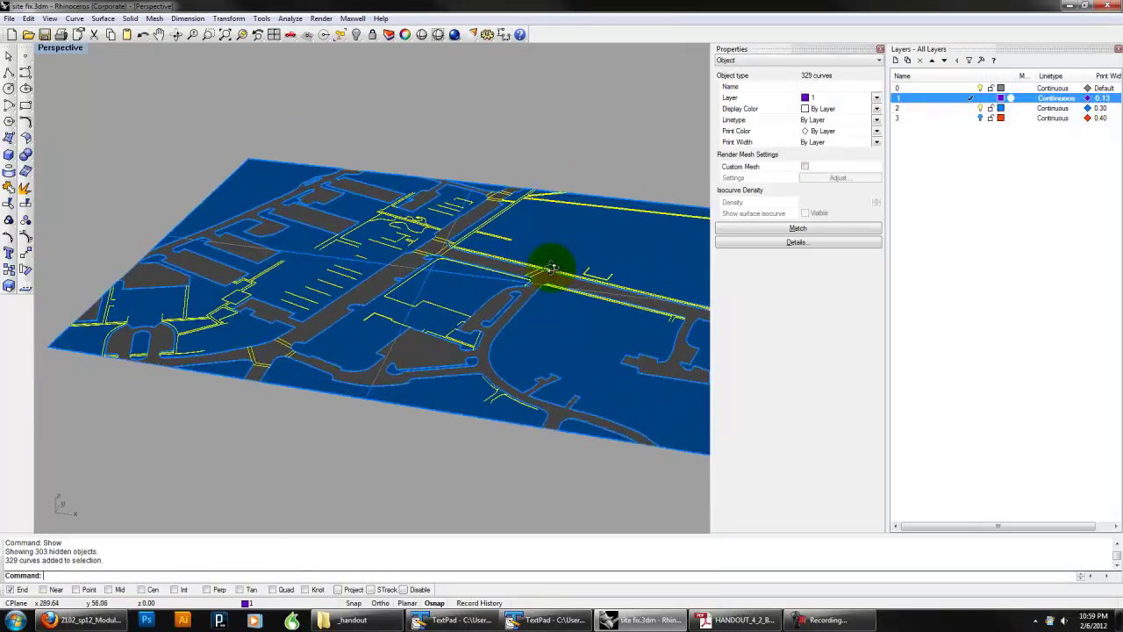
{"action": "scroll", "coordinate": [547, 259], "scroll_direction": "up", "scroll_amount": 8}
{"action": "right_click_drag", "start_coordinate": [235, 364], "coordinate": [306, 301]}
{"action": "mouse_move", "coordinate": [373, 369]}
{"action": "right_mouse_down"}
{"action": "mouse_move", "coordinate": [314, 323]}
{"action": "mouse_move", "coordinate": [396, 325]}
{"action": "mouse_move", "coordinate": [371, 419]}
{"action": "mouse_move", "coordinate": [351, 359]}
{"action": "mouse_move", "coordinate": [375, 406]}
{"action": "mouse_move", "coordinate": [379, 381]}
{"action": "right_mouse_up"}
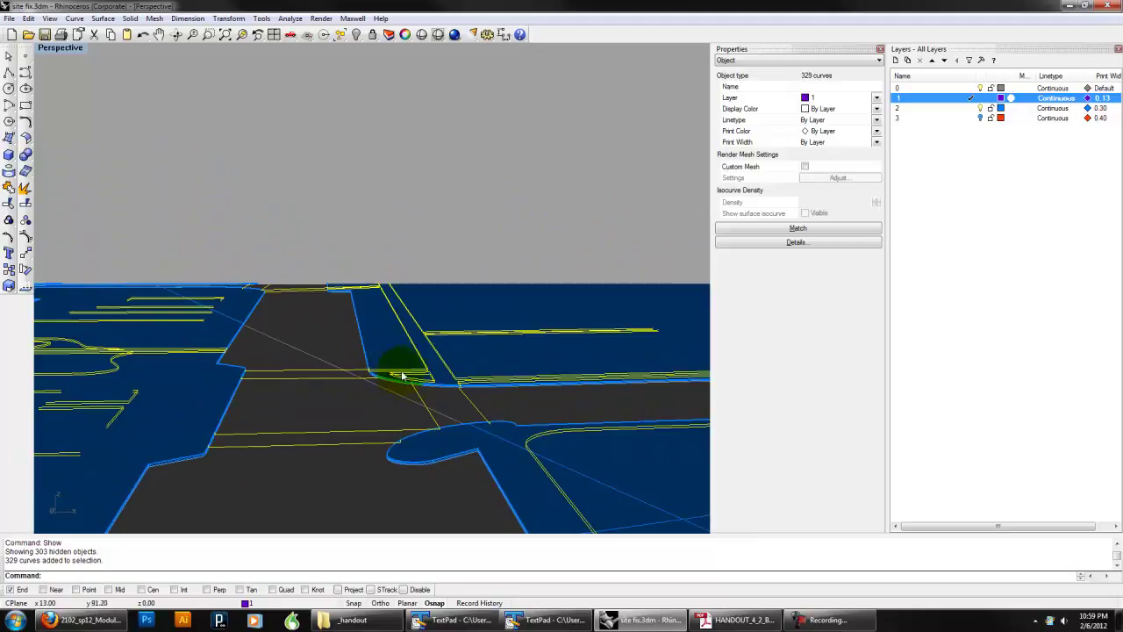
{"action": "right_click_drag", "start_coordinate": [451, 351], "coordinate": [481, 382]}
{"action": "scroll", "coordinate": [481, 382], "scroll_direction": "down", "scroll_amount": 6}
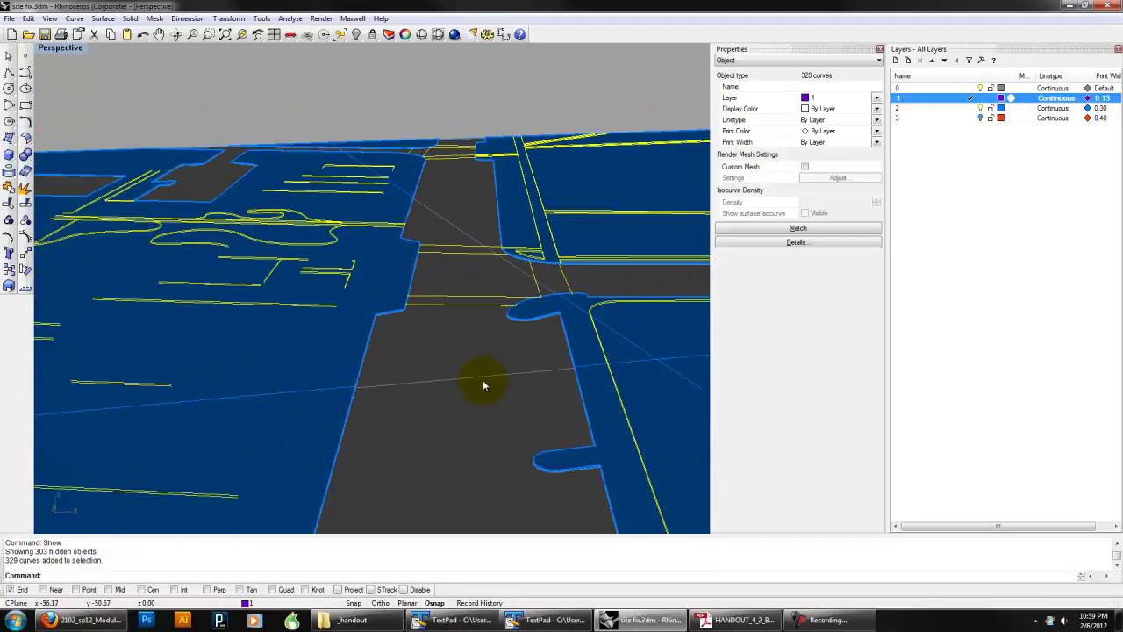
{"action": "scroll", "coordinate": [595, 395], "scroll_direction": "down", "scroll_amount": 3}
{"action": "right_click_drag", "start_coordinate": [595, 396], "coordinate": [518, 386]}
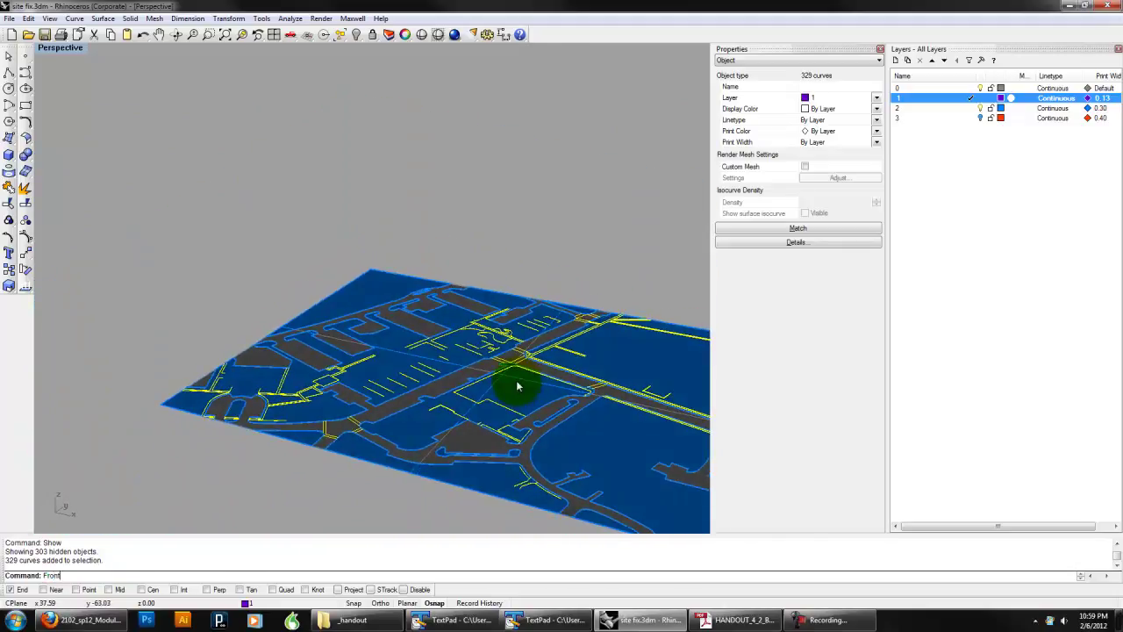
Step: Check the projected linework against the block thickness in the Front view, picking out one vertical curve on a block's side
{"action": "type", "text": "Front"}
{"action": "key", "text": "Return"}
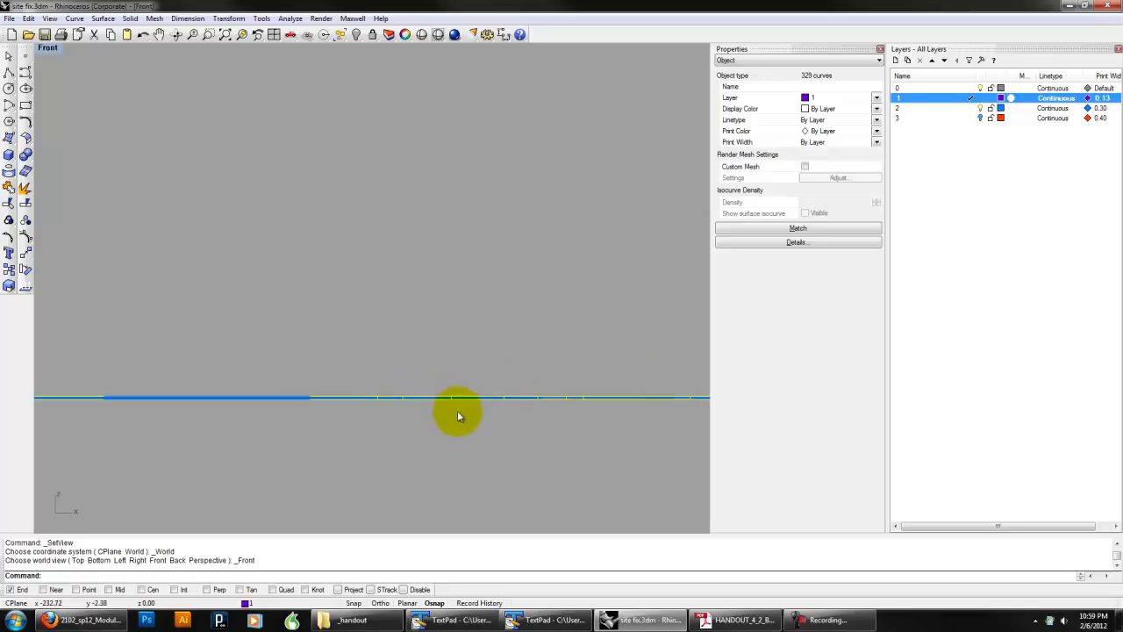
{"action": "key", "text": "Escape"}
{"action": "scroll", "coordinate": [588, 389], "scroll_direction": "up", "scroll_amount": 10}
{"action": "scroll", "coordinate": [565, 424], "scroll_direction": "up", "scroll_amount": 4}
{"action": "left_click", "coordinate": [582, 422]}
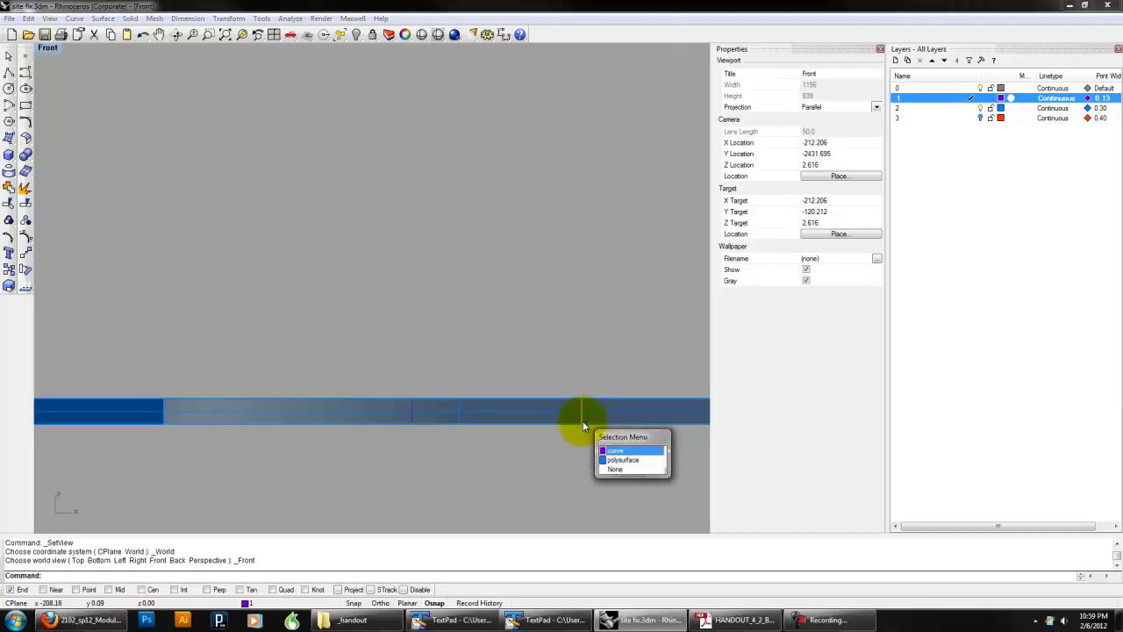
{"action": "left_click", "coordinate": [617, 452]}
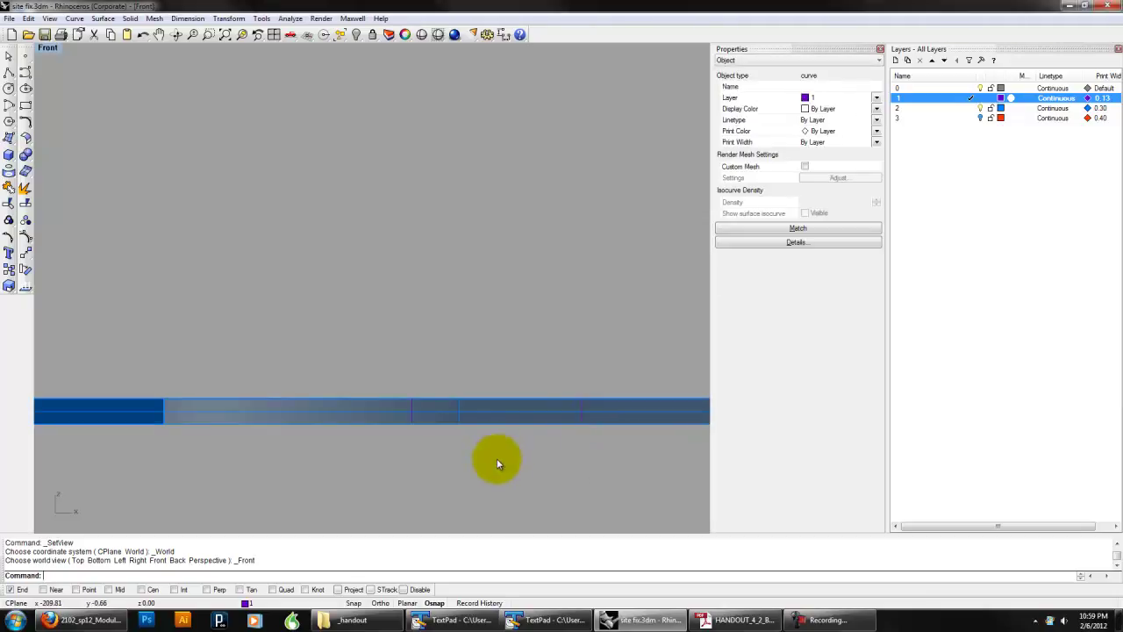
{"action": "left_click", "coordinate": [441, 498]}
{"action": "scroll", "coordinate": [451, 485], "scroll_direction": "down", "scroll_amount": 3}
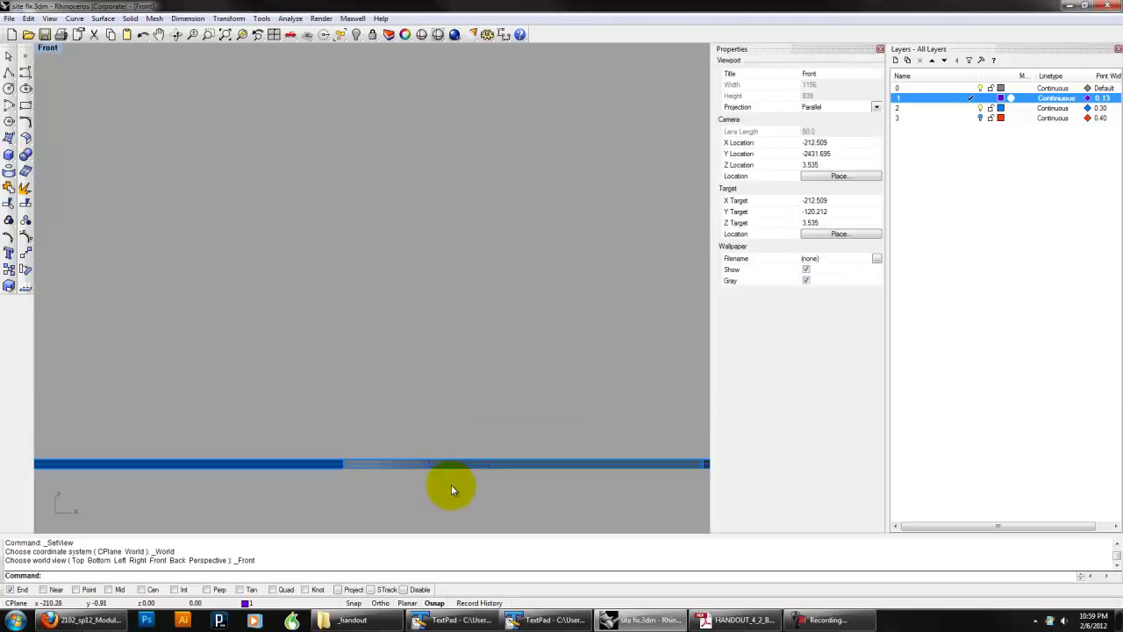
Step: Return to the Perspective view and inspect the linework around the road intersection up close
{"action": "left_click", "coordinate": [51, 49]}
{"action": "mouse_move", "coordinate": [146, 192]}
{"action": "left_click", "coordinate": [220, 284]}
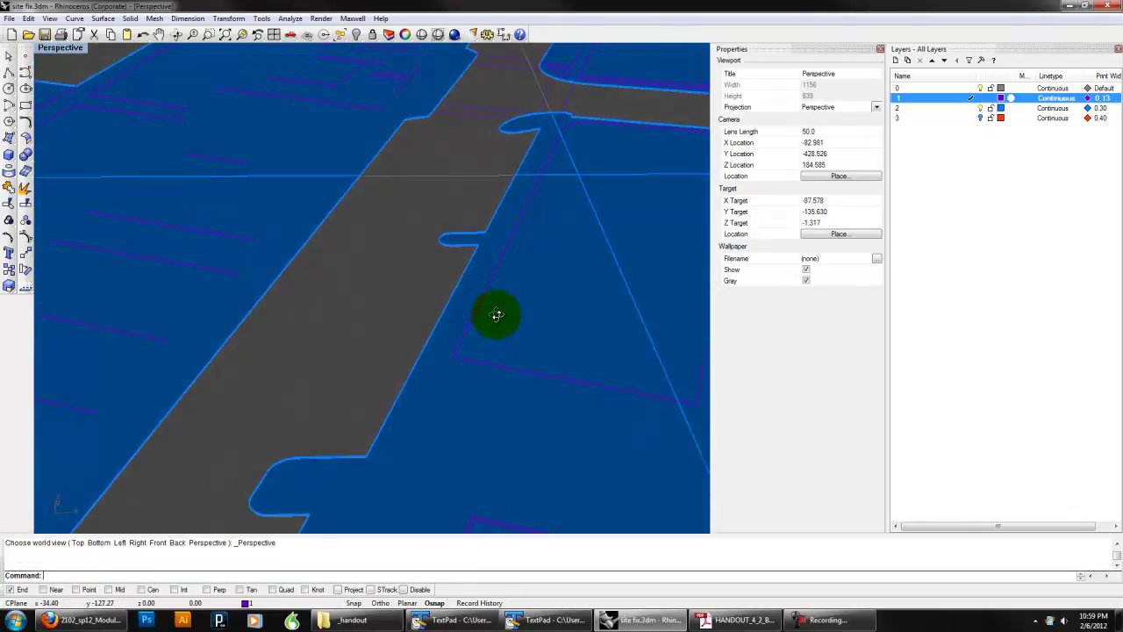
{"action": "right_click_drag", "start_coordinate": [497, 314], "coordinate": [456, 322]}
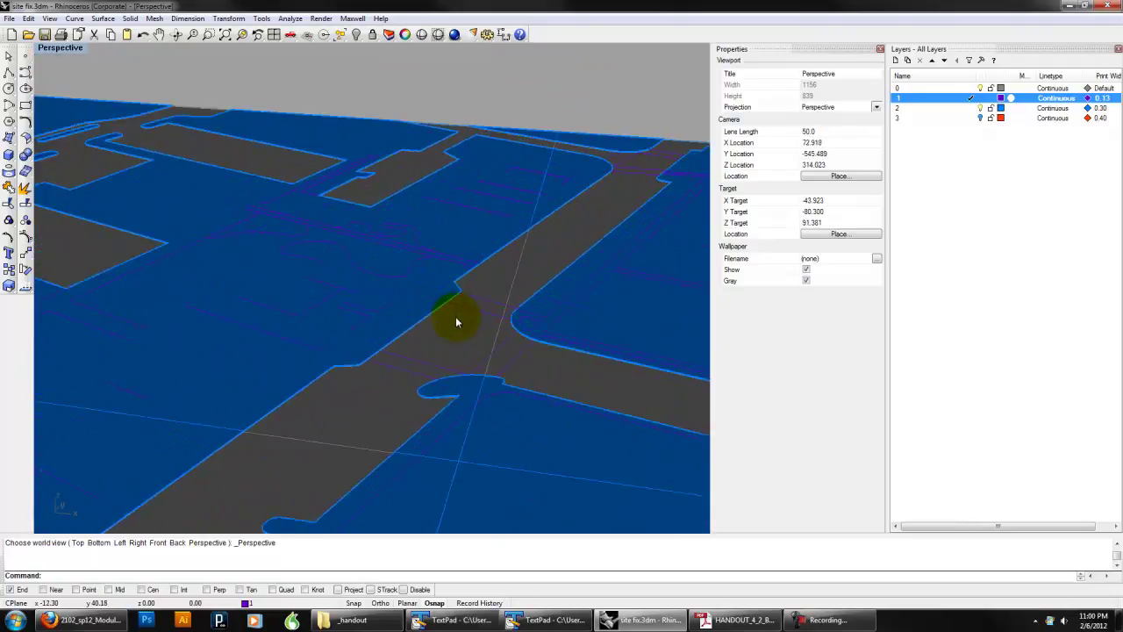
{"action": "scroll", "coordinate": [466, 320], "scroll_direction": "up", "scroll_amount": 5}
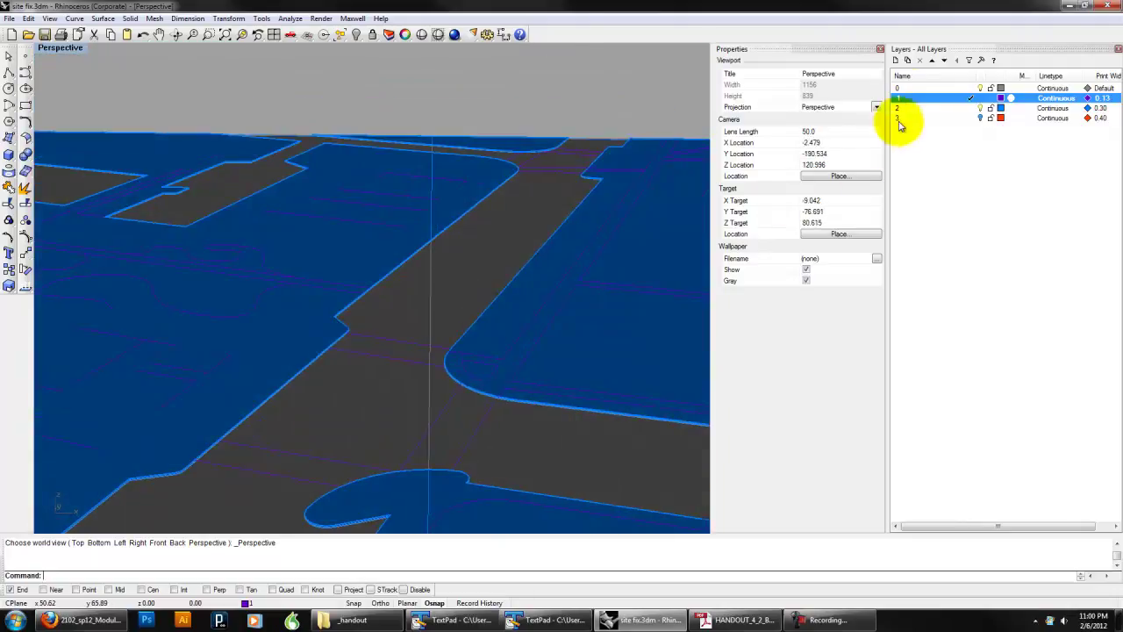
Step: Highlight all layer 1 curves, review them across the entire site, and clear the selection
{"action": "right_click", "coordinate": [908, 97]}
{"action": "left_click", "coordinate": [949, 218]}
{"action": "right_click_drag", "start_coordinate": [527, 306], "coordinate": [507, 336]}
{"action": "scroll", "coordinate": [417, 327], "scroll_direction": "down", "scroll_amount": 4}
{"action": "scroll", "coordinate": [508, 336], "scroll_direction": "down", "scroll_amount": 5}
{"action": "scroll", "coordinate": [507, 336], "scroll_direction": "down", "scroll_amount": 4}
{"action": "right_click_drag", "start_coordinate": [590, 356], "coordinate": [429, 342], "text": "shift"}
{"action": "key", "text": "Escape"}
{"action": "right_click_drag", "start_coordinate": [385, 286], "coordinate": [437, 303], "text": "shift"}
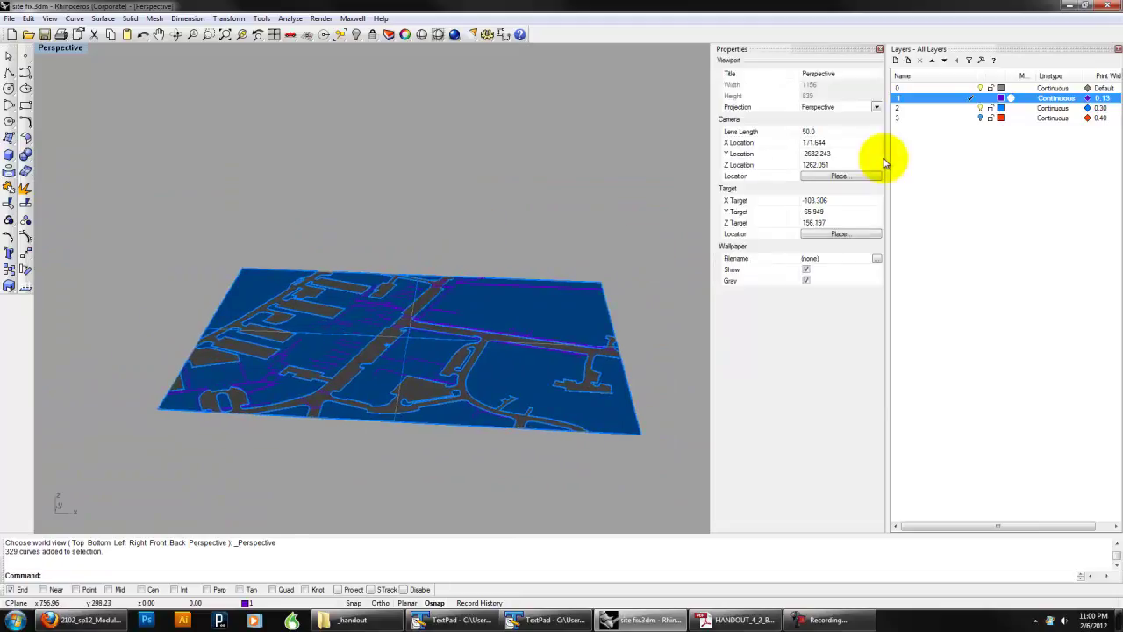
Step: Make layer 3 current and isolate its building outlines by turning off layers 0, 1 and 2
{"action": "left_click", "coordinate": [980, 108]}
{"action": "left_click", "coordinate": [980, 118]}
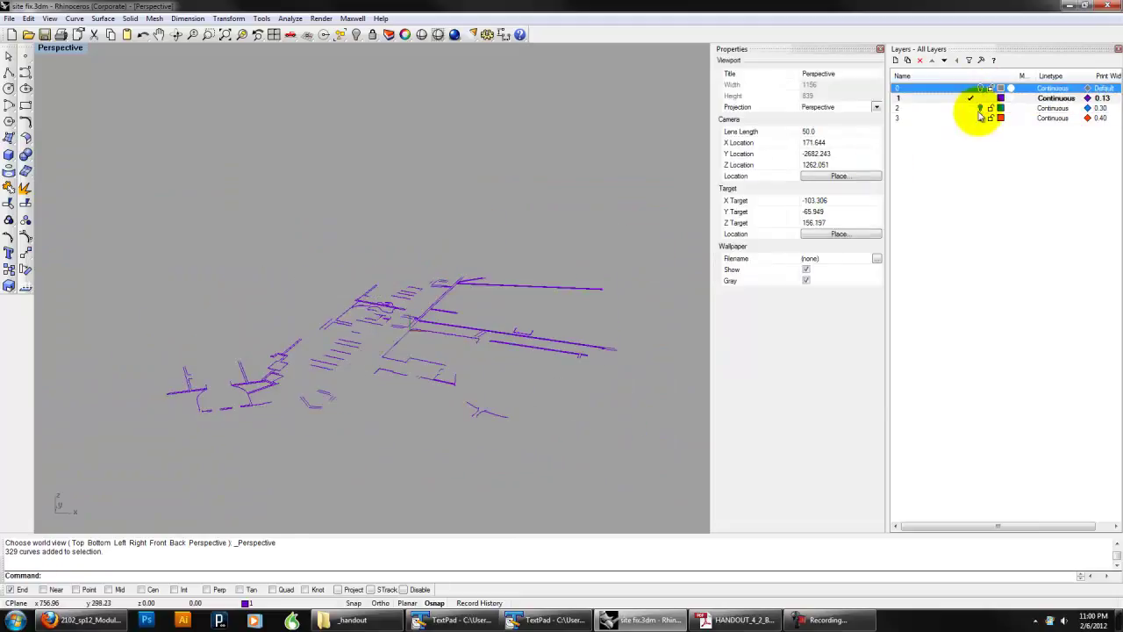
{"action": "left_click", "coordinate": [980, 108]}
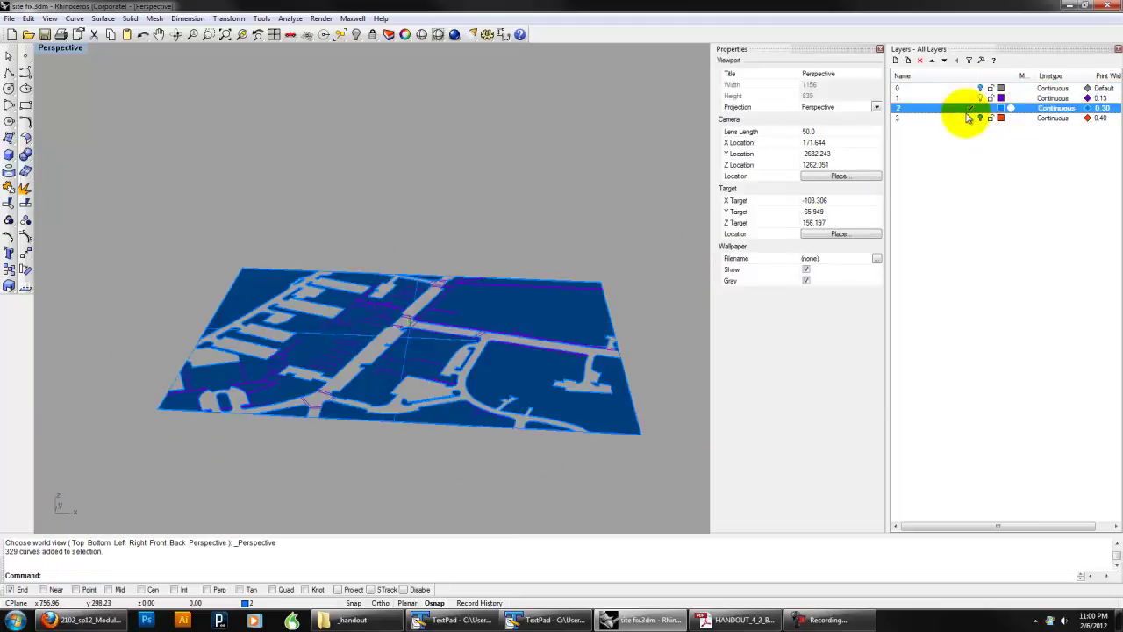
{"action": "left_click", "coordinate": [980, 117]}
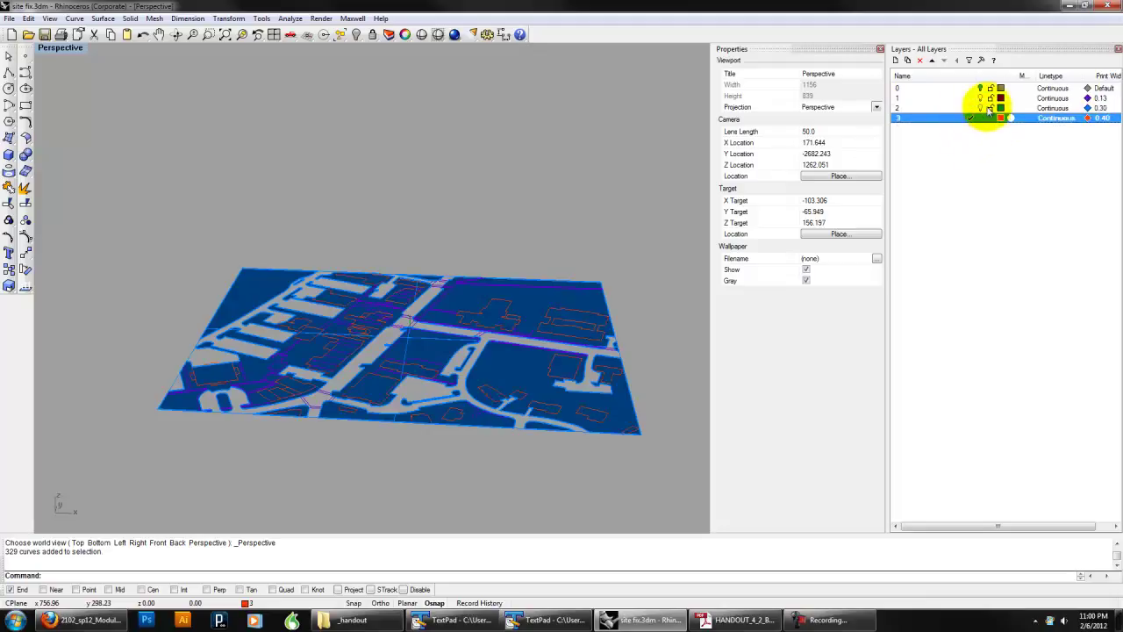
{"action": "left_click", "coordinate": [982, 99]}
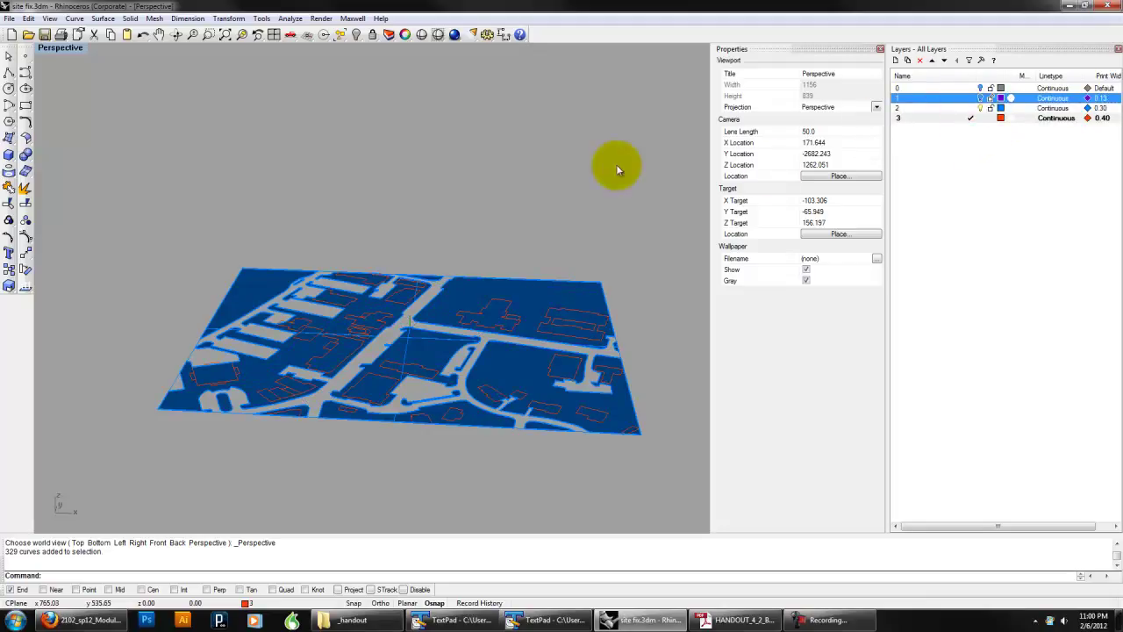
{"action": "left_click", "coordinate": [980, 108]}
{"action": "right_click_drag", "start_coordinate": [602, 143], "coordinate": [456, 281]}
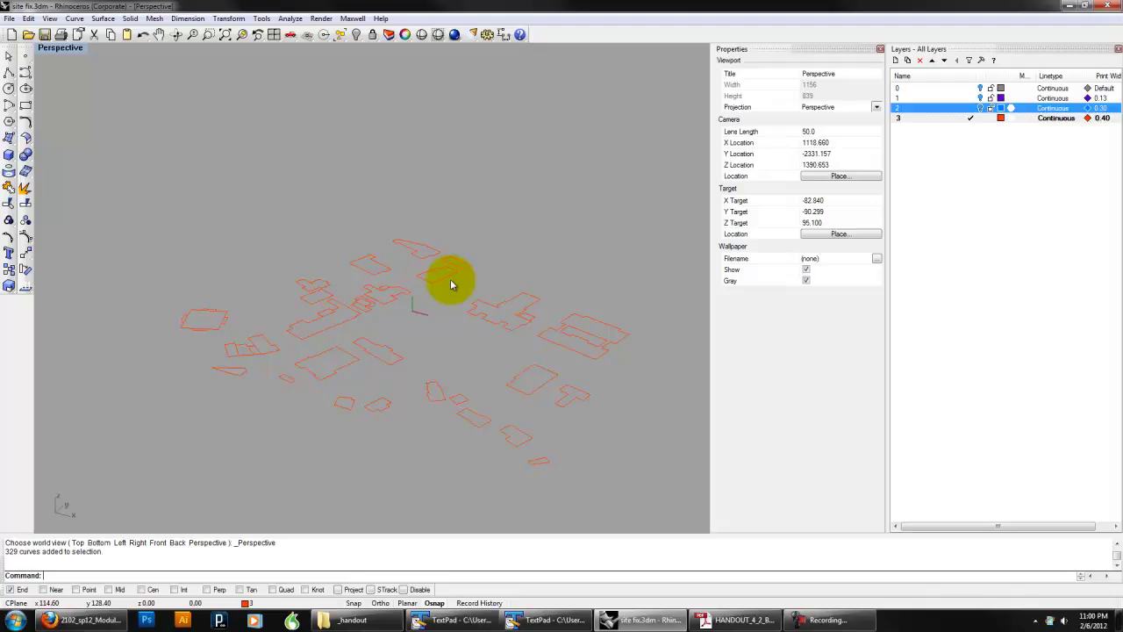
Step: Extrude the three adjoining building outlines nearest the origin 20' as capped solids, deleting the input curves
{"action": "scroll", "coordinate": [444, 291], "scroll_direction": "up", "scroll_amount": 5}
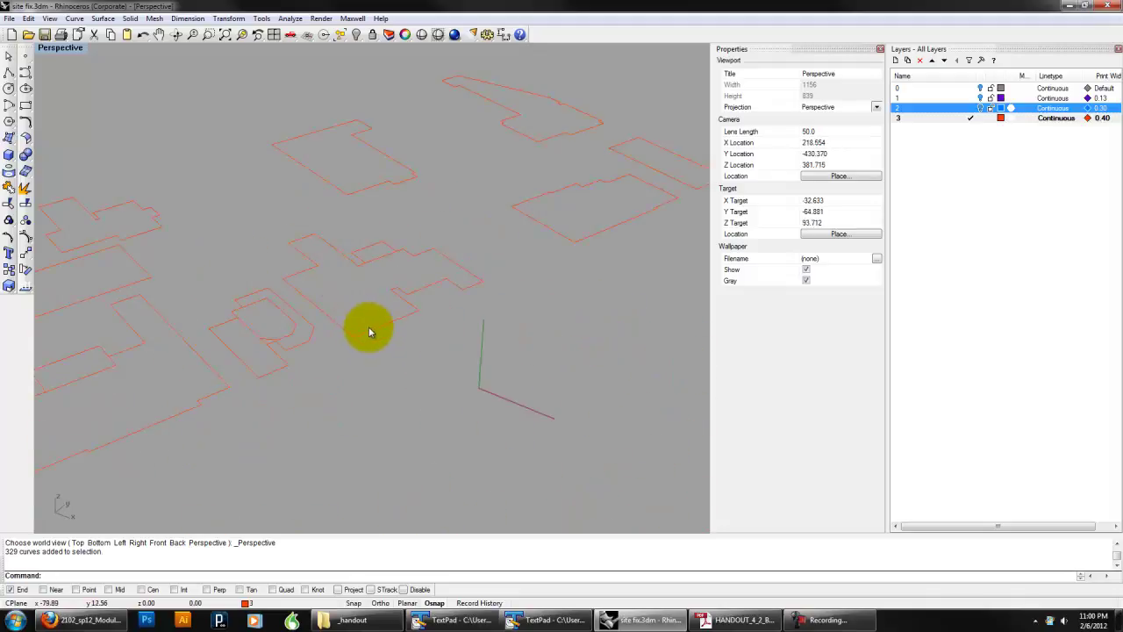
{"action": "left_click", "coordinate": [375, 337]}
{"action": "left_click", "coordinate": [308, 342], "text": "shift"}
{"action": "left_click", "coordinate": [277, 369], "text": "shift"}
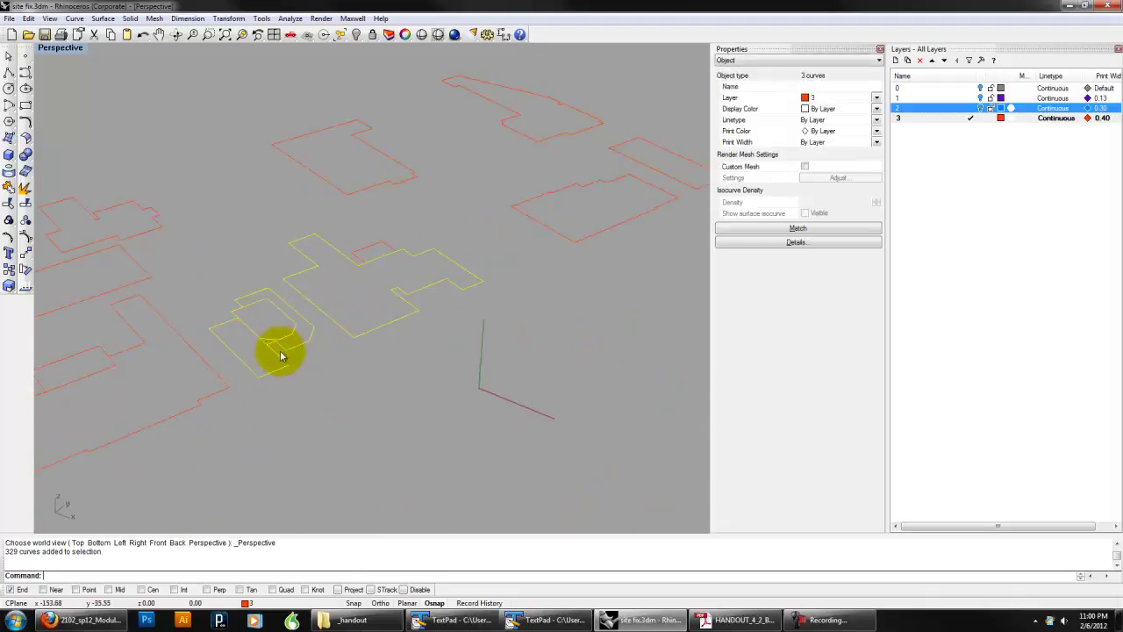
{"action": "right_click_drag", "start_coordinate": [389, 388], "coordinate": [350, 383]}
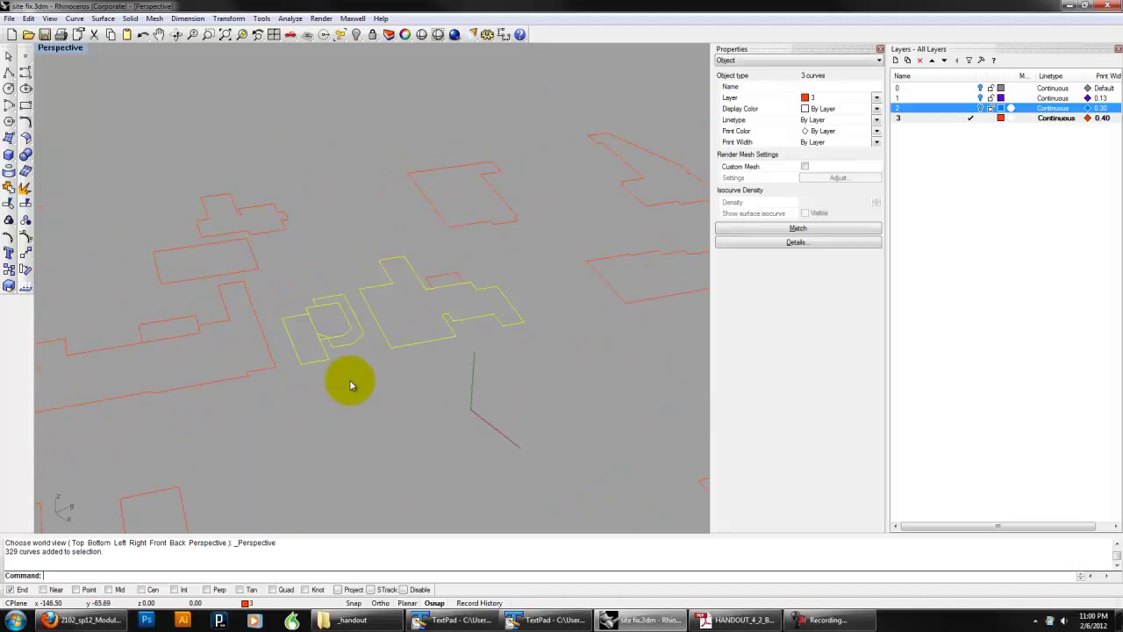
{"action": "type", "text": "Extrude"}
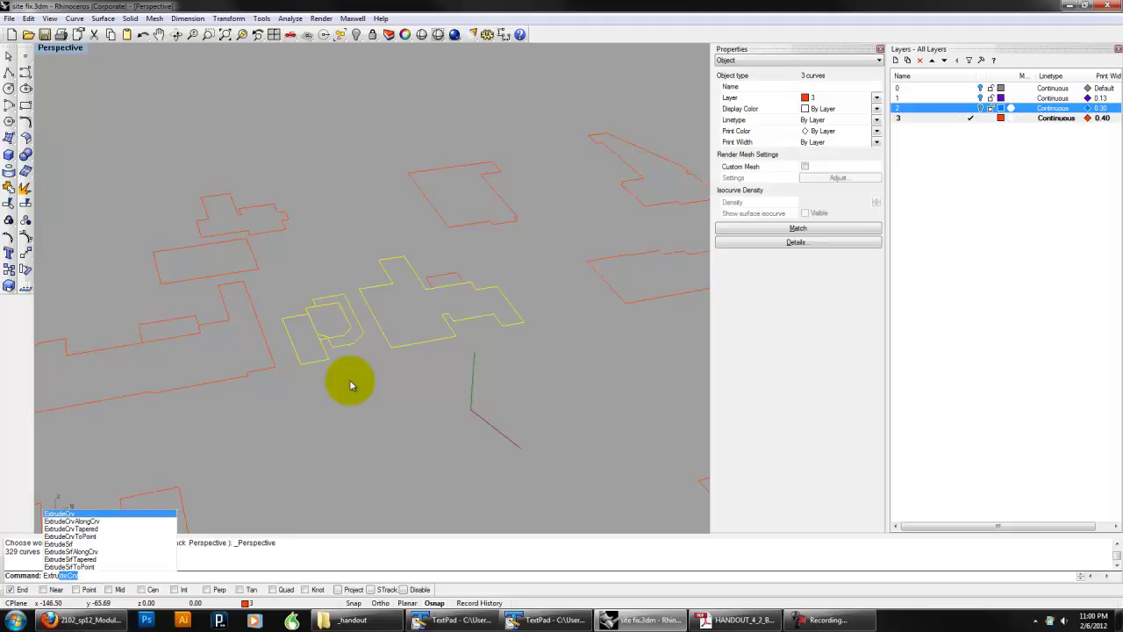
{"action": "key", "text": "Return"}
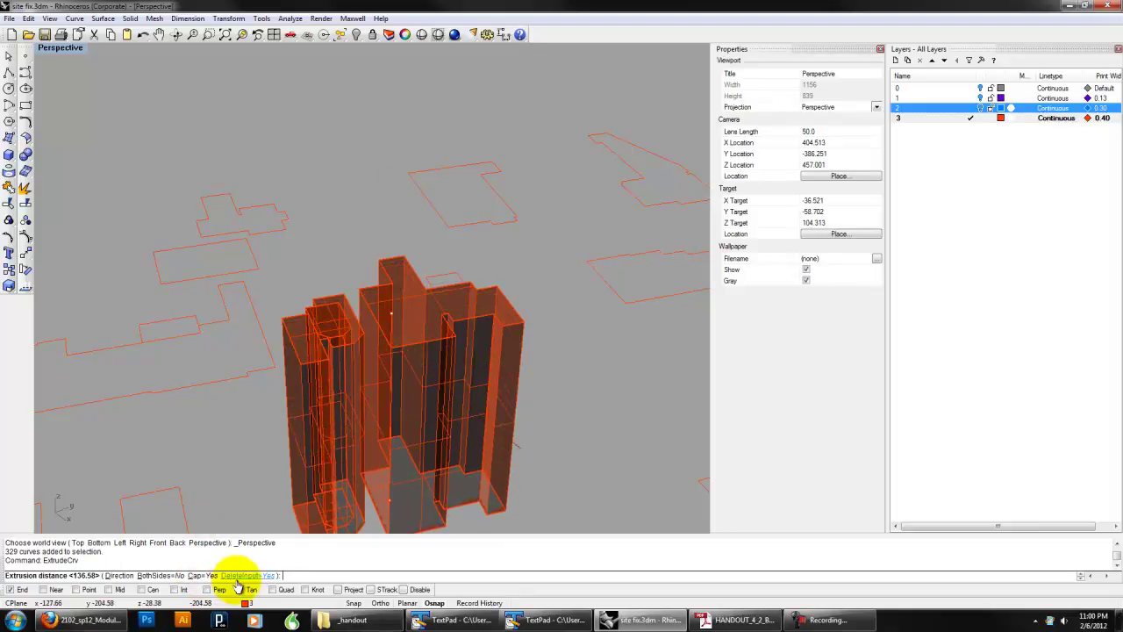
{"action": "left_click", "coordinate": [202, 576]}
{"action": "left_click", "coordinate": [202, 576]}
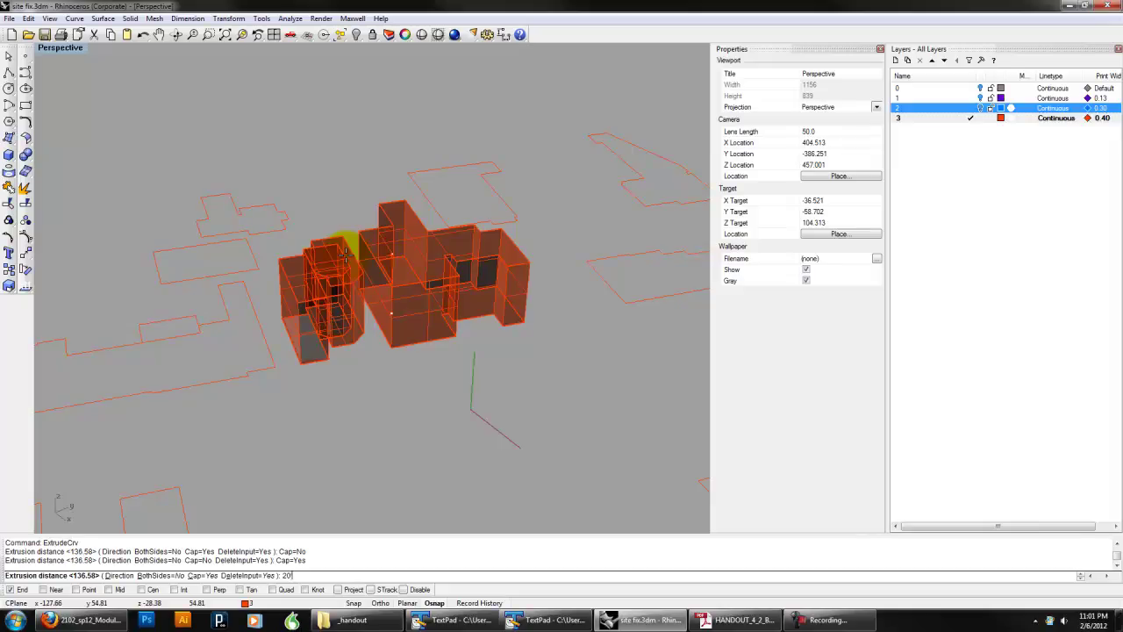
{"action": "key", "text": "Return"}
Step: Extrude the long stepped building outline across the road from the first buildings 30' as a capped solid
{"action": "right_click_drag", "start_coordinate": [346, 255], "coordinate": [455, 251]}
{"action": "scroll", "coordinate": [524, 325], "scroll_direction": "down", "scroll_amount": 5}
{"action": "left_click", "coordinate": [519, 275]}
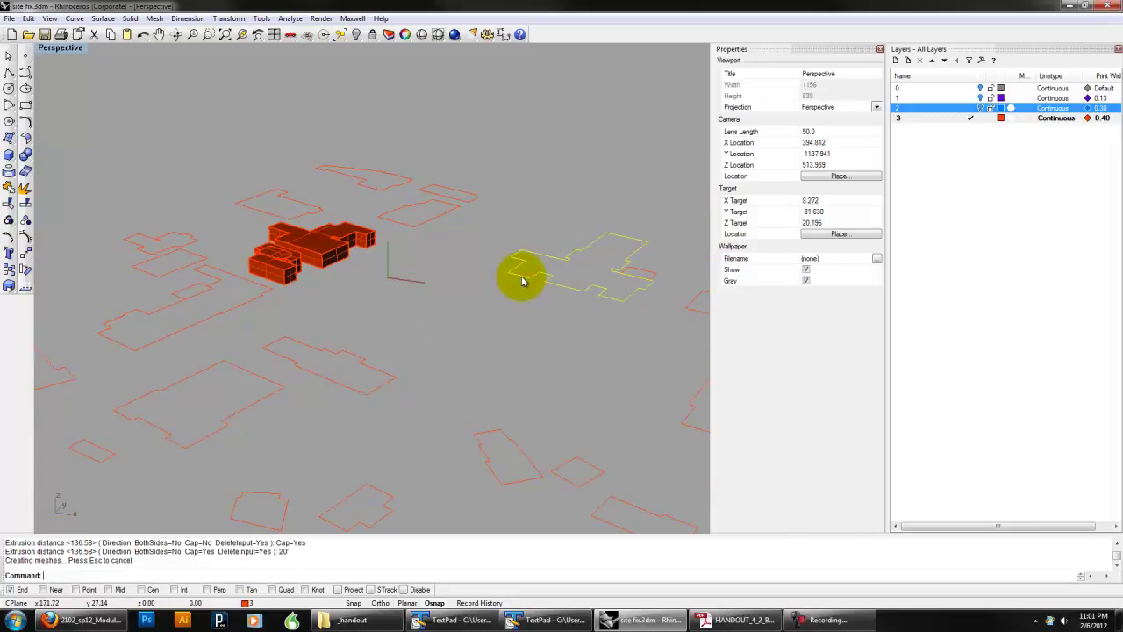
{"action": "left_click", "coordinate": [394, 377]}
{"action": "left_click", "coordinate": [396, 380]}
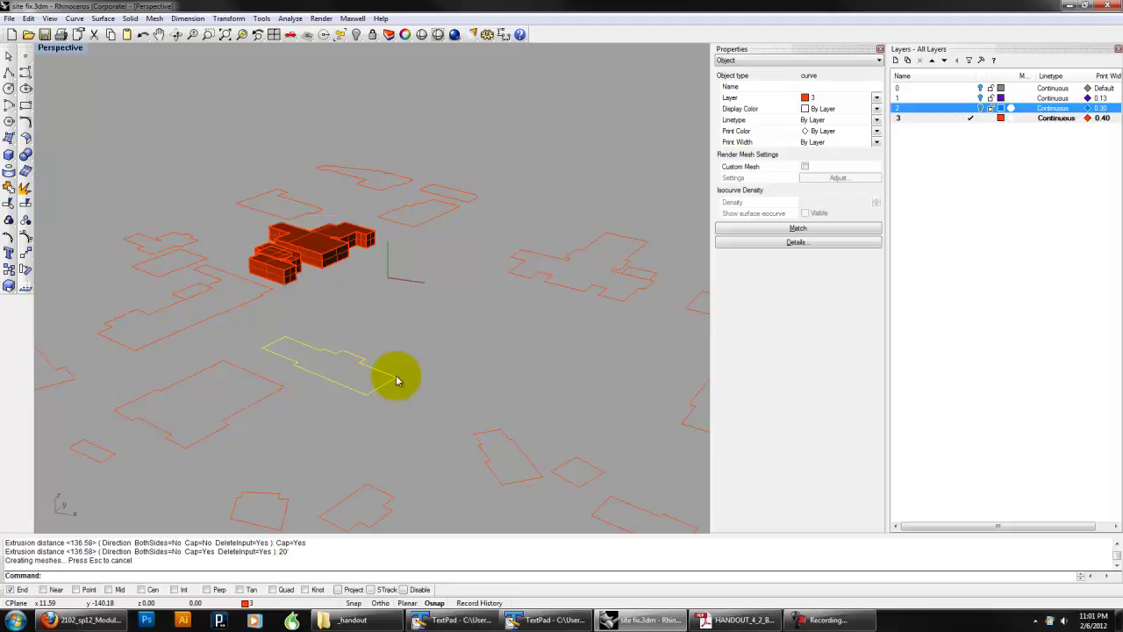
{"action": "right_click", "coordinate": [397, 380]}
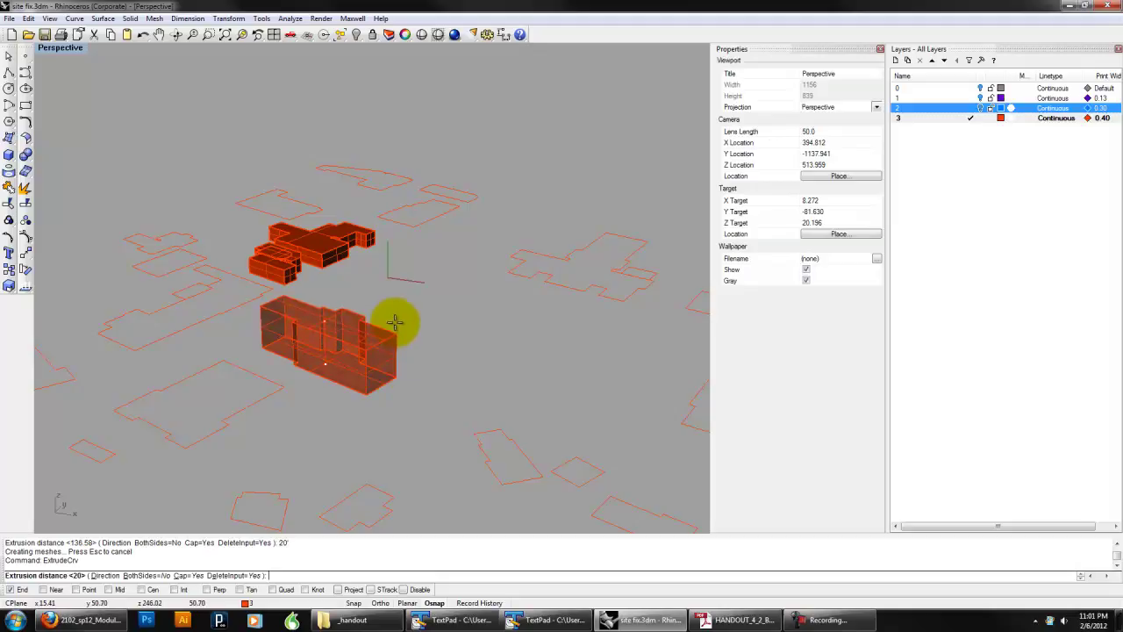
{"action": "key", "text": "Return"}
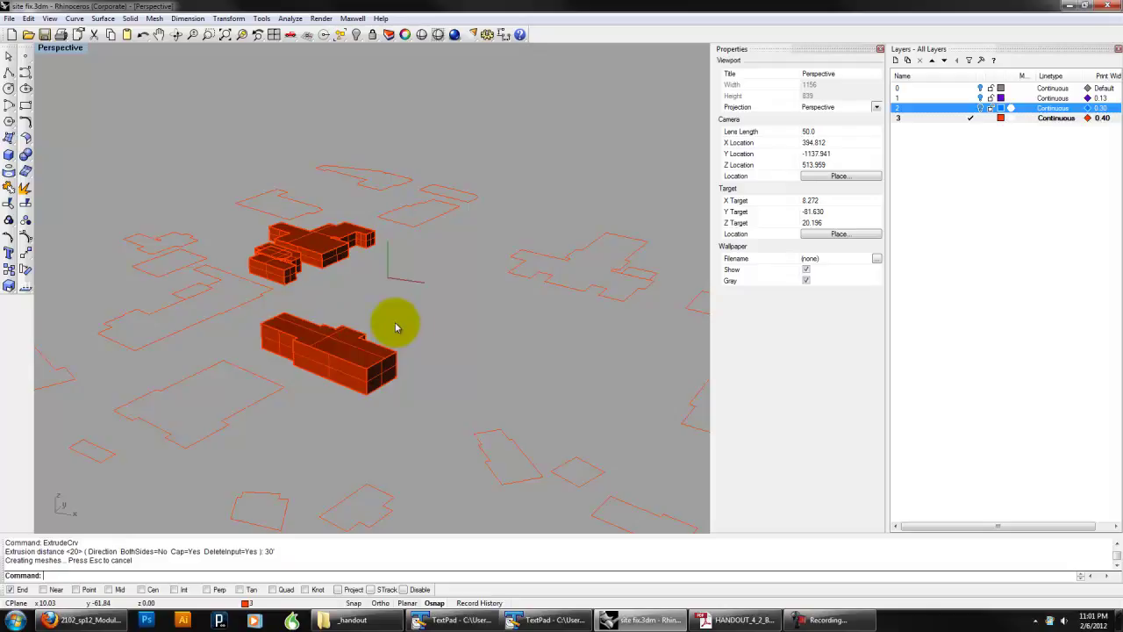
Step: Extrude the large multi-winged building outline on the far side of the origin 36' as a capped solid
{"action": "left_click", "coordinate": [552, 286]}
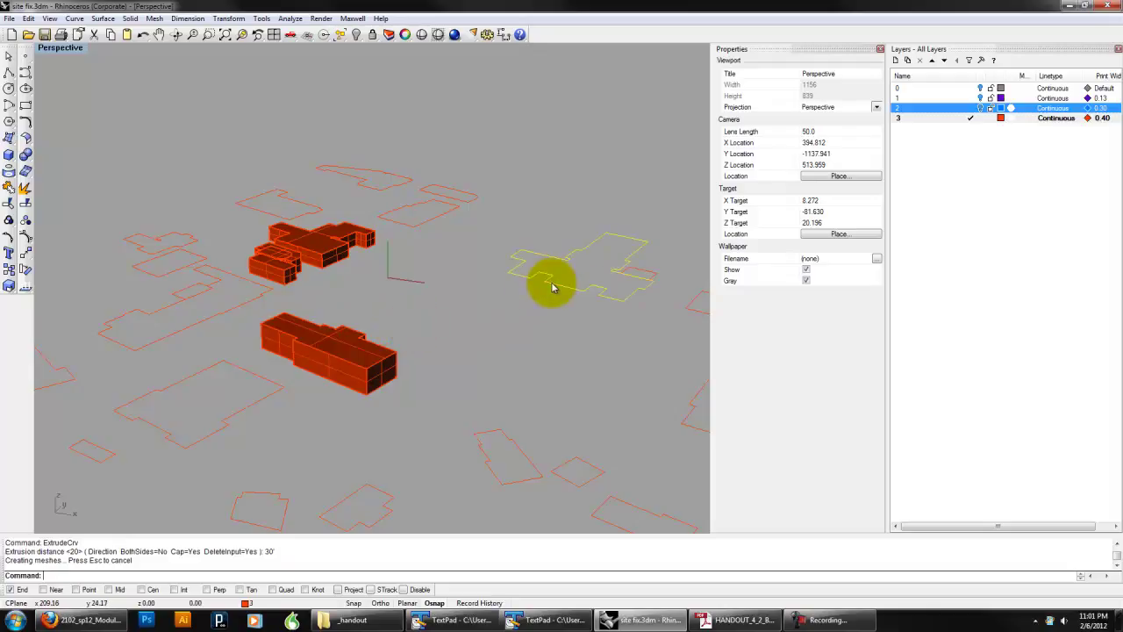
{"action": "right_click", "coordinate": [546, 328]}
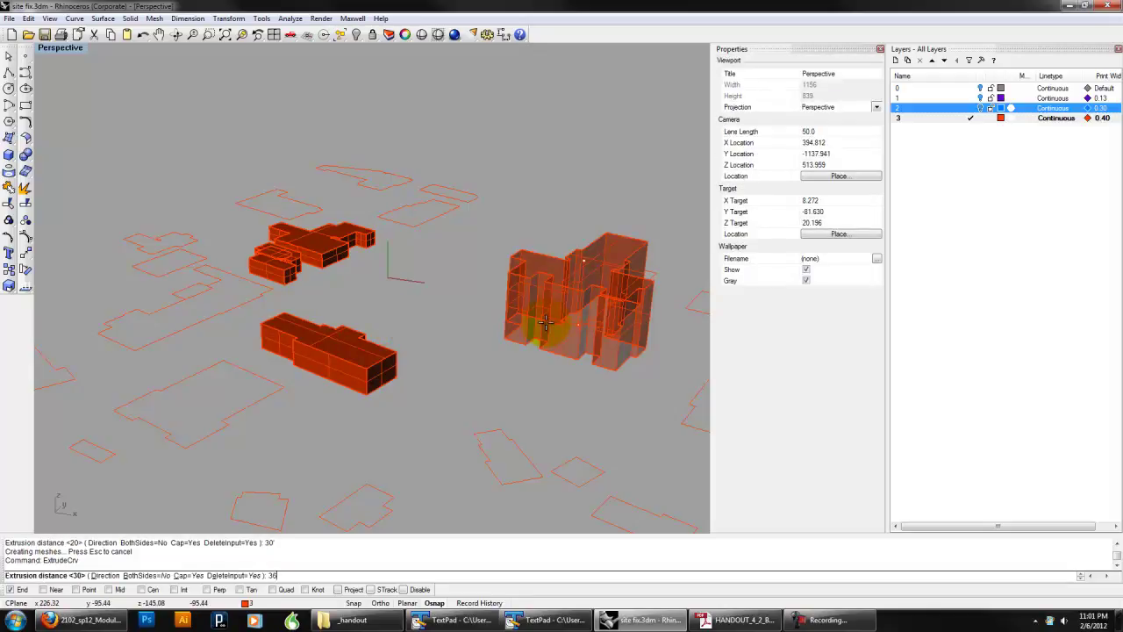
{"action": "type", "text": "36"}
{"action": "key", "text": "Return"}
Step: Extrude the long L-shaped building outline beside the first group of buildings 25' as a capped solid
{"action": "right_click_drag", "start_coordinate": [545, 328], "coordinate": [286, 296]}
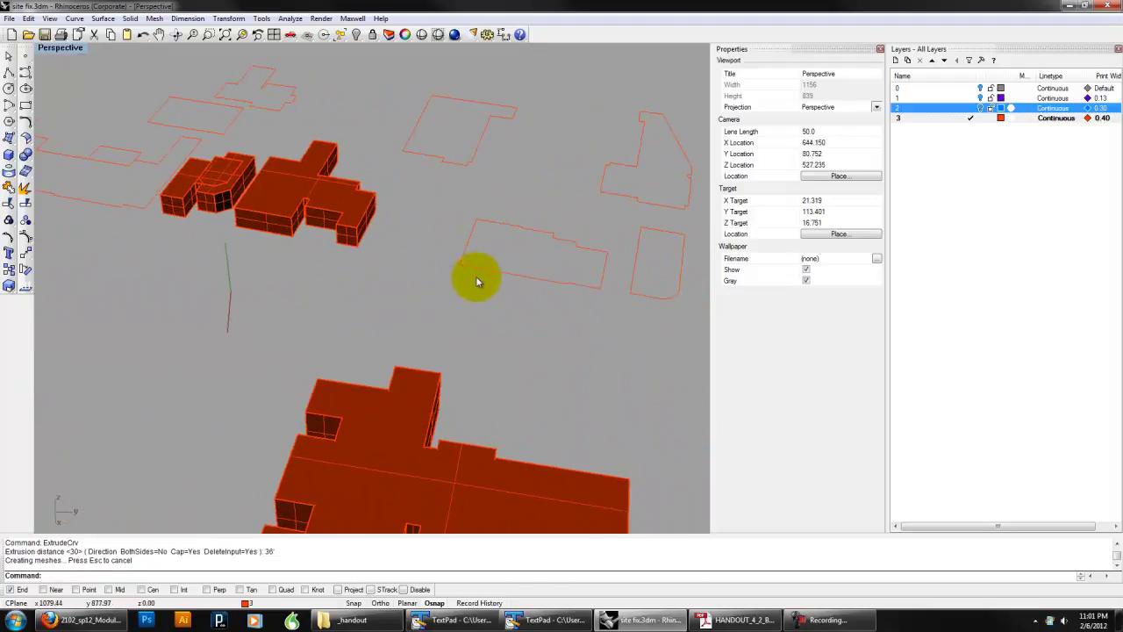
{"action": "scroll", "coordinate": [439, 322], "scroll_direction": "down", "scroll_amount": 5}
{"action": "right_click_drag", "start_coordinate": [413, 328], "coordinate": [477, 338]}
{"action": "right_click_drag", "start_coordinate": [364, 318], "coordinate": [465, 302], "text": "shift"}
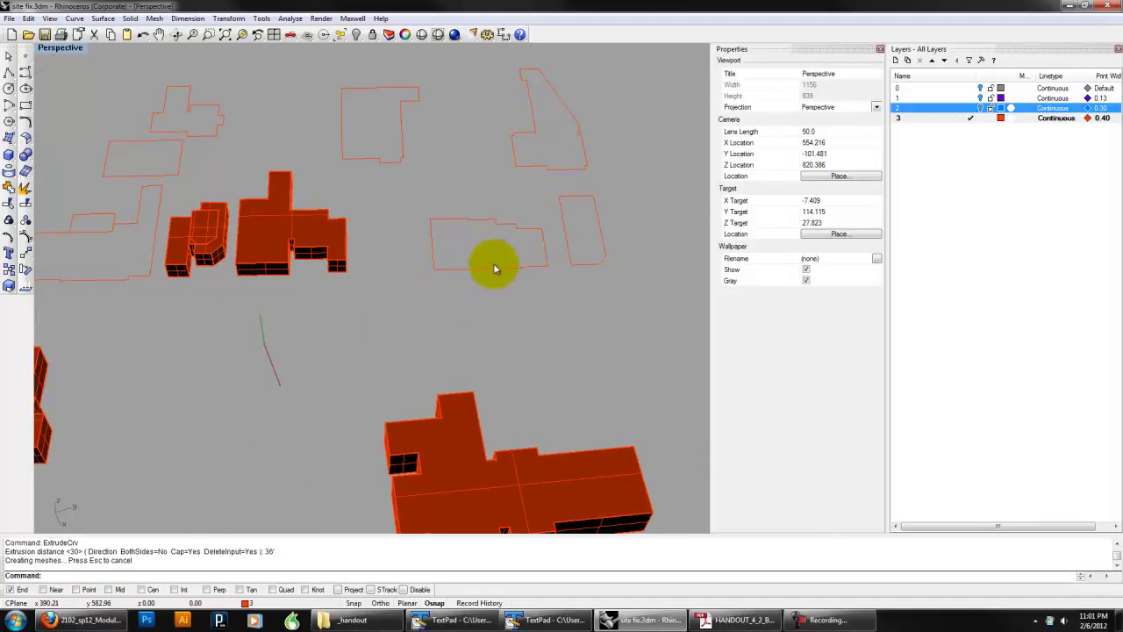
{"action": "right_click_drag", "start_coordinate": [408, 269], "coordinate": [324, 249], "text": "shift"}
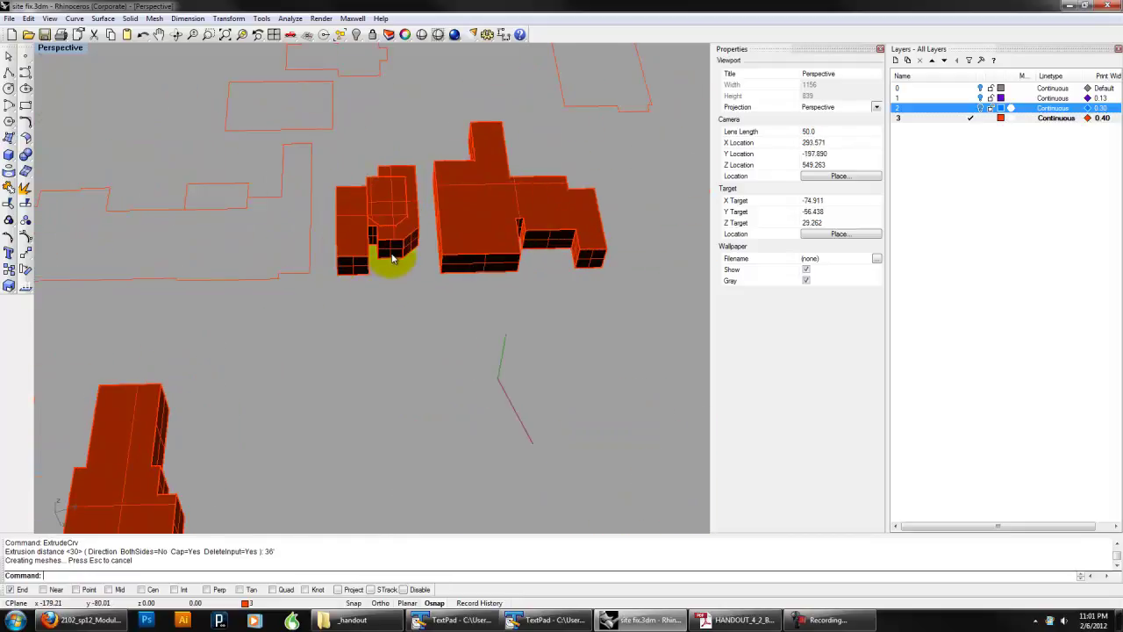
{"action": "right_click_drag", "start_coordinate": [380, 316], "coordinate": [421, 371]}
{"action": "left_click", "coordinate": [342, 327]}
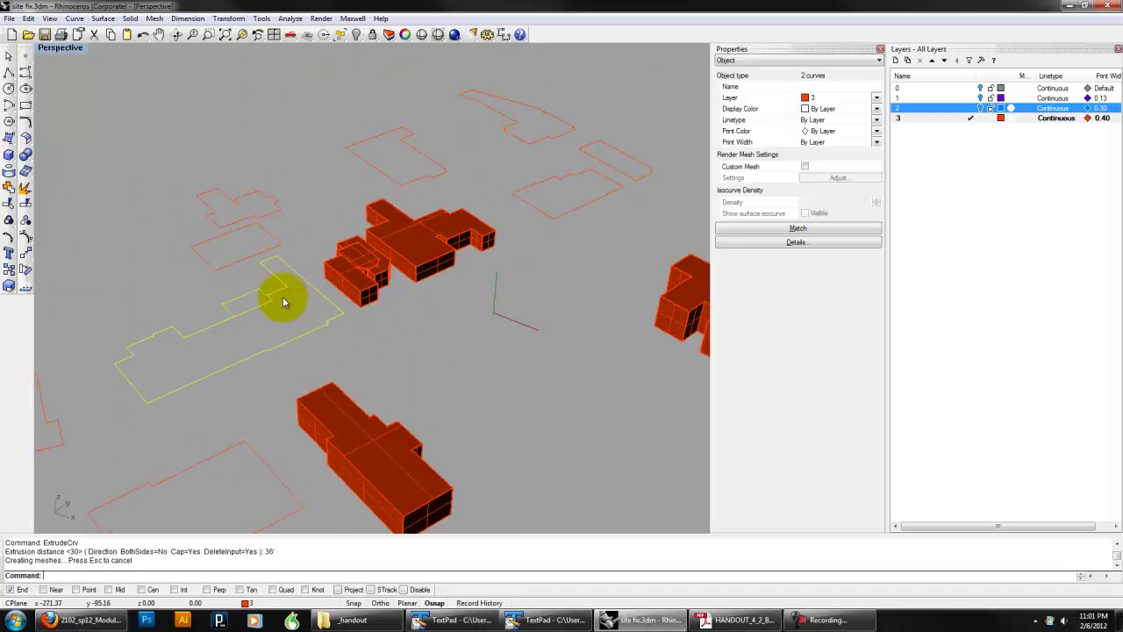
{"action": "left_click", "coordinate": [427, 356]}
{"action": "left_click", "coordinate": [333, 326]}
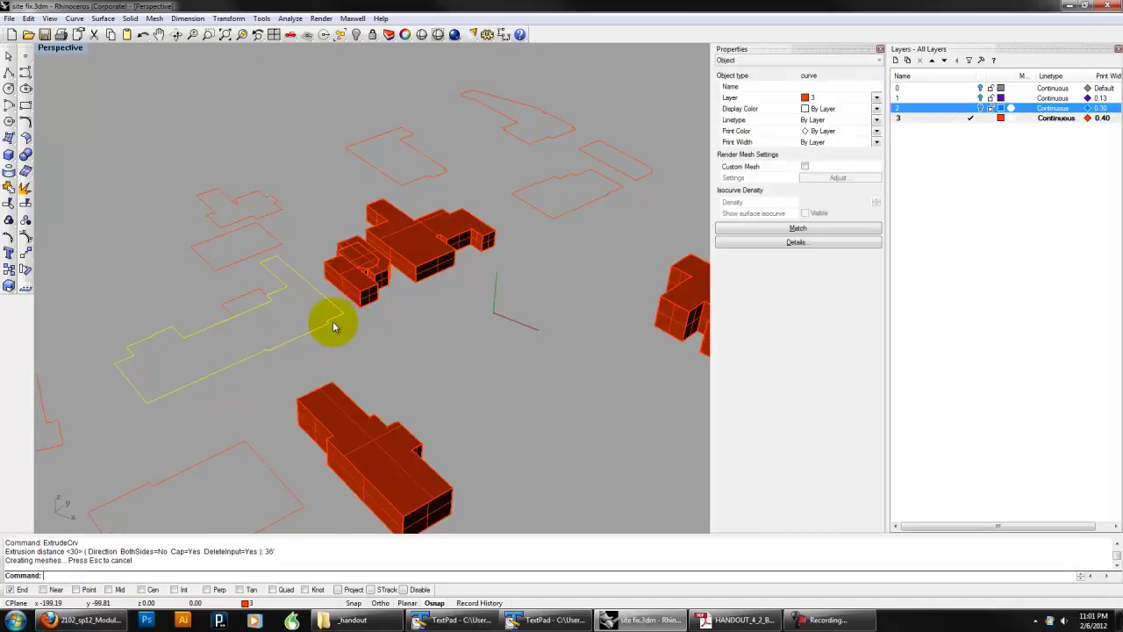
{"action": "key", "text": "Return"}
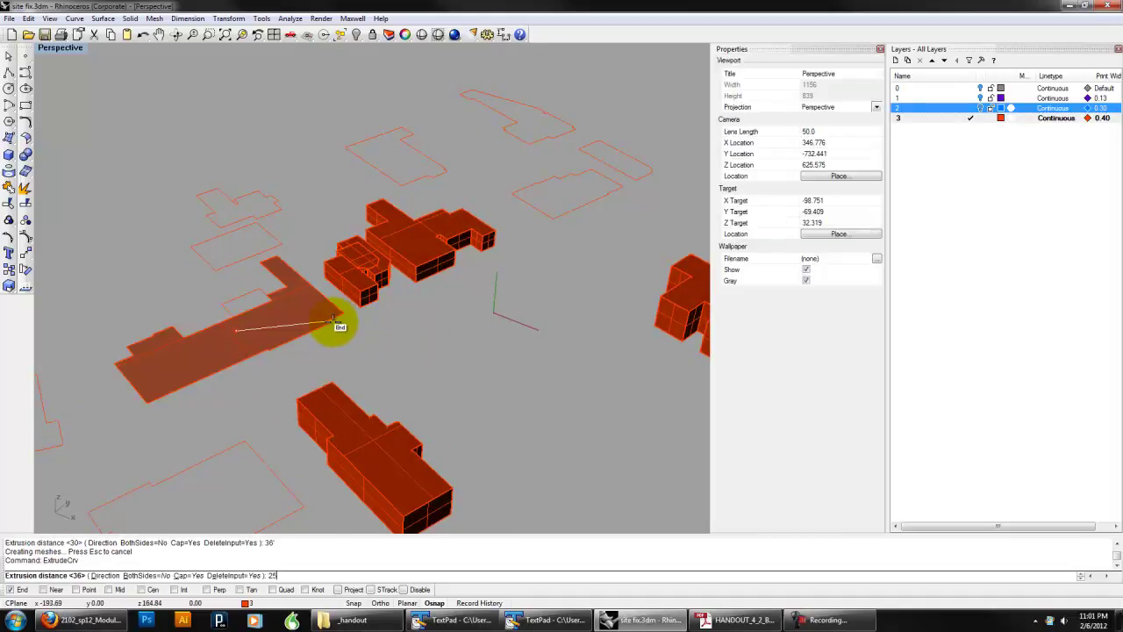
{"action": "type", "text": "25"}
{"action": "key", "text": "Return"}
Step: Turn layers 0, 1 and 2 back on and review the extruded buildings on the site blocks
{"action": "right_click_drag", "start_coordinate": [294, 338], "coordinate": [459, 379]}
{"action": "right_click_drag", "start_coordinate": [609, 427], "coordinate": [439, 396]}
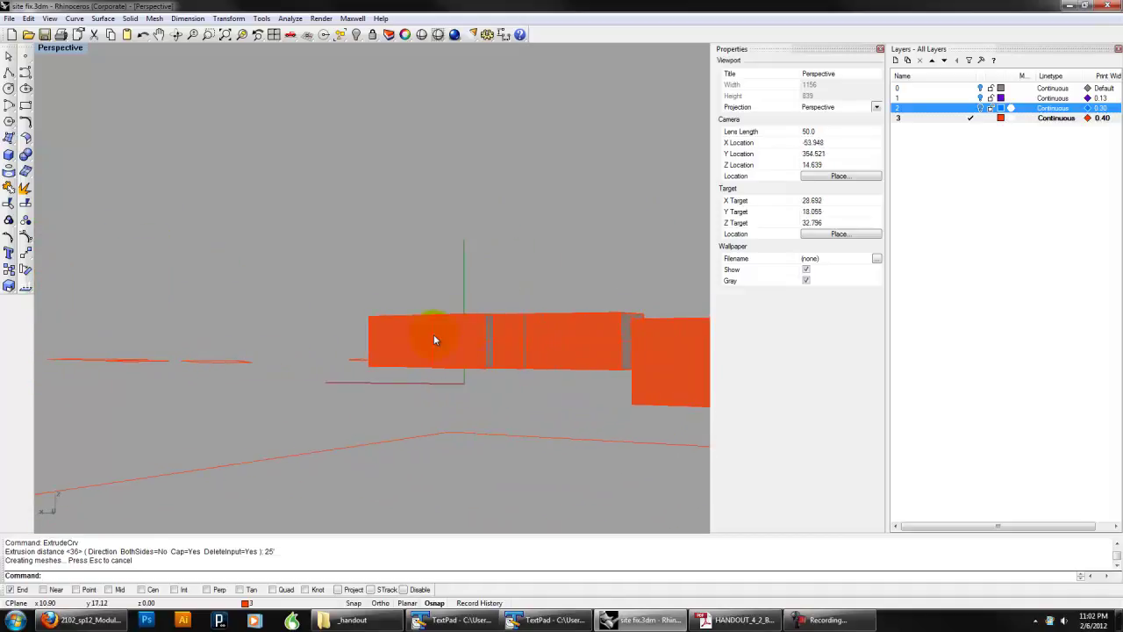
{"action": "left_click", "coordinate": [981, 98]}
{"action": "left_click", "coordinate": [982, 99]}
{"action": "left_click", "coordinate": [981, 90]}
{"action": "right_click_drag", "start_coordinate": [588, 239], "coordinate": [582, 277]}
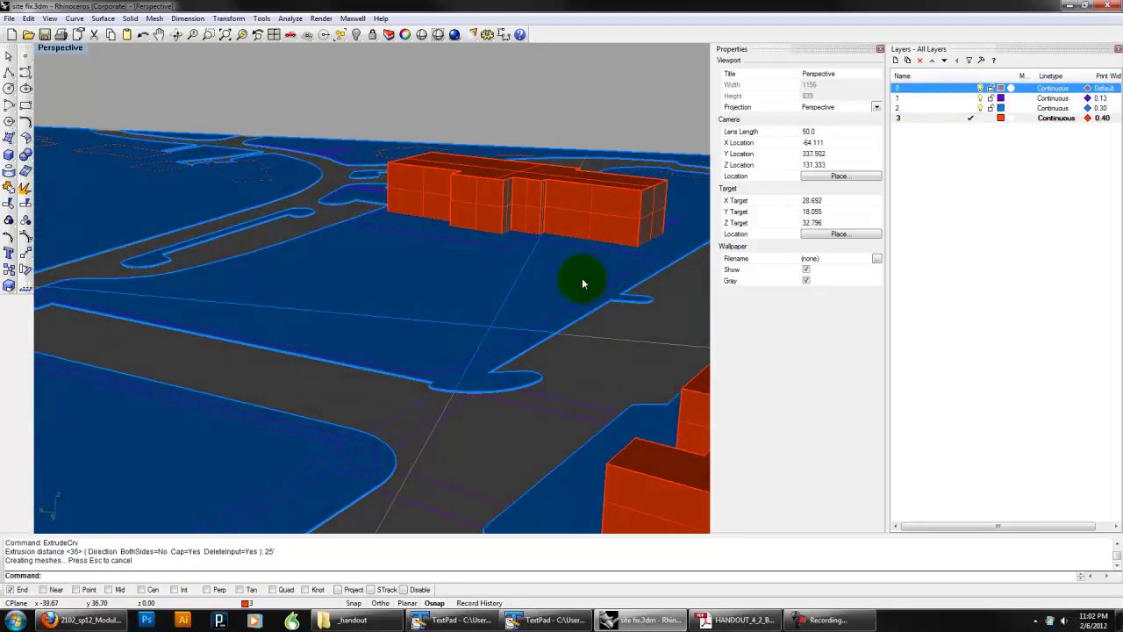
{"action": "scroll", "coordinate": [582, 277], "scroll_direction": "down", "scroll_amount": 18}
{"action": "right_click_drag", "start_coordinate": [532, 349], "coordinate": [524, 314]}
{"action": "right_click_drag", "start_coordinate": [597, 294], "coordinate": [411, 270], "text": "shift"}
{"action": "scroll", "coordinate": [375, 236], "scroll_direction": "up", "scroll_amount": 5}
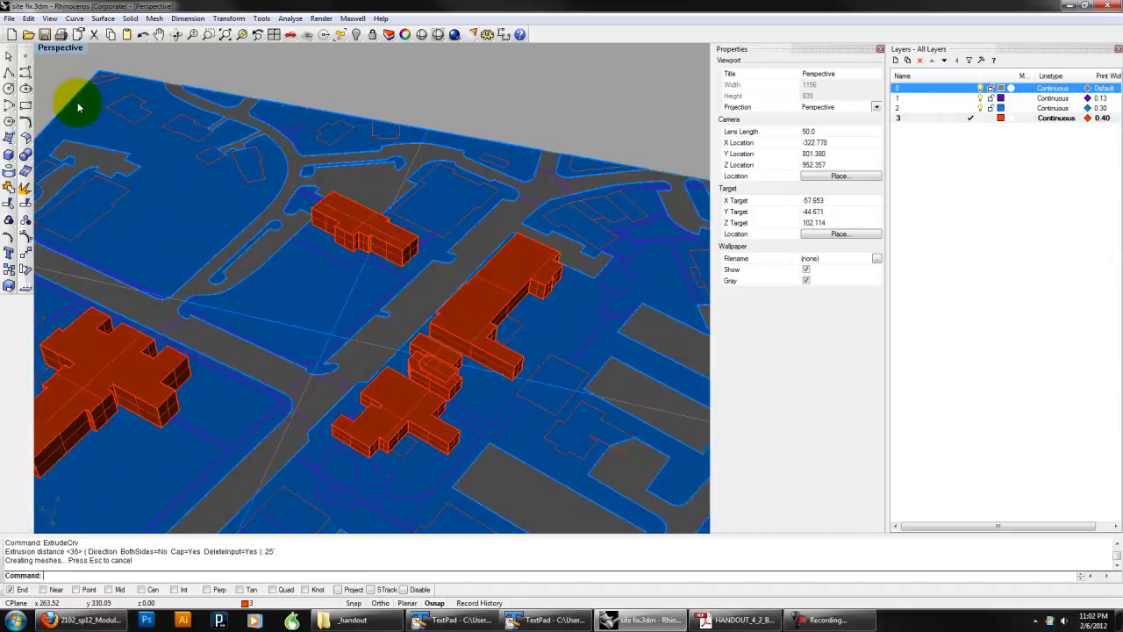
Step: Restore the four-viewport layout and show the Perspective view's camera, framing it in the second Perspective viewport
{"action": "double_click", "coordinate": [62, 49]}
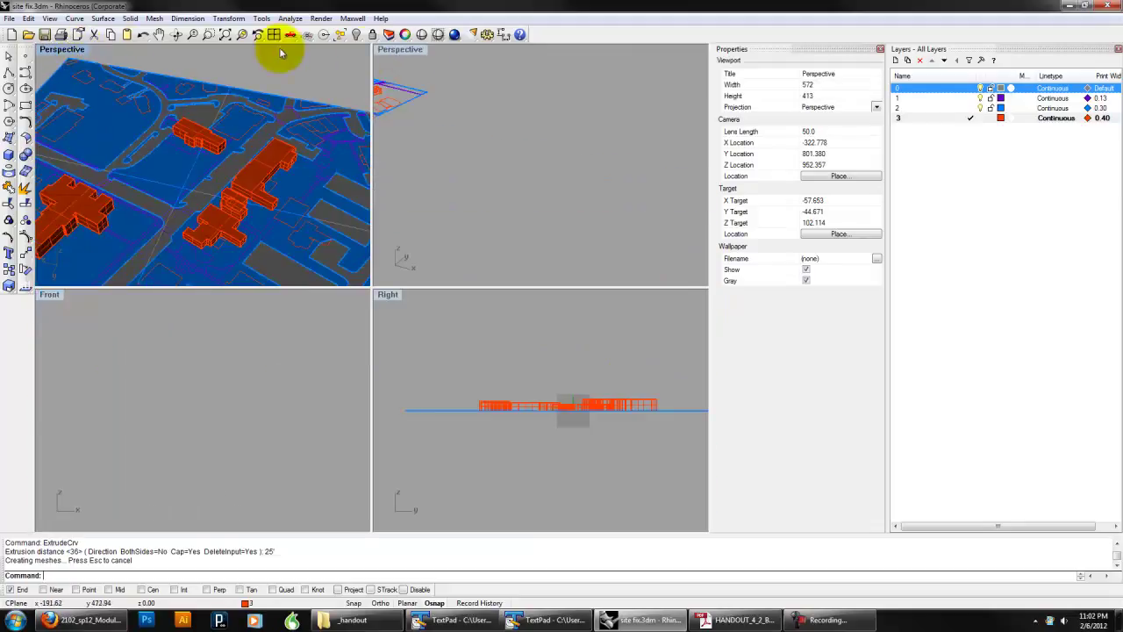
{"action": "key", "text": "F6"}
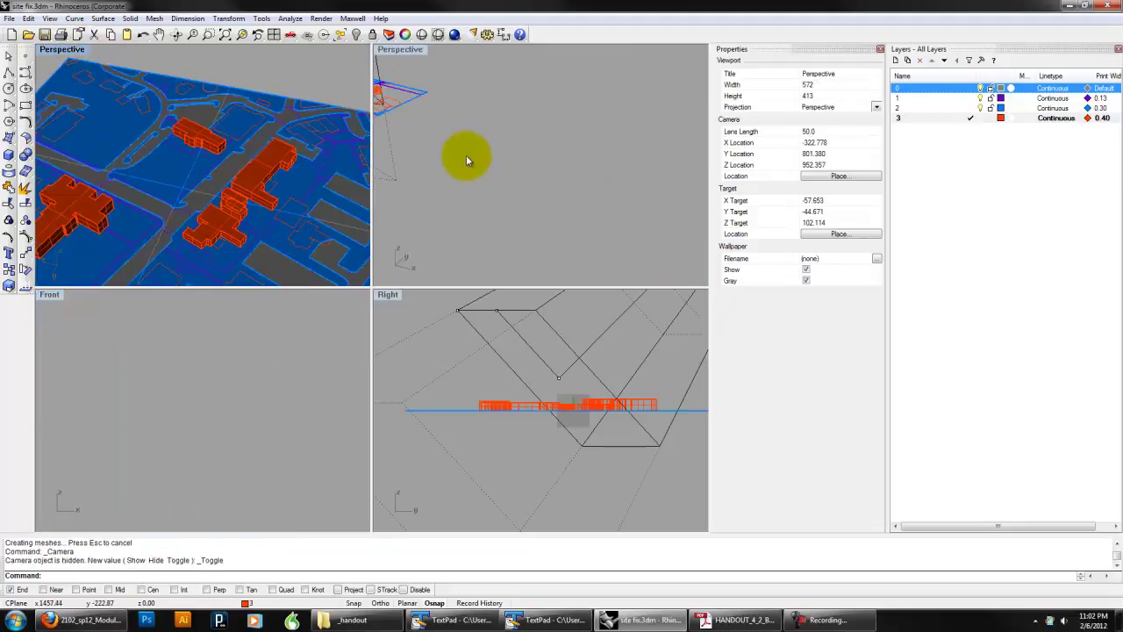
{"action": "right_click_drag", "start_coordinate": [466, 156], "coordinate": [572, 210], "text": "shift"}
{"action": "scroll", "coordinate": [589, 233], "scroll_direction": "down", "scroll_amount": 5}
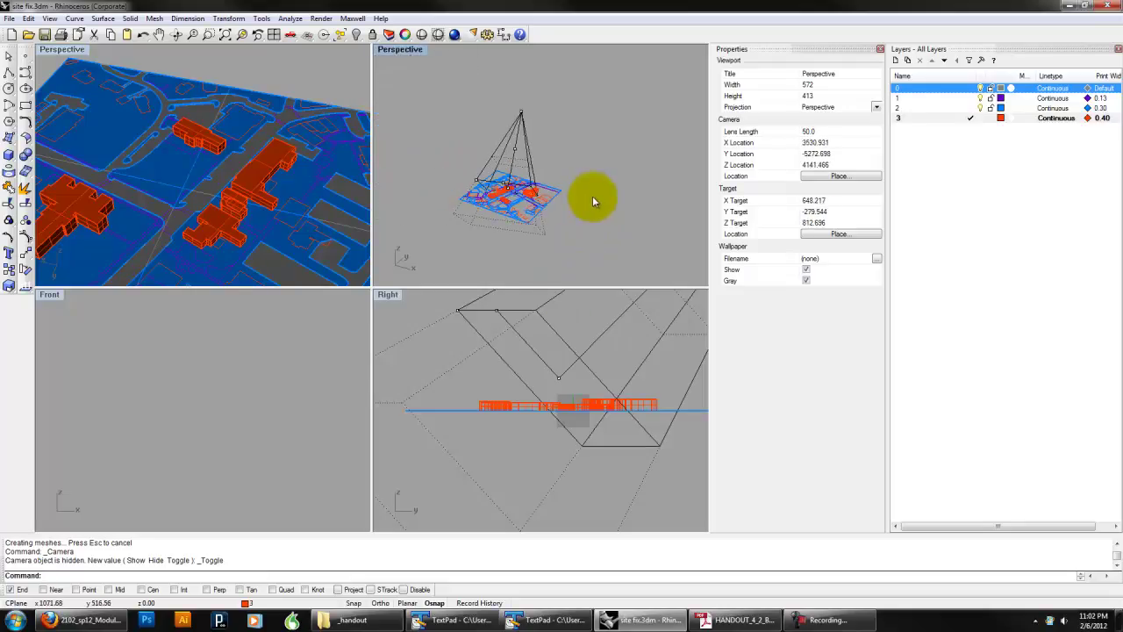
Step: Change the Front viewport to the world Top view and frame the site plan in it
{"action": "left_click", "coordinate": [145, 329]}
{"action": "type", "text": "To"}
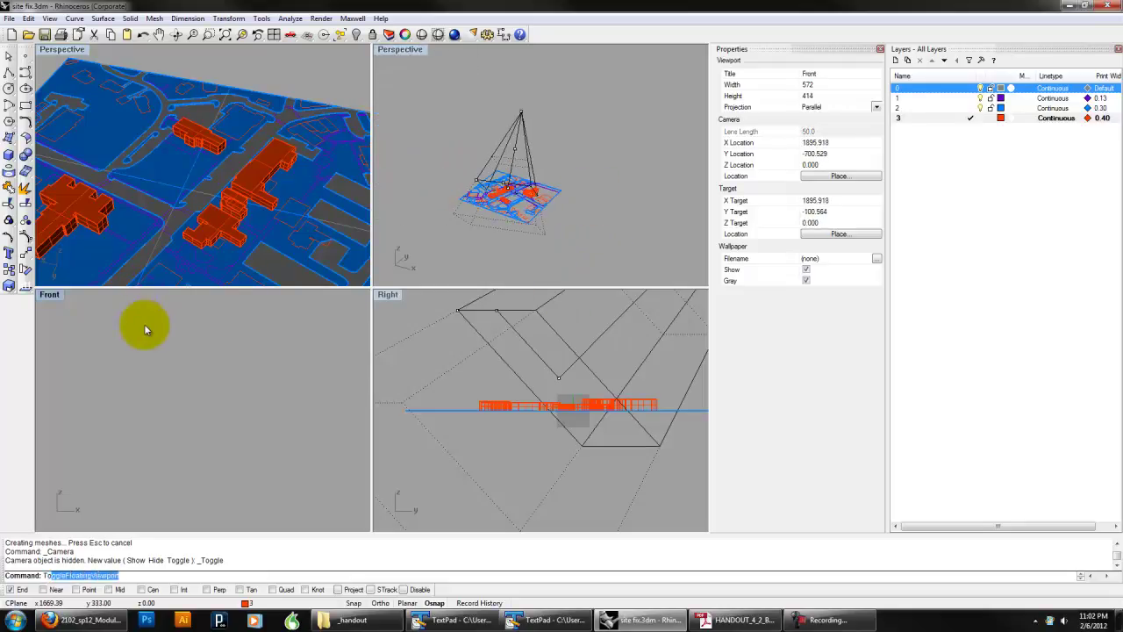
{"action": "type", "text": "p"}
{"action": "key", "text": "Return"}
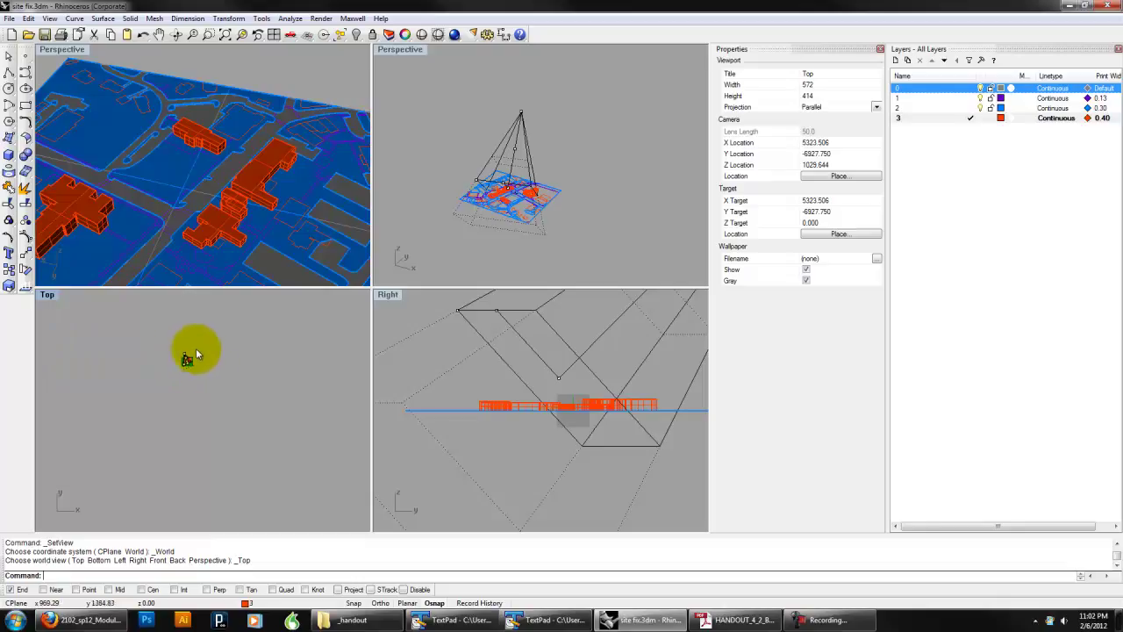
{"action": "scroll", "coordinate": [184, 348], "scroll_direction": "up", "scroll_amount": 10}
{"action": "right_click_drag", "start_coordinate": [242, 477], "coordinate": [248, 395]}
{"action": "scroll", "coordinate": [203, 413], "scroll_direction": "up", "scroll_amount": 6}
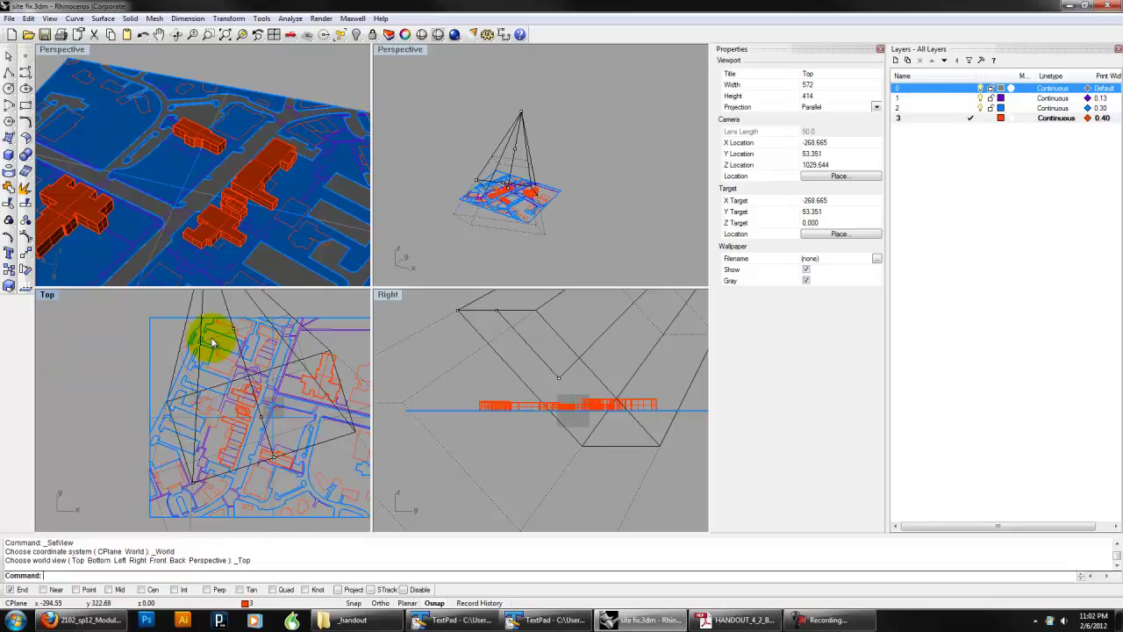
{"action": "right_click_drag", "start_coordinate": [211, 343], "coordinate": [238, 395]}
Step: Reposition the Perspective camera in the Top view, placing it by the road intersection with object snaps disabled
{"action": "left_click_drag", "start_coordinate": [217, 336], "coordinate": [247, 504]}
{"action": "right_click_drag", "start_coordinate": [247, 505], "coordinate": [230, 387]}
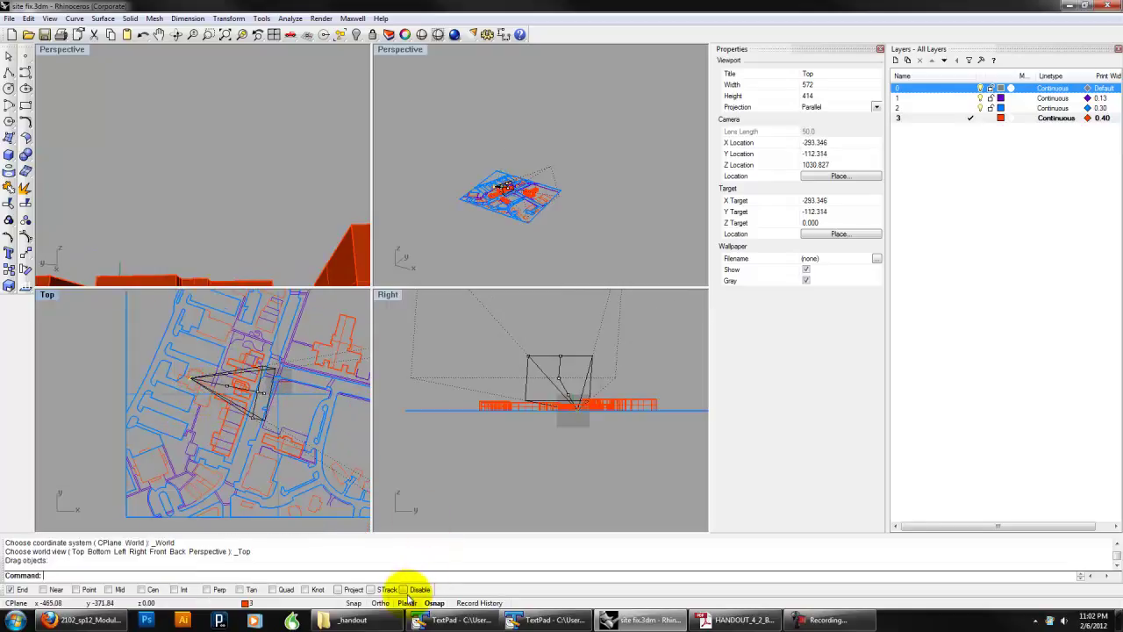
{"action": "scroll", "coordinate": [221, 406], "scroll_direction": "down", "scroll_amount": 2}
{"action": "left_click_drag", "start_coordinate": [126, 348], "coordinate": [220, 312]}
Step: Lower the camera target to building height in the Right view for a street-level perspective
{"action": "right_click_drag", "start_coordinate": [572, 389], "coordinate": [525, 388]}
{"action": "scroll", "coordinate": [525, 387], "scroll_direction": "up", "scroll_amount": 10}
{"action": "left_click_drag", "start_coordinate": [495, 372], "coordinate": [433, 451]}
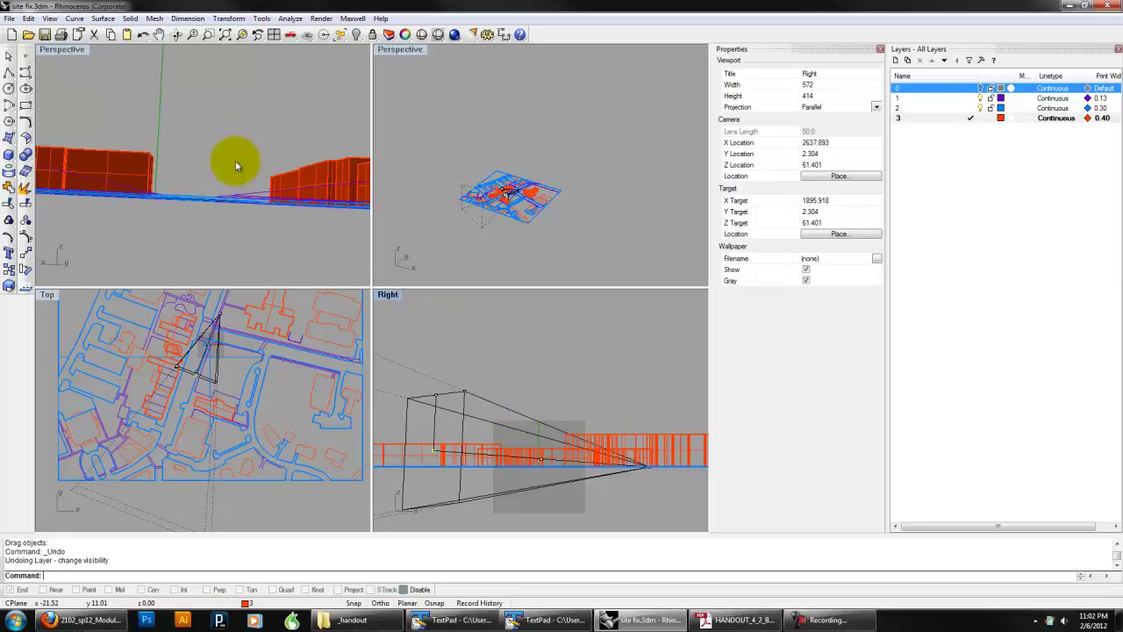
Step: Change the Right viewport to the world Perspective view and return to the four-viewport layout
{"action": "double_click", "coordinate": [389, 296]}
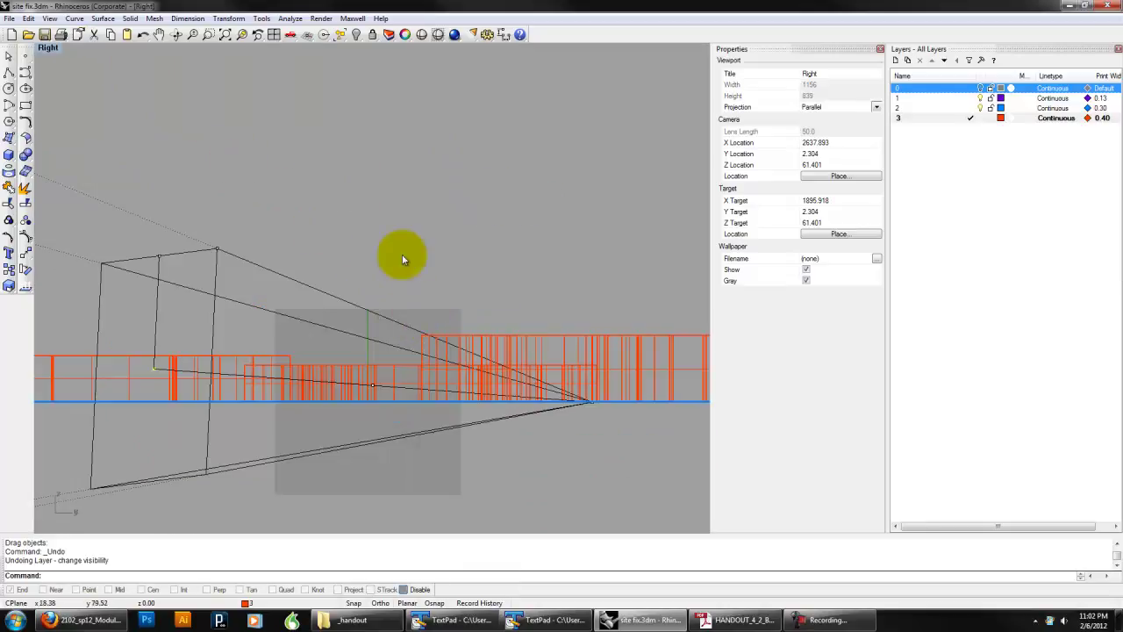
{"action": "left_click", "coordinate": [48, 48]}
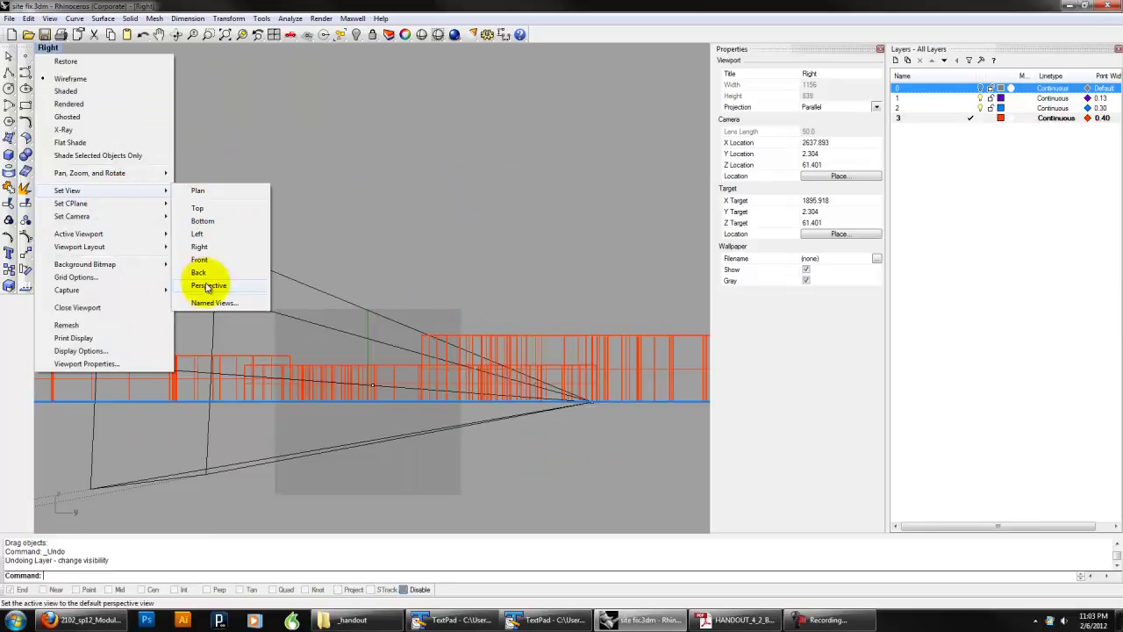
{"action": "left_click", "coordinate": [202, 281]}
{"action": "double_click", "coordinate": [63, 49]}
{"action": "right_click_drag", "start_coordinate": [428, 270], "coordinate": [422, 242]}
{"action": "right_click_drag", "start_coordinate": [443, 177], "coordinate": [522, 167], "text": "shift"}
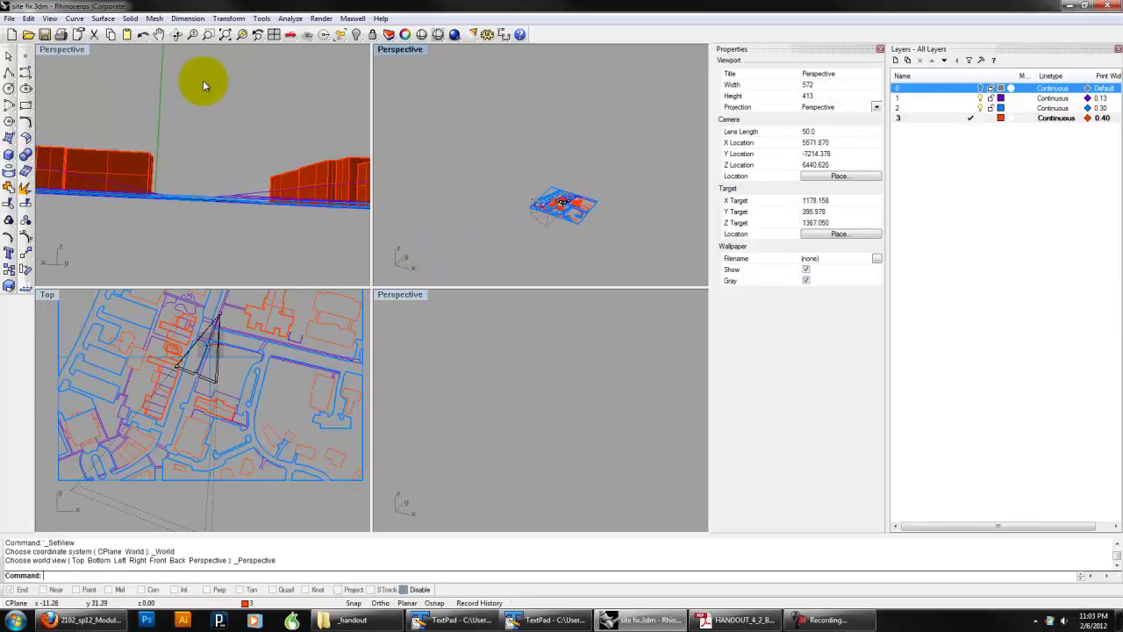
Step: Reset the second Perspective viewport to the default perspective, zoom in on the site, and hide the camera
{"action": "left_click", "coordinate": [203, 83]}
{"action": "right_click", "coordinate": [400, 48]}
{"action": "mouse_move", "coordinate": [413, 192]}
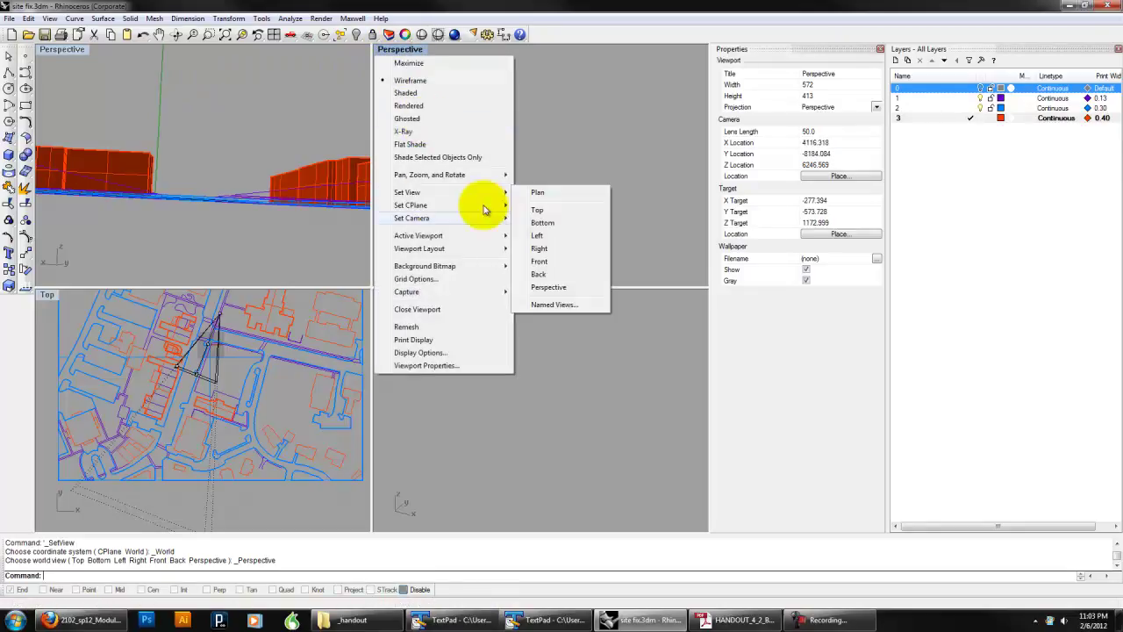
{"action": "left_click", "coordinate": [558, 290]}
{"action": "scroll", "coordinate": [568, 200], "scroll_direction": "up", "scroll_amount": 6}
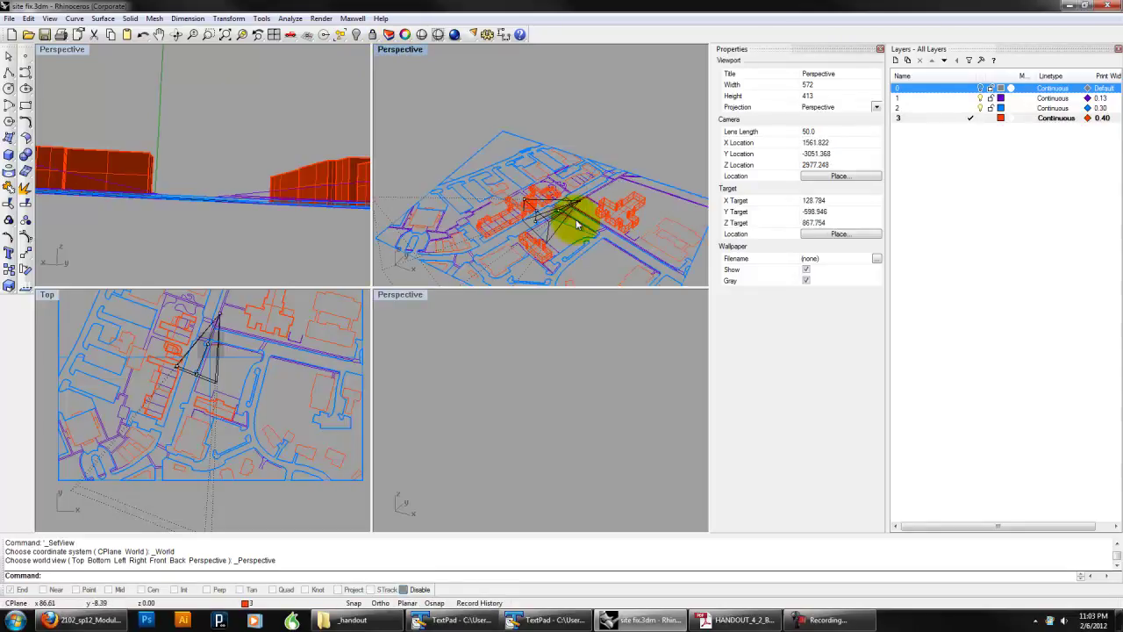
{"action": "key", "text": "F6"}
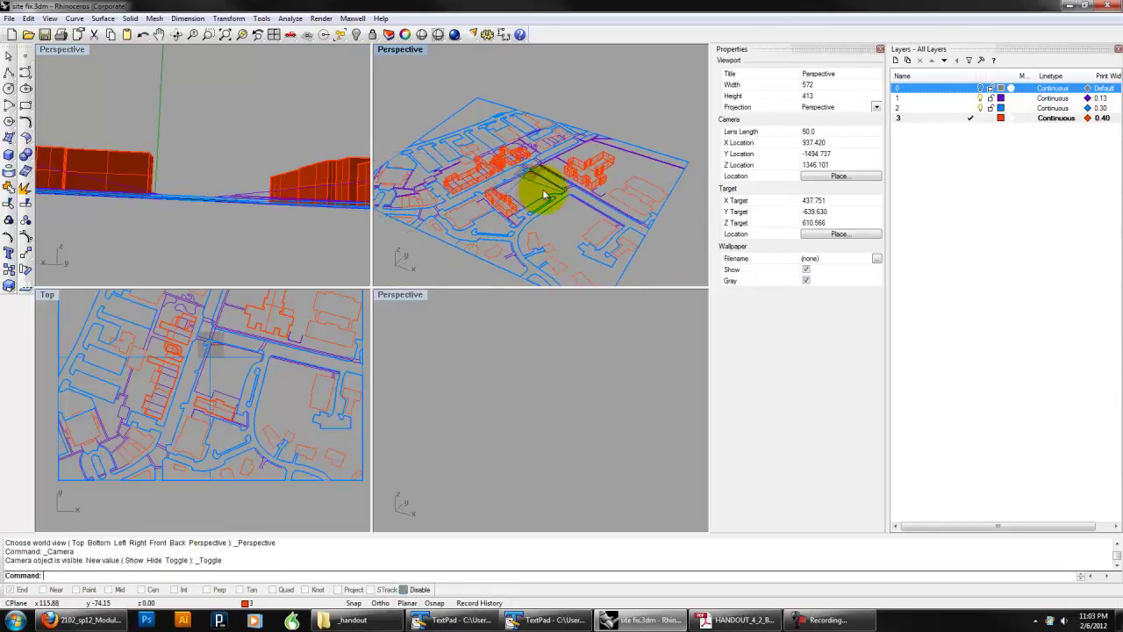
Step: Bring the second Perspective view down close to the ground near the road intersection and show its camera
{"action": "scroll", "coordinate": [544, 195], "scroll_direction": "up", "scroll_amount": 8}
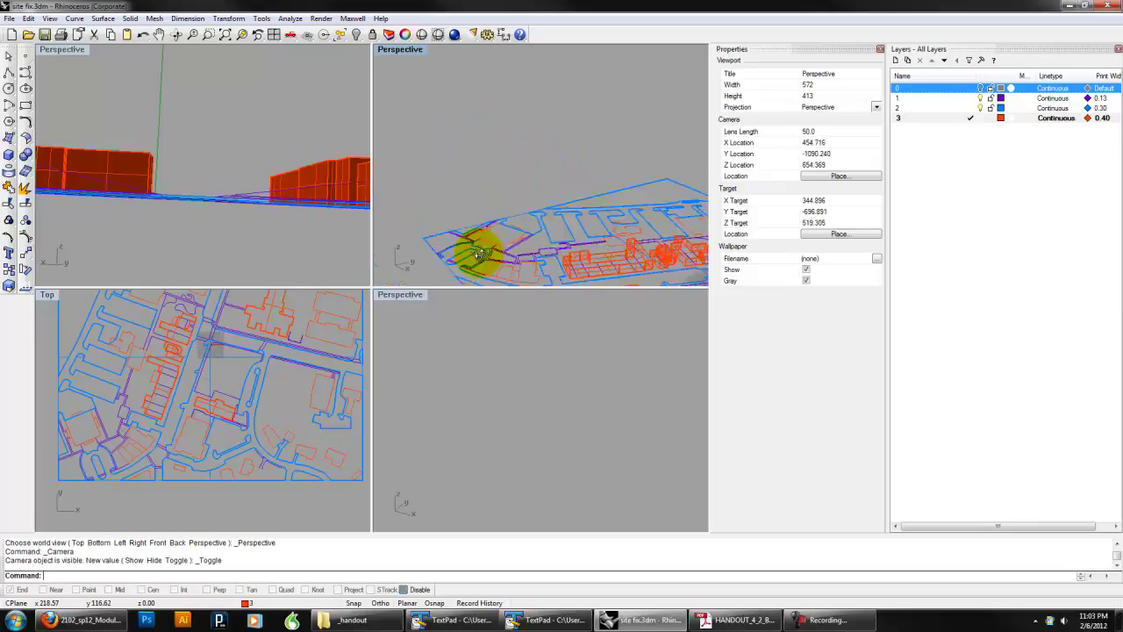
{"action": "right_click_drag", "start_coordinate": [576, 226], "coordinate": [474, 251]}
{"action": "scroll", "coordinate": [514, 231], "scroll_direction": "down", "scroll_amount": 3}
{"action": "scroll", "coordinate": [459, 251], "scroll_direction": "up", "scroll_amount": 10}
{"action": "right_click_drag", "start_coordinate": [547, 240], "coordinate": [263, 125]}
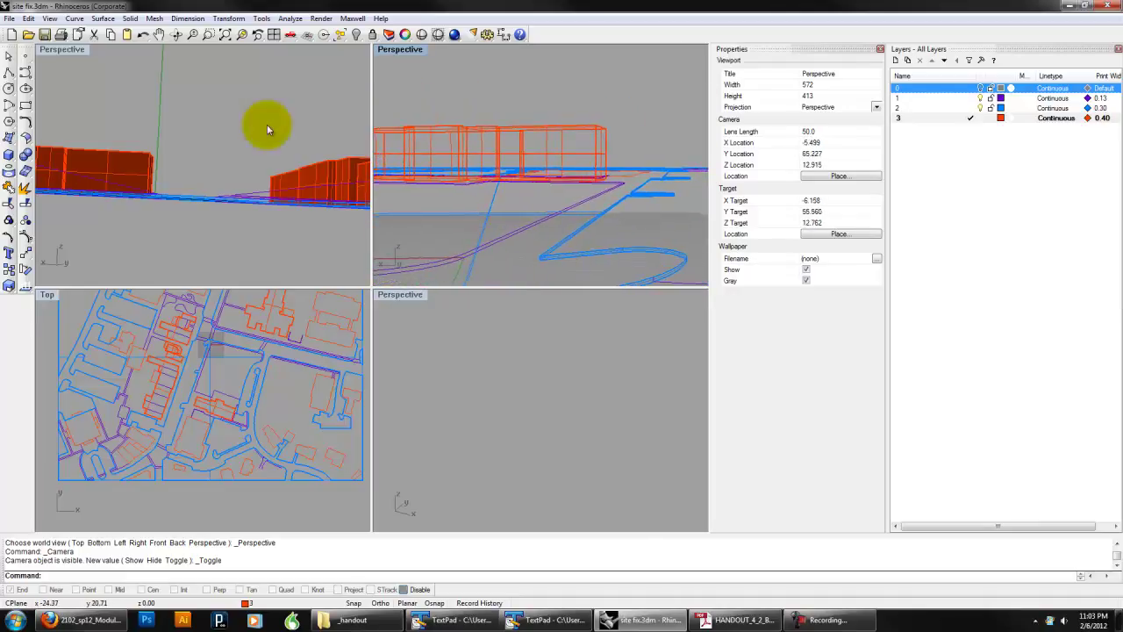
{"action": "right_click_drag", "start_coordinate": [471, 170], "coordinate": [622, 128], "text": "shift"}
{"action": "key", "text": "F6"}
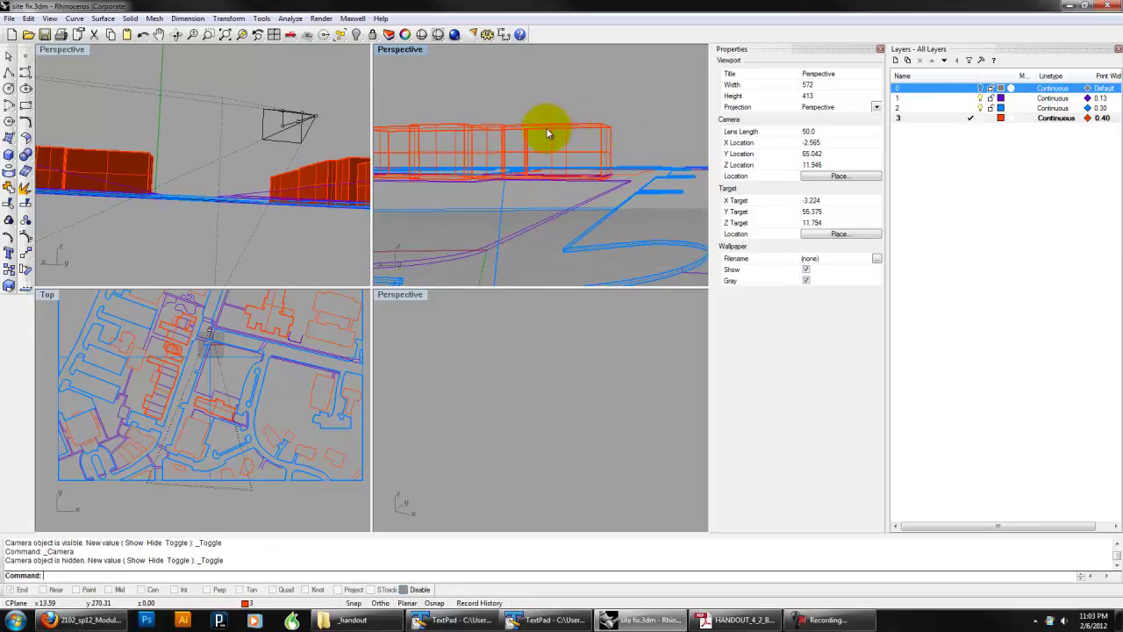
Step: Move the camera's target south in the Top view to about X -9, Y -34, lengthening the view cone
{"action": "scroll", "coordinate": [237, 390], "scroll_direction": "up", "scroll_amount": 10}
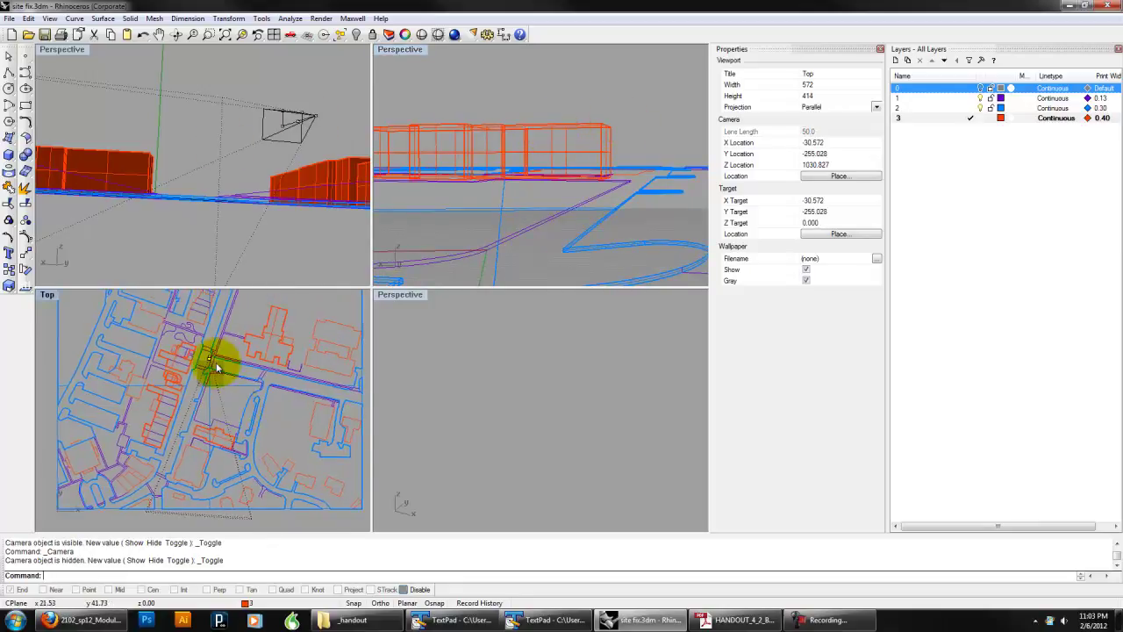
{"action": "scroll", "coordinate": [208, 357], "scroll_direction": "up", "scroll_amount": 3}
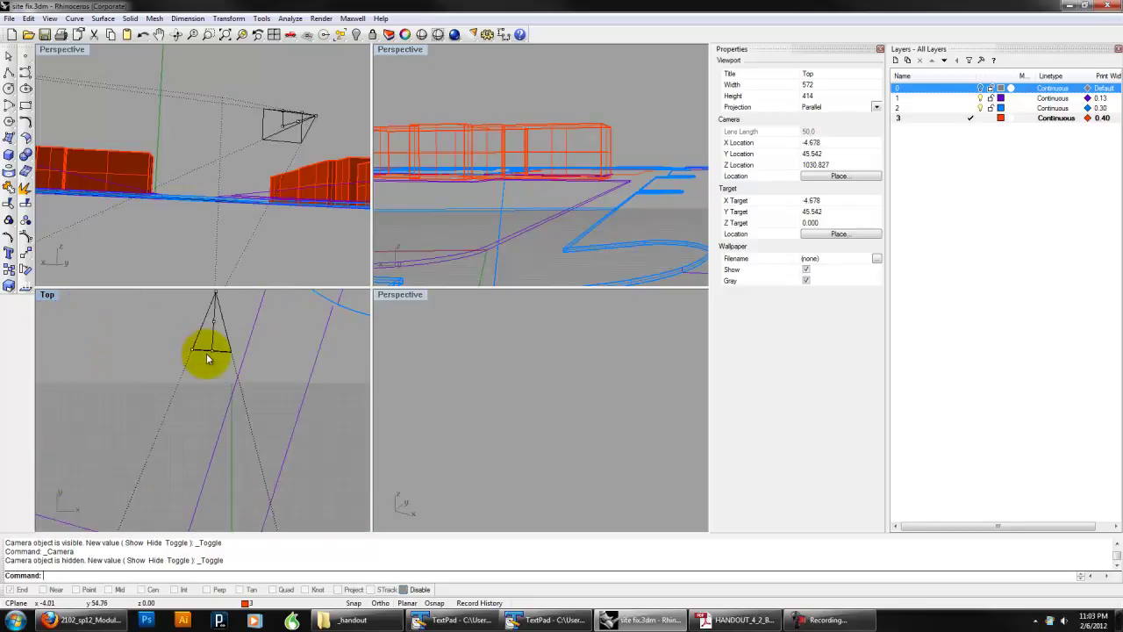
{"action": "left_click", "coordinate": [283, 129]}
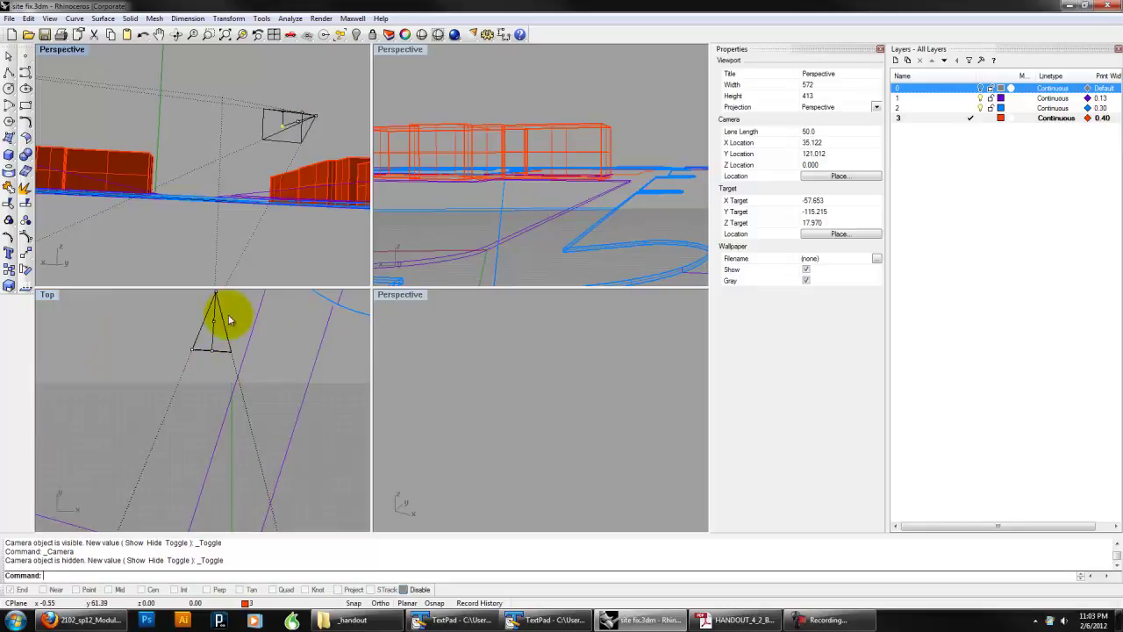
{"action": "left_click_drag", "start_coordinate": [215, 354], "coordinate": [202, 511]}
{"action": "scroll", "coordinate": [223, 431], "scroll_direction": "down", "scroll_amount": 6}
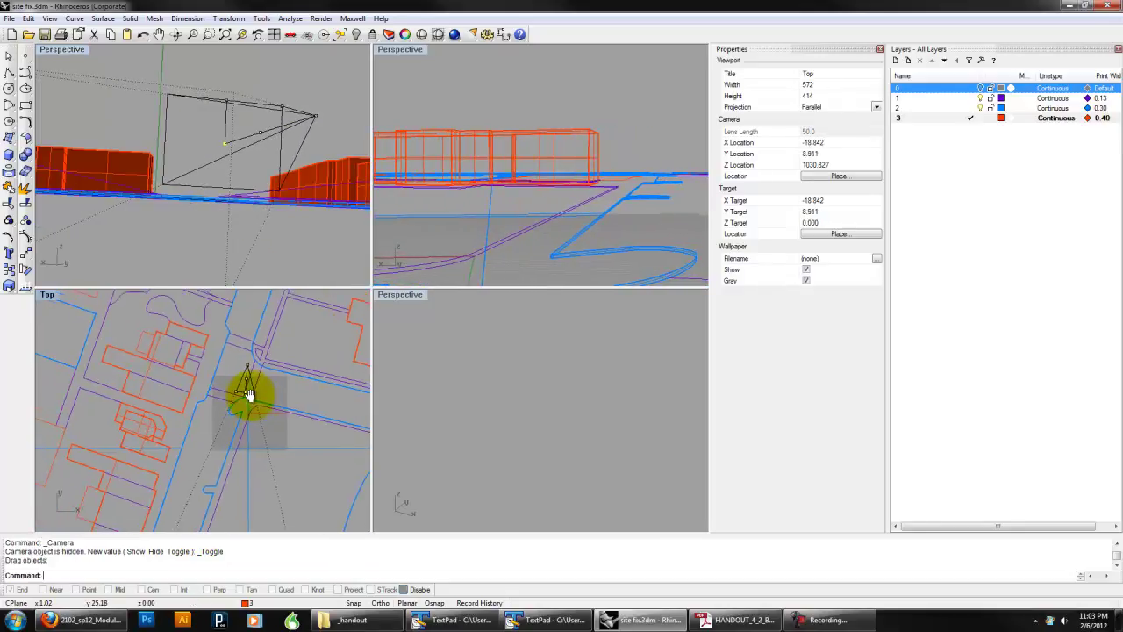
{"action": "left_click_drag", "start_coordinate": [243, 400], "coordinate": [236, 498]}
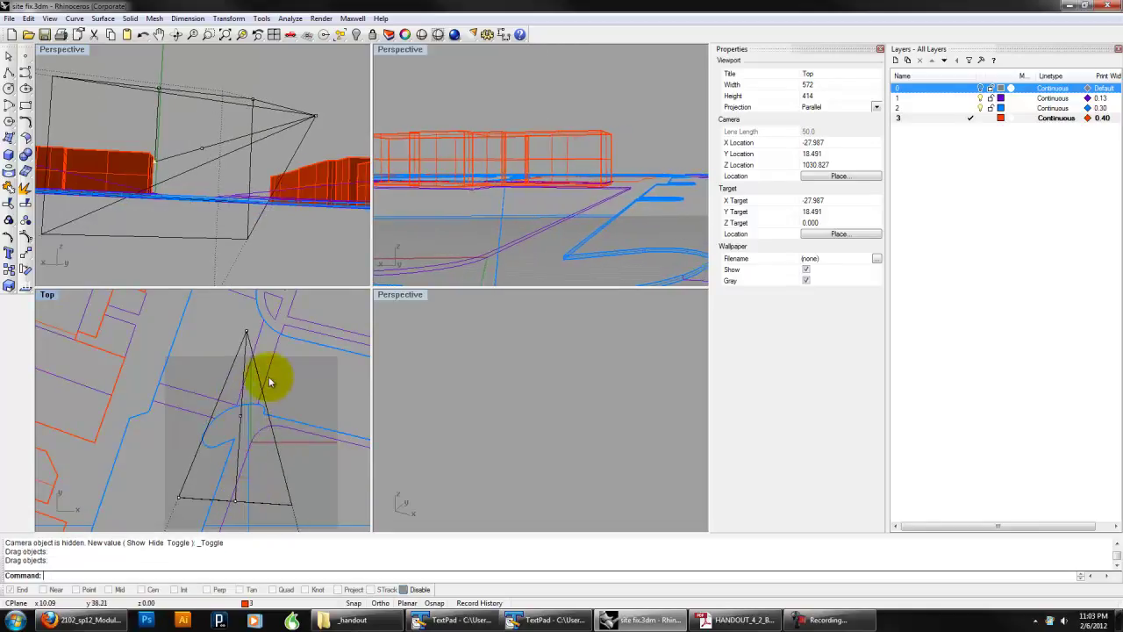
Step: Change the first Perspective viewport to the world Front view and the empty one to the world Right view
{"action": "left_click", "coordinate": [144, 61]}
{"action": "type", "text": "Front"}
{"action": "key", "text": "Return"}
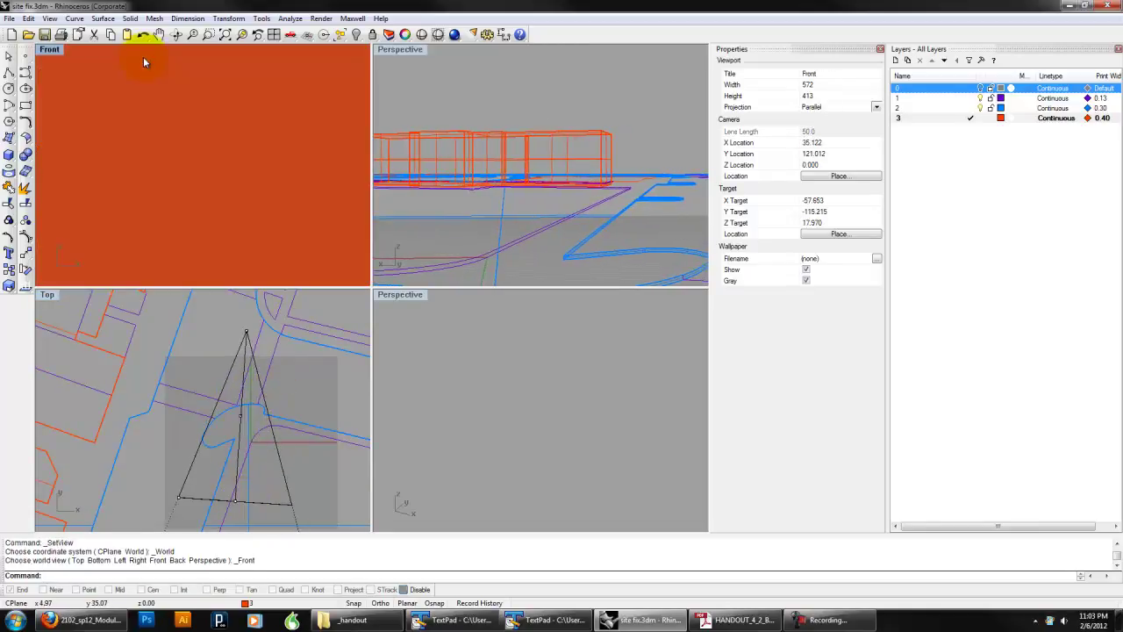
{"action": "scroll", "coordinate": [215, 209], "scroll_direction": "down", "scroll_amount": 10}
{"action": "scroll", "coordinate": [236, 204], "scroll_direction": "up", "scroll_amount": 12}
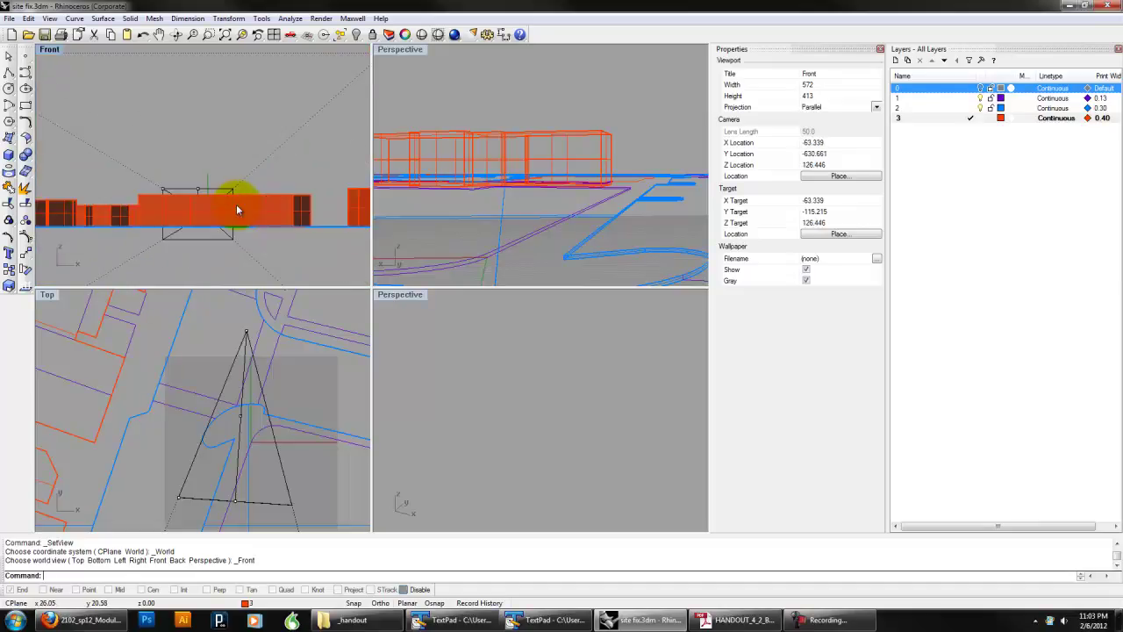
{"action": "left_click", "coordinate": [462, 357]}
{"action": "type", "text": "Right"}
{"action": "key", "text": "Return"}
Step: Lower the camera point in the Right view to a height of about 7.6
{"action": "scroll", "coordinate": [593, 480], "scroll_direction": "up", "scroll_amount": 3}
{"action": "right_click_drag", "start_coordinate": [592, 480], "coordinate": [596, 426]}
{"action": "left_click", "coordinate": [599, 425]}
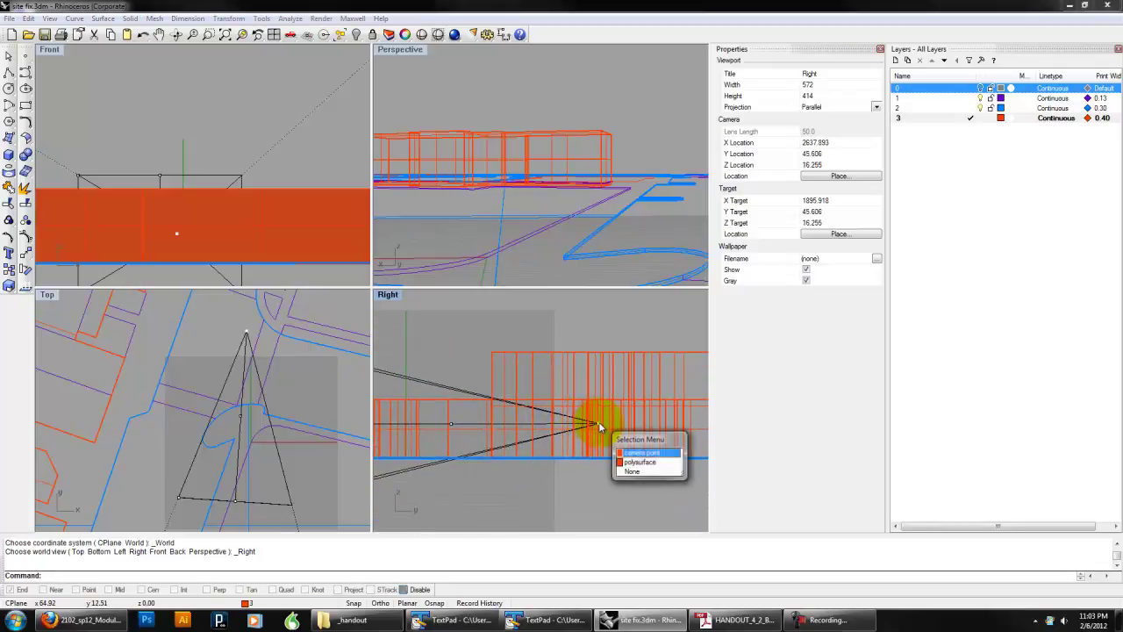
{"action": "left_click", "coordinate": [634, 454]}
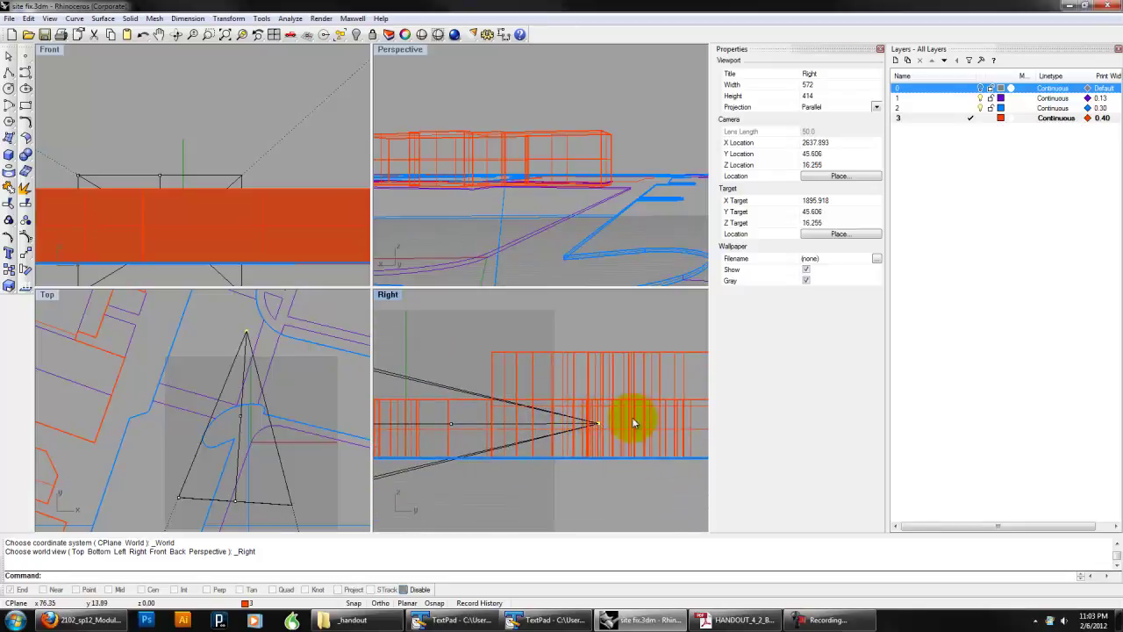
{"action": "left_click_drag", "start_coordinate": [600, 426], "coordinate": [597, 436]}
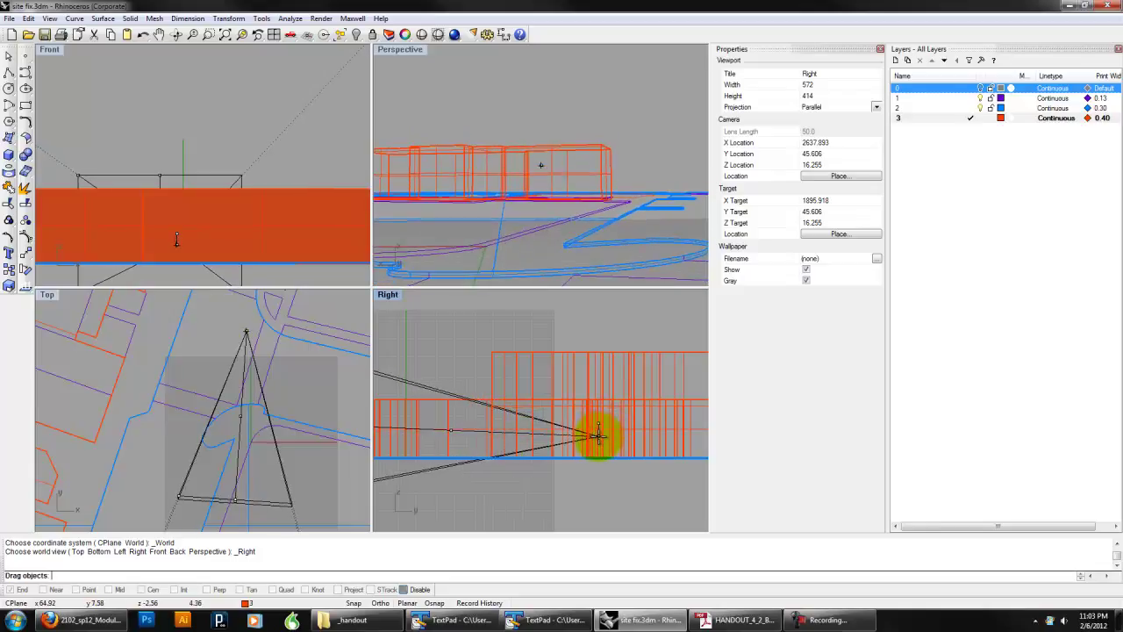
Step: Set the Perspective viewport's camera lens length to 30
{"action": "left_click", "coordinate": [405, 52]}
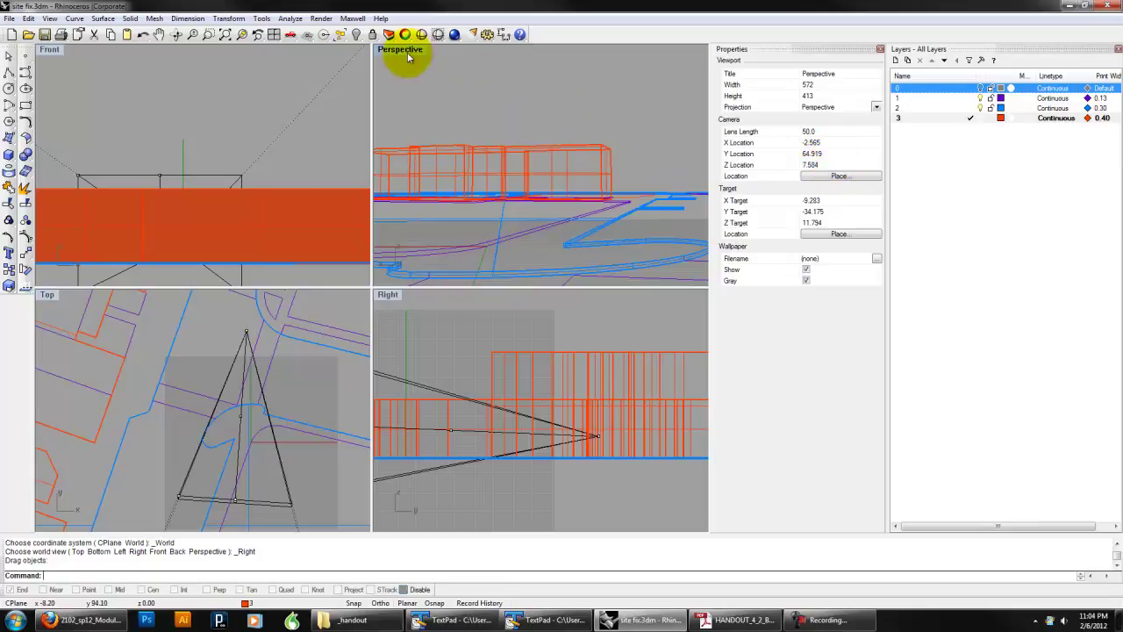
{"action": "left_click", "coordinate": [816, 131]}
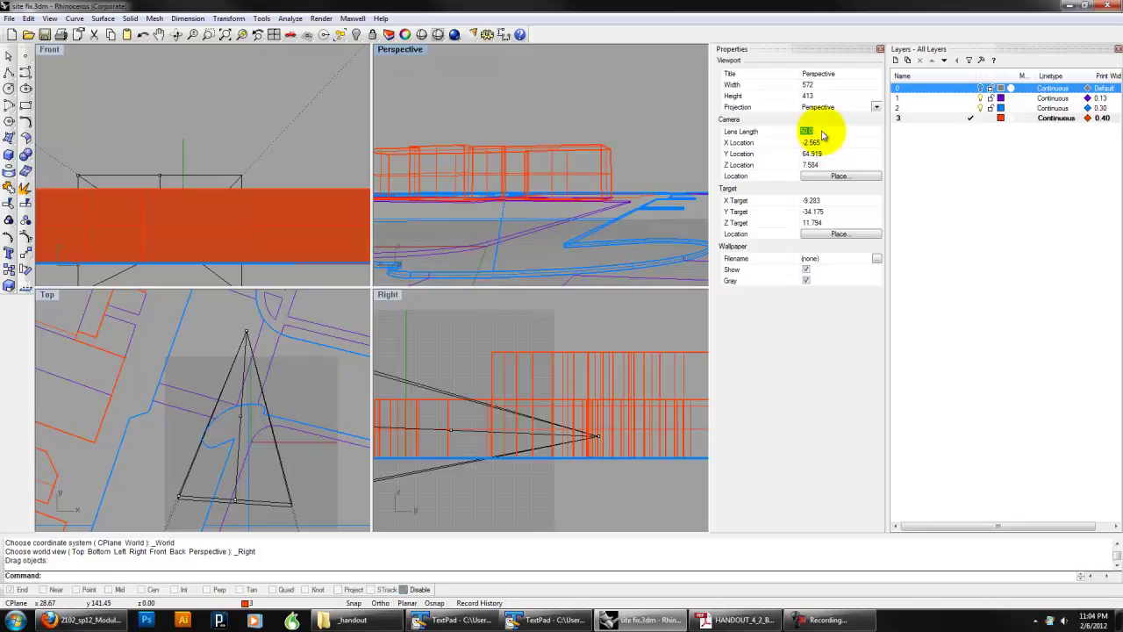
{"action": "type", "text": "30"}
{"action": "key", "text": "Return"}
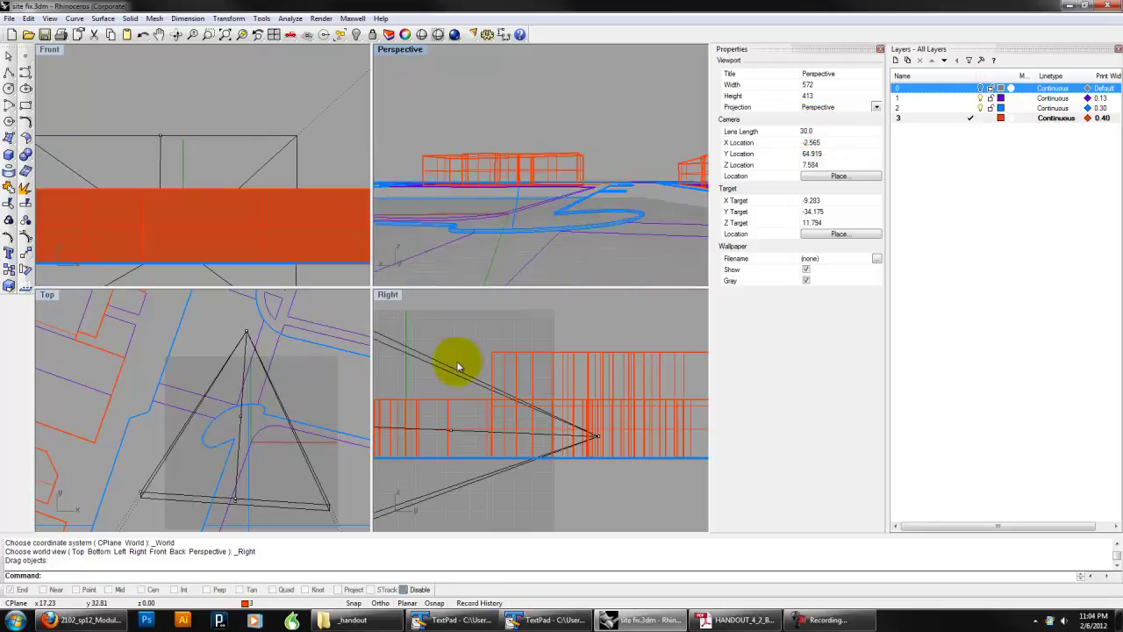
Step: Select the camera's target point and move it southwest along the street in the Top view, to about X -104, Y -261
{"action": "left_click", "coordinate": [266, 435]}
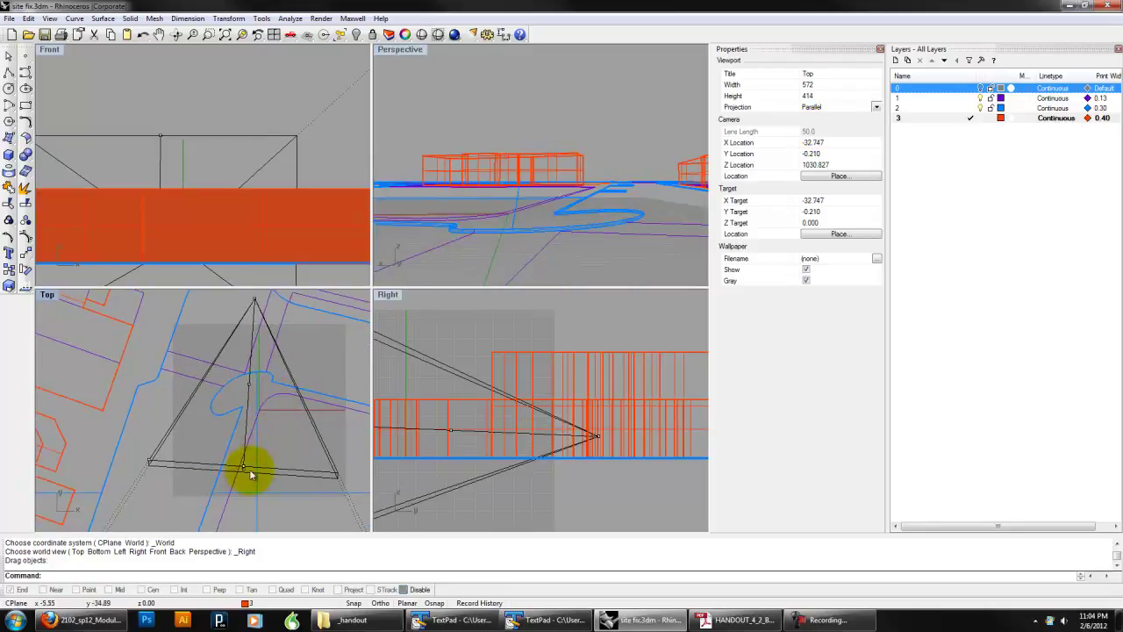
{"action": "scroll", "coordinate": [244, 467], "scroll_direction": "up", "scroll_amount": 2}
{"action": "right_click_drag", "start_coordinate": [420, 433], "coordinate": [550, 455]}
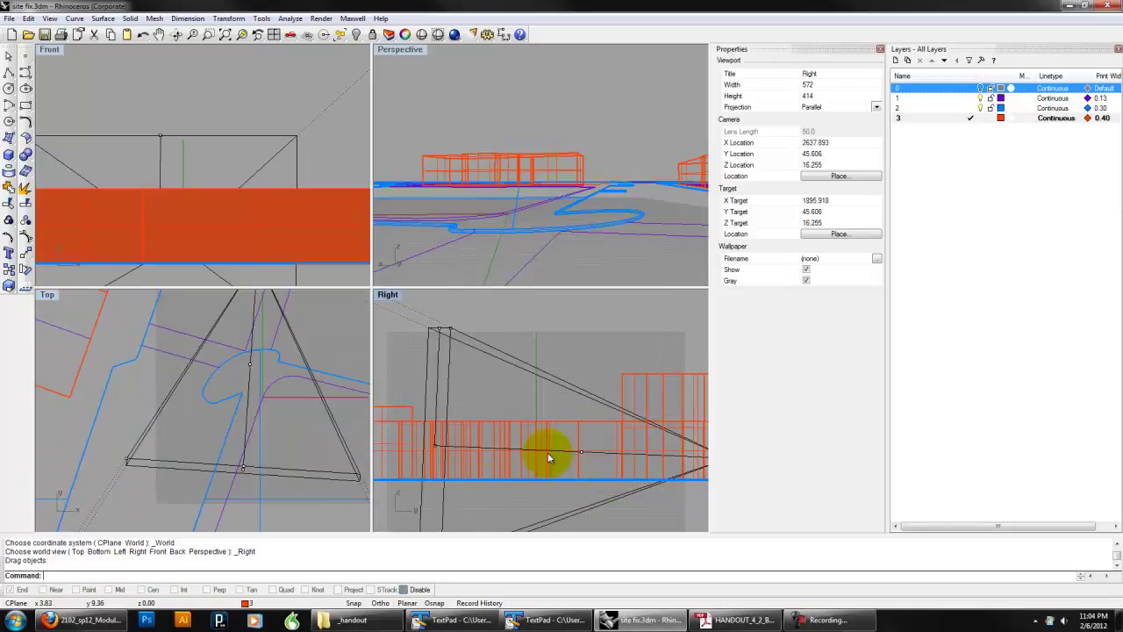
{"action": "left_click", "coordinate": [435, 450]}
{"action": "left_click", "coordinate": [466, 469]}
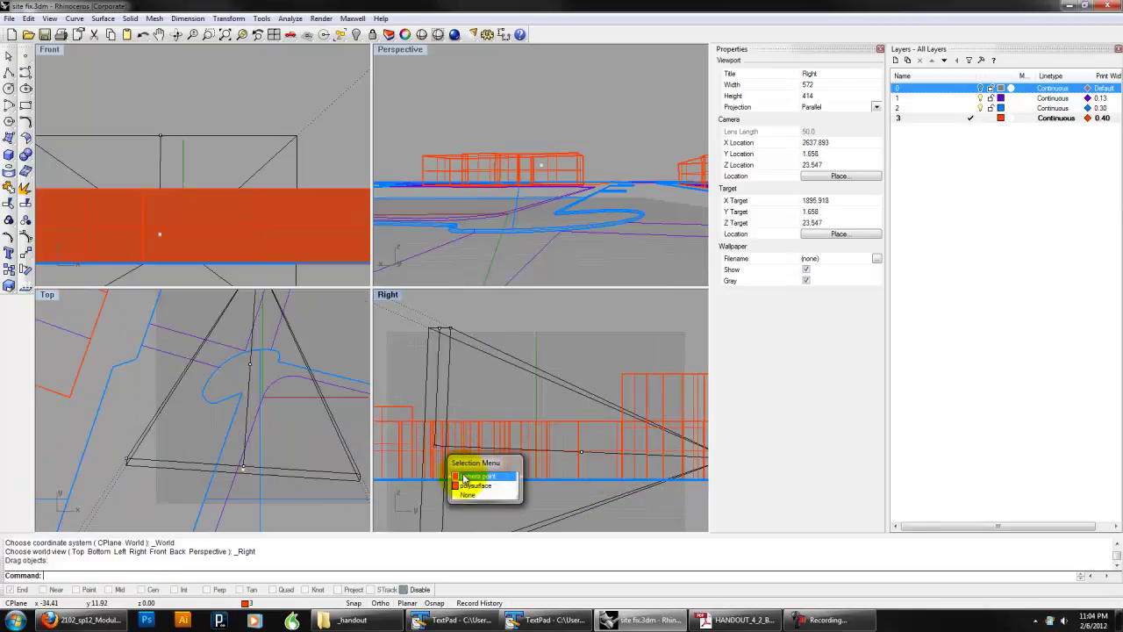
{"action": "right_click_drag", "start_coordinate": [215, 246], "coordinate": [219, 182]}
{"action": "left_click", "coordinate": [238, 497]}
{"action": "scroll", "coordinate": [267, 369], "scroll_direction": "down", "scroll_amount": 5}
{"action": "scroll", "coordinate": [263, 386], "scroll_direction": "up", "scroll_amount": 4}
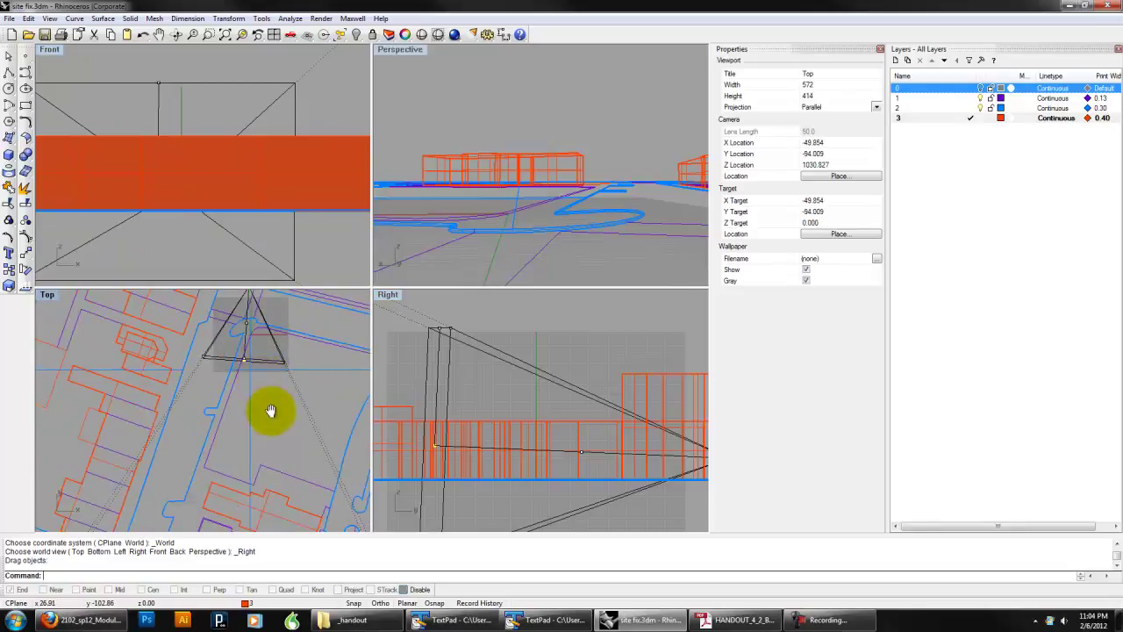
{"action": "left_click_drag", "start_coordinate": [243, 343], "coordinate": [175, 507]}
Step: Select the camera point and move it northeast across the intersection in the Top view, to about X 28, Y 84
{"action": "scroll", "coordinate": [562, 395], "scroll_direction": "up", "scroll_amount": 3}
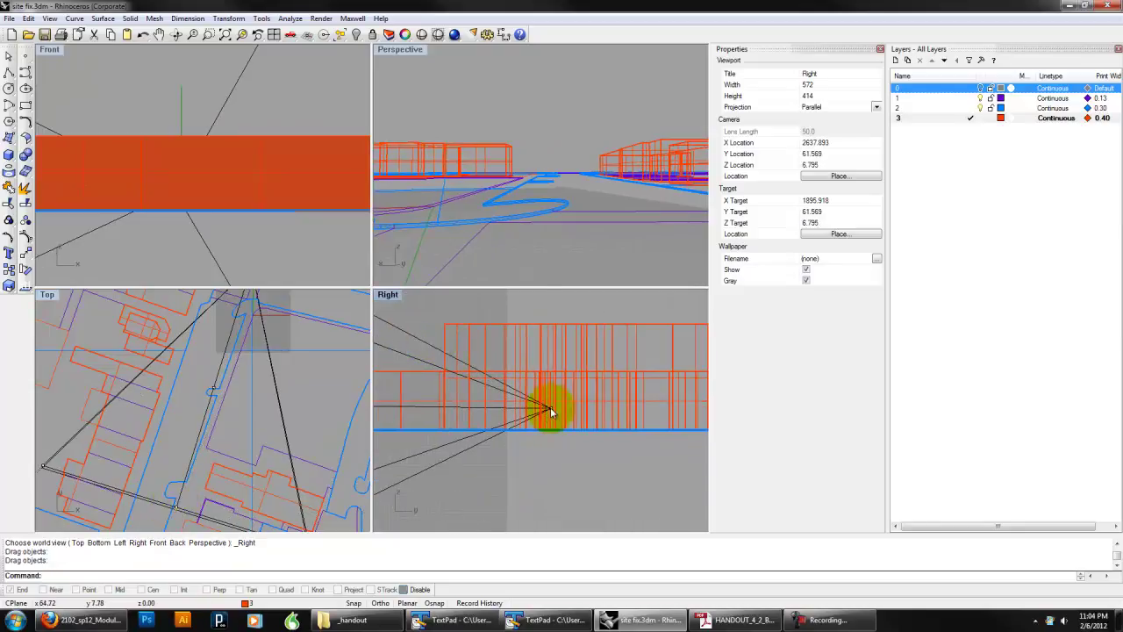
{"action": "left_click", "coordinate": [551, 408]}
{"action": "left_click", "coordinate": [576, 437]}
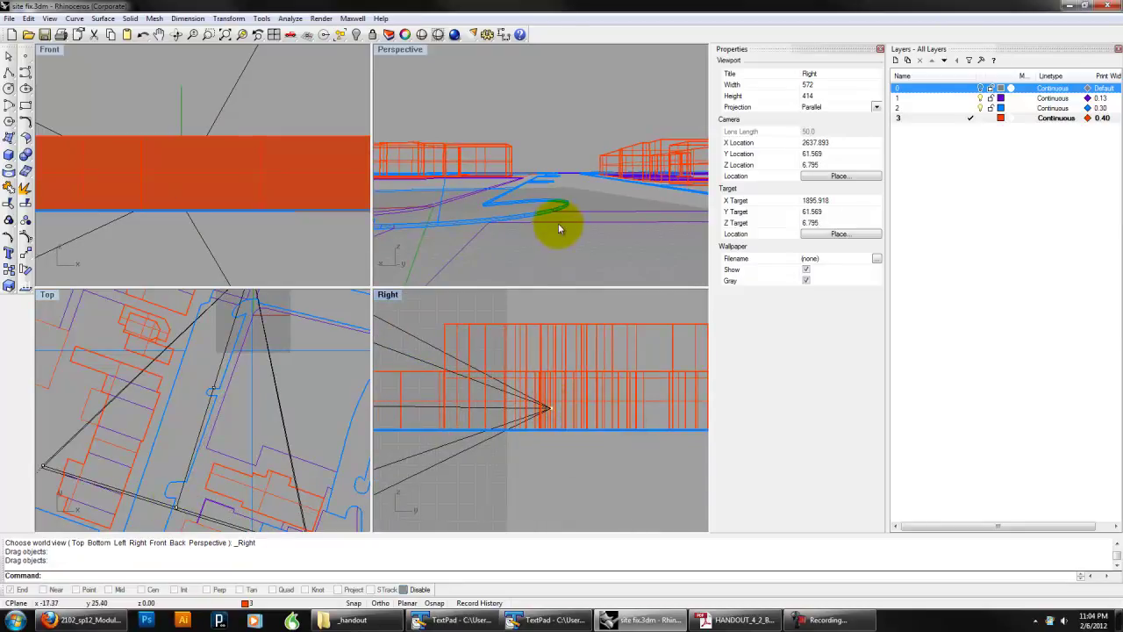
{"action": "right_click_drag", "start_coordinate": [508, 346], "coordinate": [610, 377]}
{"action": "right_click_drag", "start_coordinate": [244, 359], "coordinate": [244, 336]}
{"action": "left_click_drag", "start_coordinate": [239, 337], "coordinate": [258, 319]}
Step: Switch the Perspective viewport to Shaded display and turn on layer 0, checking the result in the maximized viewport
{"action": "left_click", "coordinate": [410, 51]}
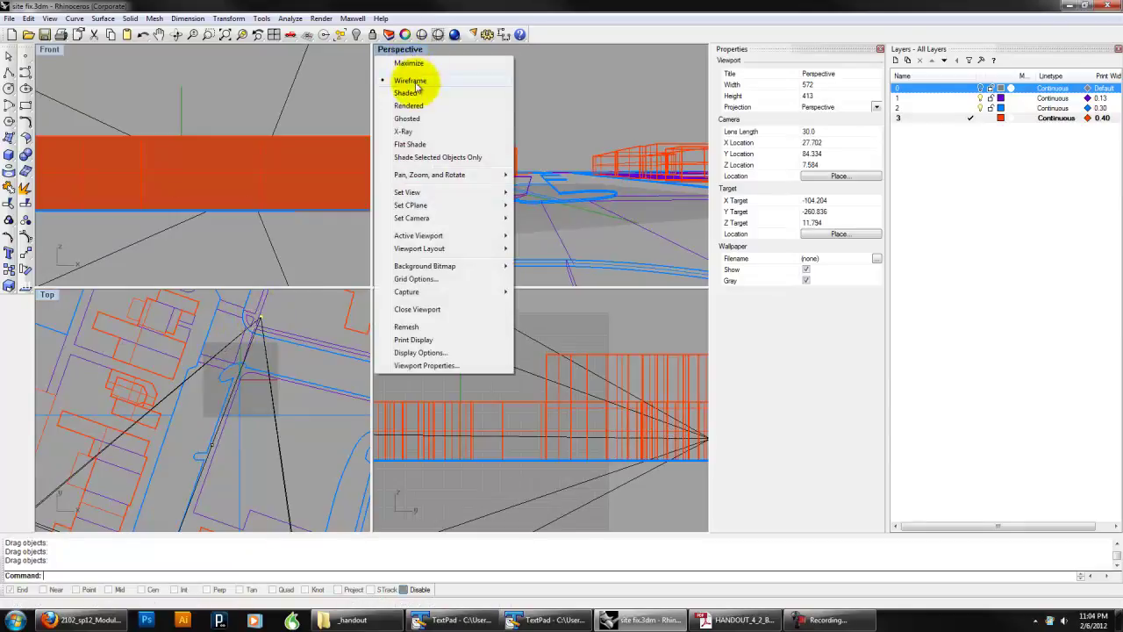
{"action": "left_click", "coordinate": [415, 93]}
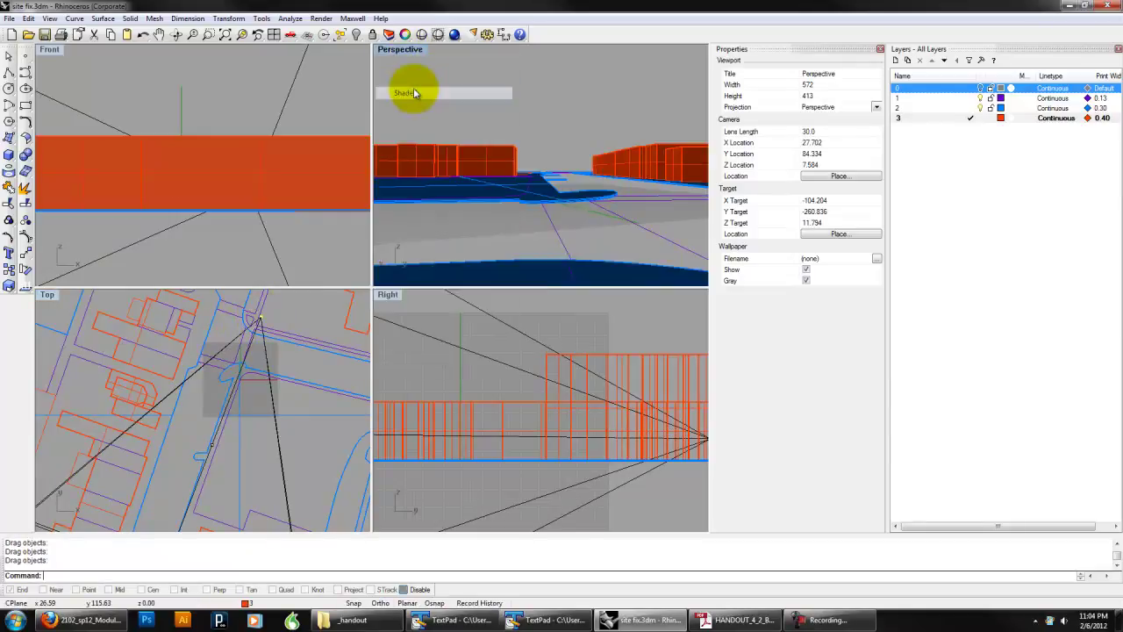
{"action": "left_click", "coordinate": [980, 88]}
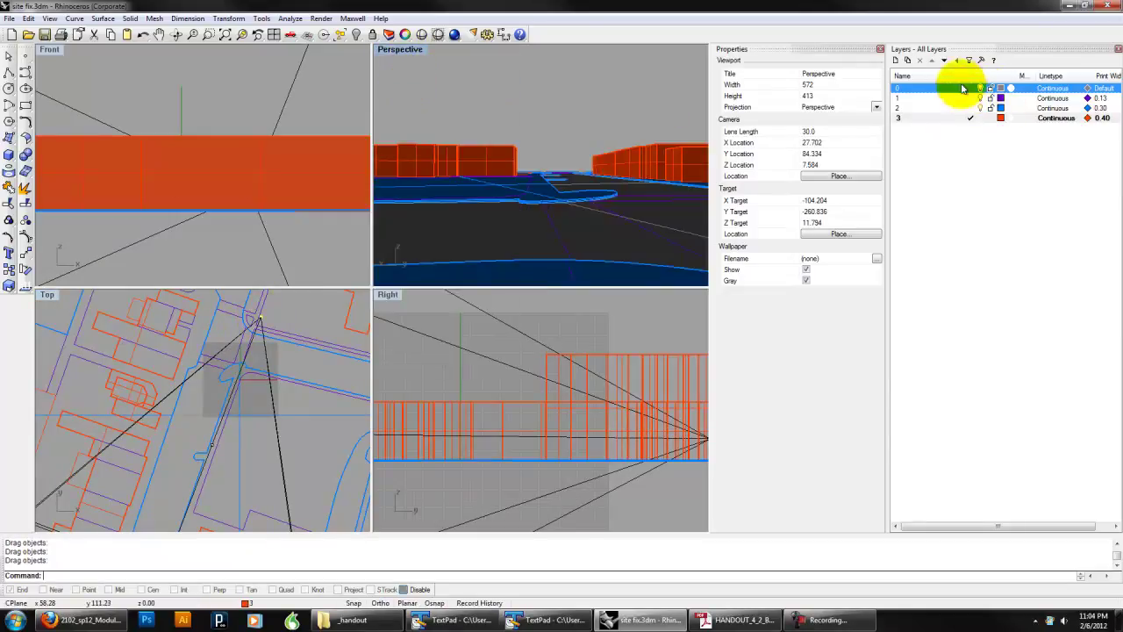
{"action": "double_click", "coordinate": [409, 52]}
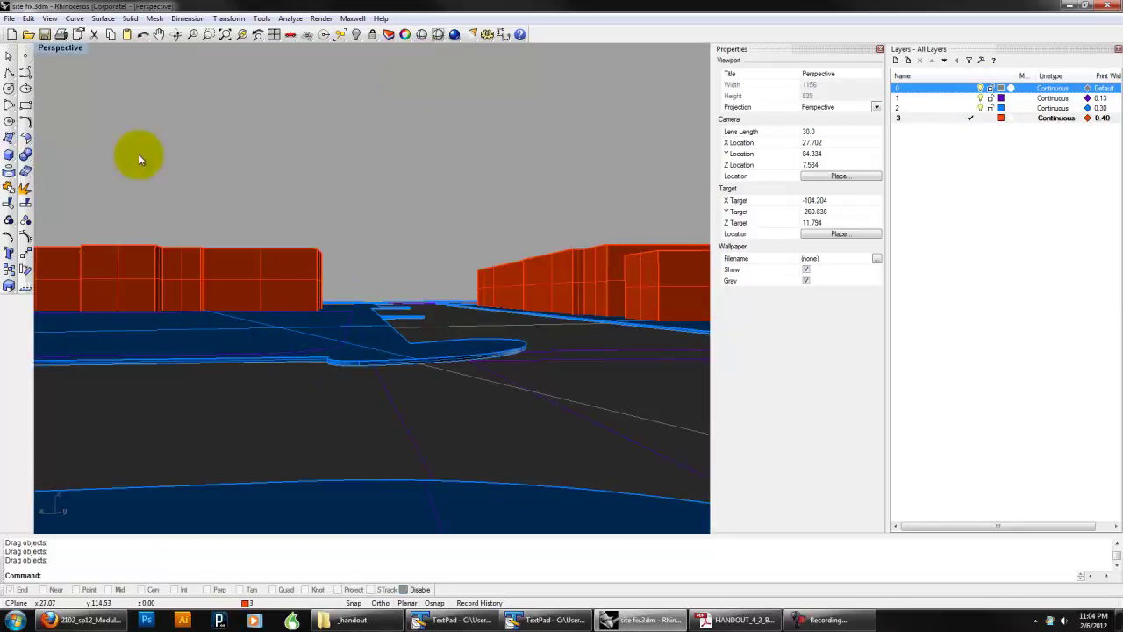
{"action": "double_click", "coordinate": [49, 47]}
Step: Move the camera's target point east in the Top view to about X 69, Y -289, aiming across the block
{"action": "right_click_drag", "start_coordinate": [272, 445], "coordinate": [273, 364]}
{"action": "scroll", "coordinate": [273, 363], "scroll_direction": "down", "scroll_amount": 2}
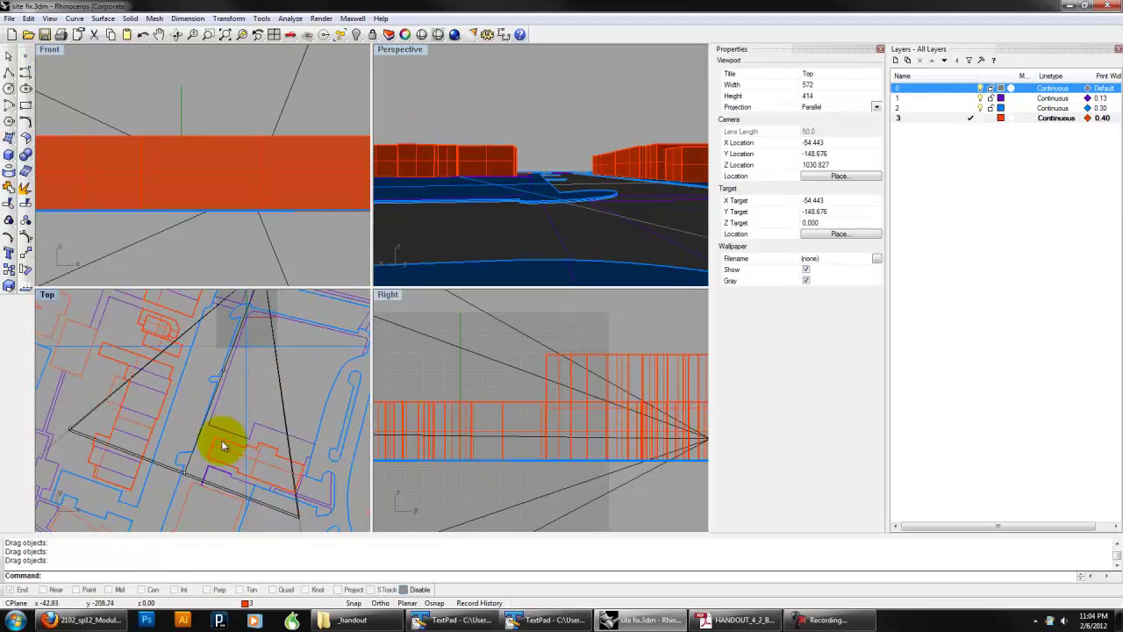
{"action": "left_click", "coordinate": [186, 480]}
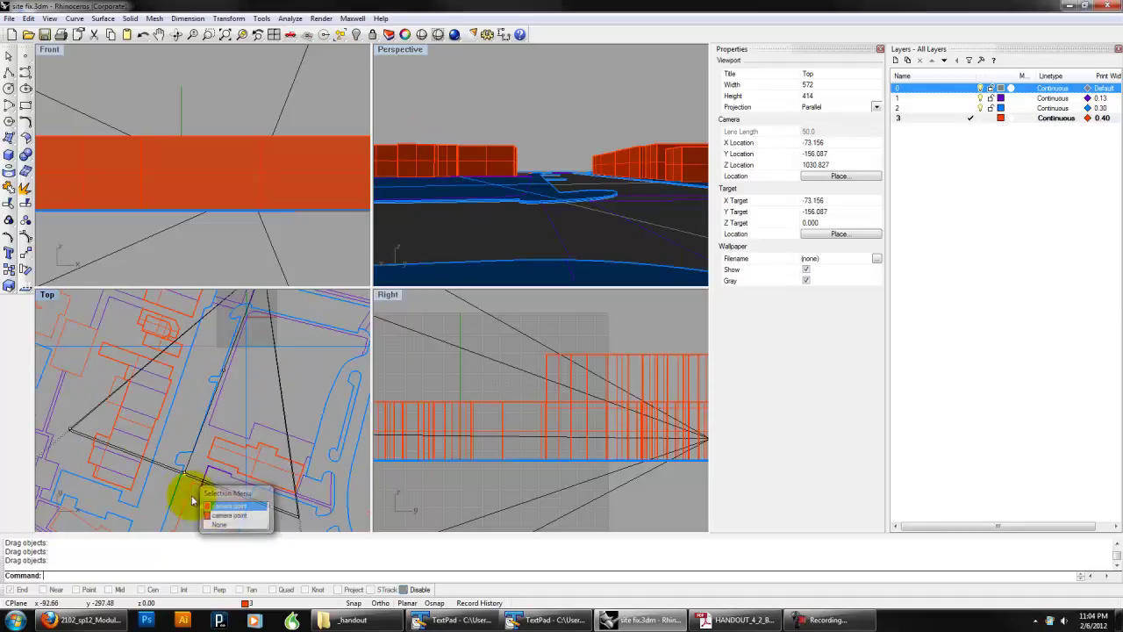
{"action": "left_click", "coordinate": [193, 500]}
{"action": "left_click_drag", "start_coordinate": [186, 481], "coordinate": [288, 490]}
Step: Move the camera point west onto the street in the Top view, to about X -37, Y 80
{"action": "right_click_drag", "start_coordinate": [274, 375], "coordinate": [281, 504]}
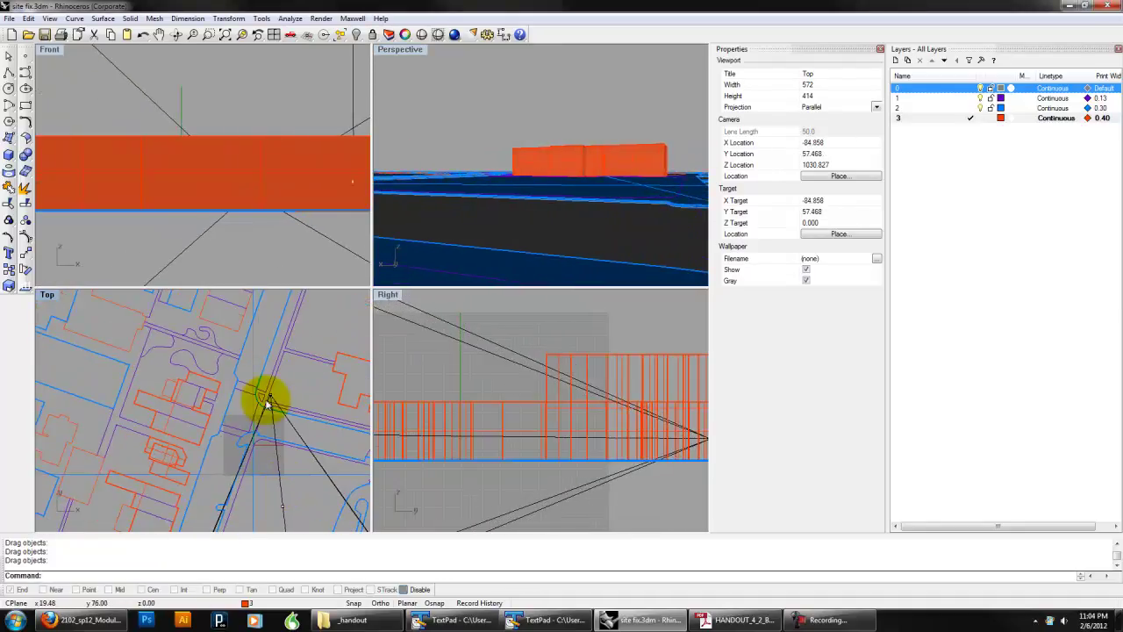
{"action": "left_click", "coordinate": [268, 394]}
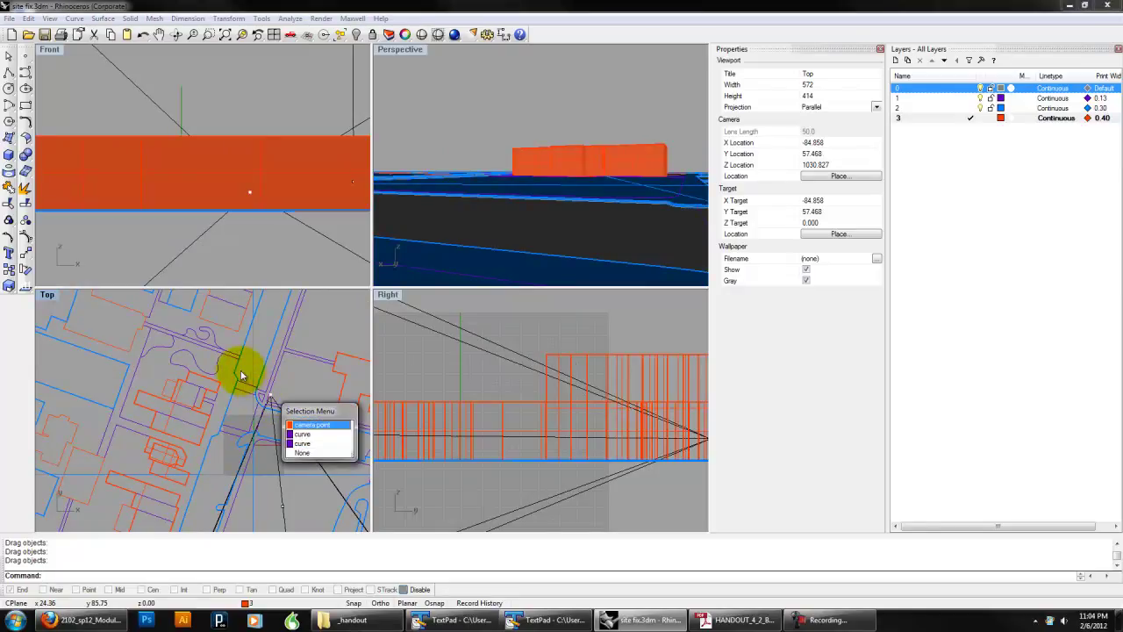
{"action": "left_click", "coordinate": [303, 424]}
{"action": "left_click_drag", "start_coordinate": [269, 396], "coordinate": [230, 399]}
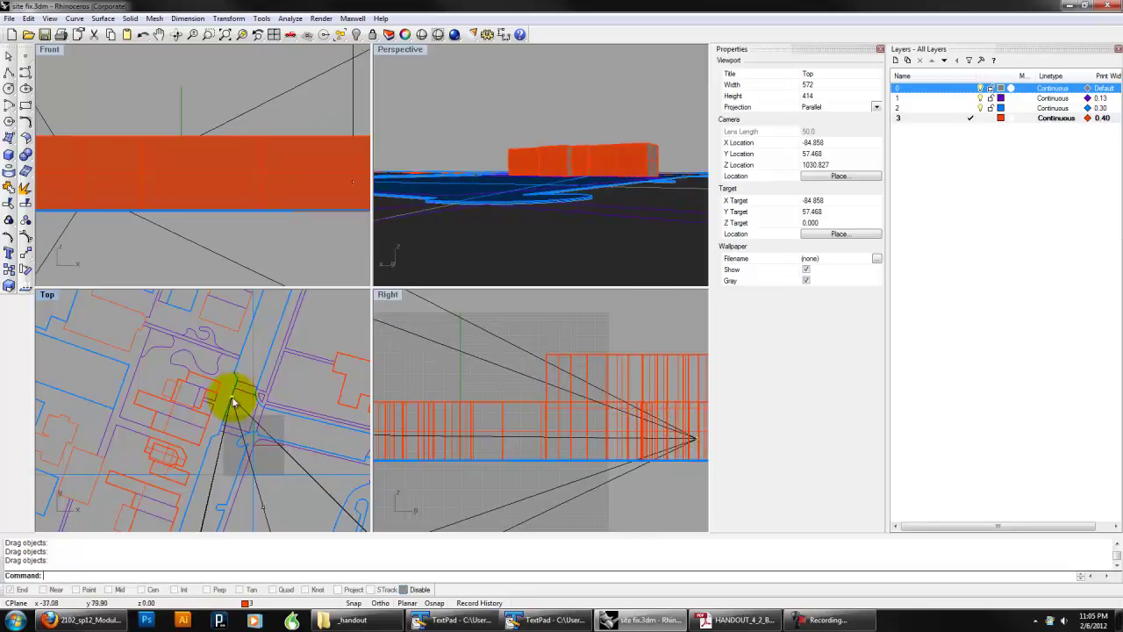
Step: Set the Perspective viewport's camera lens length to 15 for a wider field of view
{"action": "right_click_drag", "start_coordinate": [264, 436], "coordinate": [235, 344]}
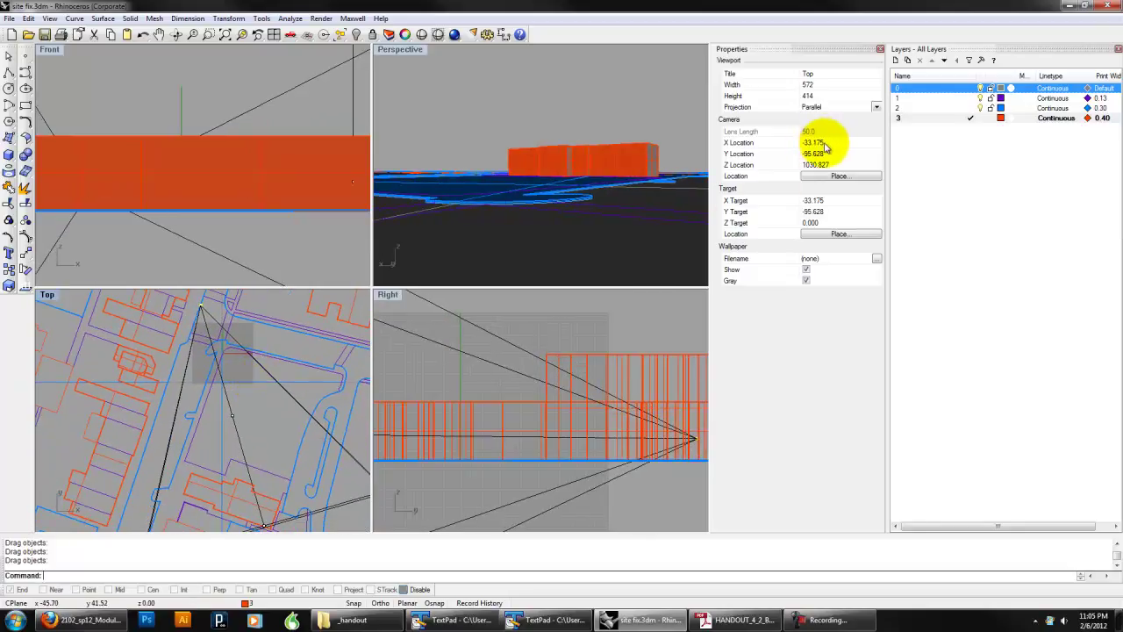
{"action": "left_click", "coordinate": [400, 49]}
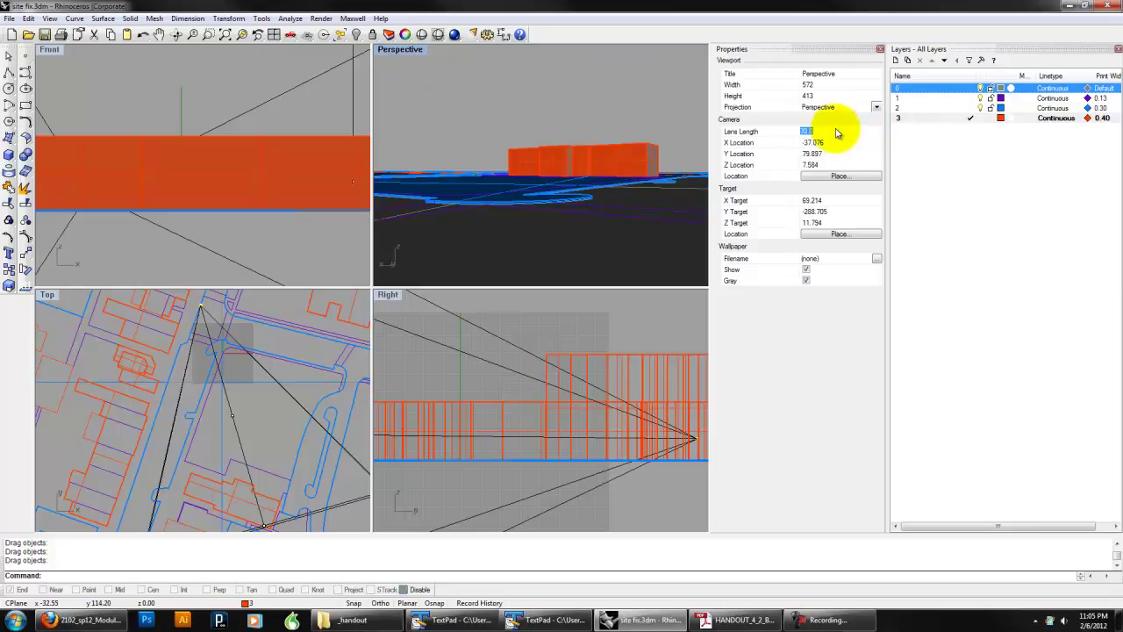
{"action": "key", "text": "Return"}
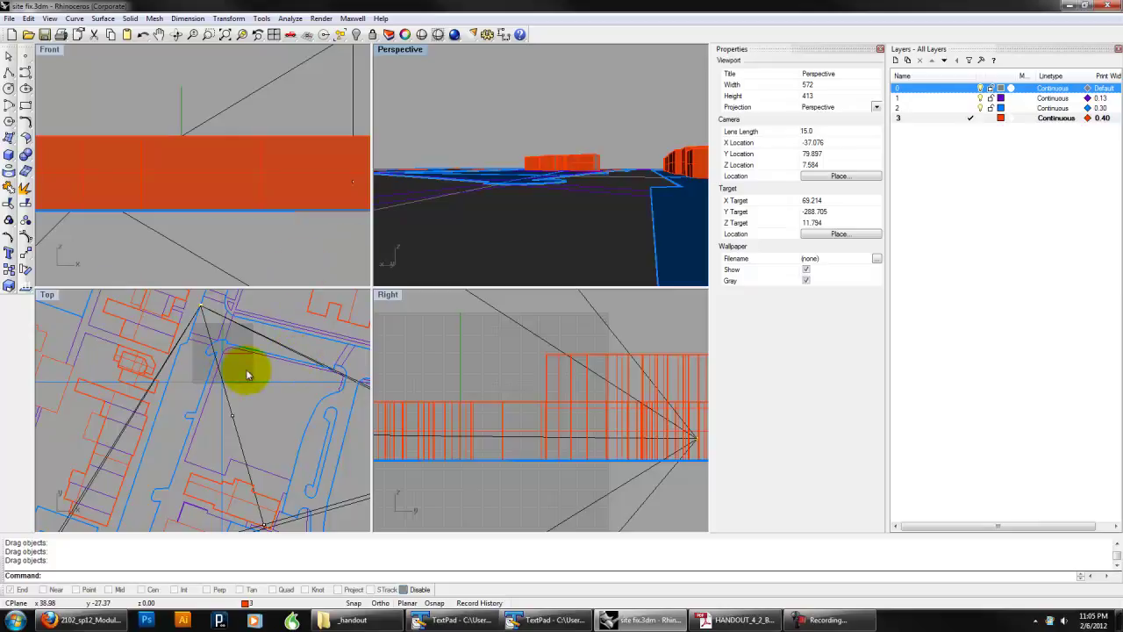
{"action": "scroll", "coordinate": [248, 376], "scroll_direction": "up", "scroll_amount": 4}
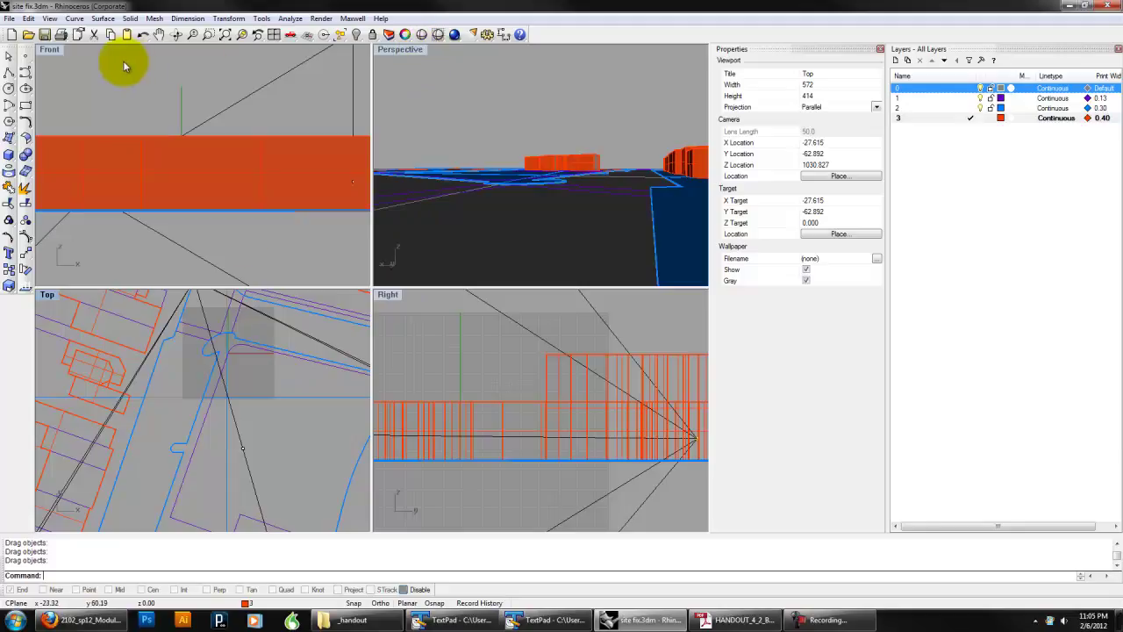
{"action": "scroll", "coordinate": [231, 377], "scroll_direction": "up", "scroll_amount": 4}
{"action": "right_click_drag", "start_coordinate": [248, 375], "coordinate": [213, 402]}
Step: Save the Perspective viewport's current view as a named view called Kiosk
{"action": "left_click", "coordinate": [397, 49]}
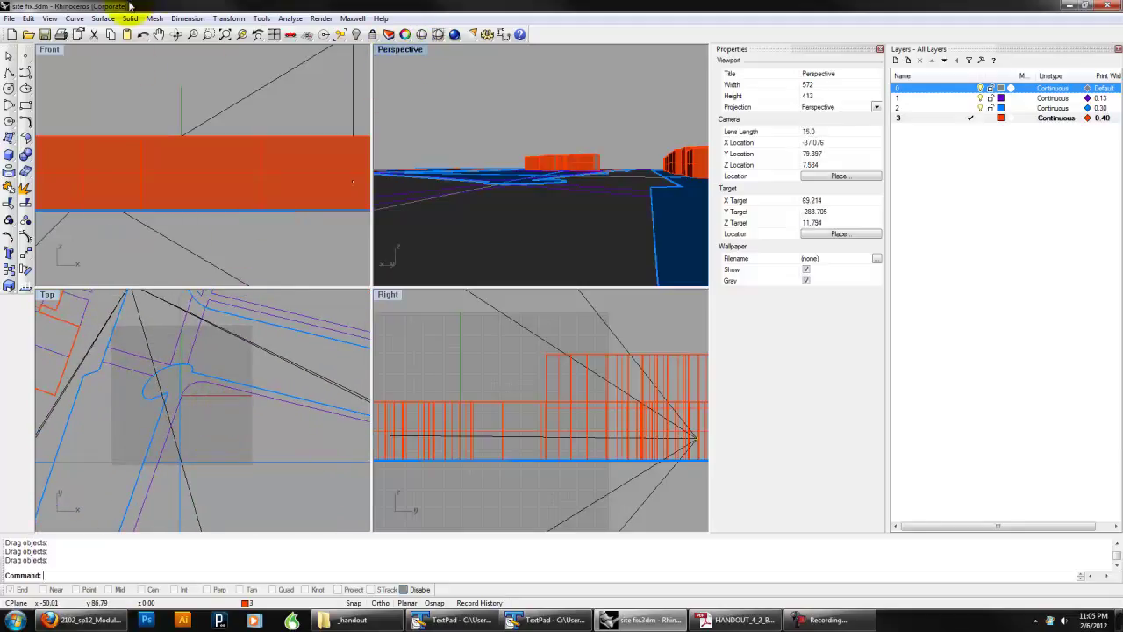
{"action": "left_click", "coordinate": [50, 19]}
{"action": "mouse_move", "coordinate": [106, 105]}
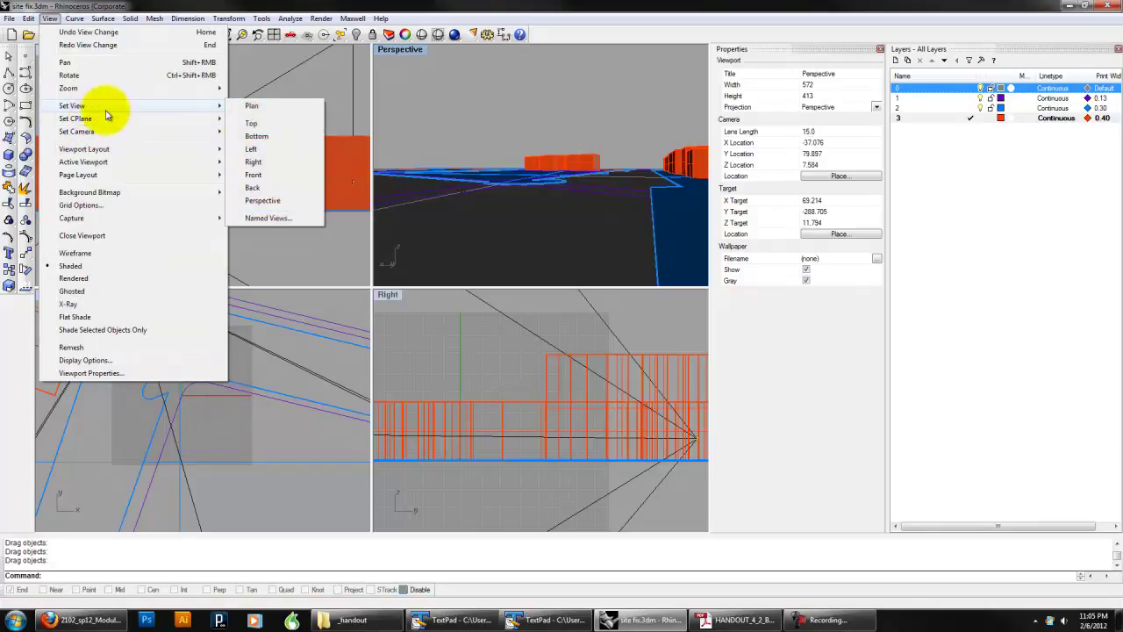
{"action": "left_click", "coordinate": [268, 218]}
{"action": "left_click", "coordinate": [496, 231]}
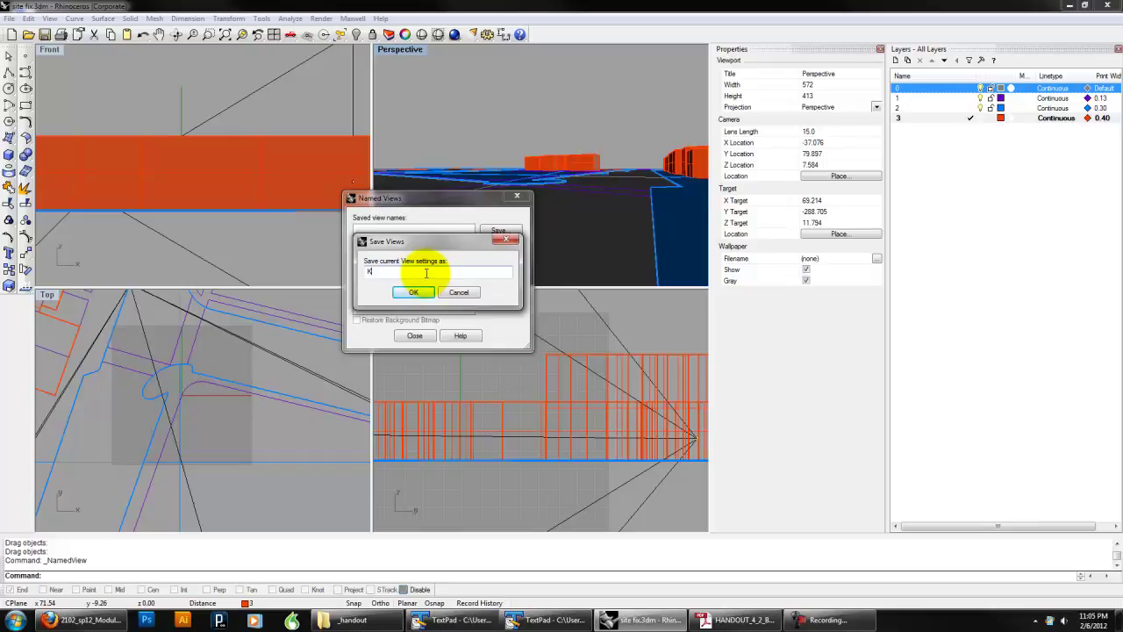
{"action": "type", "text": "Kiosk"}
{"action": "left_click", "coordinate": [413, 291]}
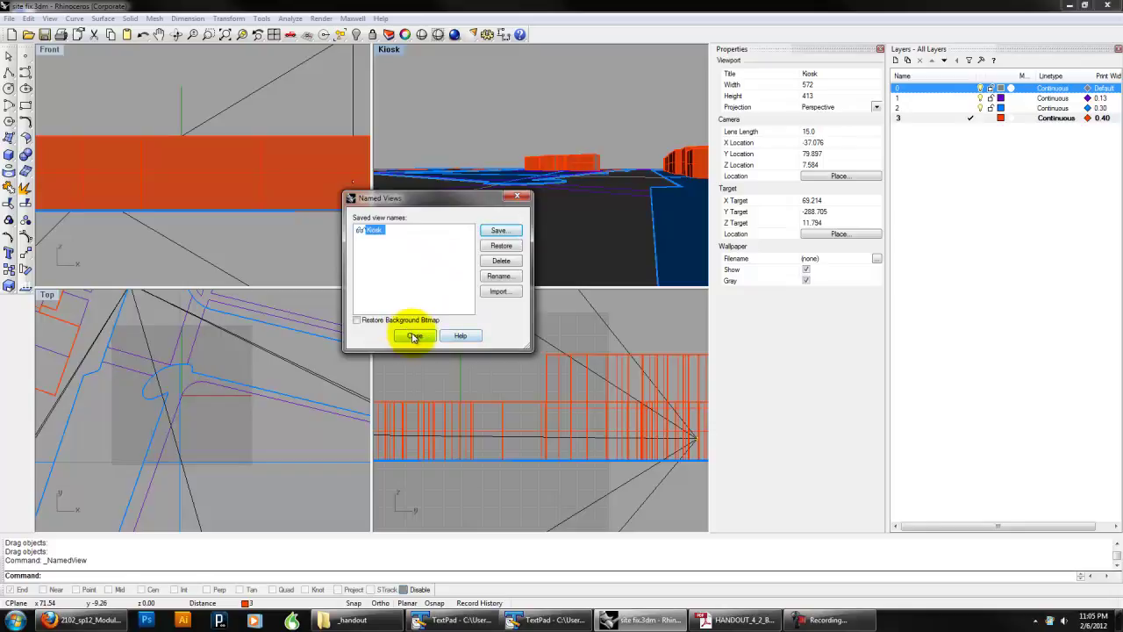
Step: Save the street-level perspective as a named view called Kiosk
{"action": "left_click", "coordinate": [497, 230]}
{"action": "left_click", "coordinate": [433, 302]}
{"action": "left_click", "coordinate": [414, 335]}
Step: Model a small box about 14 units high with its base just inside the purple street corner
{"action": "left_click", "coordinate": [213, 332]}
{"action": "right_click_drag", "start_coordinate": [213, 332], "coordinate": [251, 406]}
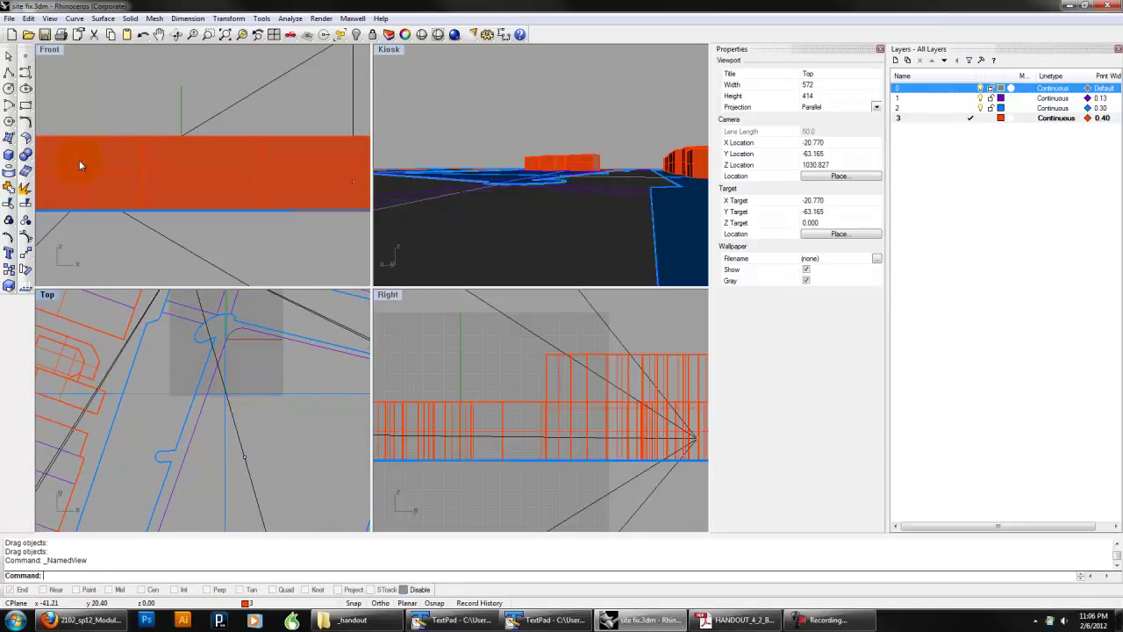
{"action": "left_click", "coordinate": [11, 158]}
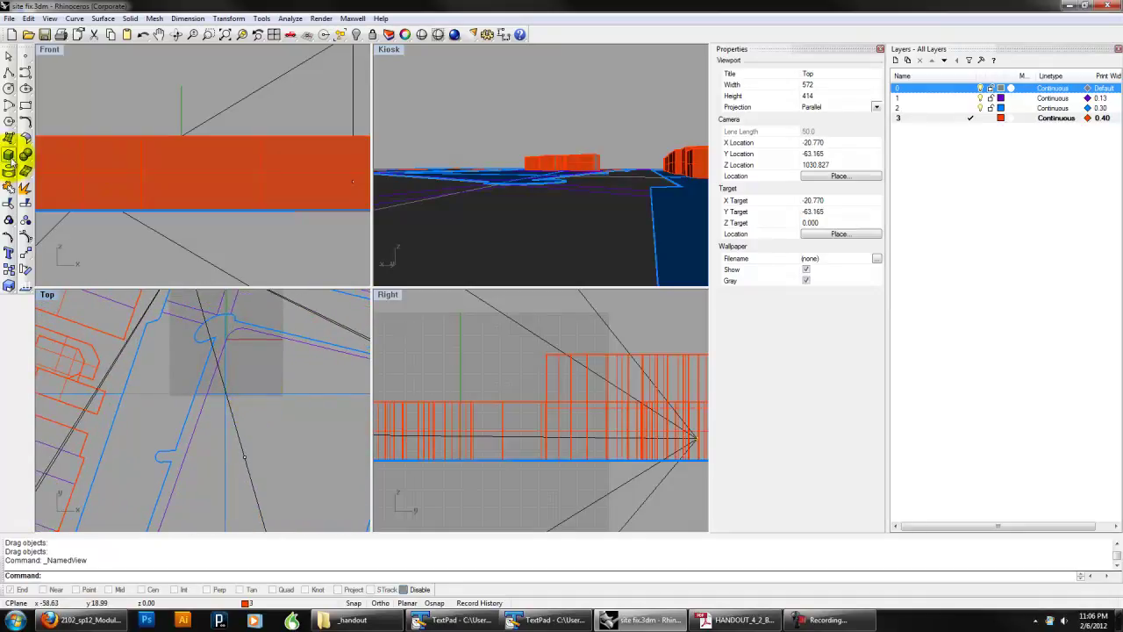
{"action": "left_click", "coordinate": [11, 158]}
{"action": "mouse_move", "coordinate": [234, 334]}
{"action": "right_mouse_down"}
{"action": "mouse_move", "coordinate": [251, 334]}
{"action": "mouse_move", "coordinate": [217, 334]}
{"action": "right_mouse_up"}
{"action": "left_click", "coordinate": [214, 331]}
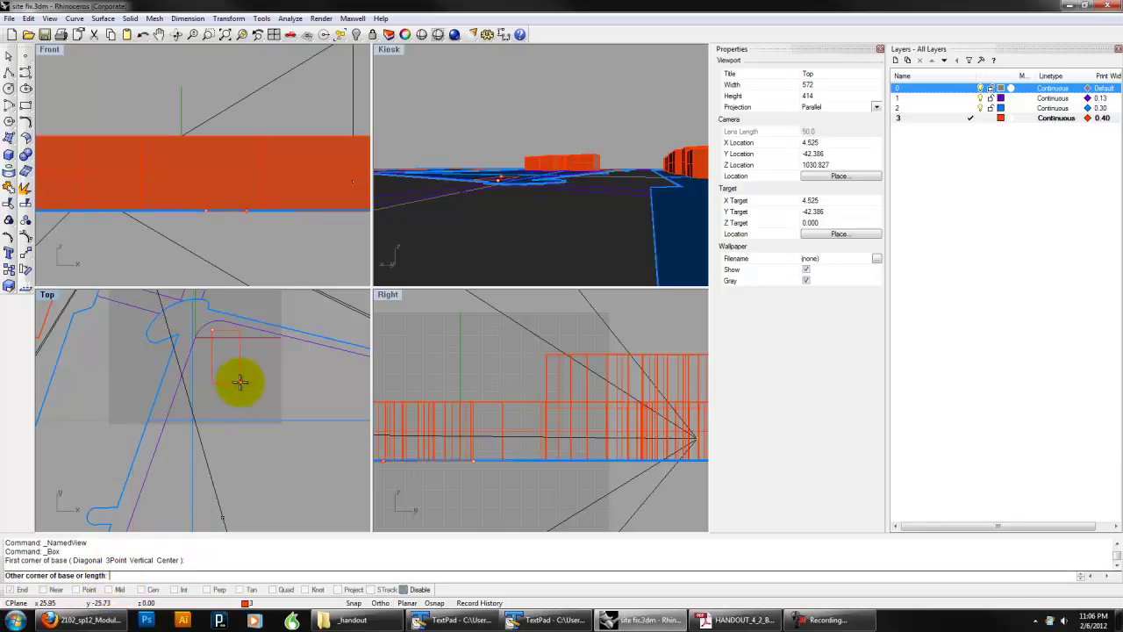
{"action": "left_click", "coordinate": [231, 351]}
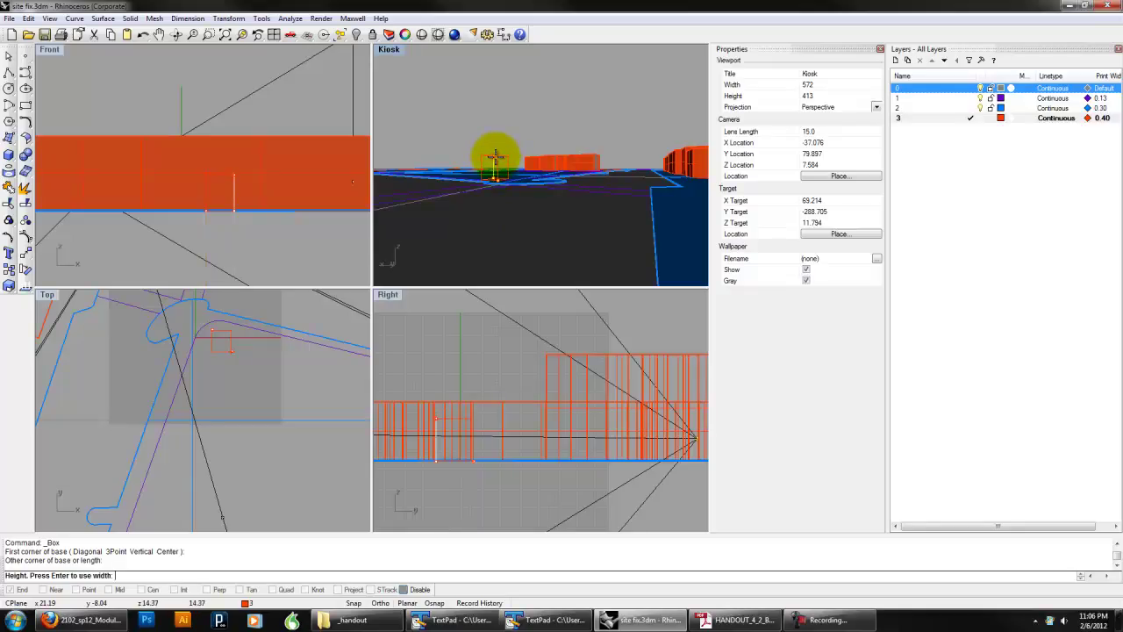
{"action": "left_click", "coordinate": [496, 159]}
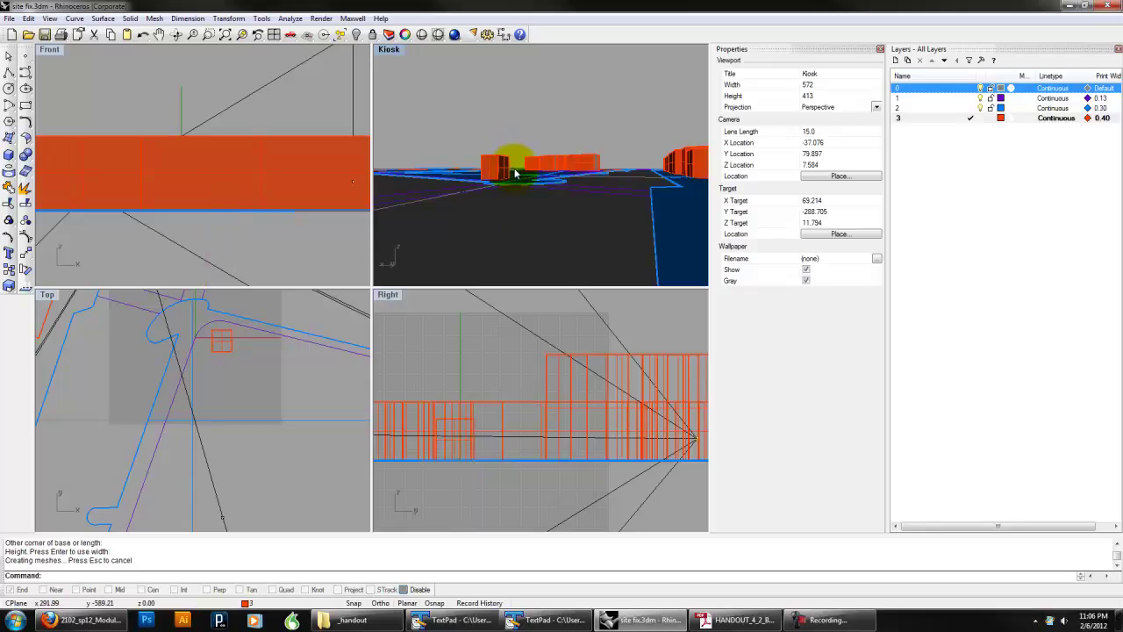
{"action": "right_click", "coordinate": [236, 375]}
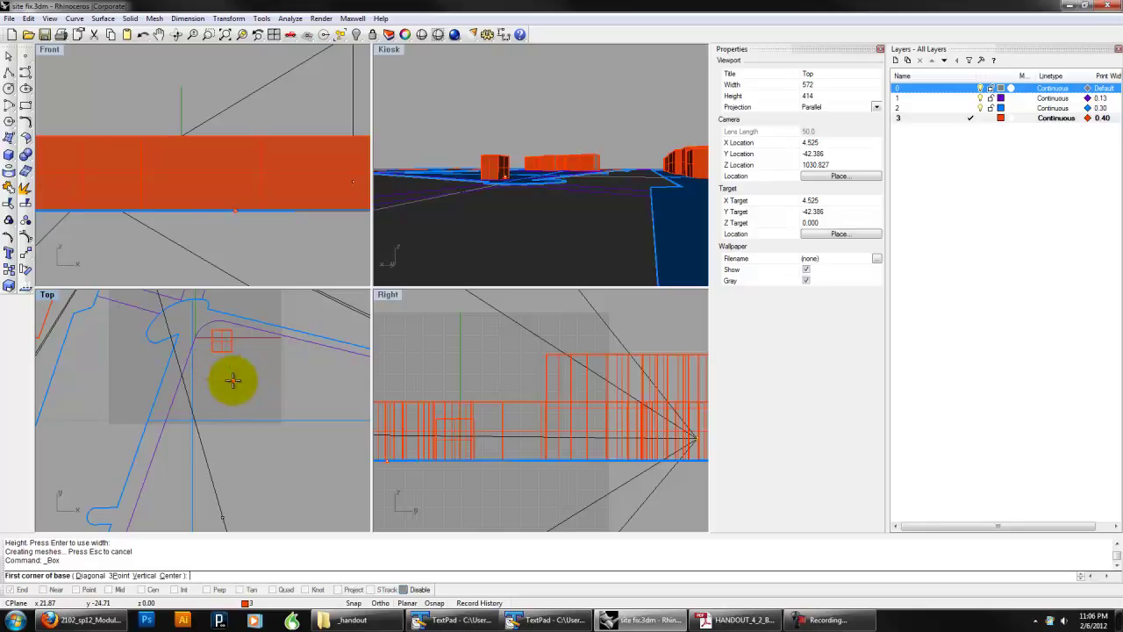
{"action": "key", "text": "Escape"}
Step: Rotate the new box about its centre to an angle of about 339° so it aligns with the slanted street edge
{"action": "left_click", "coordinate": [220, 341]}
{"action": "type", "text": "rotate"}
{"action": "key", "text": "Return"}
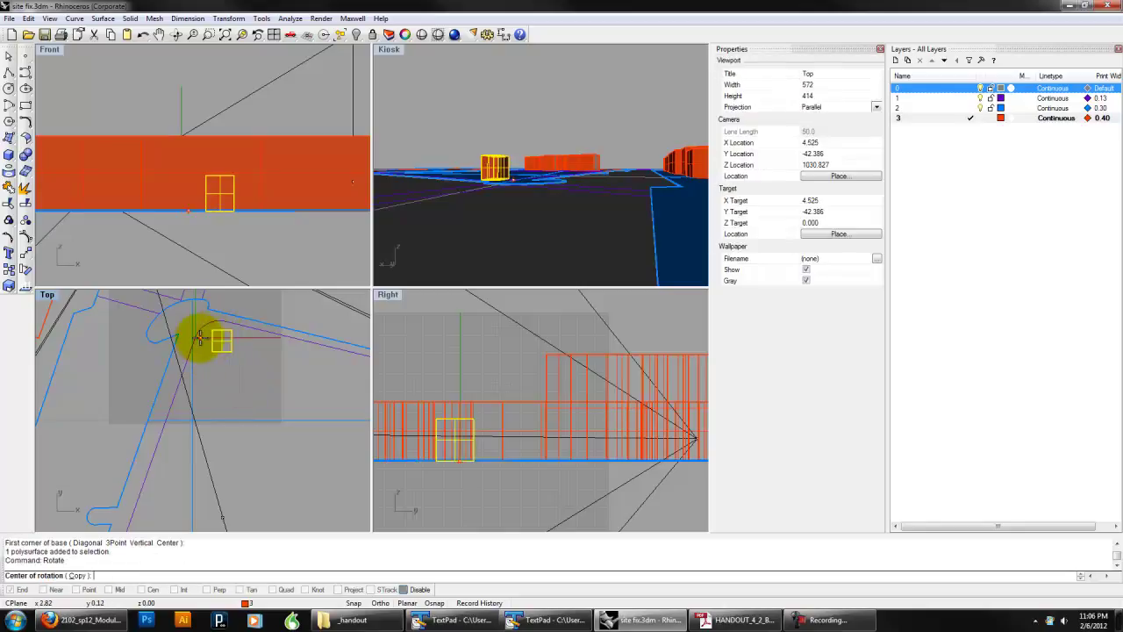
{"action": "left_click", "coordinate": [220, 341]}
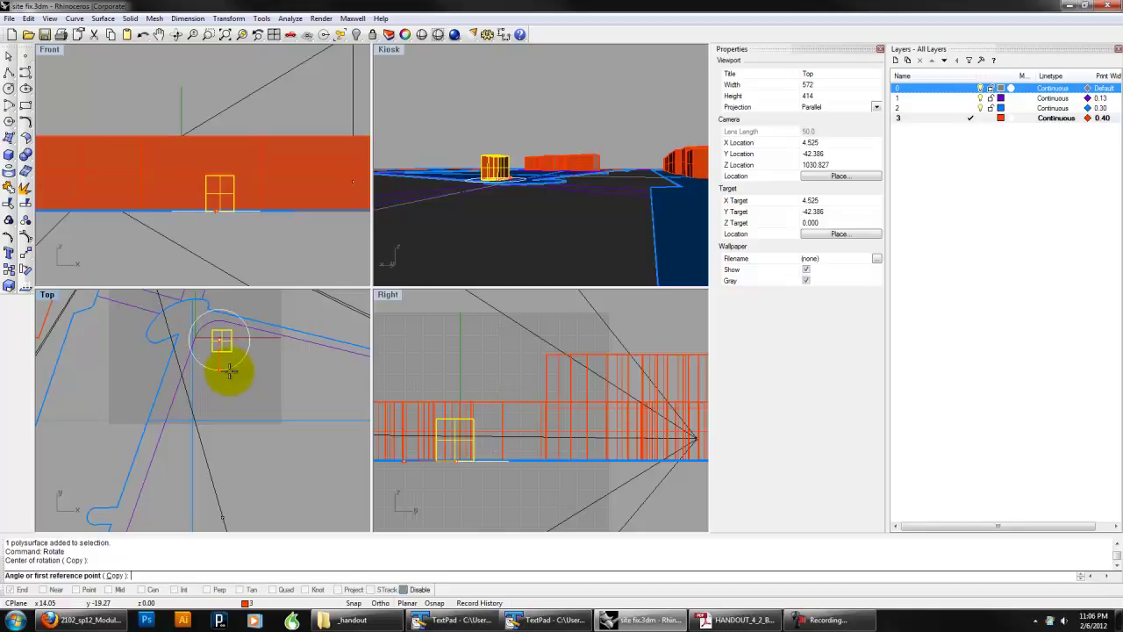
{"action": "left_click", "coordinate": [224, 380]}
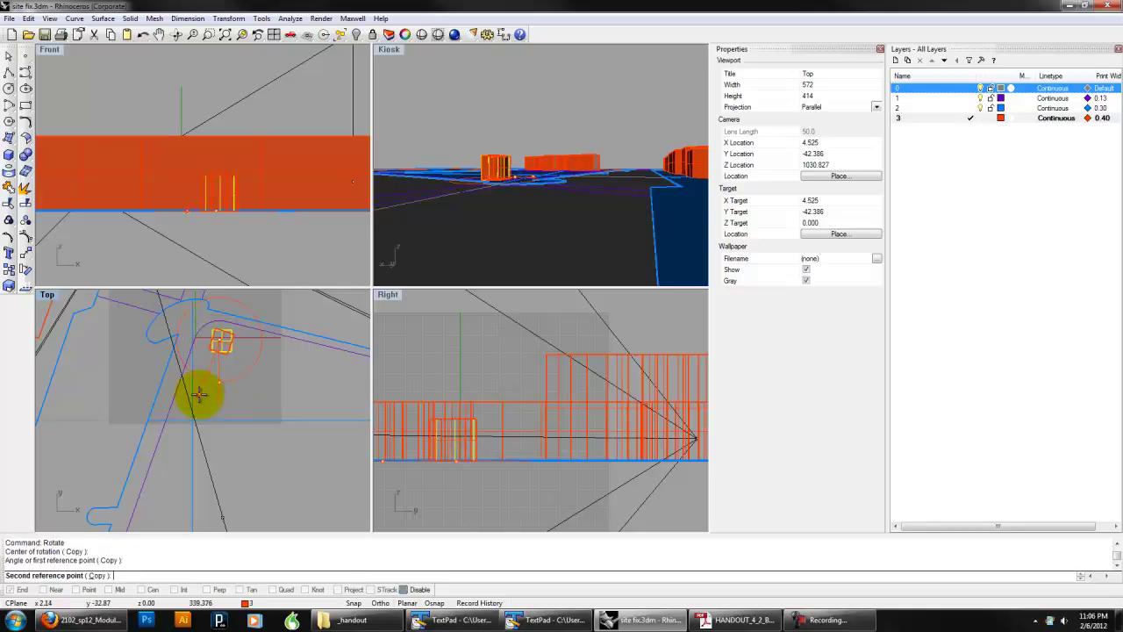
{"action": "left_click", "coordinate": [199, 394]}
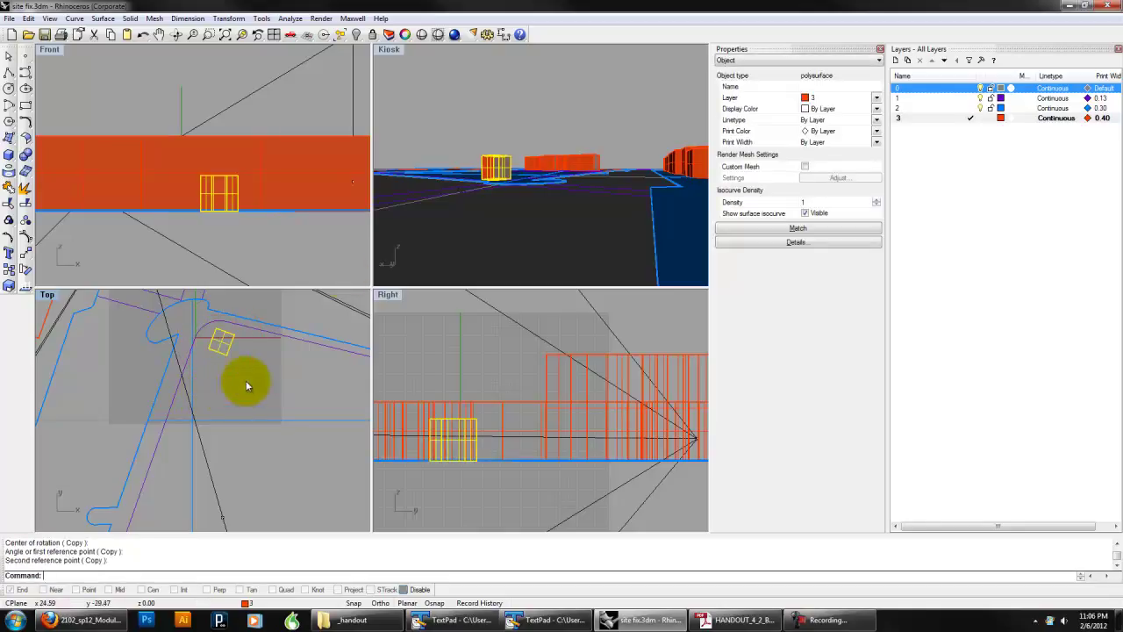
{"action": "left_click", "coordinate": [467, 135]}
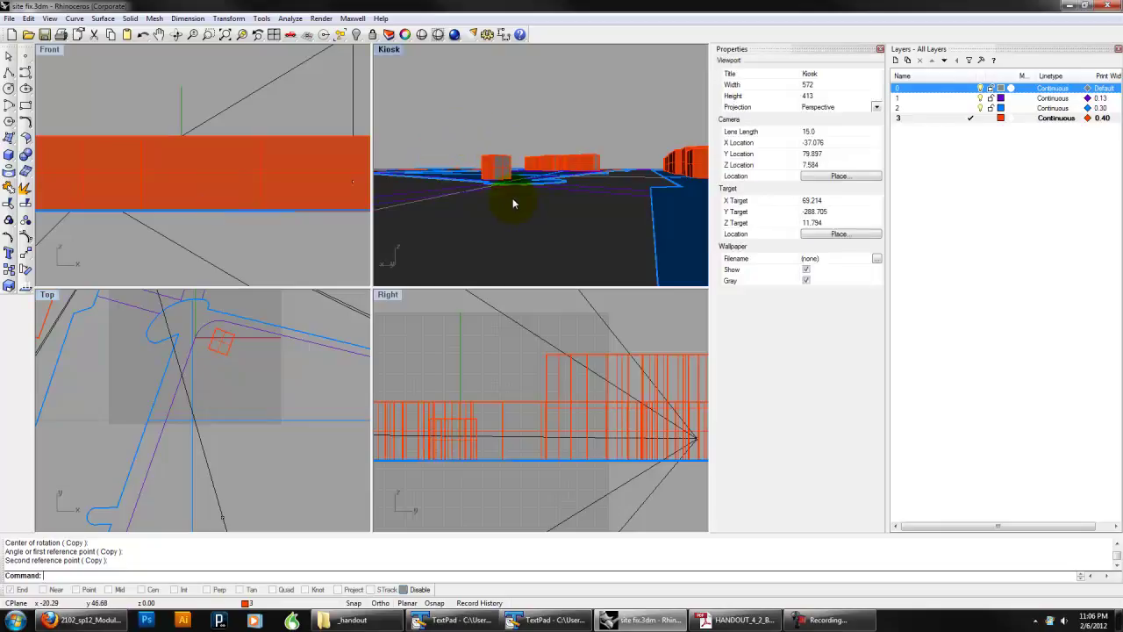
Step: Draw a single-segment polyline in plan from the far edge of the box, running parallel to the slanted street edge
{"action": "left_click", "coordinate": [11, 74]}
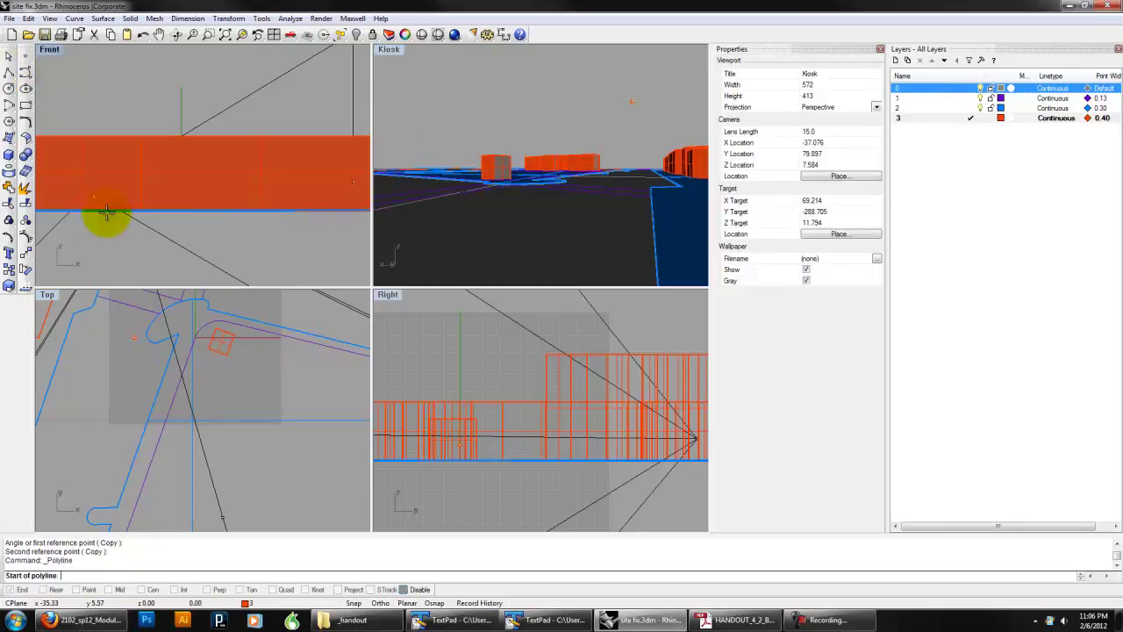
{"action": "left_click", "coordinate": [226, 327]}
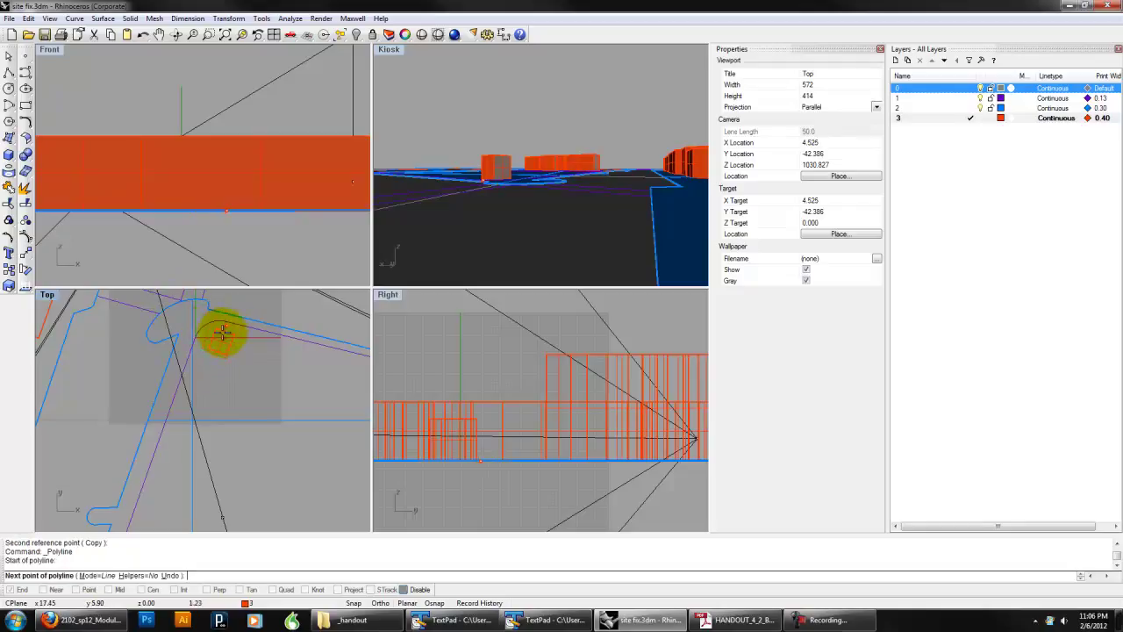
{"action": "left_click", "coordinate": [185, 445]}
{"action": "key", "text": "Return"}
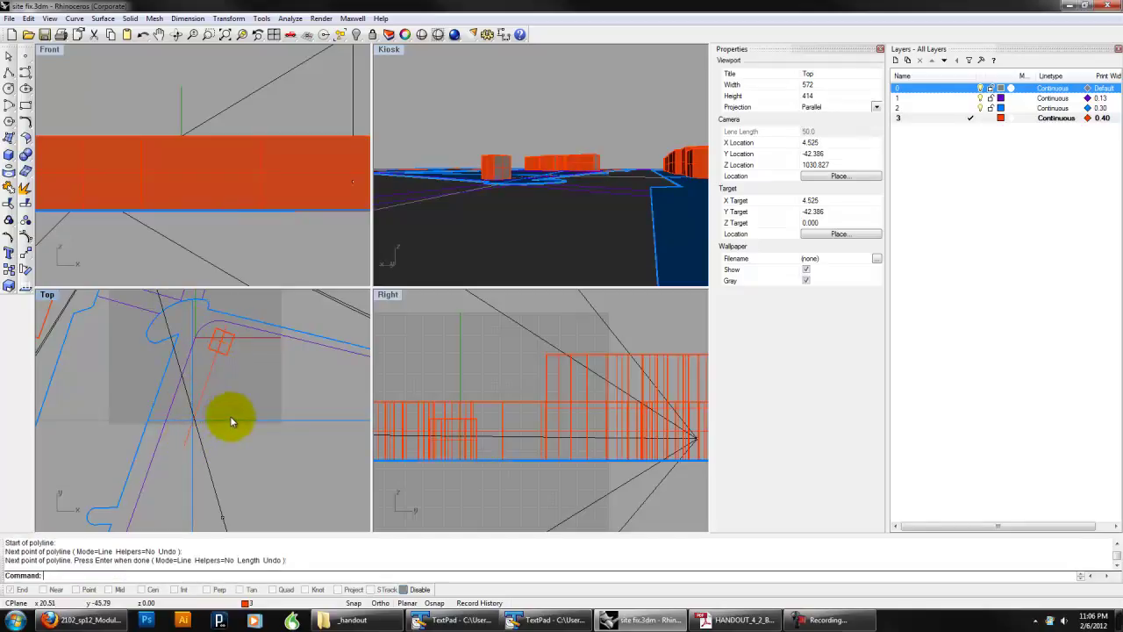
Step: Extrude the new line upward into a wall taller than the box with ExtrudeCrv
{"action": "left_click", "coordinate": [203, 384]}
{"action": "type", "text": "Extrudecrv"}
{"action": "key", "text": "Return"}
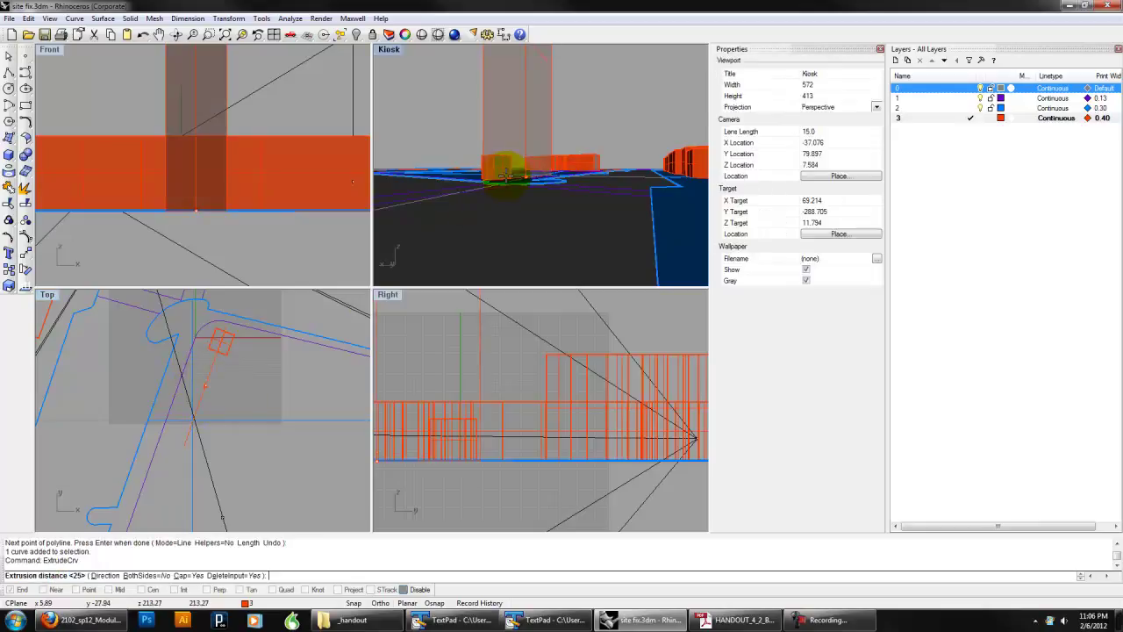
{"action": "left_click", "coordinate": [544, 148]}
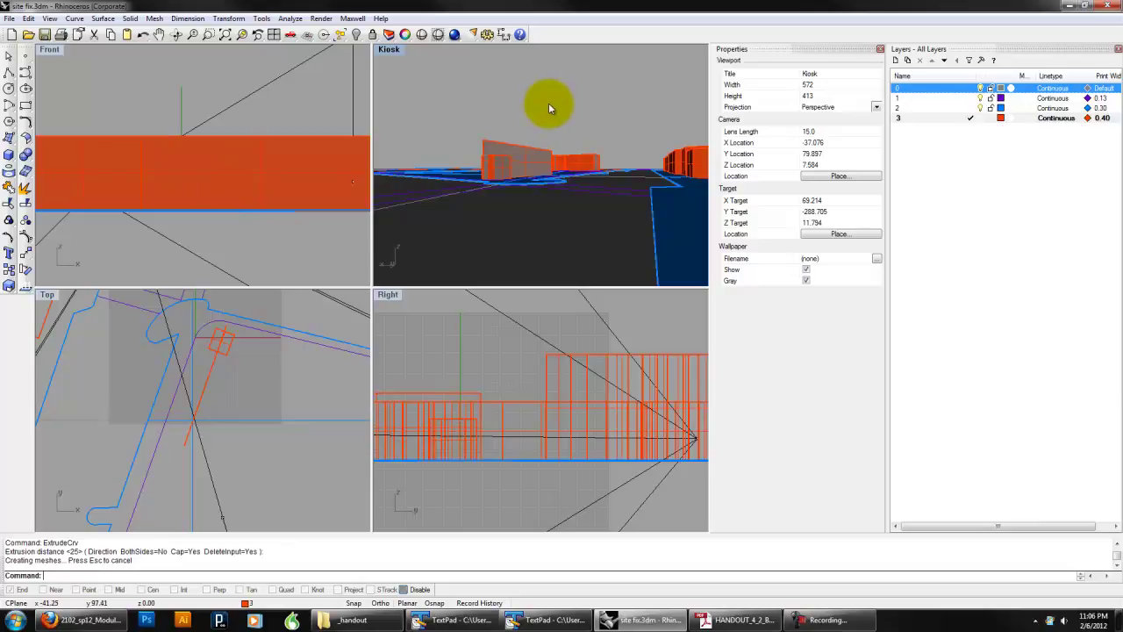
Step: Maximize the Kiosk viewport, set it to the standard Perspective view, and examine the box and wall within the site
{"action": "double_click", "coordinate": [389, 49]}
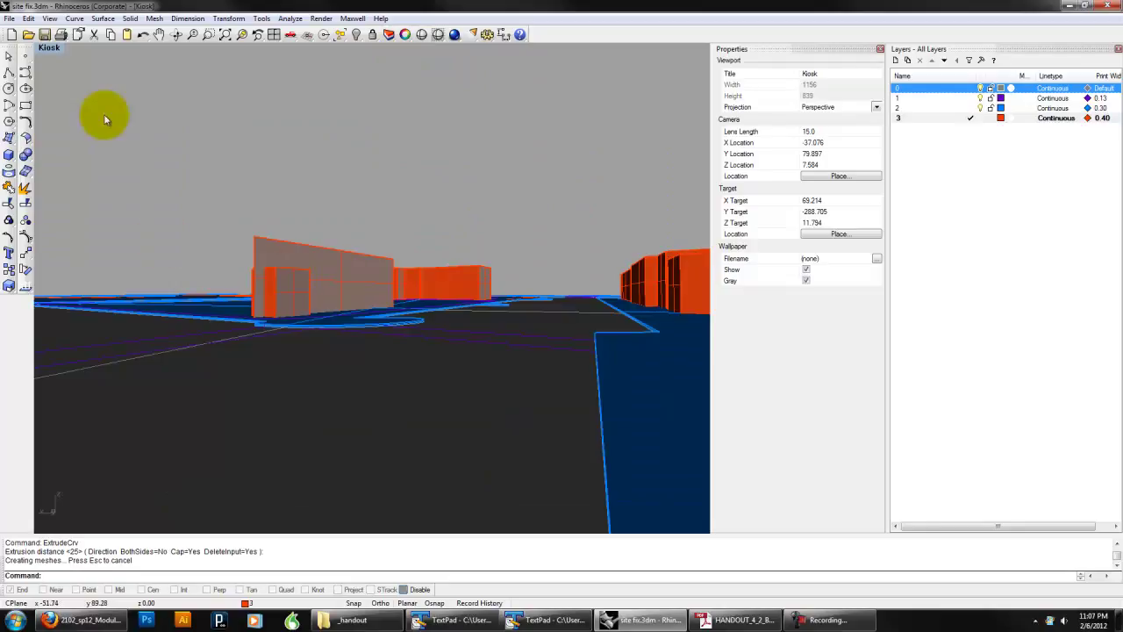
{"action": "left_click", "coordinate": [49, 48]}
{"action": "mouse_move", "coordinate": [77, 190]}
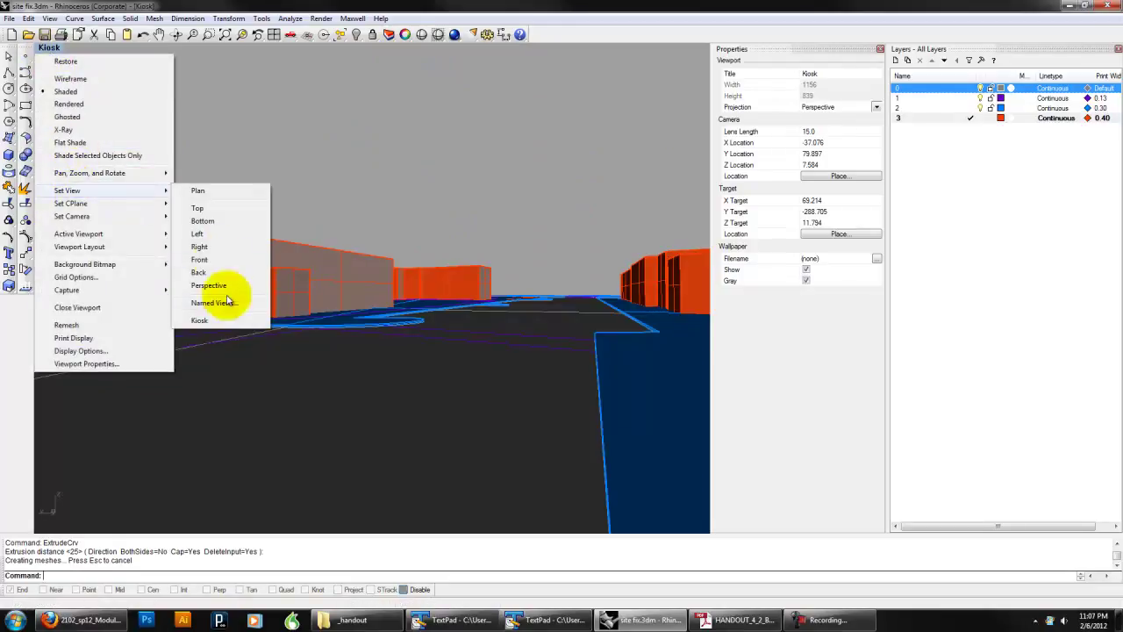
{"action": "left_click", "coordinate": [225, 286]}
{"action": "right_click_drag", "start_coordinate": [386, 298], "coordinate": [530, 296]}
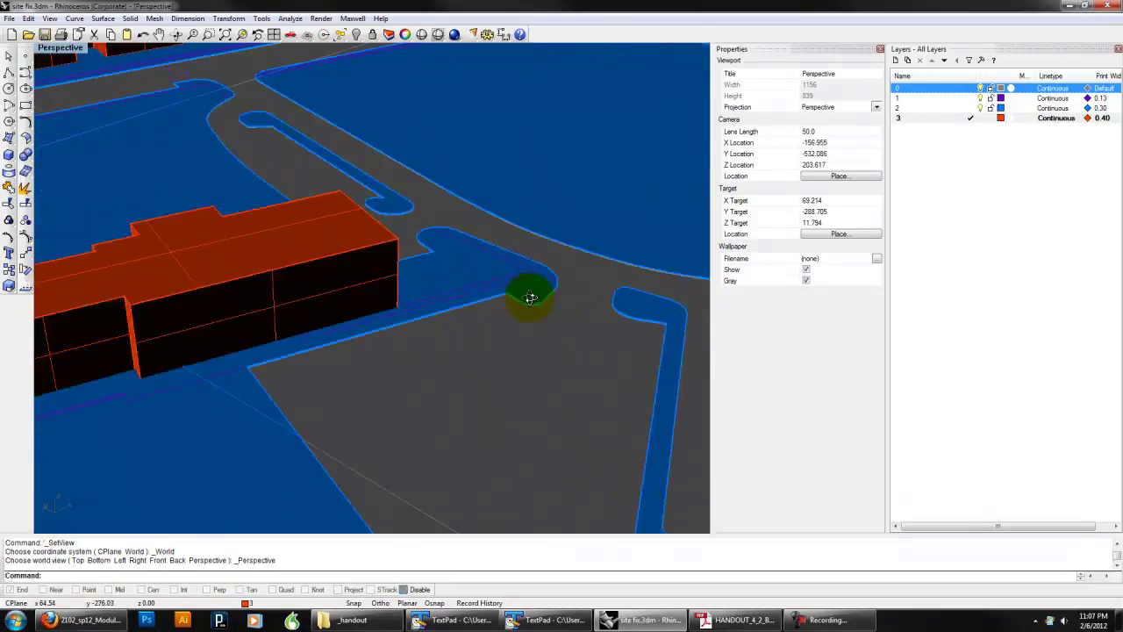
{"action": "scroll", "coordinate": [331, 271], "scroll_direction": "down", "scroll_amount": 7}
{"action": "right_click_drag", "start_coordinate": [331, 271], "coordinate": [369, 198]}
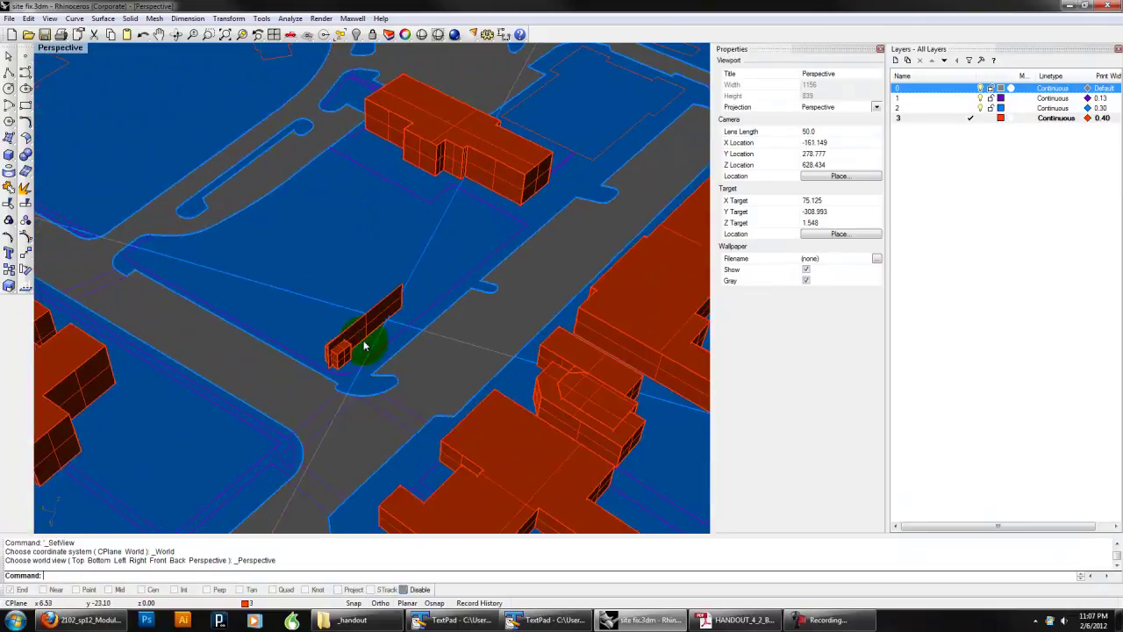
{"action": "scroll", "coordinate": [363, 348], "scroll_direction": "up", "scroll_amount": 9}
{"action": "right_click_drag", "start_coordinate": [354, 353], "coordinate": [404, 294]}
{"action": "scroll", "coordinate": [436, 302], "scroll_direction": "down", "scroll_amount": 4}
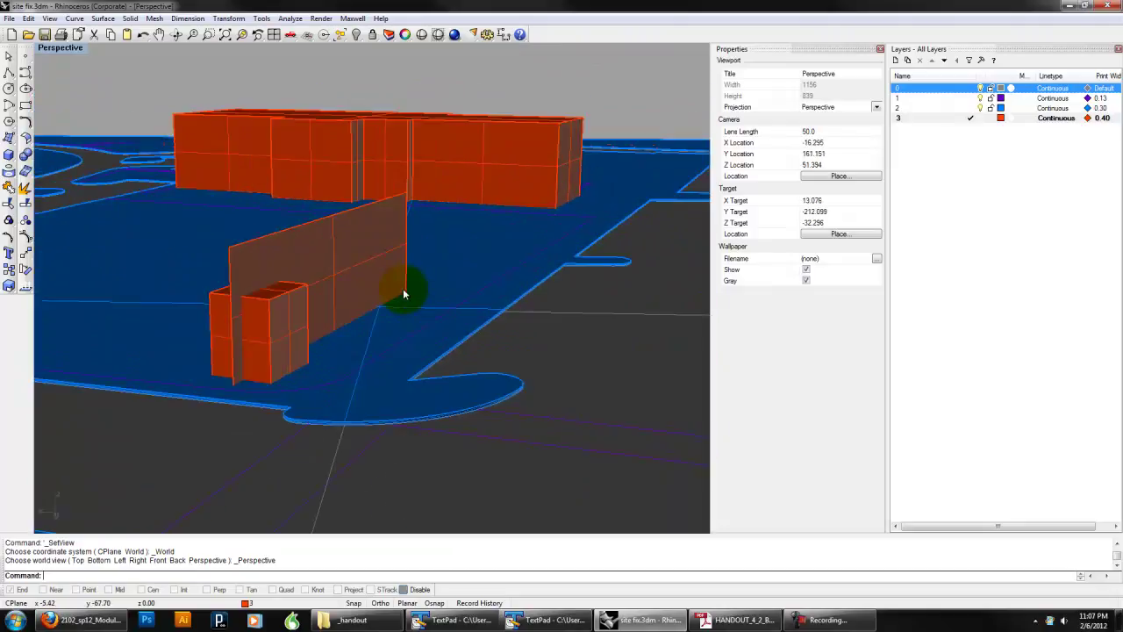
{"action": "scroll", "coordinate": [406, 289], "scroll_direction": "up", "scroll_amount": 3}
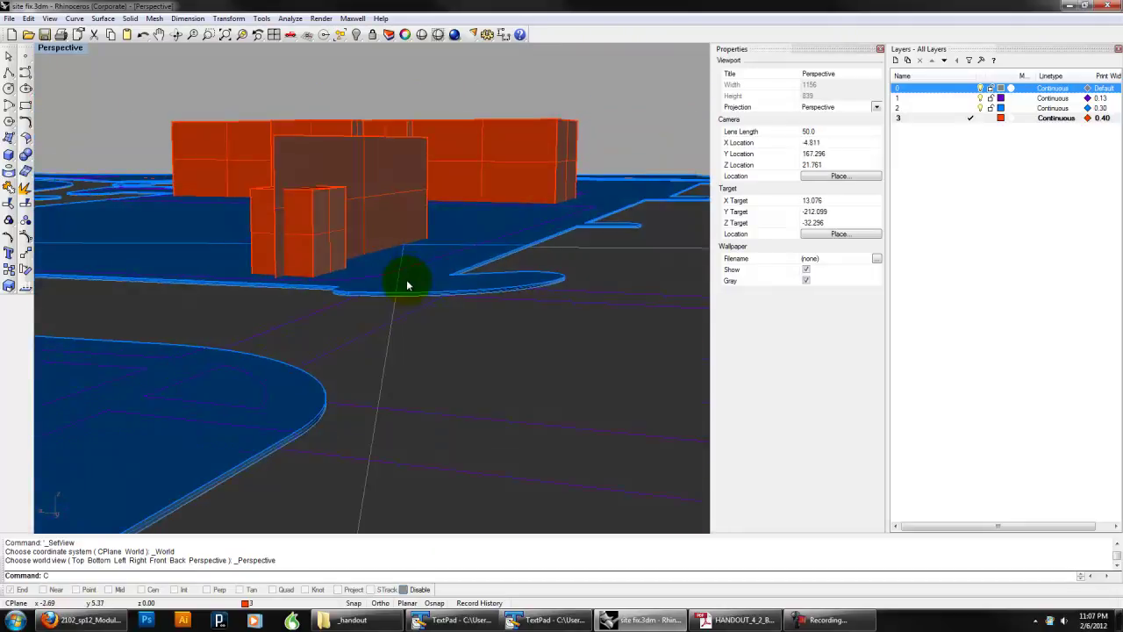
Step: Restore the saved Kiosk named view in the maximized viewport
{"action": "type", "text": "C"}
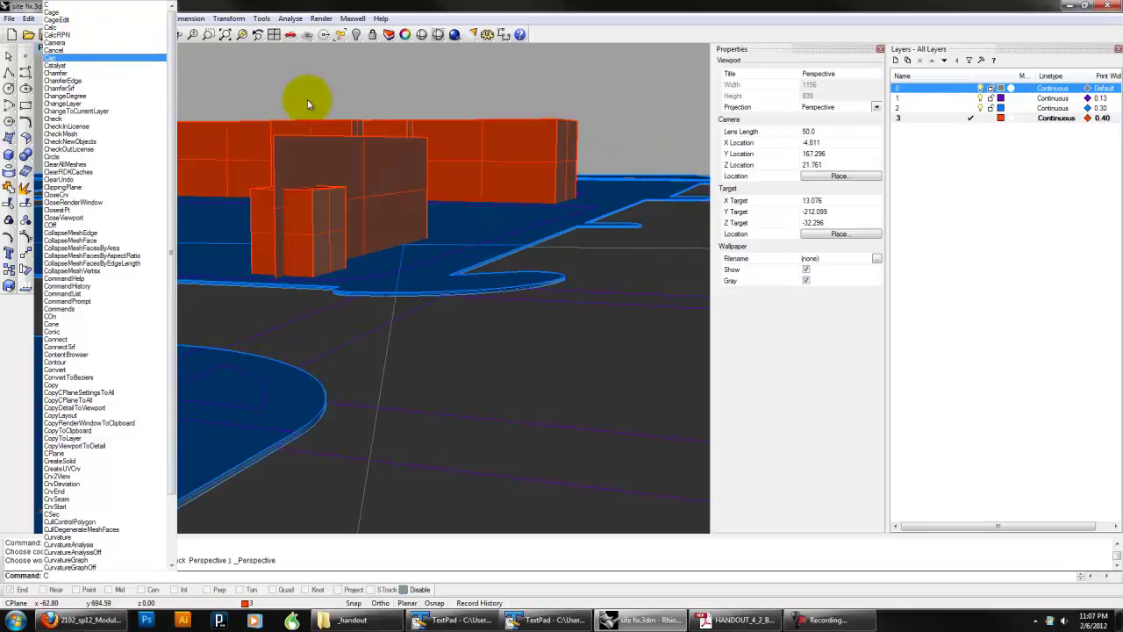
{"action": "left_click", "coordinate": [70, 48]}
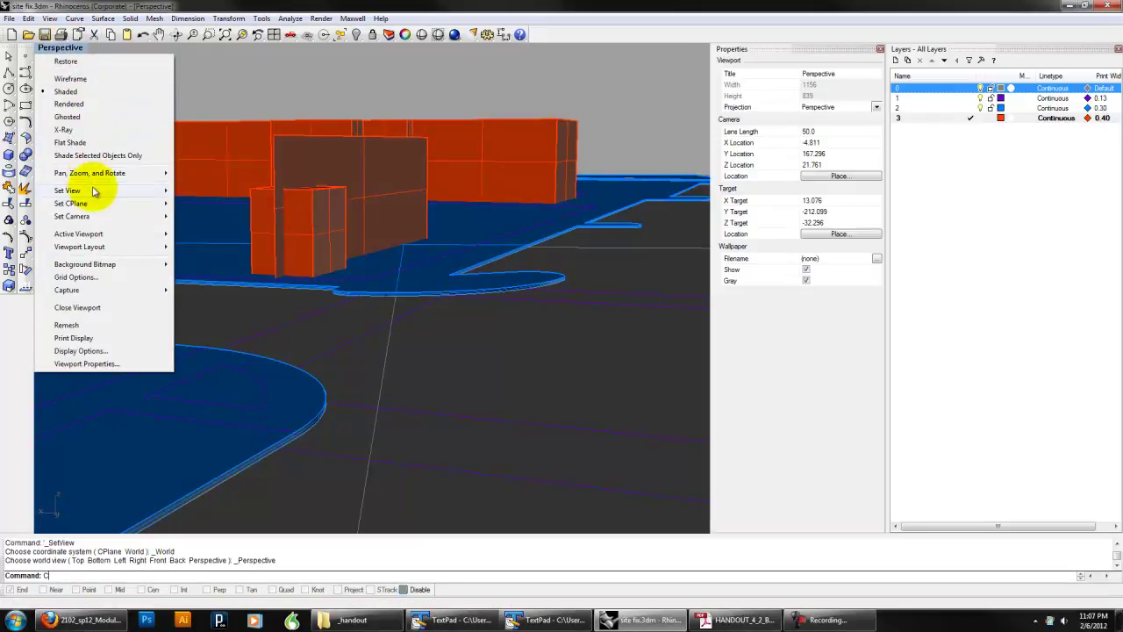
{"action": "mouse_move", "coordinate": [88, 190]}
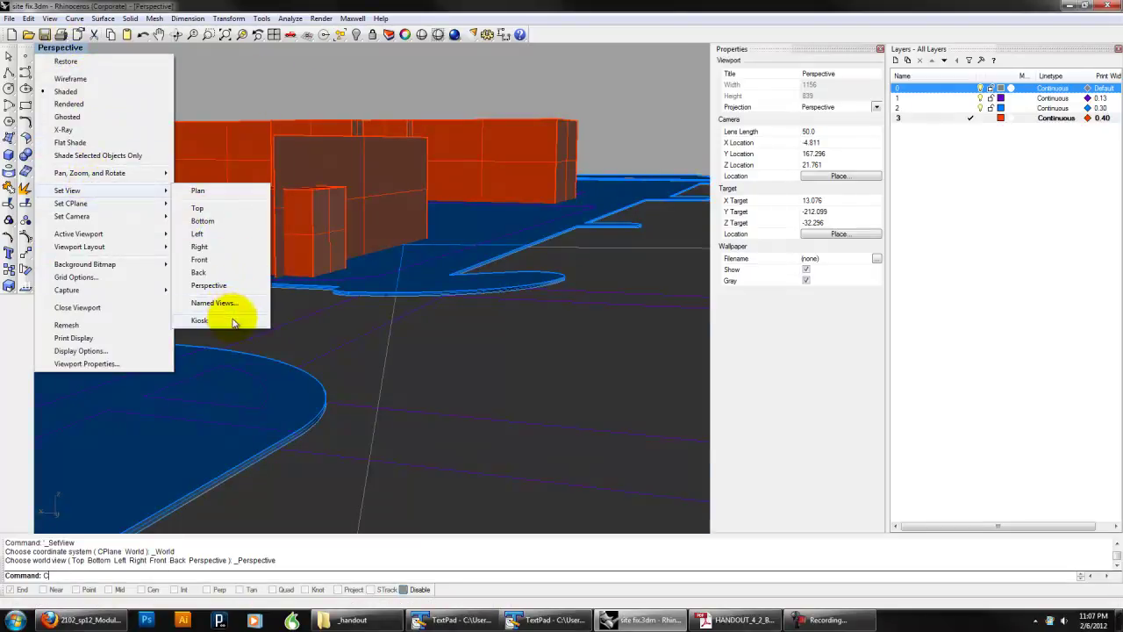
{"action": "left_click", "coordinate": [232, 320]}
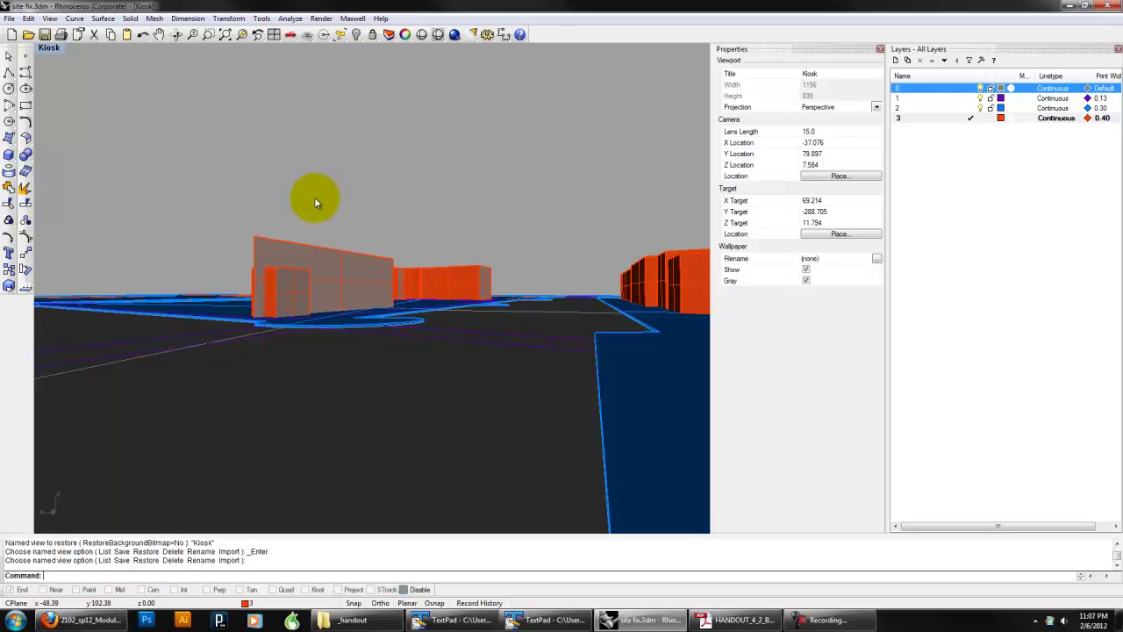
Step: Preview the Kiosk view in Wireframe display and return it to Shaded
{"action": "left_click", "coordinate": [51, 48]}
{"action": "left_click", "coordinate": [97, 88]}
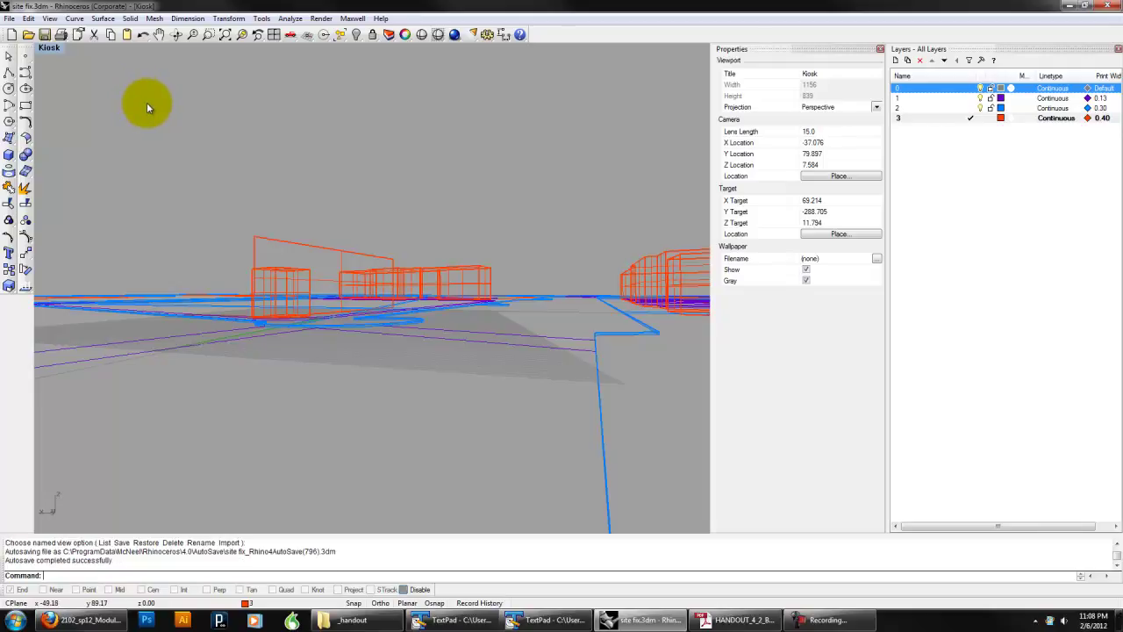
{"action": "left_click", "coordinate": [49, 48]}
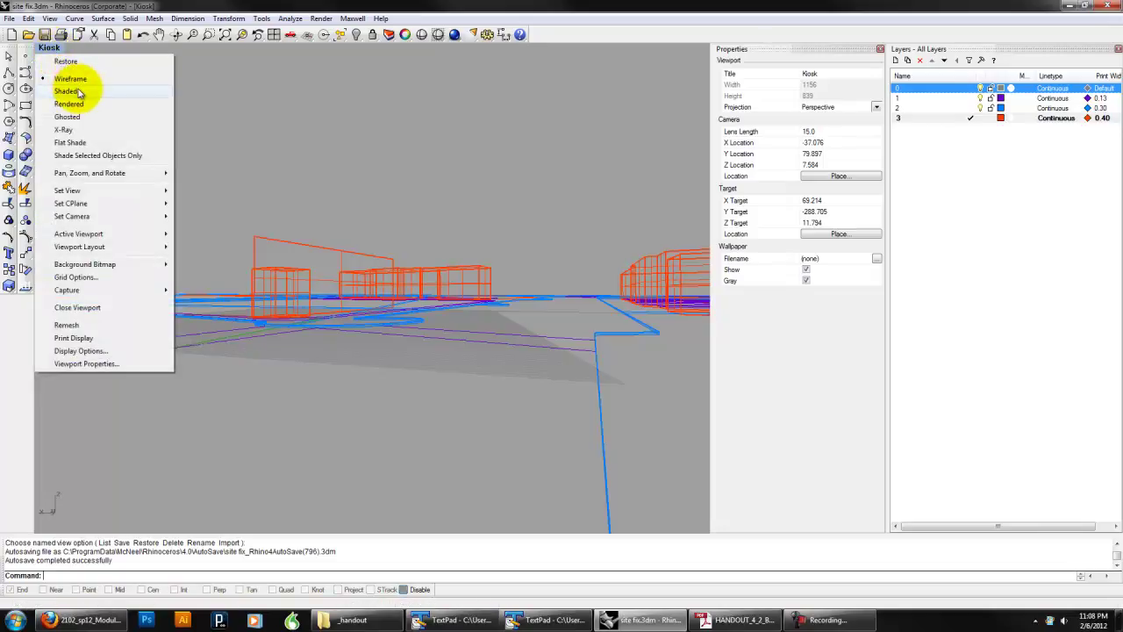
{"action": "left_click", "coordinate": [79, 93]}
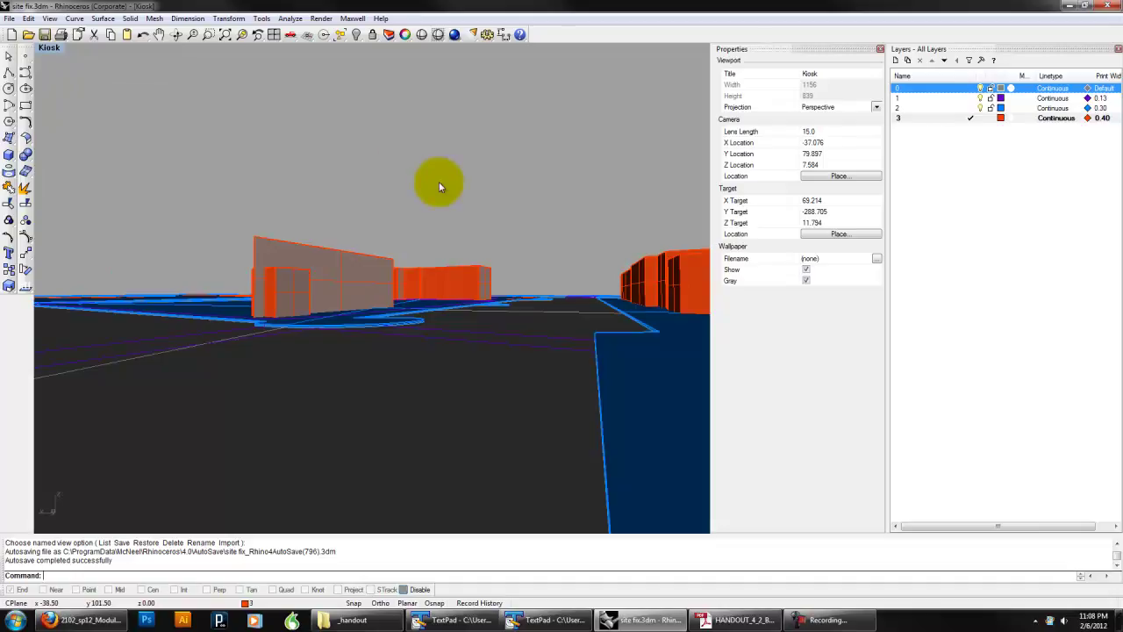
{"action": "right_click_drag", "start_coordinate": [491, 201], "coordinate": [489, 224]}
{"action": "right_click_drag", "start_coordinate": [465, 320], "coordinate": [488, 264], "text": "shift"}
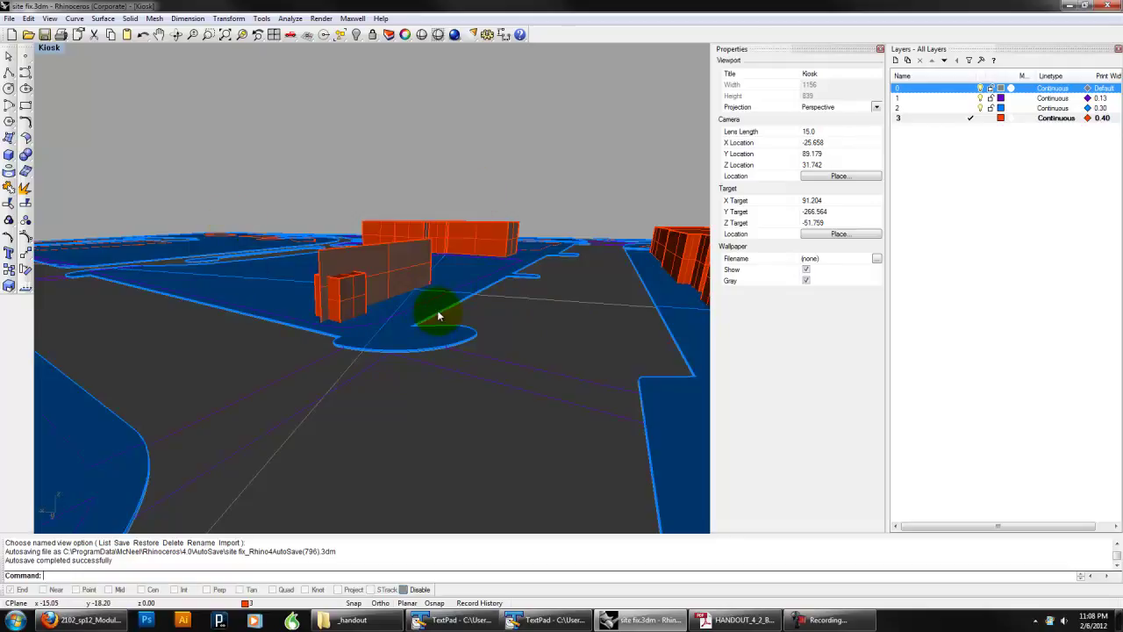
{"action": "mouse_move", "coordinate": [437, 310]}
{"action": "right_mouse_down"}
{"action": "mouse_move", "coordinate": [416, 307]}
{"action": "mouse_move", "coordinate": [451, 306]}
{"action": "right_mouse_up"}
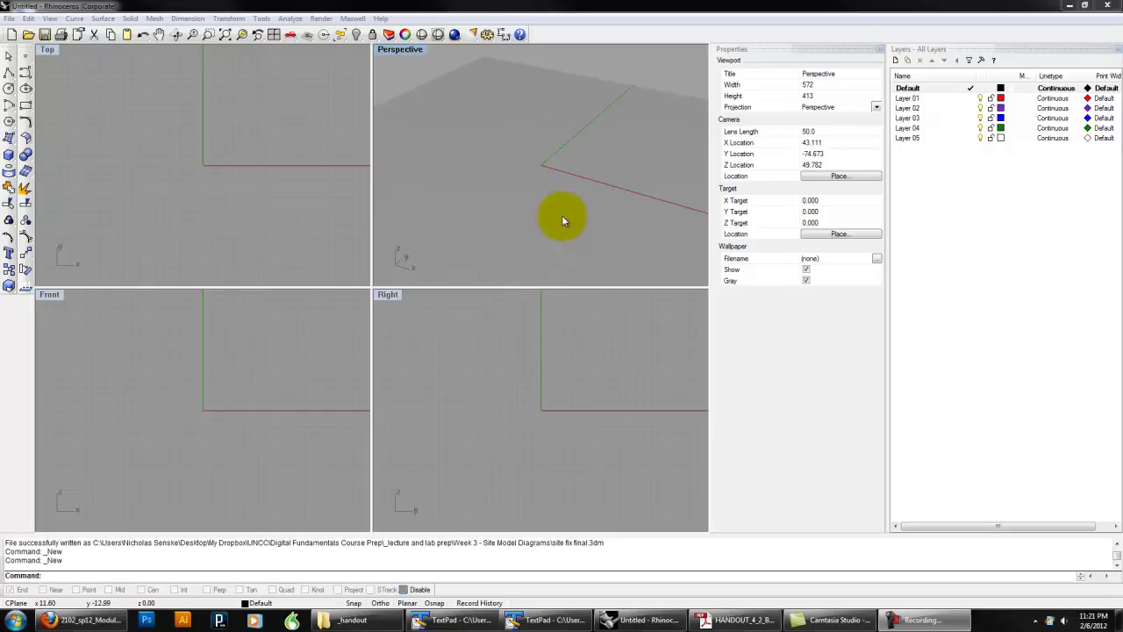
Step: Create a new file from the Large Objects - Feet.3dm template
{"action": "left_click", "coordinate": [12, 35]}
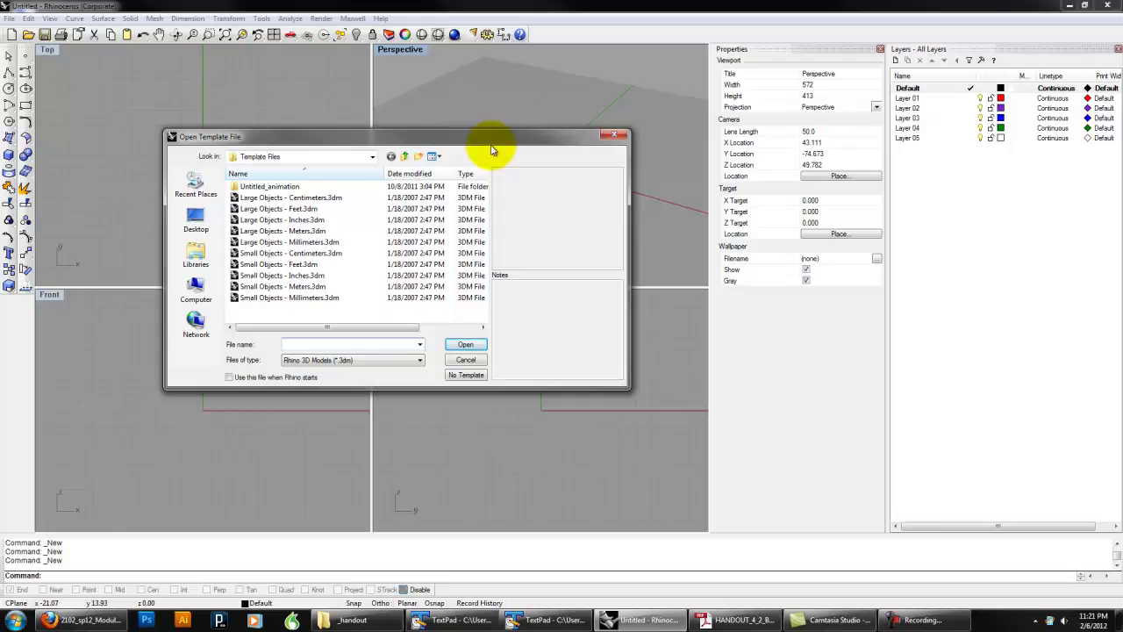
{"action": "double_click", "coordinate": [303, 211]}
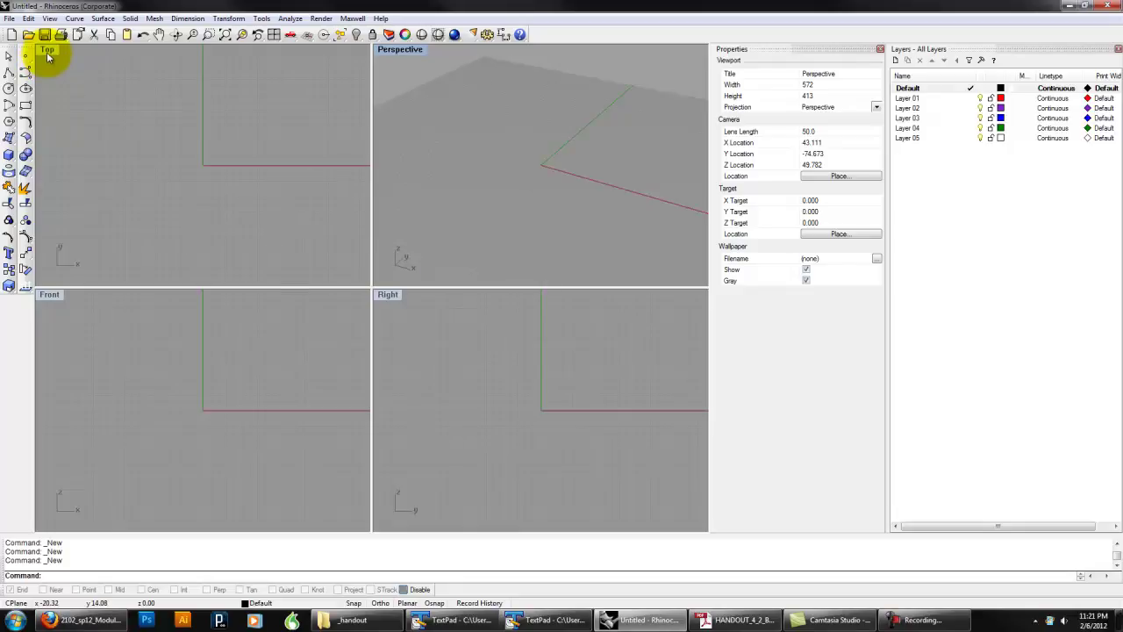
Step: Draw a 2" by 2" rectangle in the Top viewport, up and to the left of the origin
{"action": "left_click", "coordinate": [156, 105]}
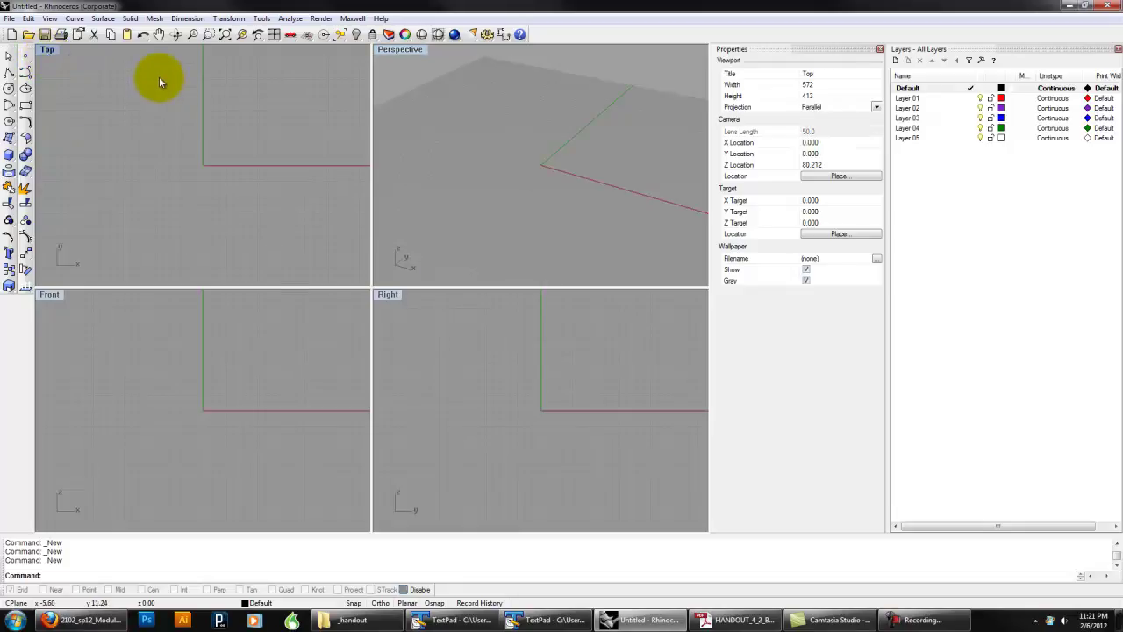
{"action": "left_click", "coordinate": [26, 105]}
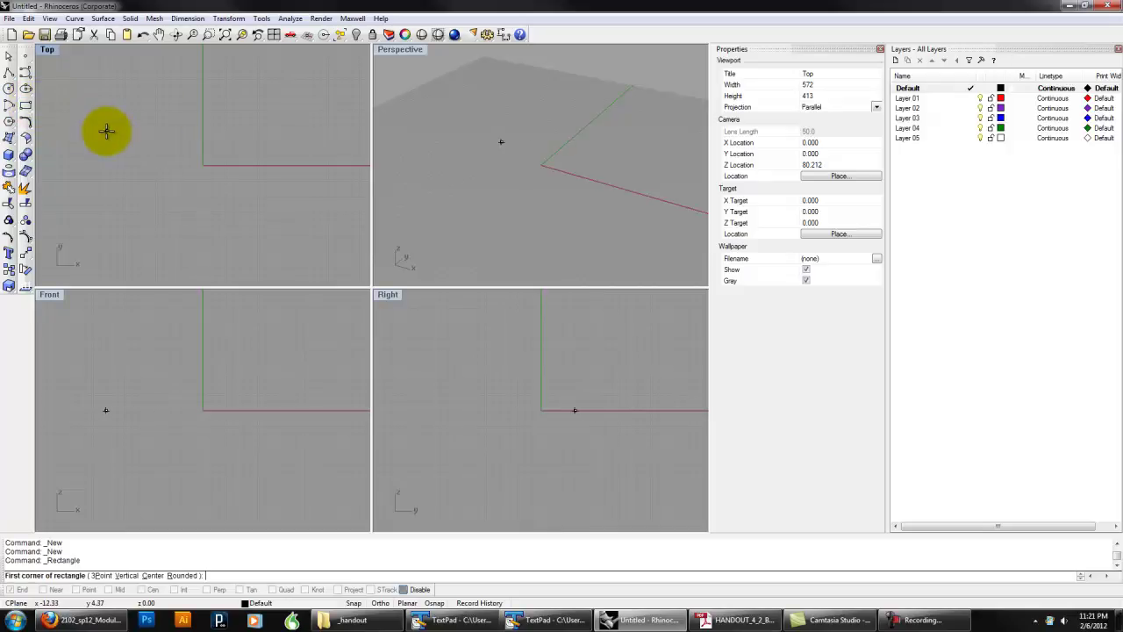
{"action": "left_click", "coordinate": [108, 135]}
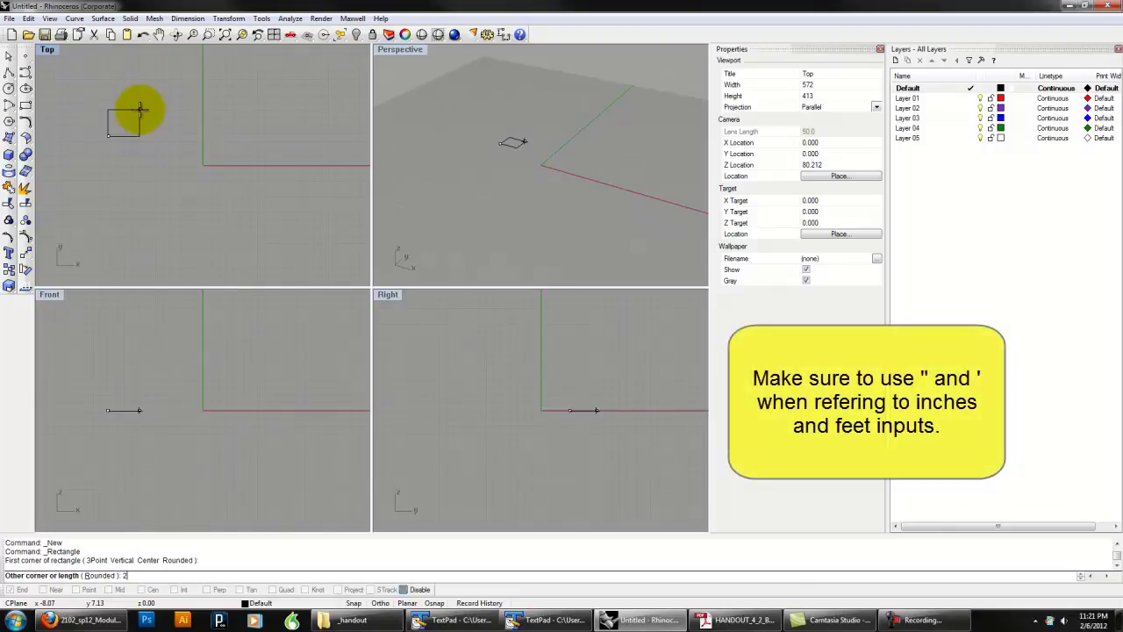
{"action": "type", "text": "\""}
{"action": "key", "text": "Return"}
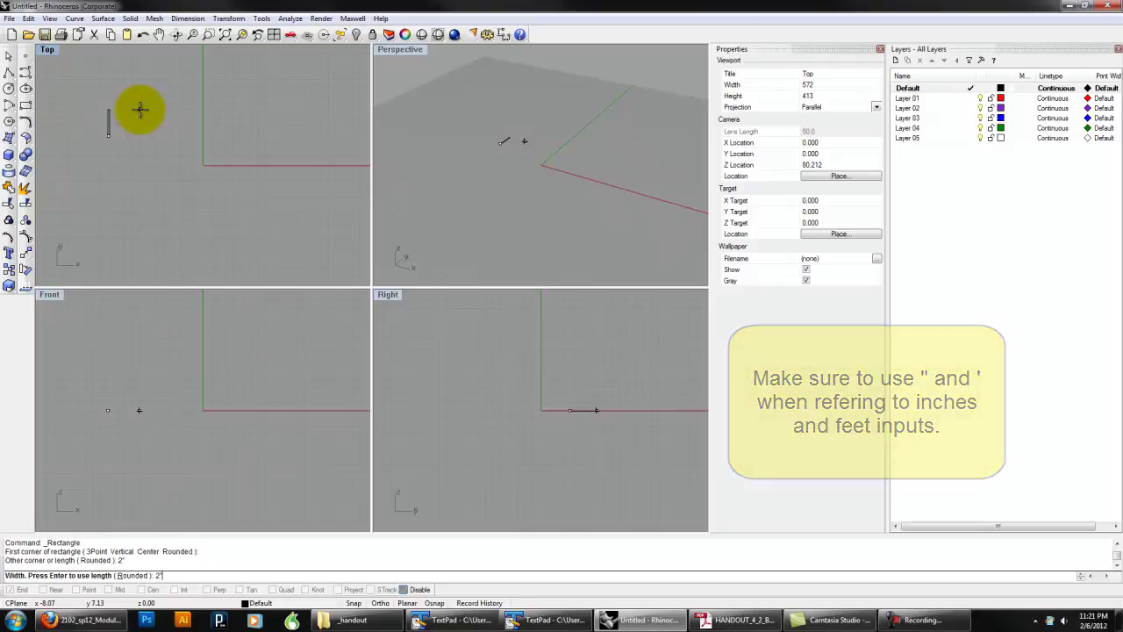
{"action": "key", "text": "Return"}
Step: Try to move the 2" square close to the origin freehand in the Top viewport, and undo the move
{"action": "scroll", "coordinate": [139, 109], "scroll_direction": "up", "scroll_amount": 5}
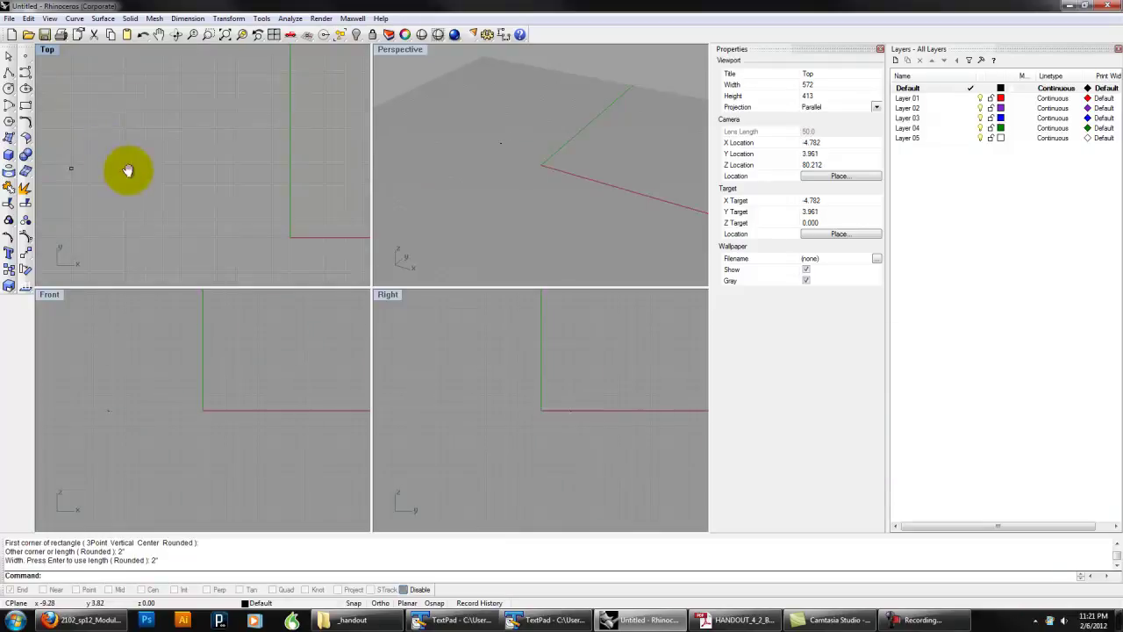
{"action": "left_click_drag", "start_coordinate": [141, 136], "coordinate": [141, 137]}
{"action": "scroll", "coordinate": [146, 141], "scroll_direction": "down", "scroll_amount": 6}
{"action": "scroll", "coordinate": [232, 168], "scroll_direction": "down", "scroll_amount": 2}
{"action": "scroll", "coordinate": [234, 171], "scroll_direction": "up", "scroll_amount": 4}
{"action": "right_click_drag", "start_coordinate": [234, 172], "coordinate": [189, 172]}
{"action": "left_click", "coordinate": [172, 166]}
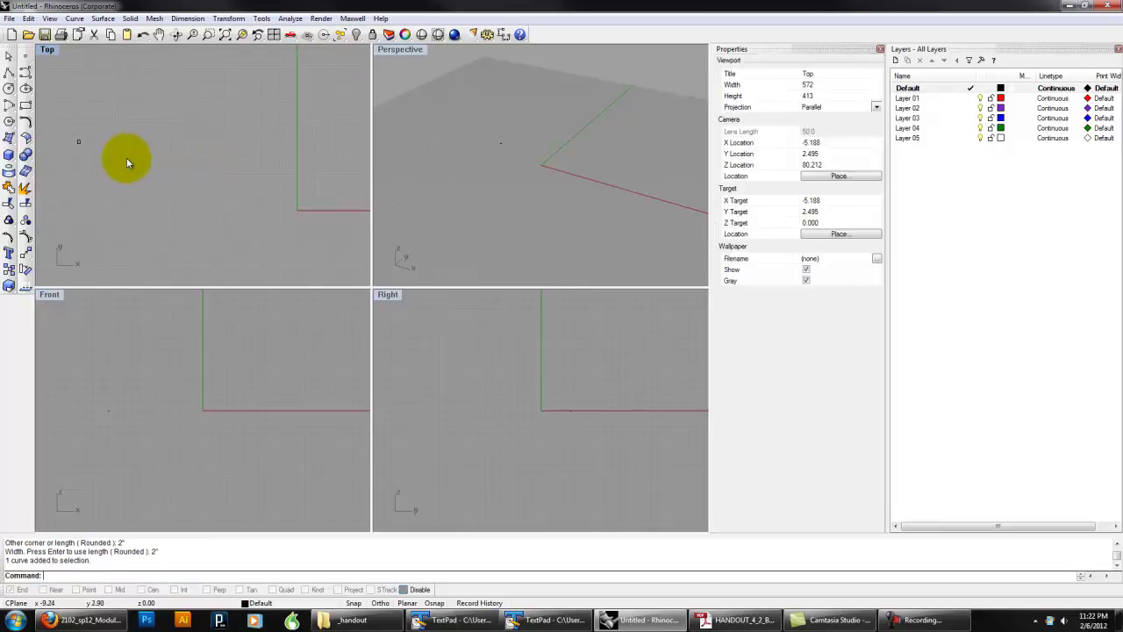
{"action": "left_click", "coordinate": [80, 142]}
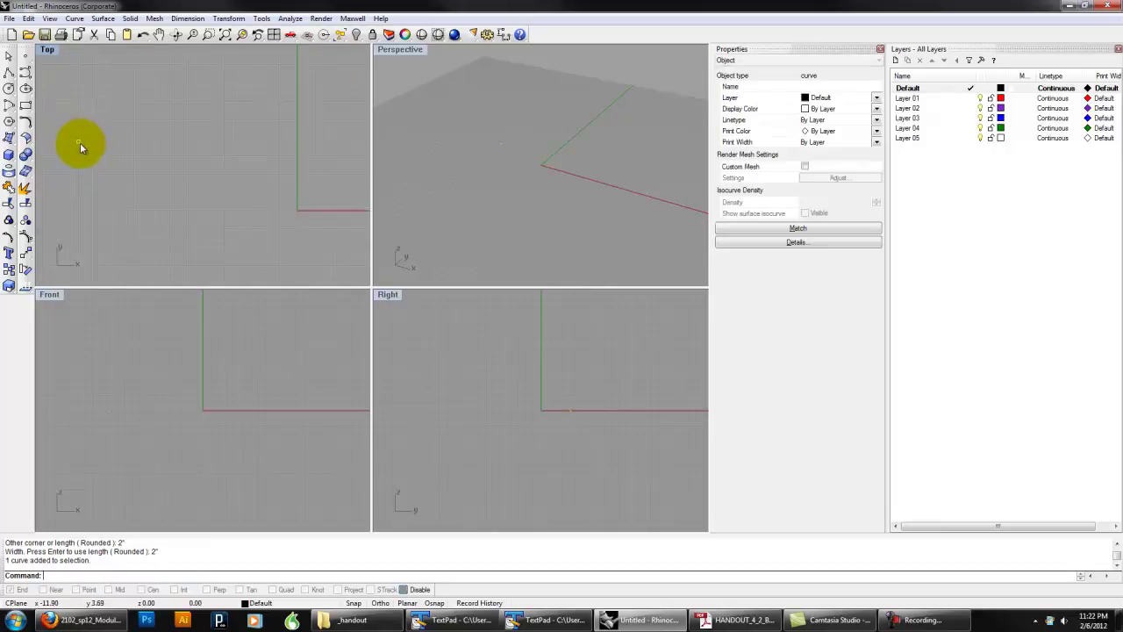
{"action": "left_click_drag", "start_coordinate": [79, 142], "coordinate": [291, 209]}
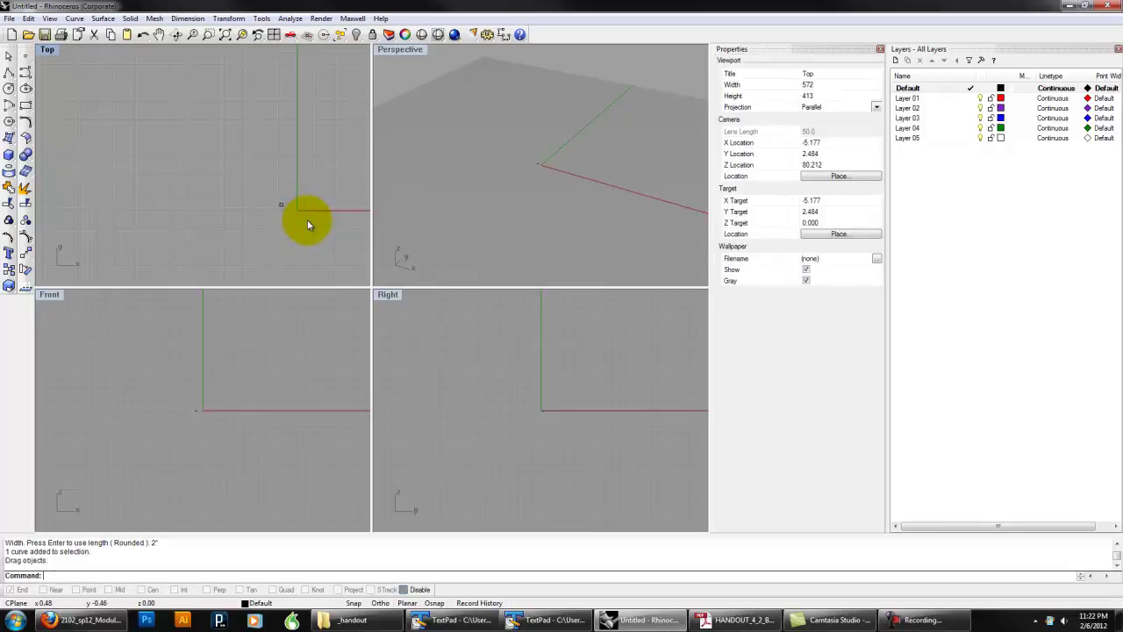
{"action": "key", "text": "ctrl+z"}
Step: Move the 2" square beside the origin in the Top viewport using the Move command
{"action": "type", "text": "move"}
{"action": "key", "text": "Return"}
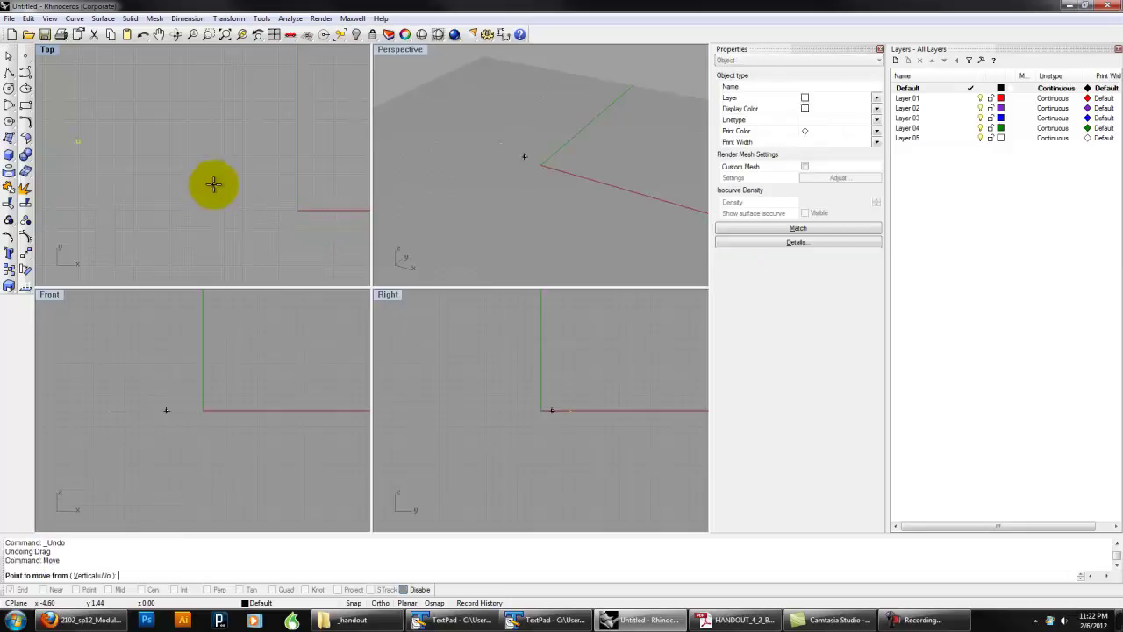
{"action": "left_click", "coordinate": [70, 148]}
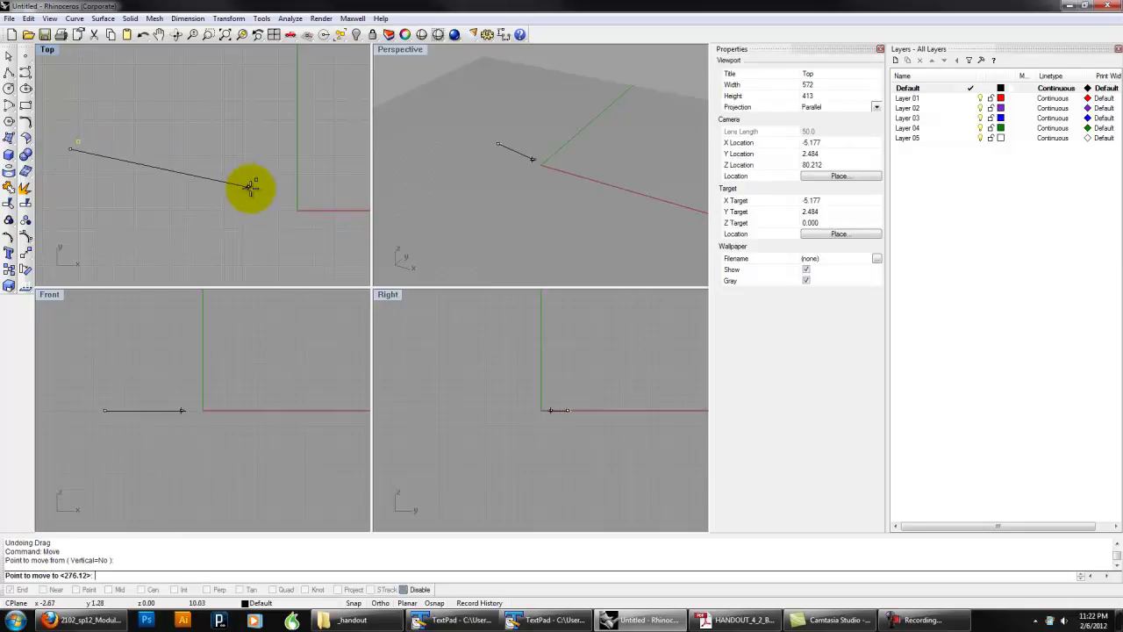
{"action": "left_click", "coordinate": [294, 202]}
{"action": "scroll", "coordinate": [294, 208], "scroll_direction": "up", "scroll_amount": 6}
{"action": "right_click_drag", "start_coordinate": [294, 209], "coordinate": [143, 175]}
{"action": "scroll", "coordinate": [210, 163], "scroll_direction": "up", "scroll_amount": 4}
{"action": "left_click", "coordinate": [189, 197]}
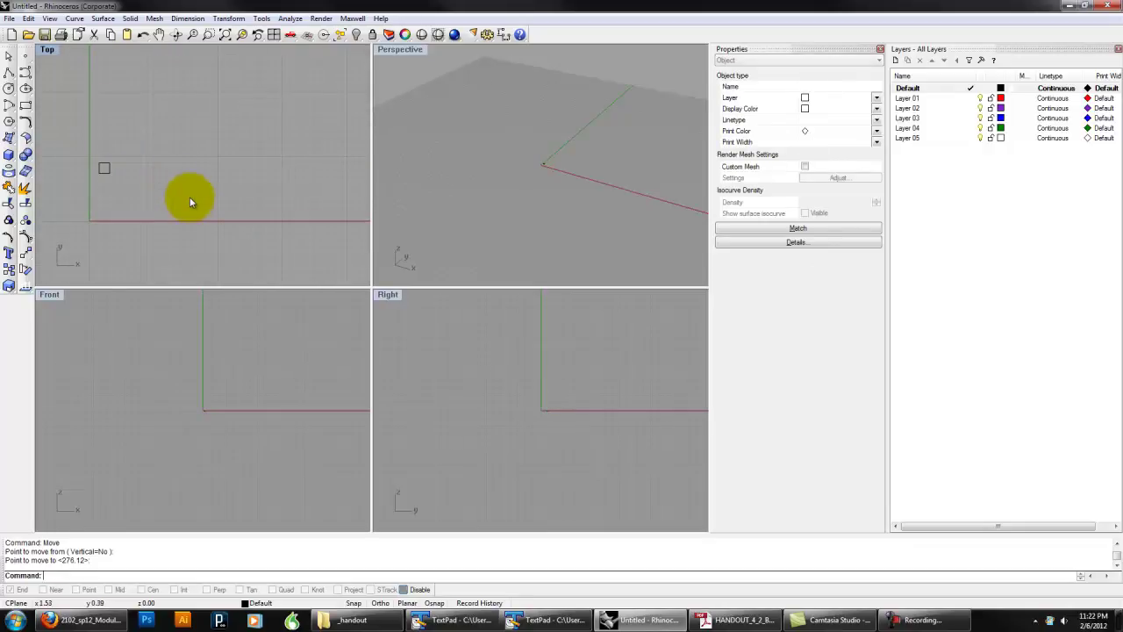
Step: Draw a 4" by 4" rectangle to the right of the 2" square in the Top viewport
{"action": "left_click", "coordinate": [26, 105]}
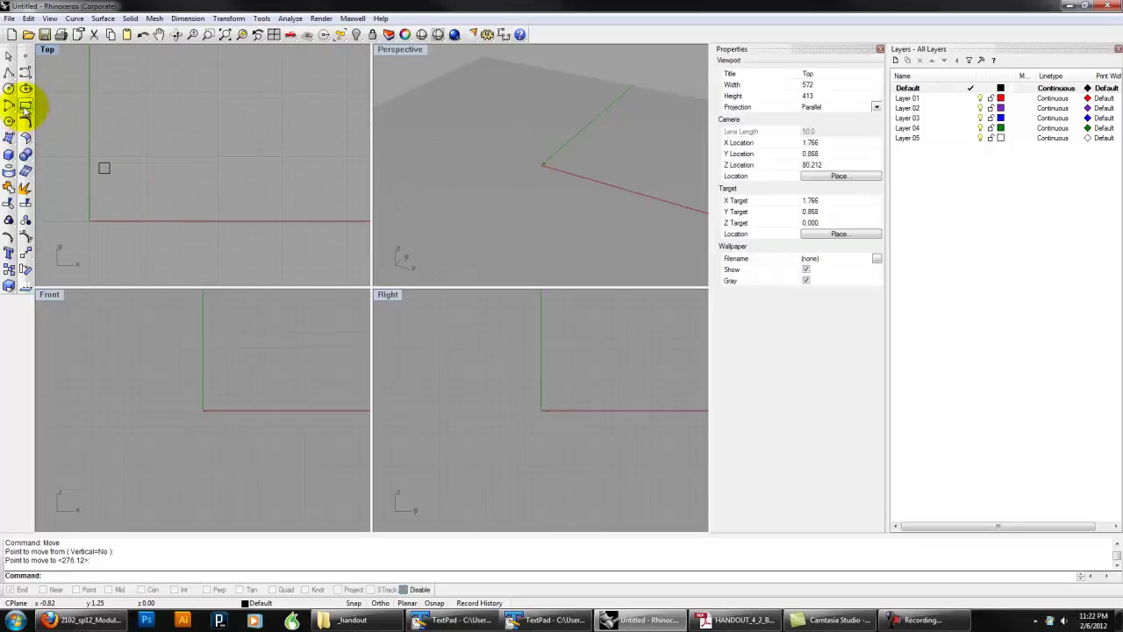
{"action": "left_click", "coordinate": [153, 159]}
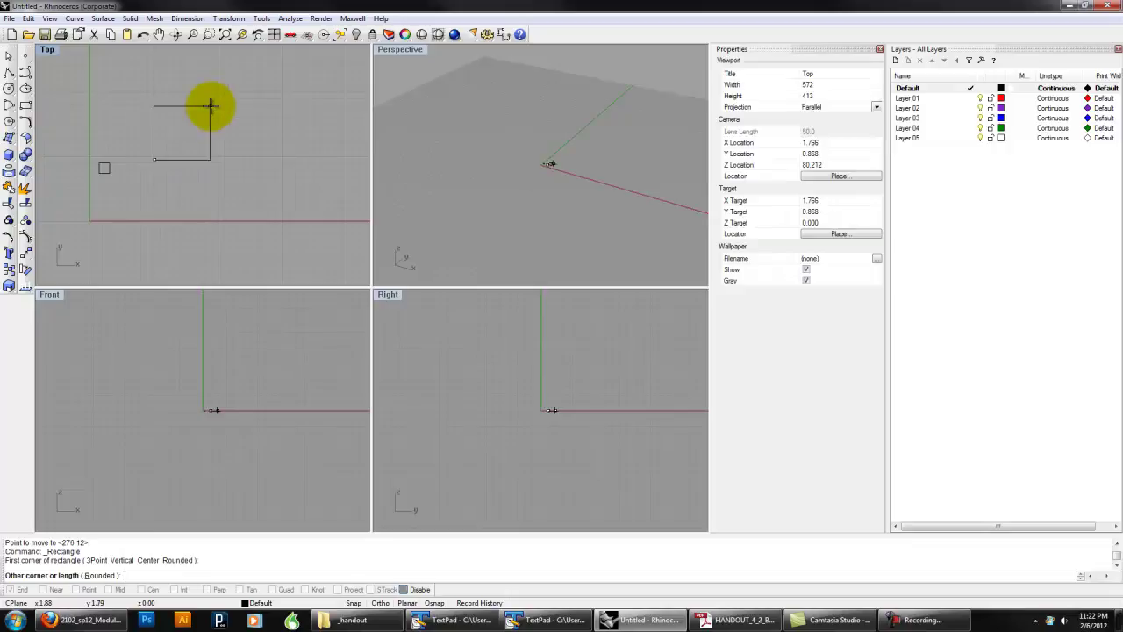
{"action": "type", "text": "4"}
{"action": "key", "text": "Return"}
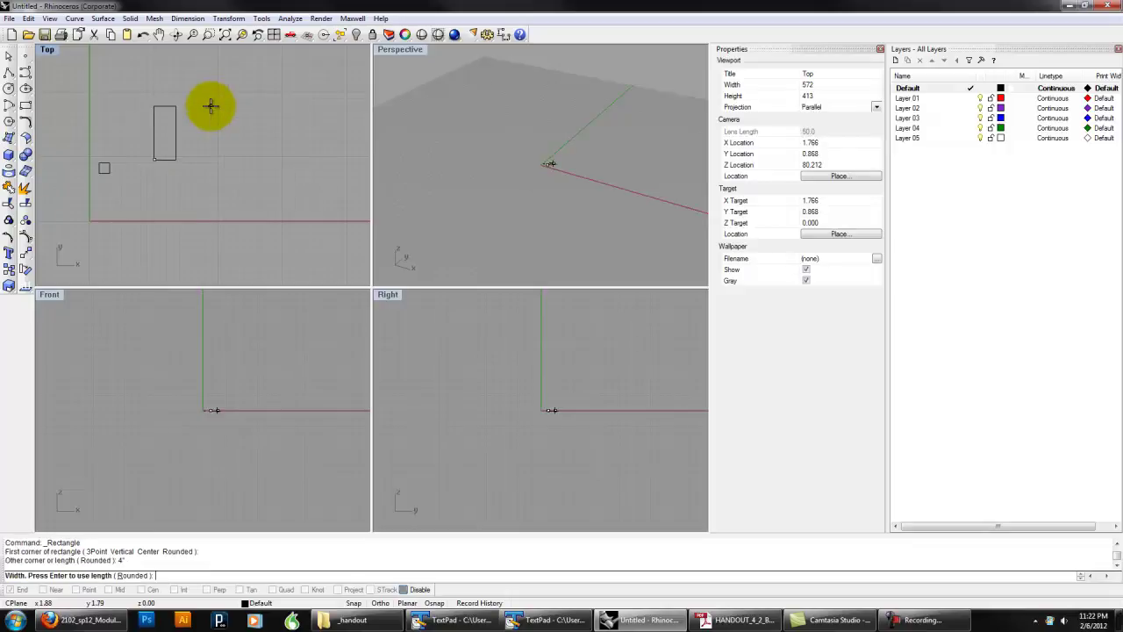
{"action": "type", "text": "4"}
{"action": "key", "text": "Return"}
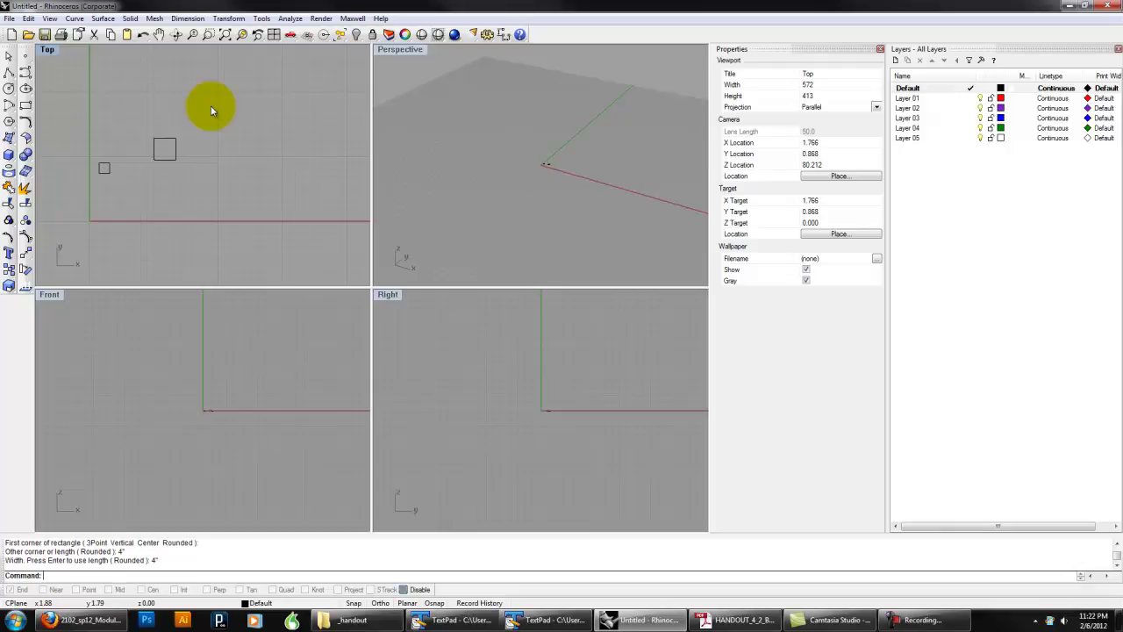
Step: Draw an 8" by 8" rectangle to the right of the 4" square in the Top viewport
{"action": "left_click", "coordinate": [26, 104]}
{"action": "left_click", "coordinate": [258, 163]}
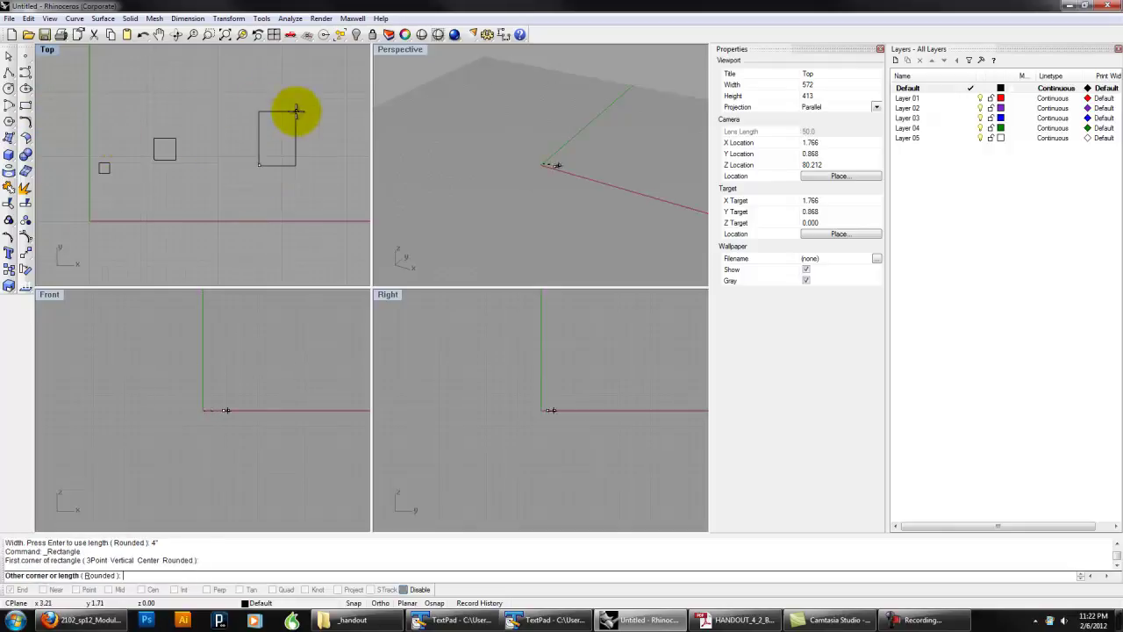
{"action": "type", "text": "8"}
{"action": "key", "text": "Return"}
{"action": "key", "text": "Return"}
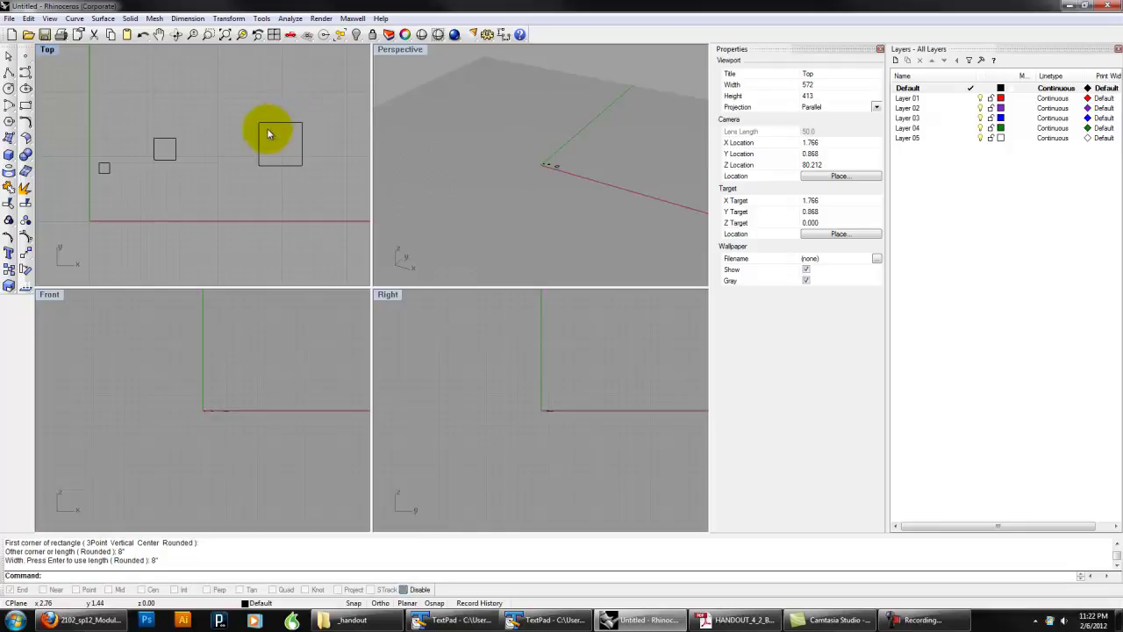
Step: Offset the 8" square inward with the offset distance set to 0.25"
{"action": "right_click_drag", "start_coordinate": [225, 150], "coordinate": [218, 170]}
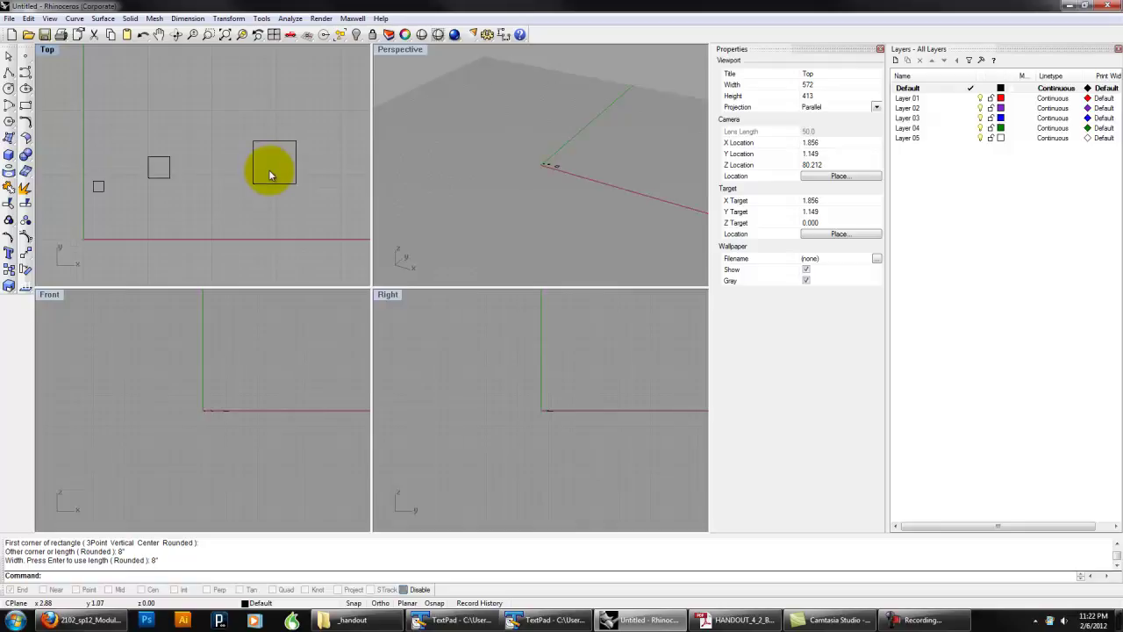
{"action": "right_click_drag", "start_coordinate": [280, 178], "coordinate": [256, 182]}
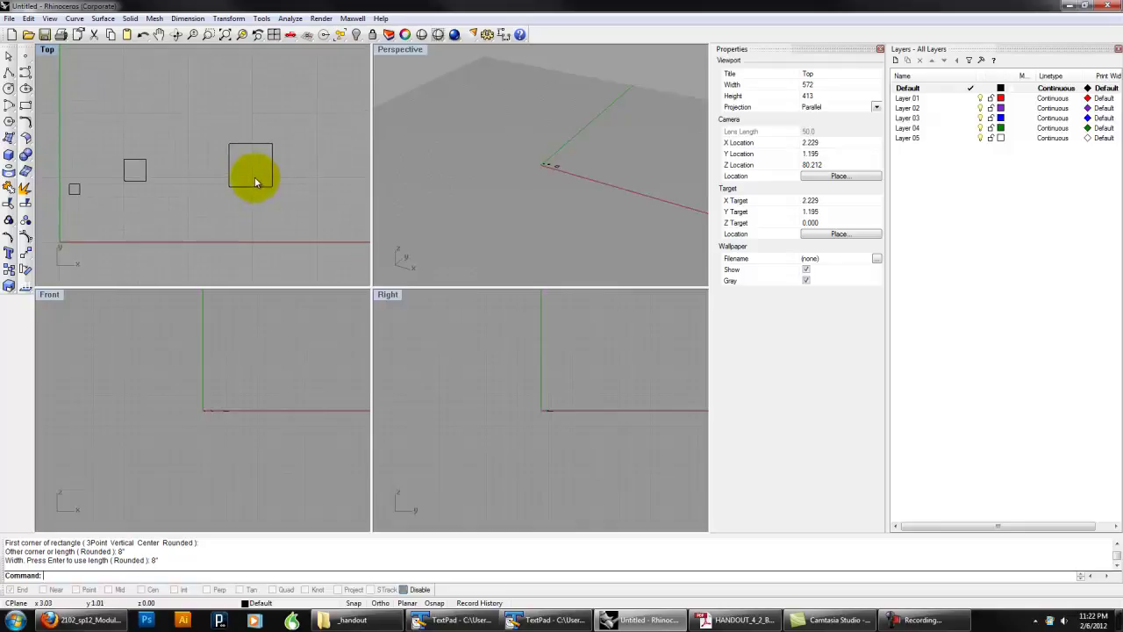
{"action": "type", "text": "ffset"}
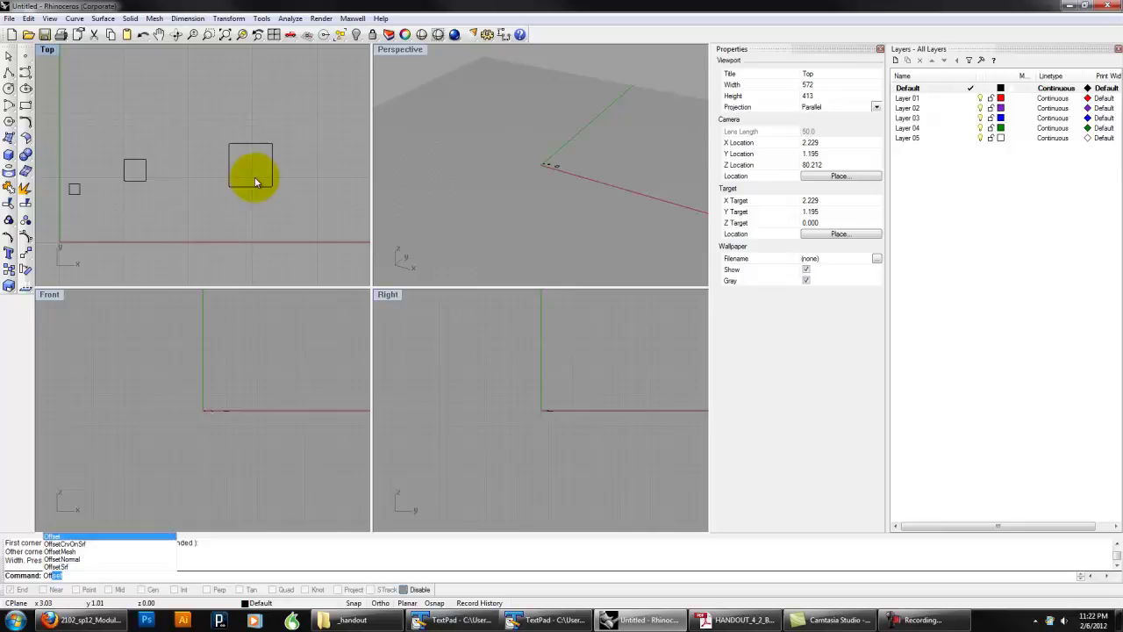
{"action": "key", "text": "Return"}
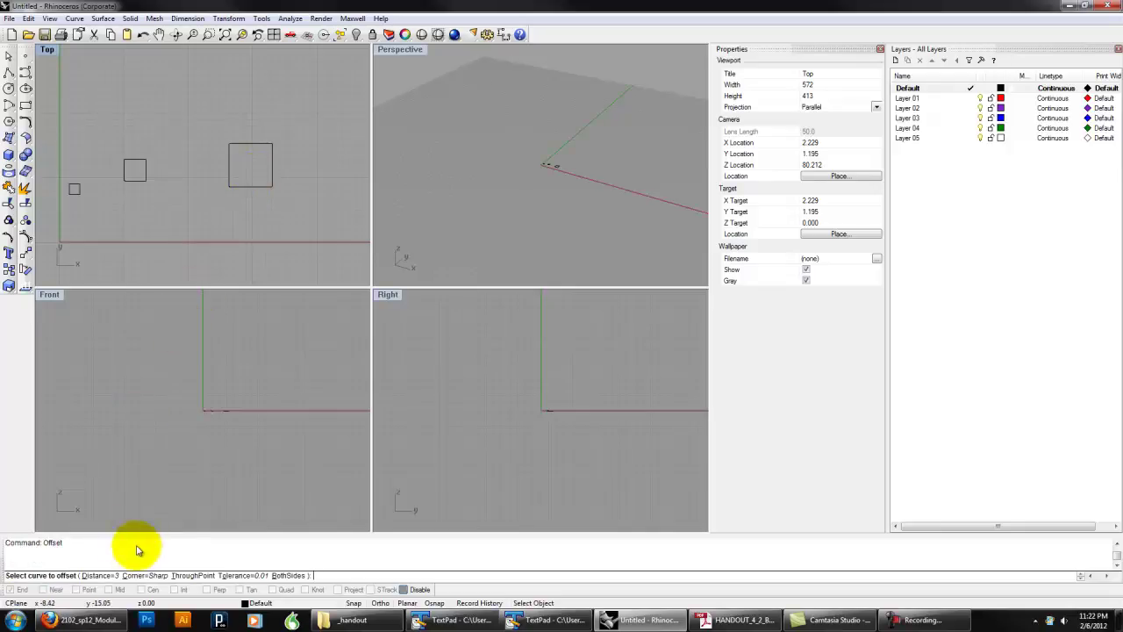
{"action": "left_click", "coordinate": [103, 576]}
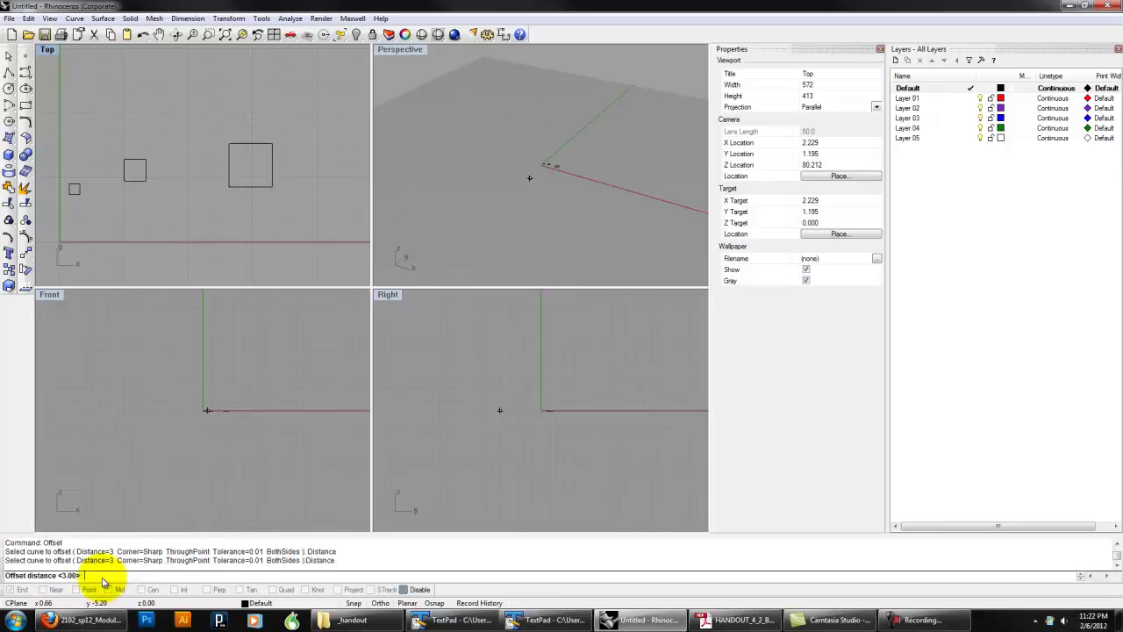
{"action": "type", "text": "0.25"}
{"action": "key", "text": "Return"}
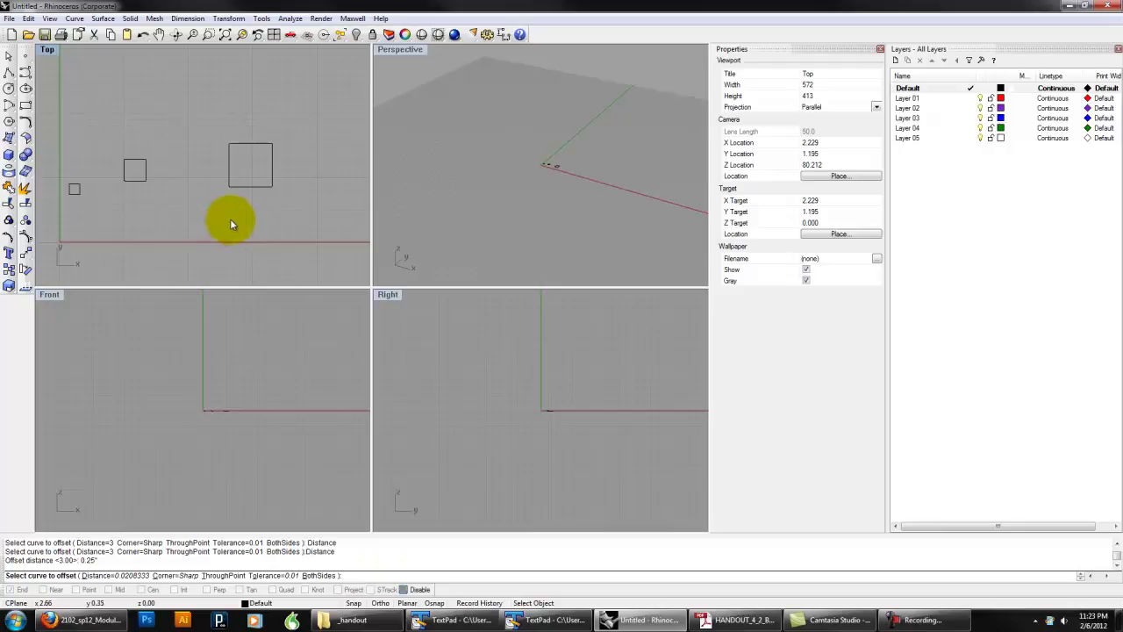
{"action": "right_click_drag", "start_coordinate": [230, 224], "coordinate": [251, 248]}
{"action": "left_click", "coordinate": [259, 226]}
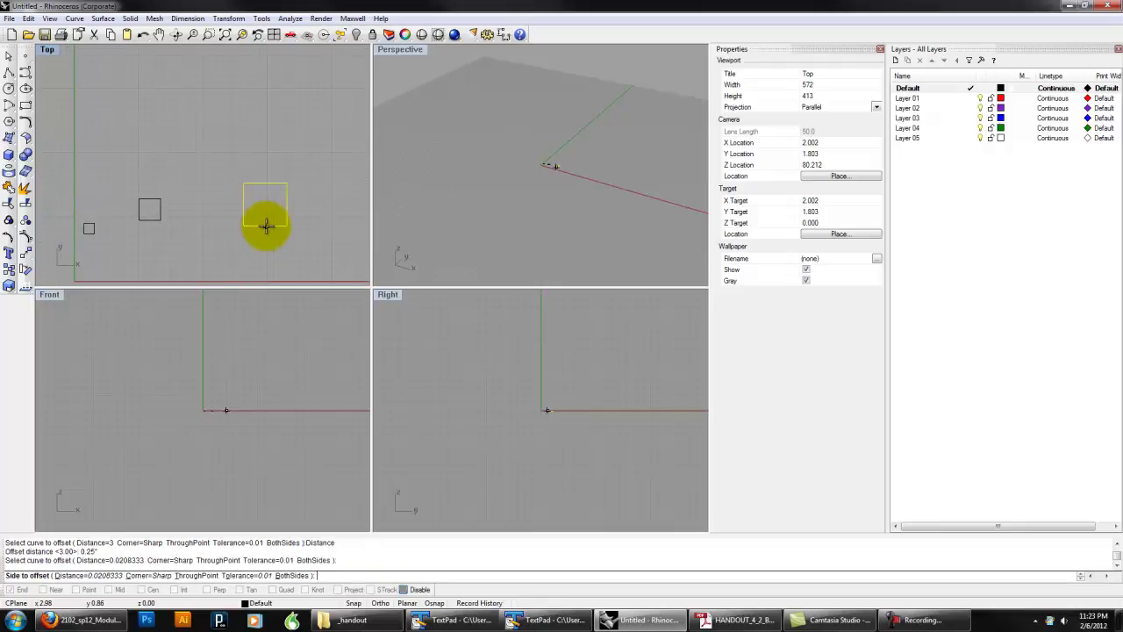
{"action": "scroll", "coordinate": [259, 226], "scroll_direction": "up", "scroll_amount": 3}
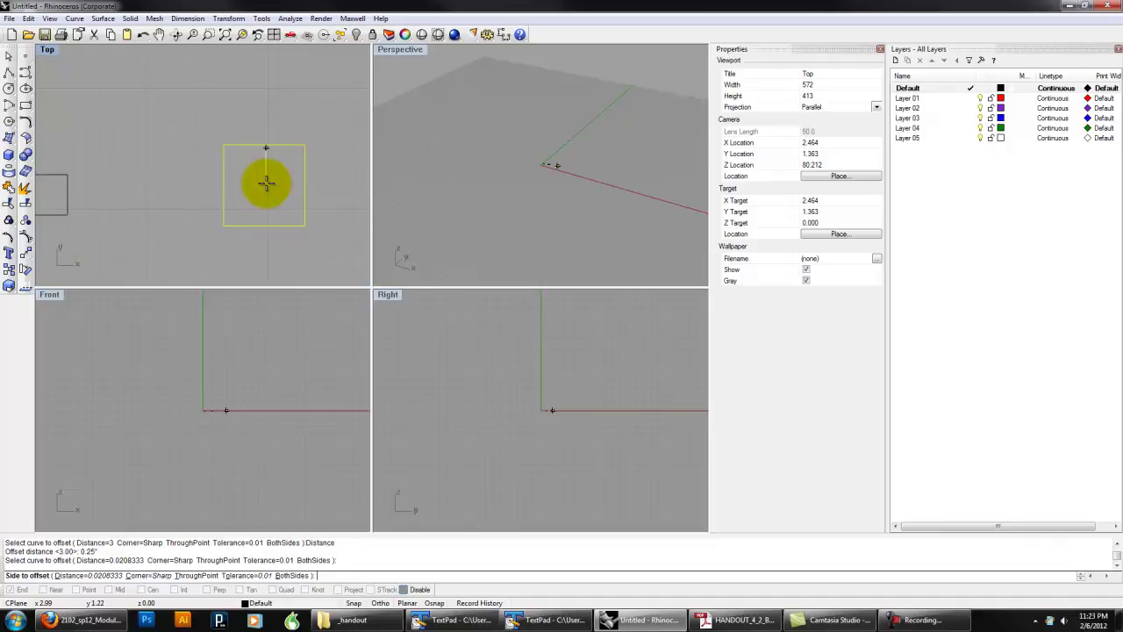
{"action": "left_click", "coordinate": [265, 182]}
Step: Offset the 4" square inward by the same 0.25" distance
{"action": "right_click_drag", "start_coordinate": [97, 203], "coordinate": [200, 197]}
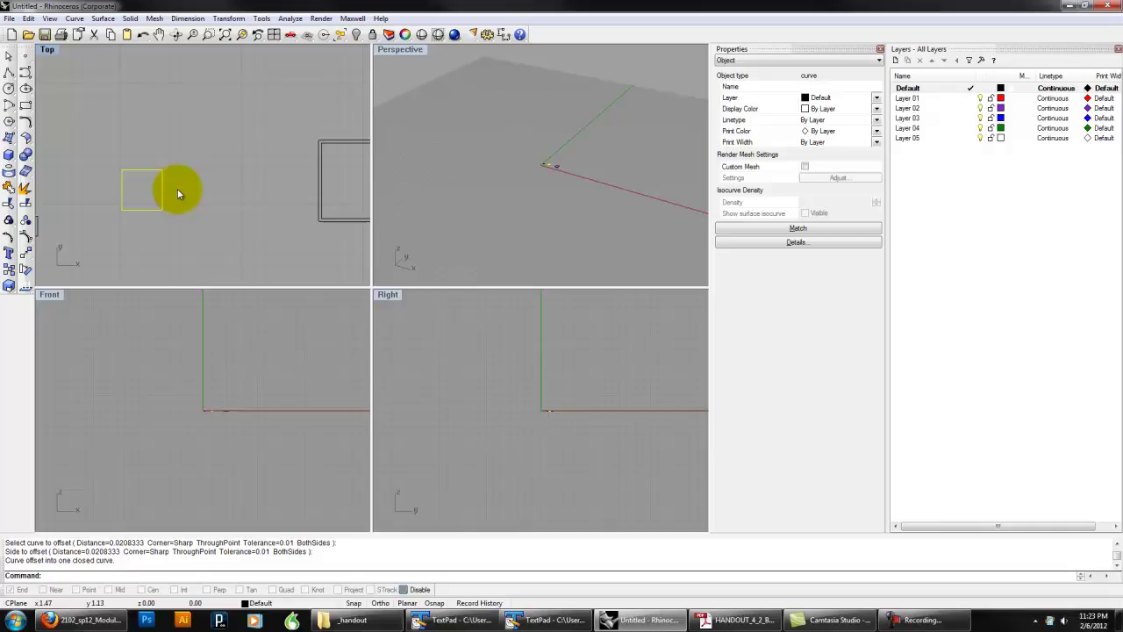
{"action": "right_click", "coordinate": [177, 190]}
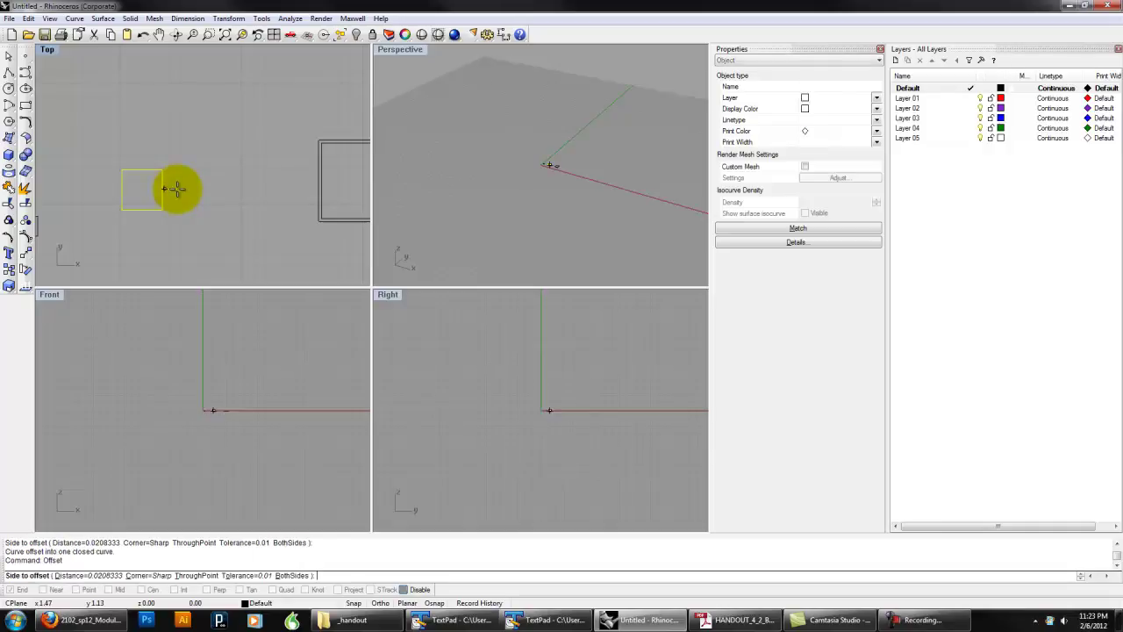
{"action": "left_click", "coordinate": [141, 184]}
{"action": "left_click", "coordinate": [142, 189]}
Step: Offset the 2" square inward by the same 0.25" distance
{"action": "scroll", "coordinate": [269, 182], "scroll_direction": "down", "scroll_amount": 3}
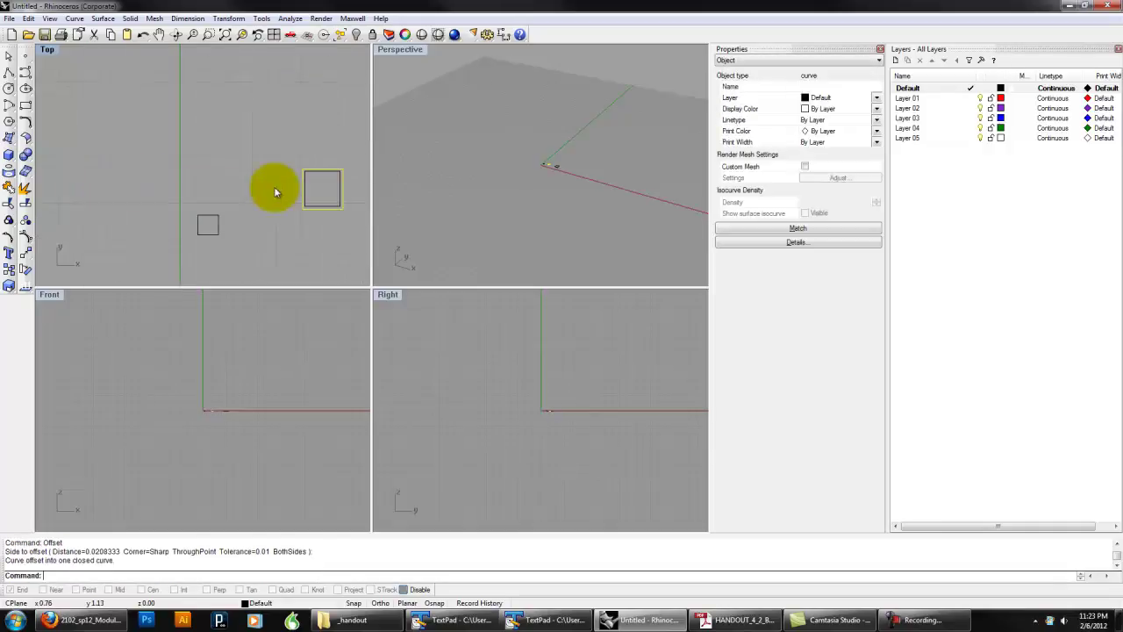
{"action": "right_click", "coordinate": [211, 223]}
{"action": "scroll", "coordinate": [216, 223], "scroll_direction": "up", "scroll_amount": 5}
{"action": "left_click", "coordinate": [216, 225]}
{"action": "scroll", "coordinate": [249, 225], "scroll_direction": "down", "scroll_amount": 7}
{"action": "left_click", "coordinate": [268, 230]}
{"action": "scroll", "coordinate": [317, 239], "scroll_direction": "down", "scroll_amount": 2}
{"action": "right_click_drag", "start_coordinate": [317, 239], "coordinate": [205, 223]}
{"action": "scroll", "coordinate": [286, 227], "scroll_direction": "down", "scroll_amount": 2}
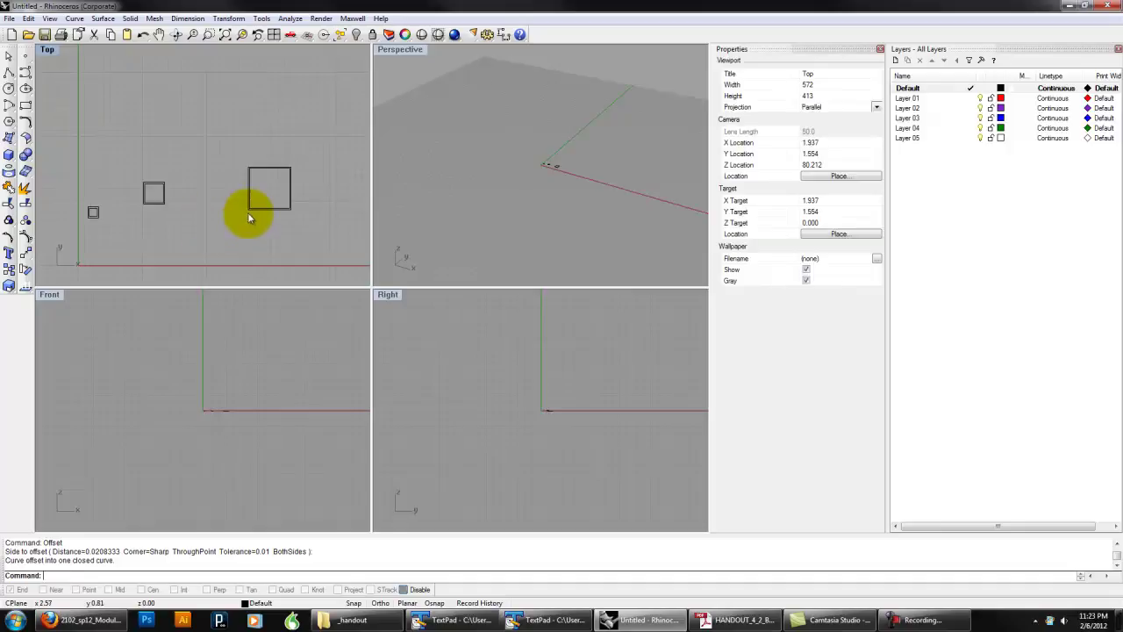
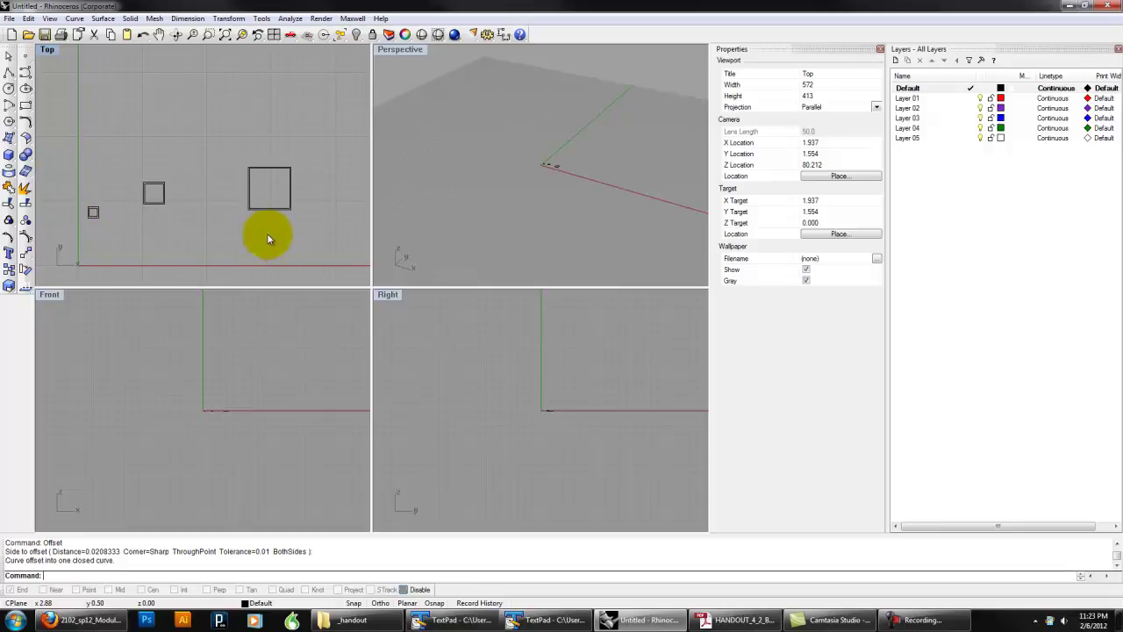
Step: Enable object snapping with the End snap active and find the Persistent Osnap Dialog option
{"action": "left_click", "coordinate": [9, 73]}
{"action": "scroll", "coordinate": [89, 182], "scroll_direction": "up", "scroll_amount": 2}
{"action": "right_click_drag", "start_coordinate": [179, 264], "coordinate": [152, 262]}
{"action": "left_click", "coordinate": [403, 589]}
{"action": "left_click", "coordinate": [11, 589]}
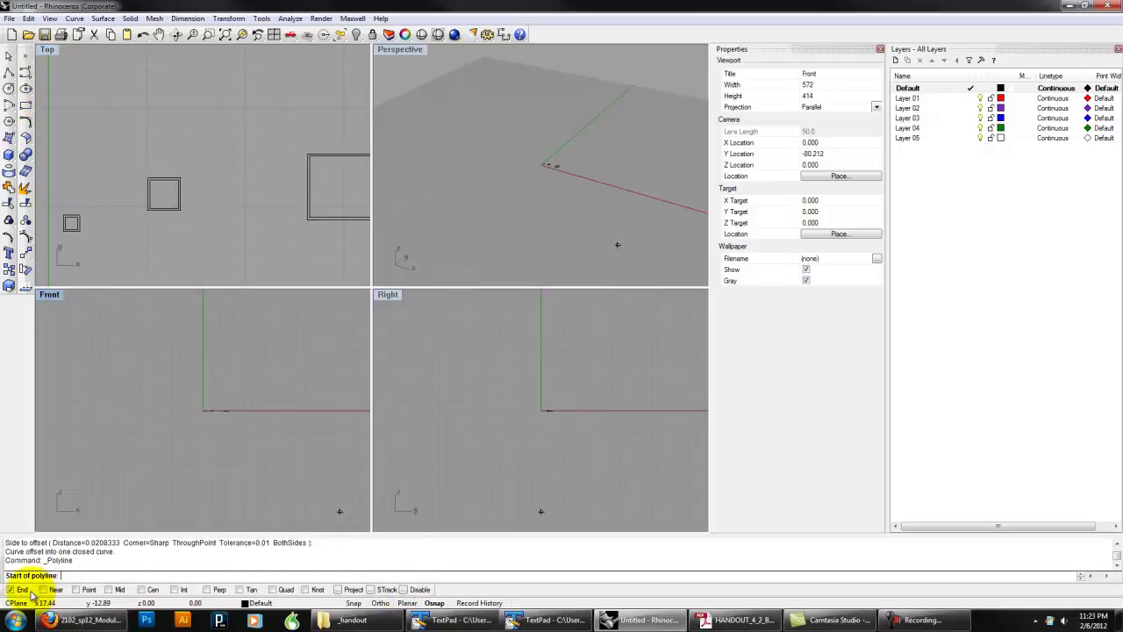
{"action": "left_click", "coordinate": [269, 22]}
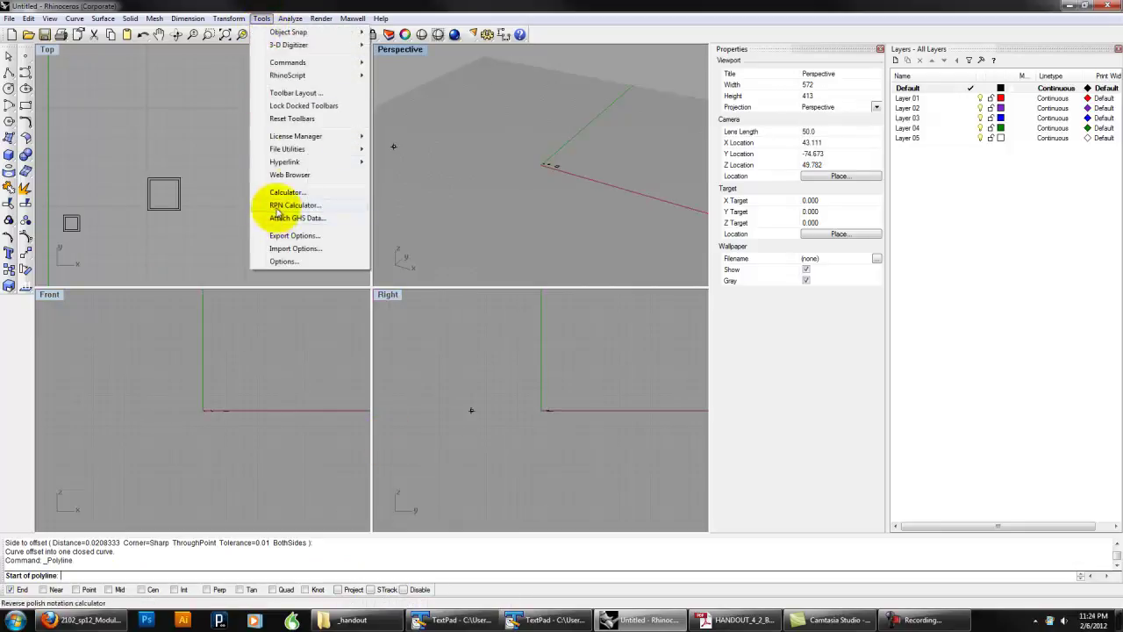
{"action": "mouse_move", "coordinate": [316, 33]}
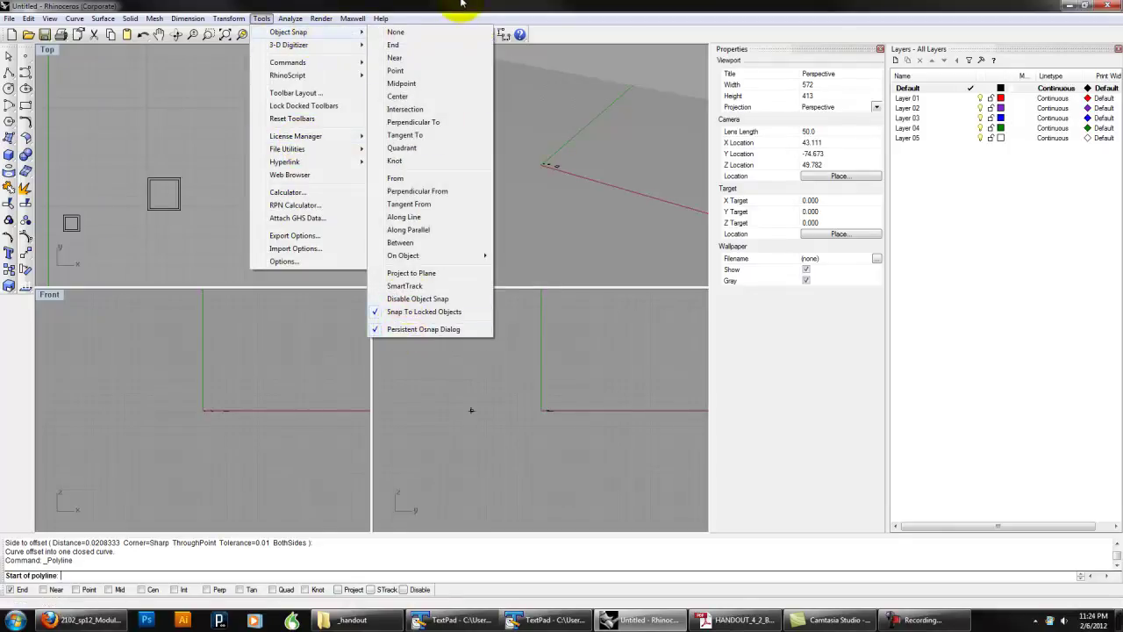
{"action": "left_click", "coordinate": [403, 331]}
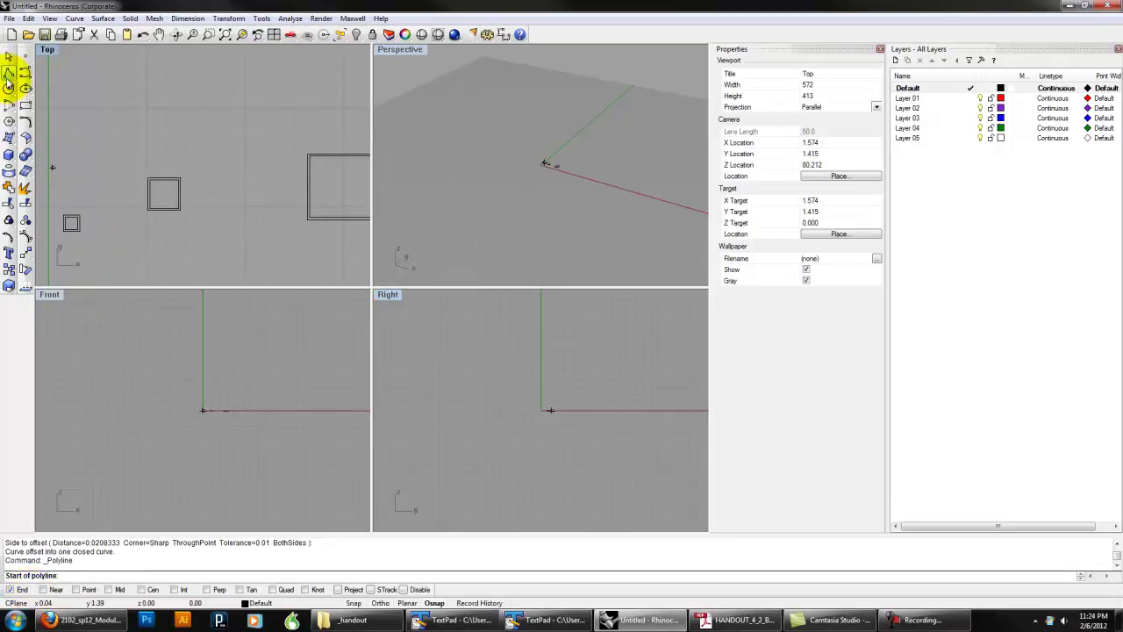
Step: Draw a horizontal polyline from the 2" square's lower-right corner to beyond the 8" square
{"action": "left_click", "coordinate": [81, 233]}
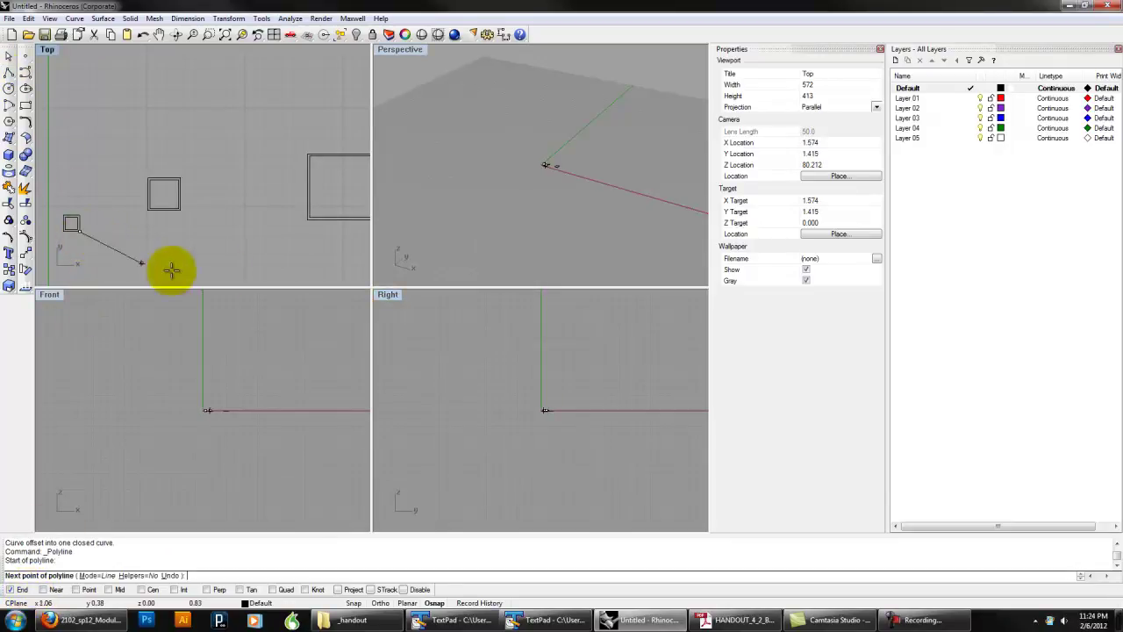
{"action": "scroll", "coordinate": [225, 272], "scroll_direction": "down", "scroll_amount": 1}
{"action": "scroll", "coordinate": [225, 272], "scroll_direction": "down", "scroll_amount": 1}
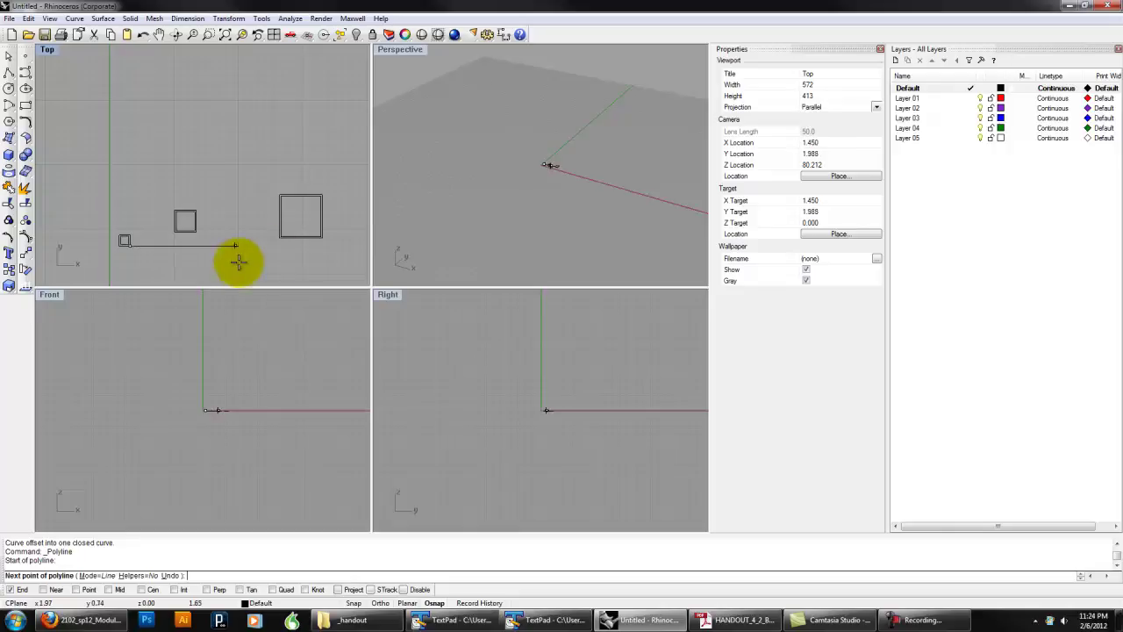
{"action": "left_click", "coordinate": [355, 225]}
{"action": "key", "text": "Return"}
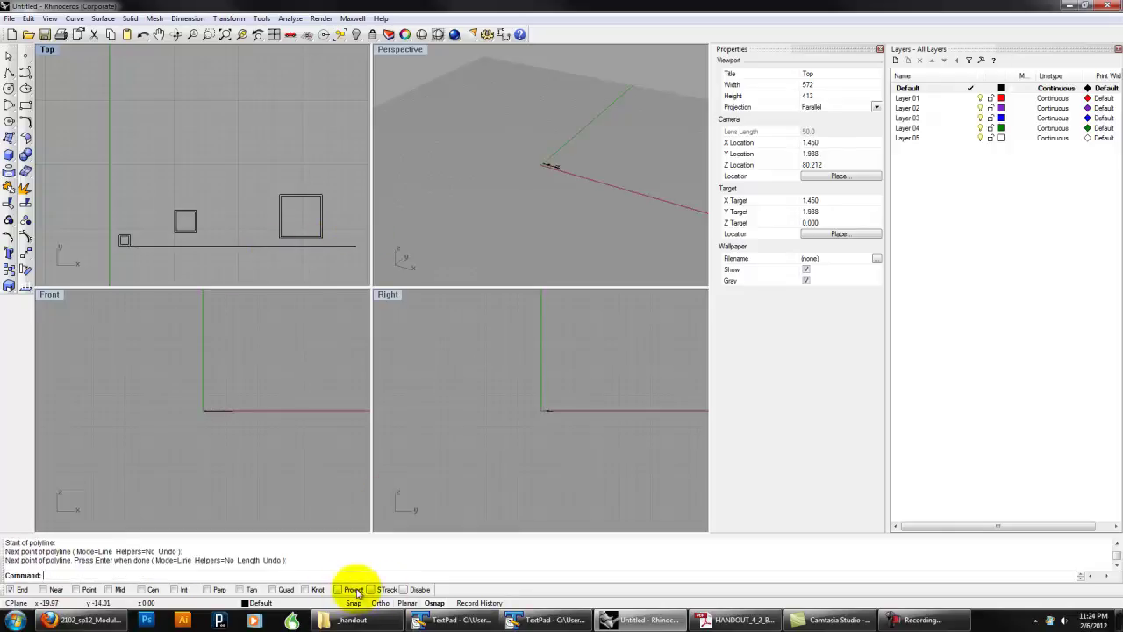
Step: Turn on the Perp snap and move the 4" tube profile by its lower-left corner straight down onto the baseline
{"action": "right_click_drag", "start_coordinate": [242, 46], "coordinate": [246, 54]}
{"action": "scroll", "coordinate": [208, 220], "scroll_direction": "up", "scroll_amount": 4}
{"action": "left_click_drag", "start_coordinate": [226, 248], "coordinate": [161, 188]}
{"action": "right_click_drag", "start_coordinate": [250, 215], "coordinate": [254, 178]}
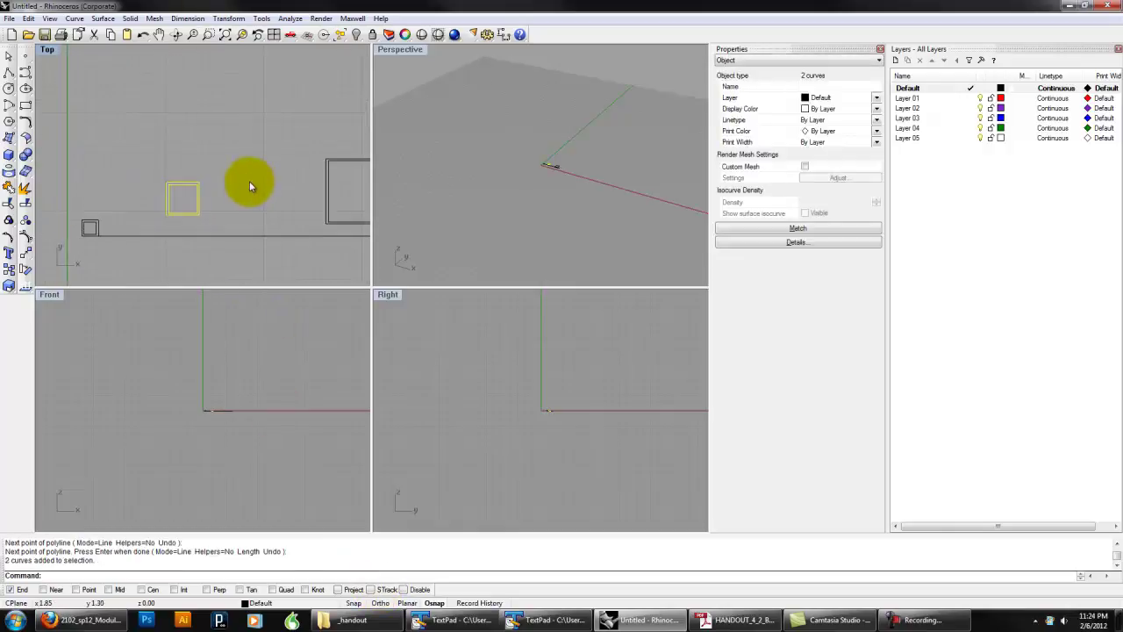
{"action": "type", "text": "move"}
{"action": "key", "text": "Return"}
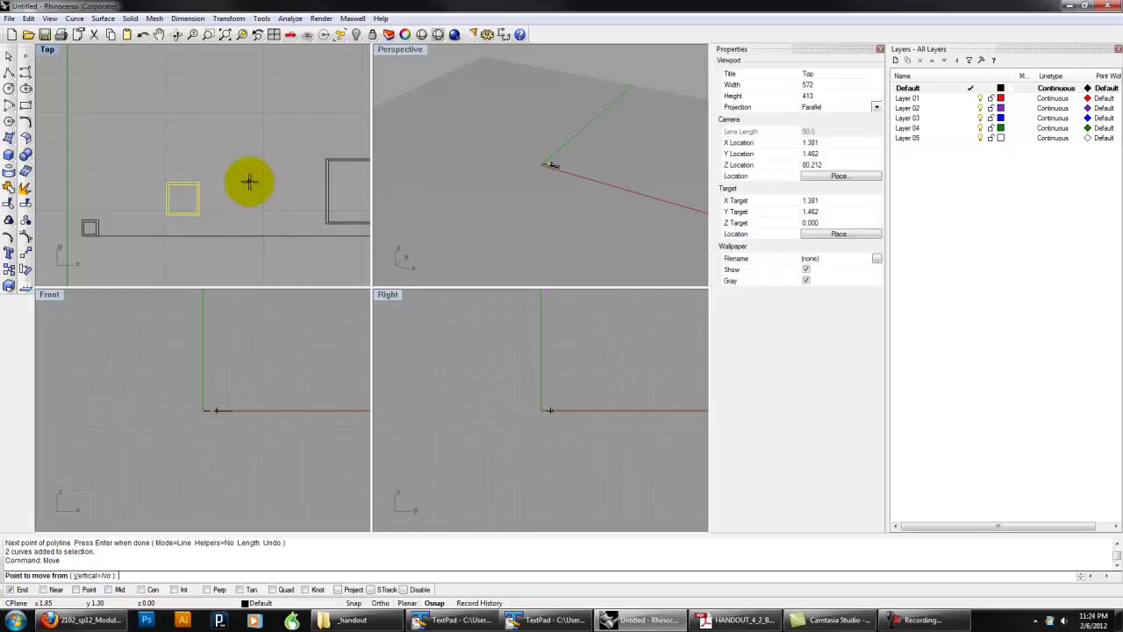
{"action": "left_click", "coordinate": [167, 214]}
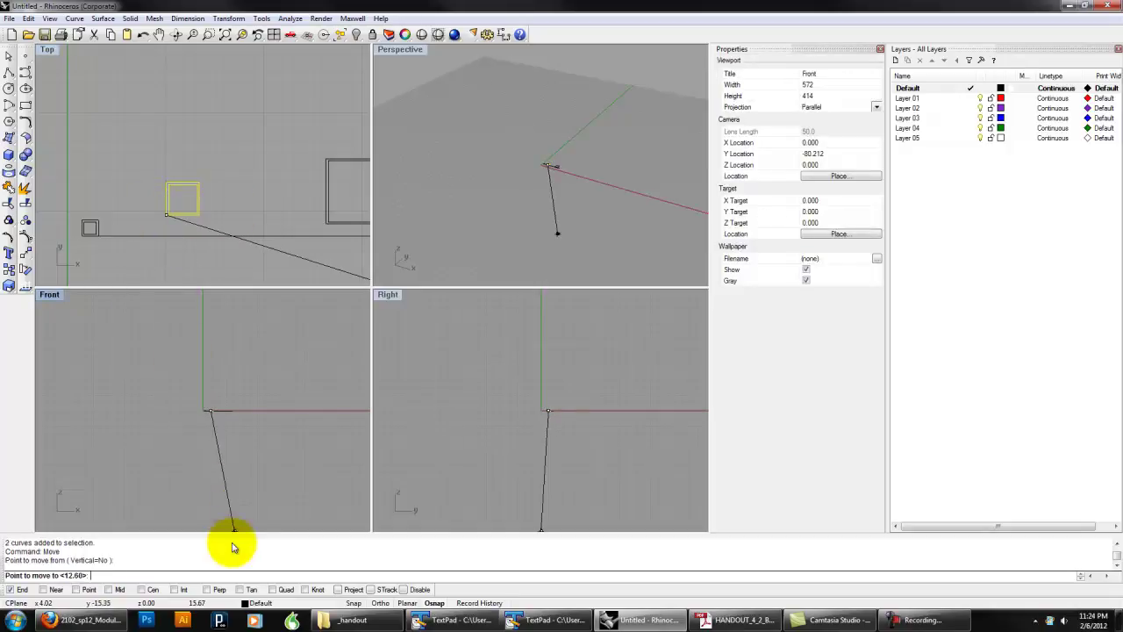
{"action": "left_click", "coordinate": [211, 589]}
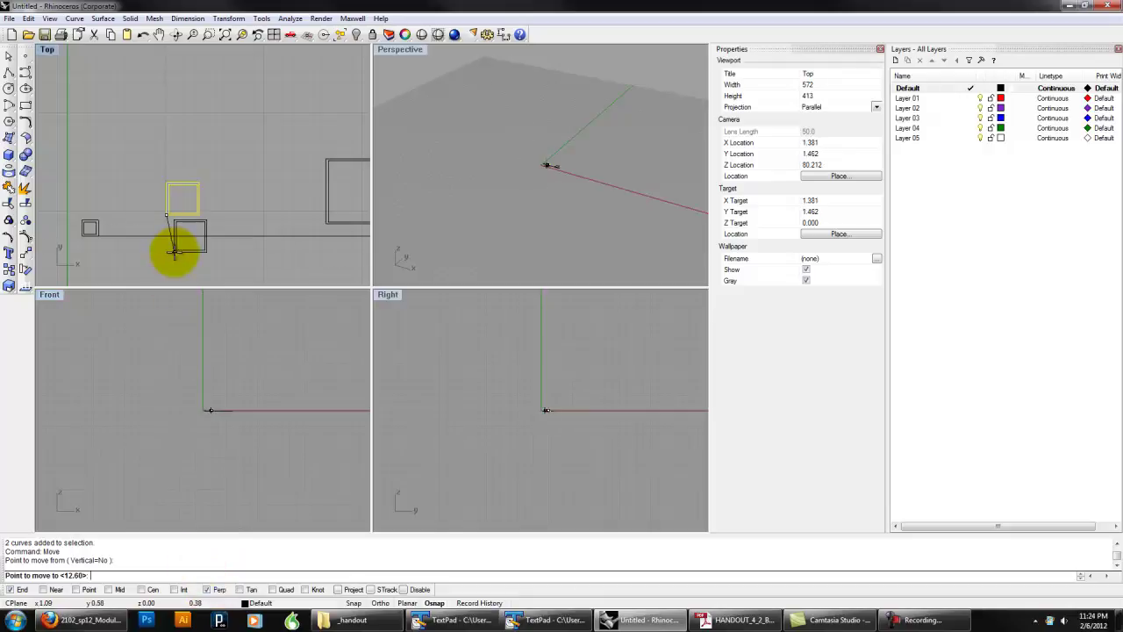
{"action": "left_click", "coordinate": [166, 235]}
Step: Move the 8" tube profile by its lower-left corner straight down onto the baseline
{"action": "right_click_drag", "start_coordinate": [250, 227], "coordinate": [169, 216]}
{"action": "left_click_drag", "start_coordinate": [328, 183], "coordinate": [203, 140]}
{"action": "right_click", "coordinate": [204, 142]}
{"action": "left_click", "coordinate": [244, 213]}
{"action": "left_click", "coordinate": [245, 225]}
{"action": "scroll", "coordinate": [234, 221], "scroll_direction": "down", "scroll_amount": 1}
{"action": "key", "text": "Return"}
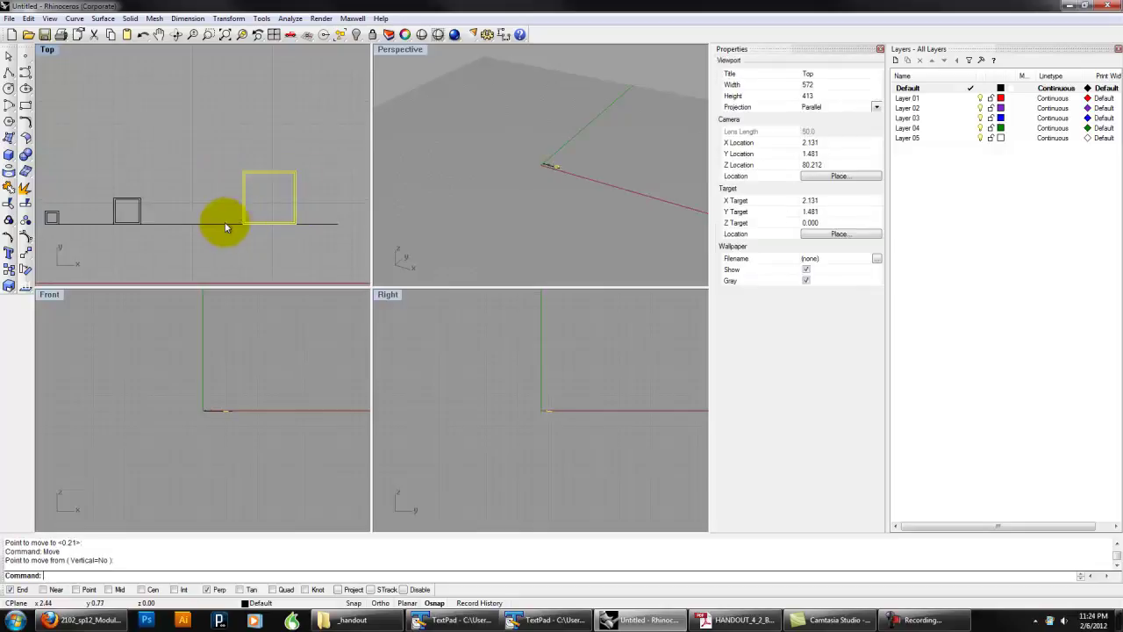
{"action": "key", "text": "Escape"}
Step: Delete the horizontal baseline under the tube profiles
{"action": "left_click", "coordinate": [217, 227]}
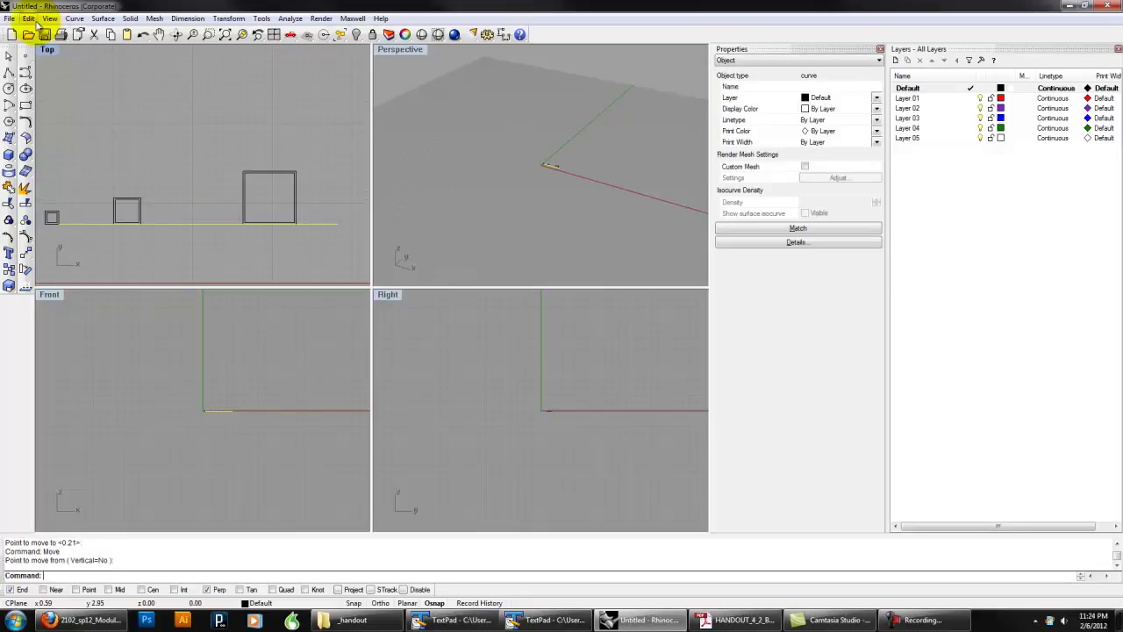
{"action": "left_click", "coordinate": [29, 18]}
{"action": "left_click", "coordinate": [62, 127]}
Step: Move the 8" tube profile horizontally closer to the 4" profile
{"action": "right_click_drag", "start_coordinate": [167, 199], "coordinate": [224, 203]}
{"action": "left_click_drag", "start_coordinate": [308, 243], "coordinate": [248, 125]}
{"action": "type", "text": "Move"}
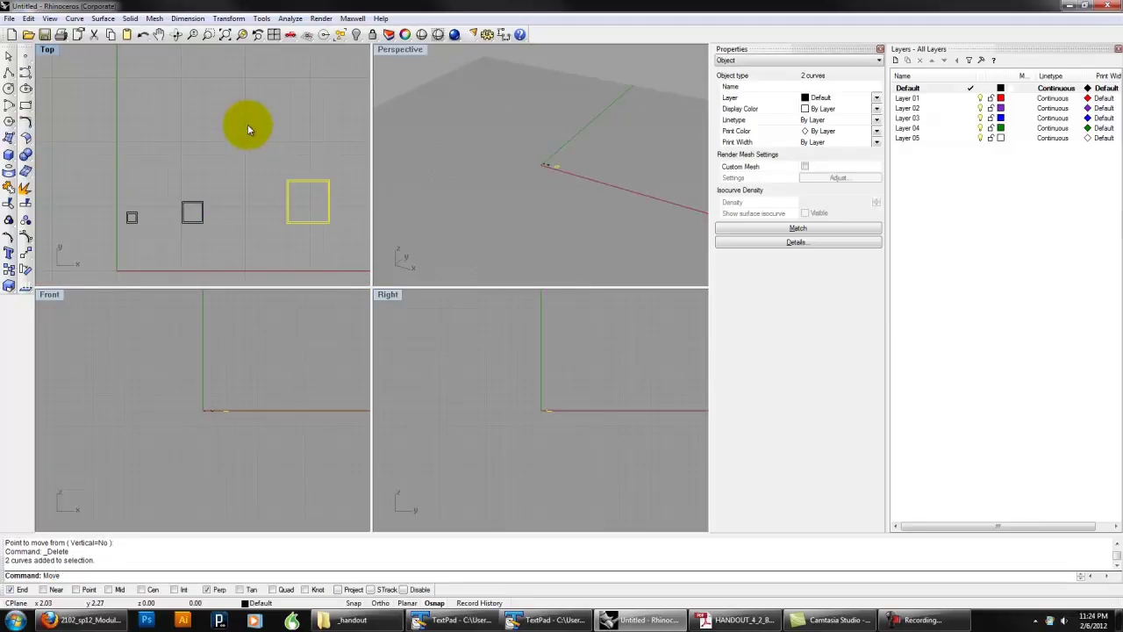
{"action": "key", "text": "Return"}
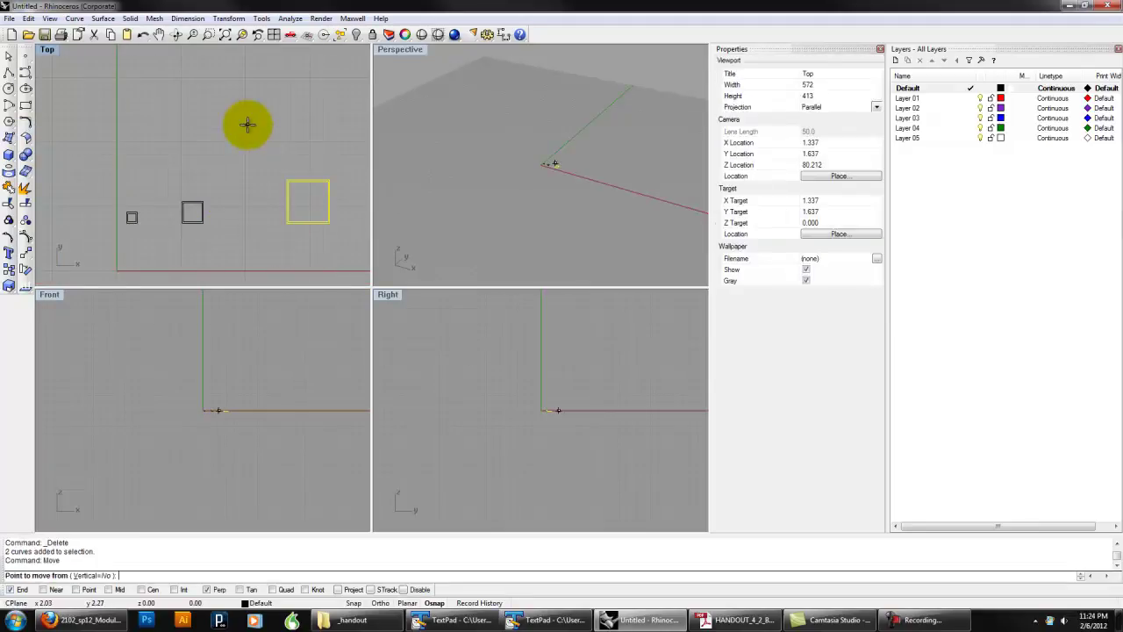
{"action": "left_click", "coordinate": [335, 250]}
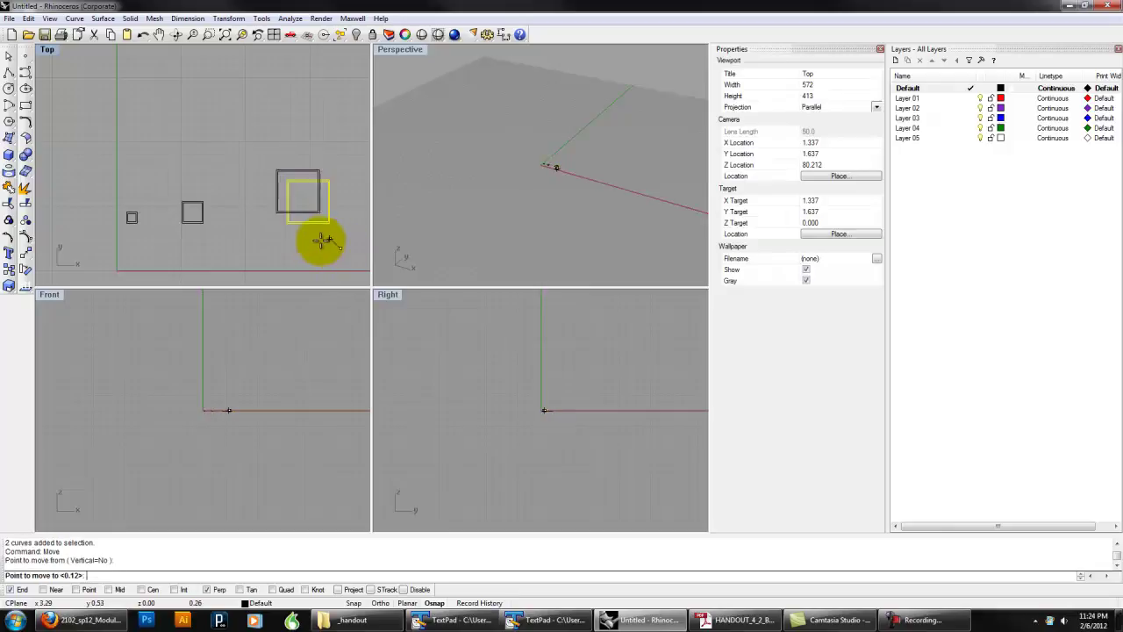
{"action": "left_click", "coordinate": [273, 250]}
Step: Move the 4" and 8" tube profiles together horizontally closer to the 2" profile
{"action": "left_click_drag", "start_coordinate": [312, 256], "coordinate": [175, 167]}
{"action": "right_click", "coordinate": [173, 166]}
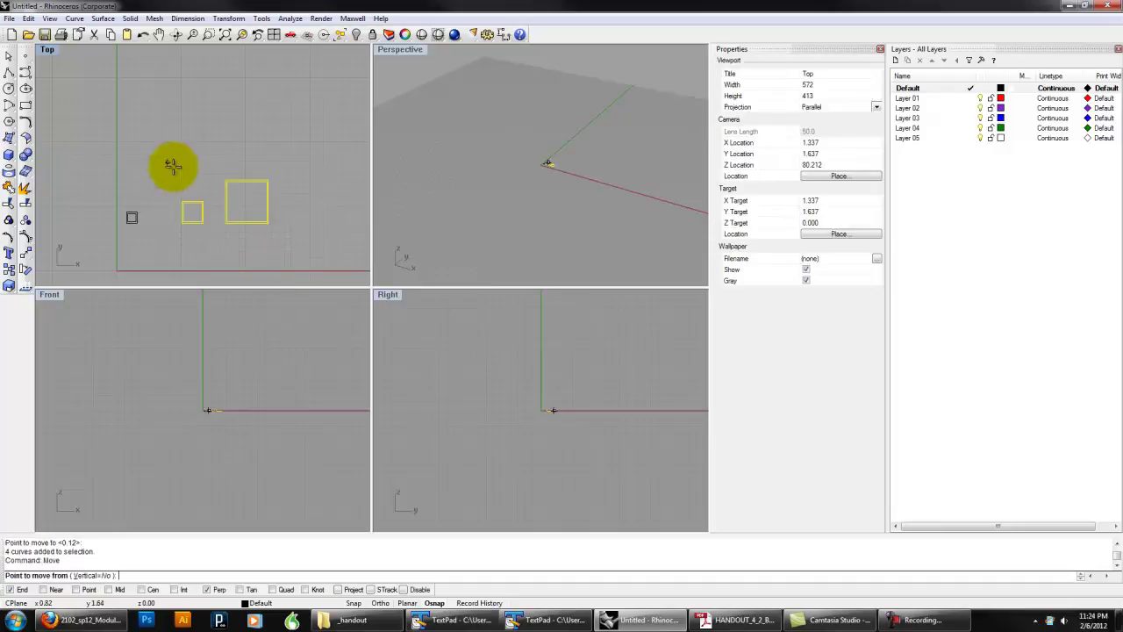
{"action": "left_click", "coordinate": [249, 256]}
{"action": "left_click", "coordinate": [220, 253]}
{"action": "key", "text": "Escape"}
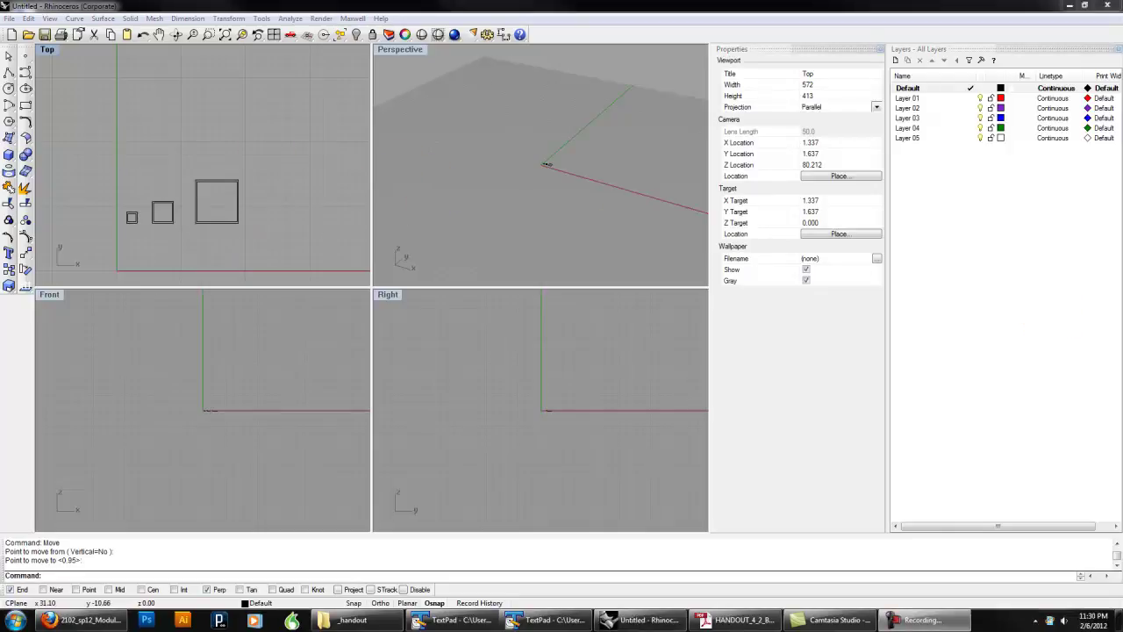
{"action": "mouse_move", "coordinate": [282, 237]}
{"action": "right_mouse_down"}
{"action": "mouse_move", "coordinate": [308, 232]}
{"action": "mouse_move", "coordinate": [293, 227]}
{"action": "right_mouse_up"}
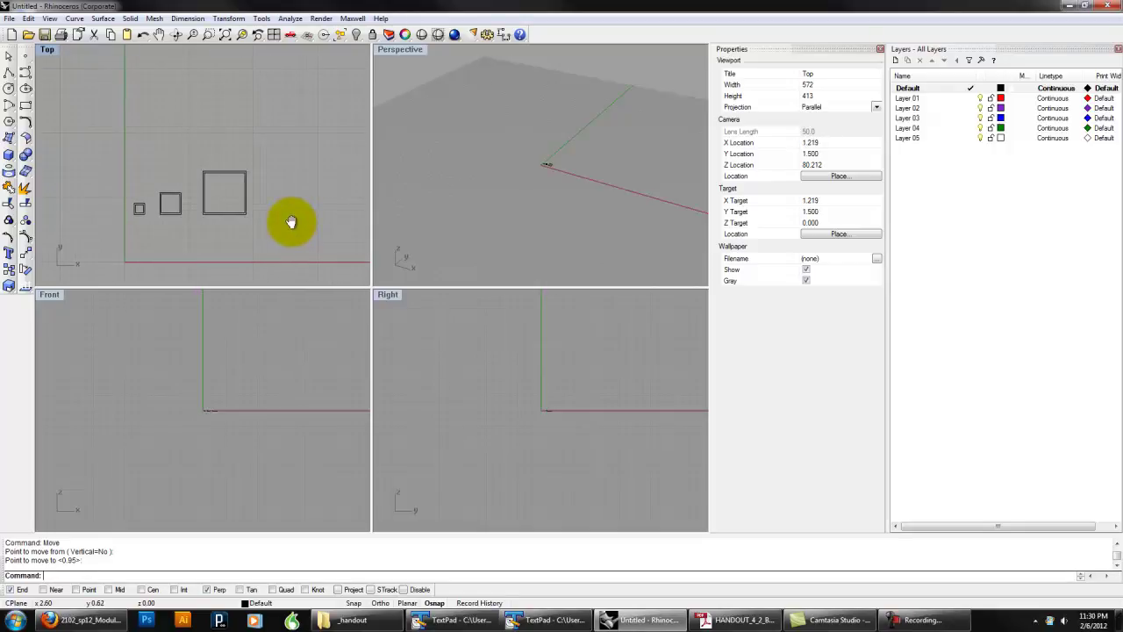
{"action": "right_click_drag", "start_coordinate": [293, 225], "coordinate": [281, 230]}
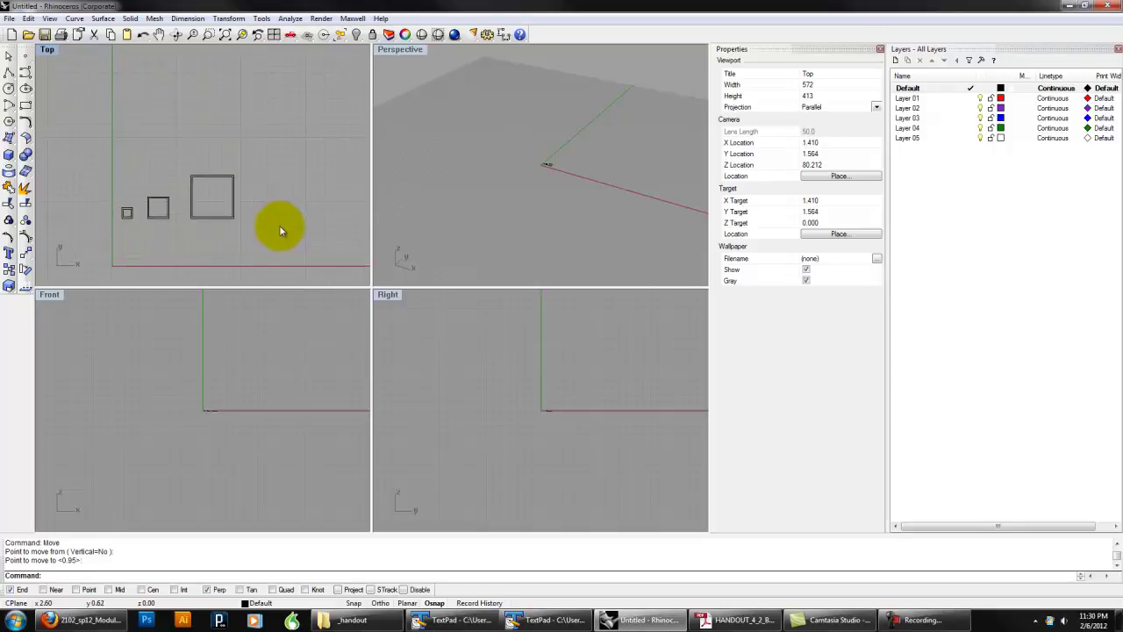
Step: Undo the profile moves, the baseline deletion and the baseline polyline
{"action": "key", "text": "ctrl+z"}
{"action": "key", "text": "ctrl+z"}
{"action": "key", "text": "ctrl+z"}
{"action": "key", "text": "ctrl+z"}
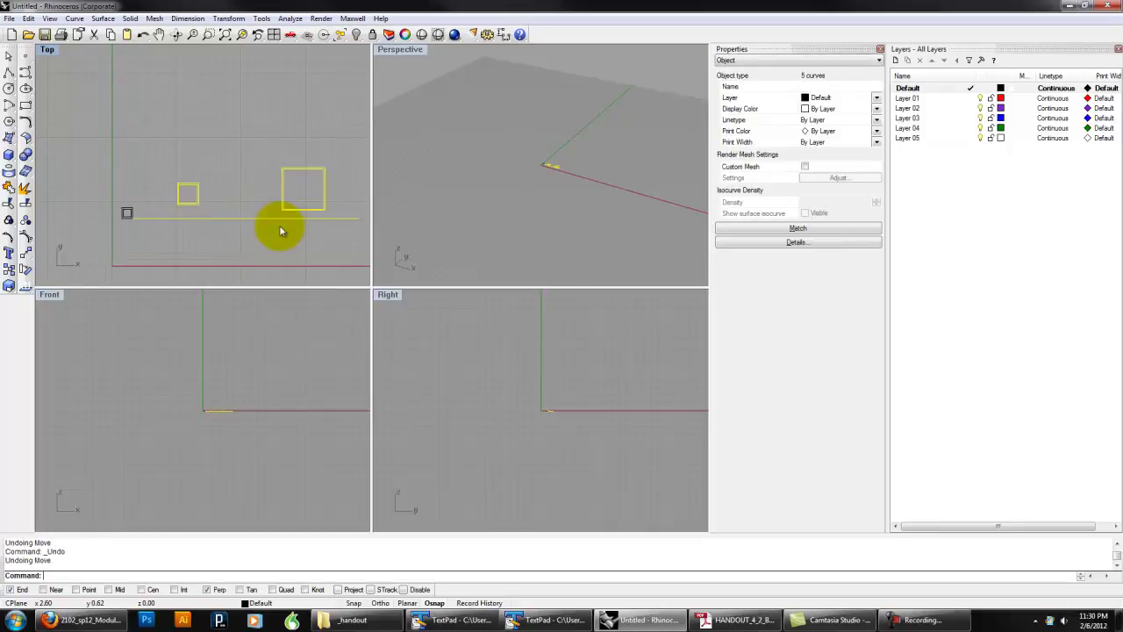
Step: Align all six square curves to one another with the HorizCenter option of Align
{"action": "left_click", "coordinate": [303, 234]}
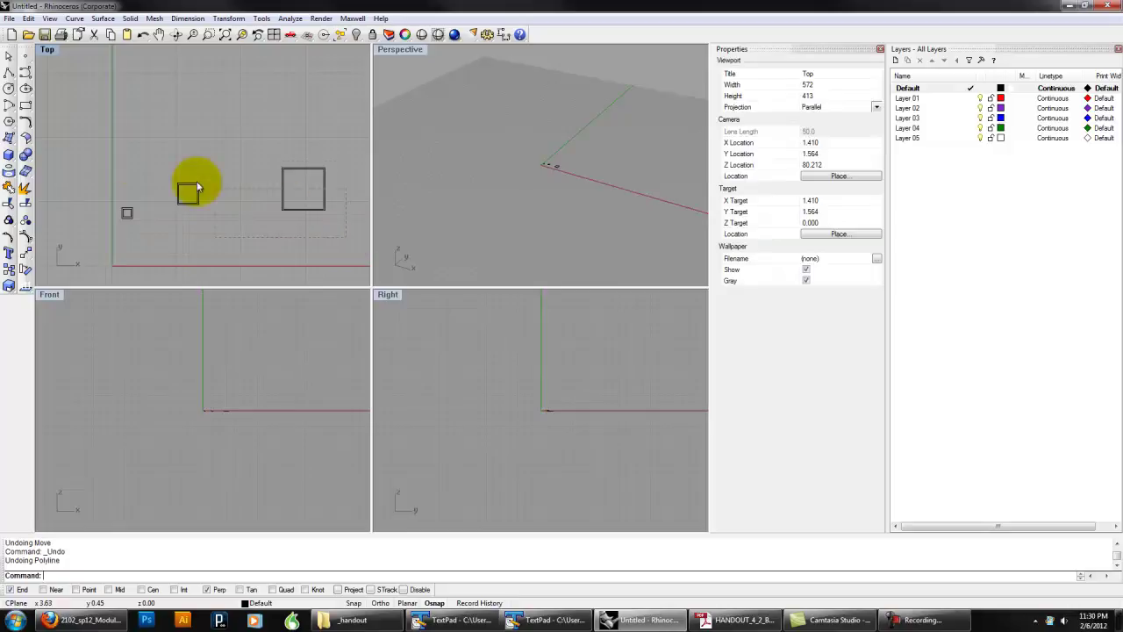
{"action": "key", "text": "ctrl+a"}
{"action": "type", "text": "a"}
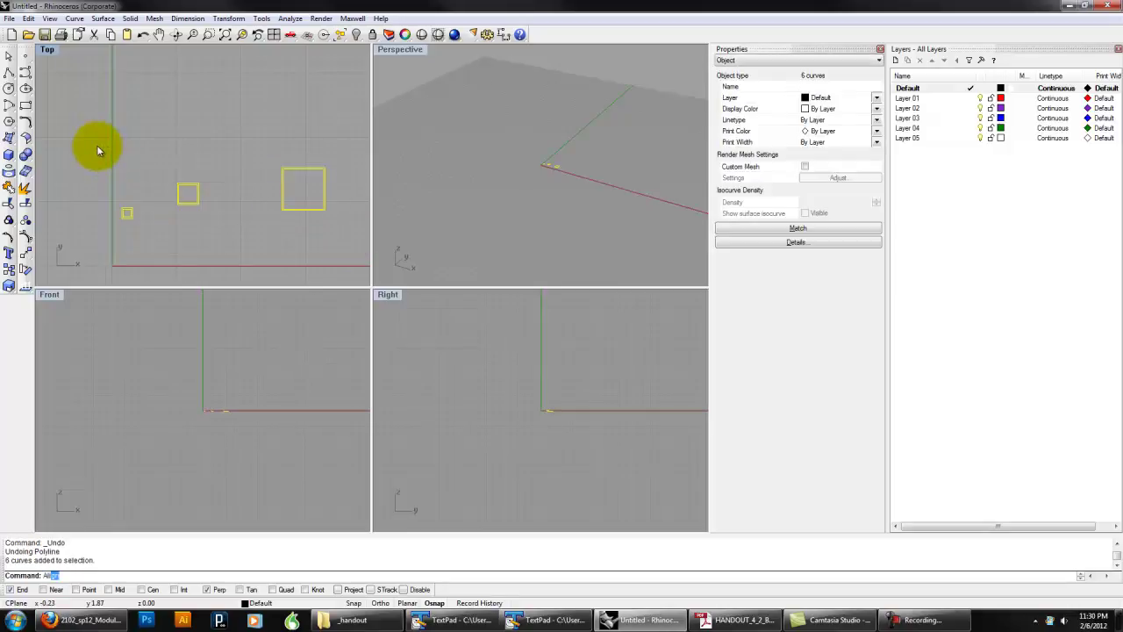
{"action": "type", "text": "lign"}
{"action": "key", "text": "Return"}
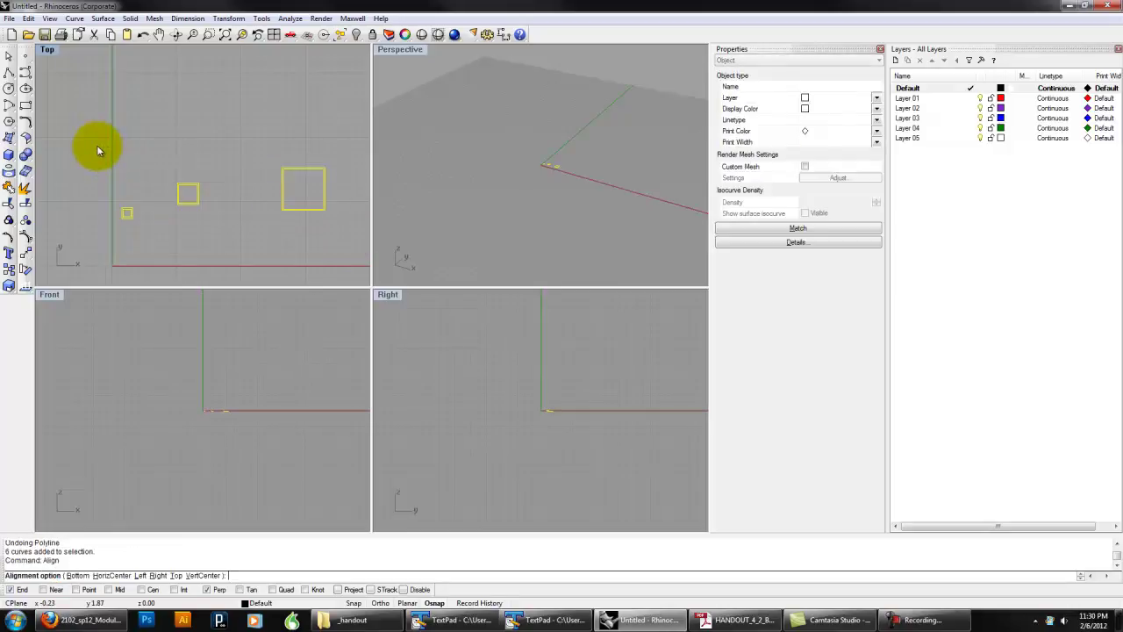
{"action": "left_click", "coordinate": [112, 575]}
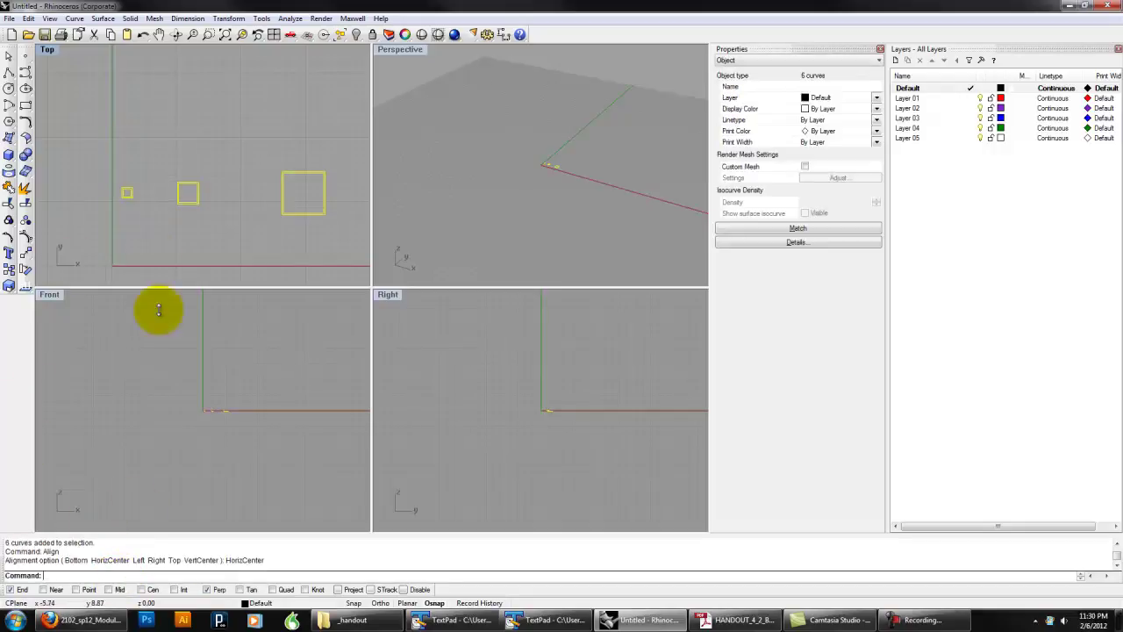
{"action": "left_click", "coordinate": [248, 204]}
Step: Shift the 8" profile horizontally toward the 4" profile and bring both closer to the 2" profile
{"action": "right_click_drag", "start_coordinate": [235, 206], "coordinate": [223, 207]}
{"action": "left_click_drag", "start_coordinate": [312, 230], "coordinate": [235, 130]}
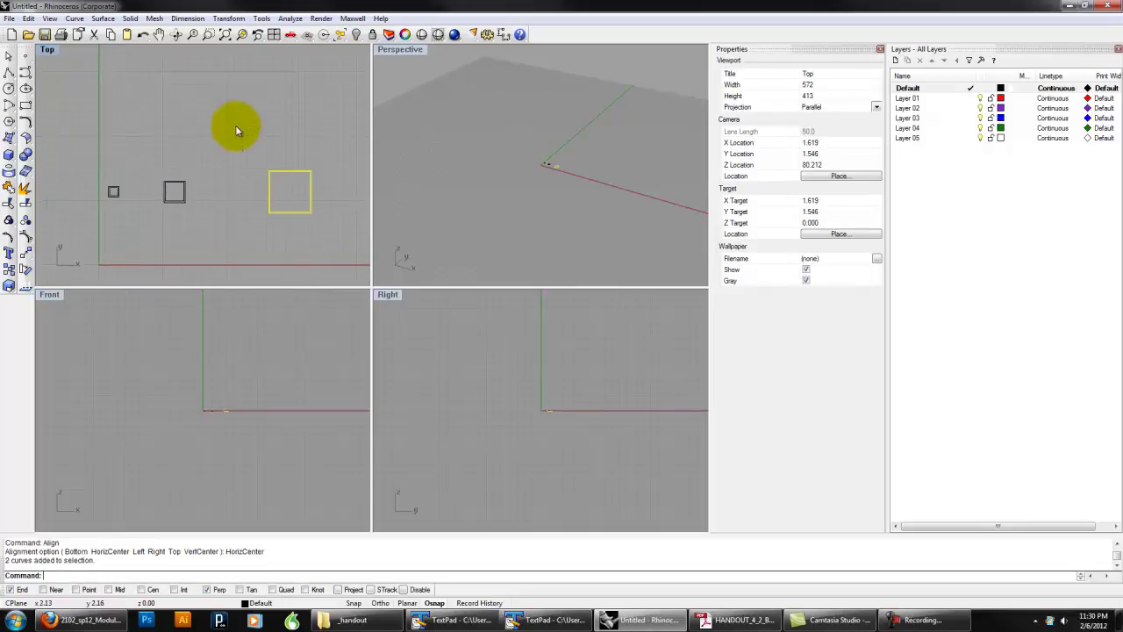
{"action": "left_click_drag", "start_coordinate": [267, 175], "coordinate": [215, 176]}
{"action": "left_click_drag", "start_coordinate": [246, 235], "coordinate": [156, 185]}
{"action": "left_click", "coordinate": [255, 203]}
Step: Copy all three tube profiles straight down to form a second row about 1.08 feet below the first
{"action": "right_click_drag", "start_coordinate": [271, 235], "coordinate": [258, 211]}
{"action": "left_click_drag", "start_coordinate": [258, 211], "coordinate": [93, 120]}
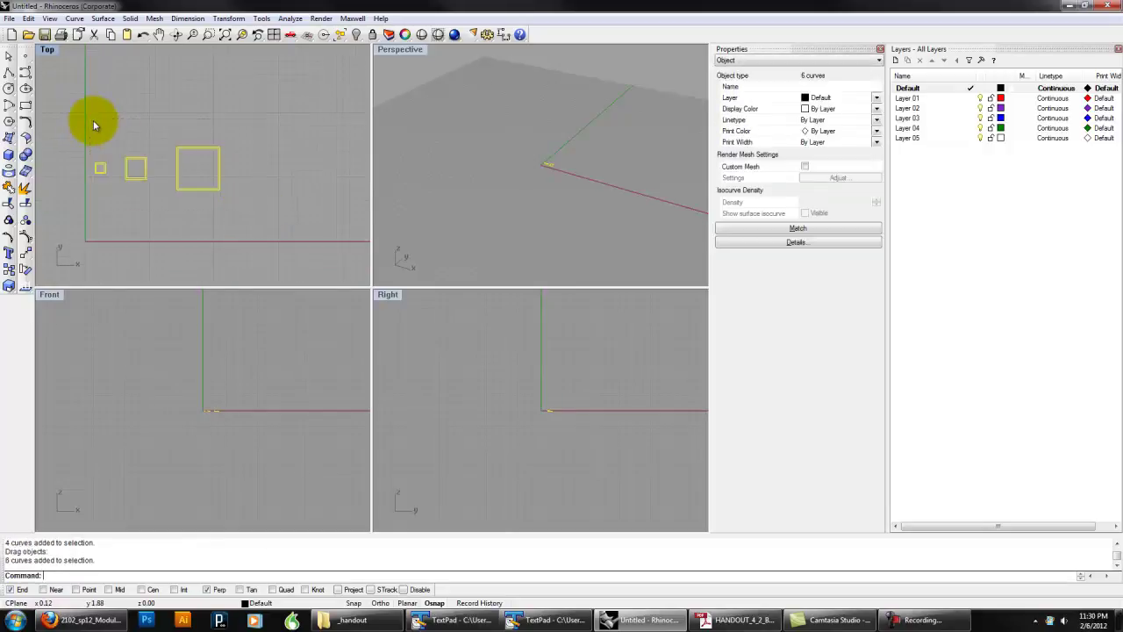
{"action": "type", "text": "Copy"}
{"action": "key", "text": "Return"}
{"action": "right_click_drag", "start_coordinate": [250, 180], "coordinate": [260, 148]}
{"action": "left_click", "coordinate": [260, 147]}
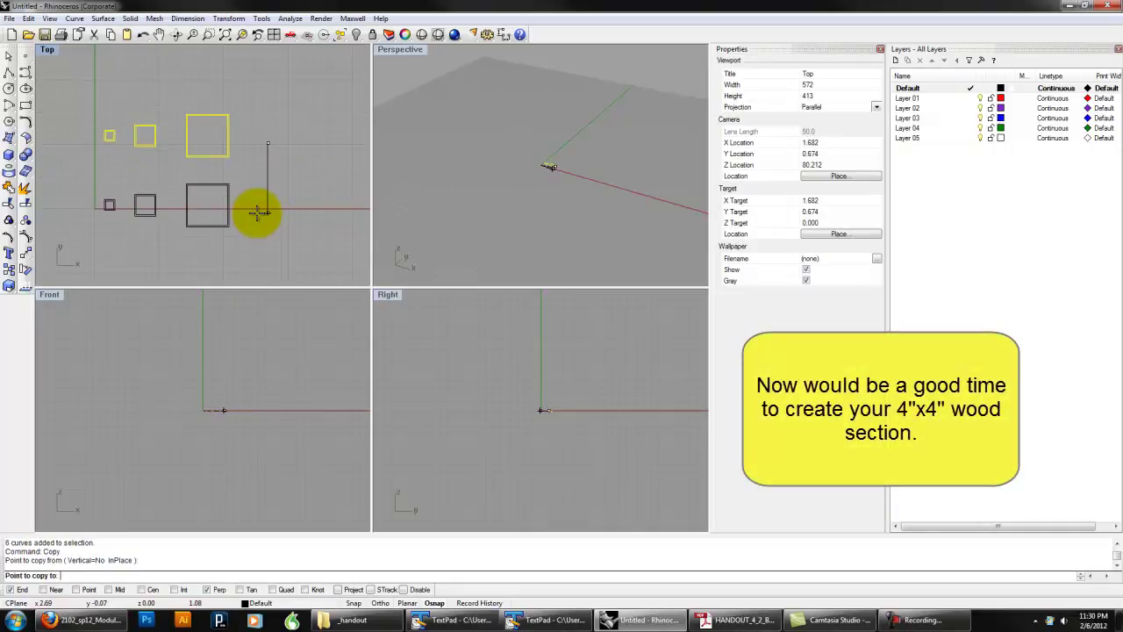
{"action": "left_click", "coordinate": [260, 211]}
{"action": "key", "text": "Return"}
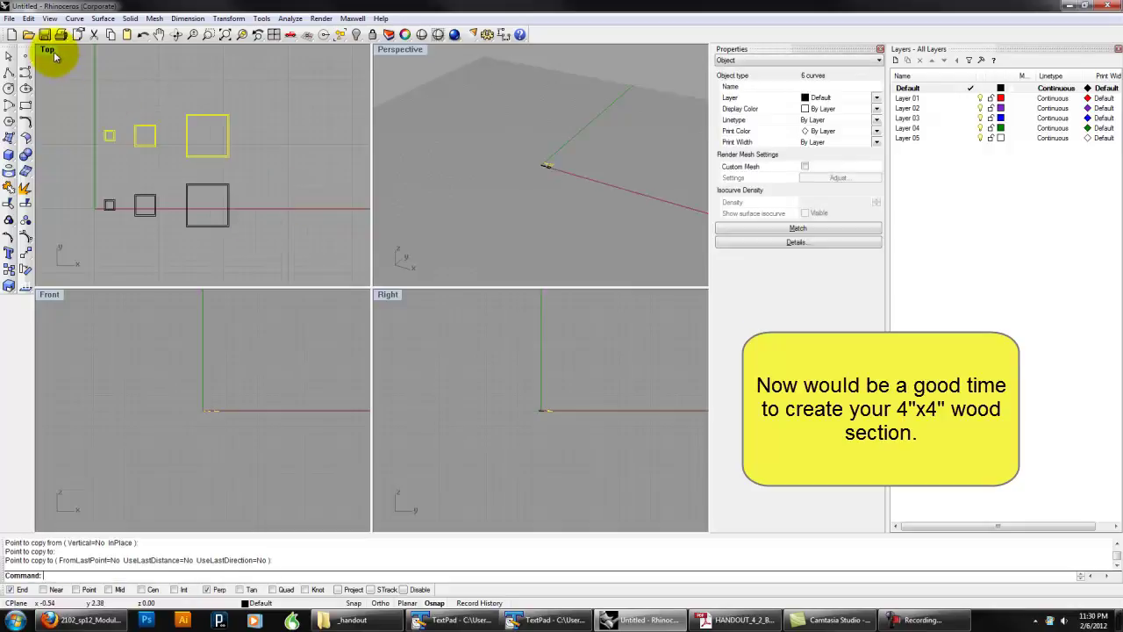
Step: Maximize the Top viewport and draw a line joining the inner and outer upper-right corners of the lower 8" profile
{"action": "double_click", "coordinate": [48, 51]}
{"action": "left_click", "coordinate": [415, 291]}
{"action": "left_click", "coordinate": [484, 325]}
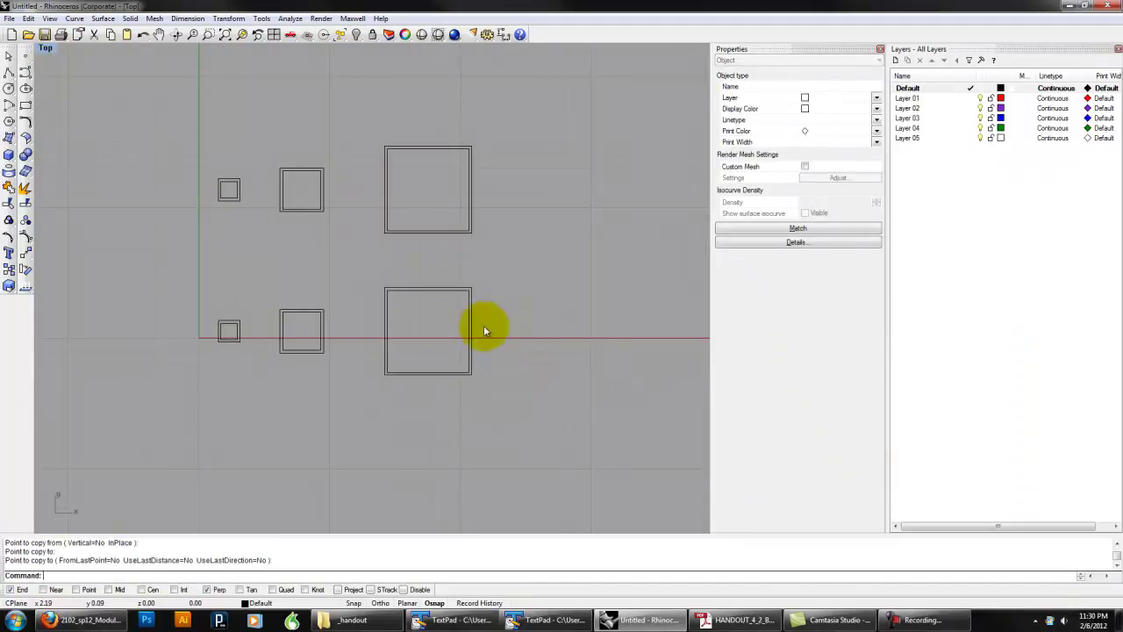
{"action": "scroll", "coordinate": [430, 291], "scroll_direction": "up", "scroll_amount": 3}
{"action": "left_click", "coordinate": [10, 72]}
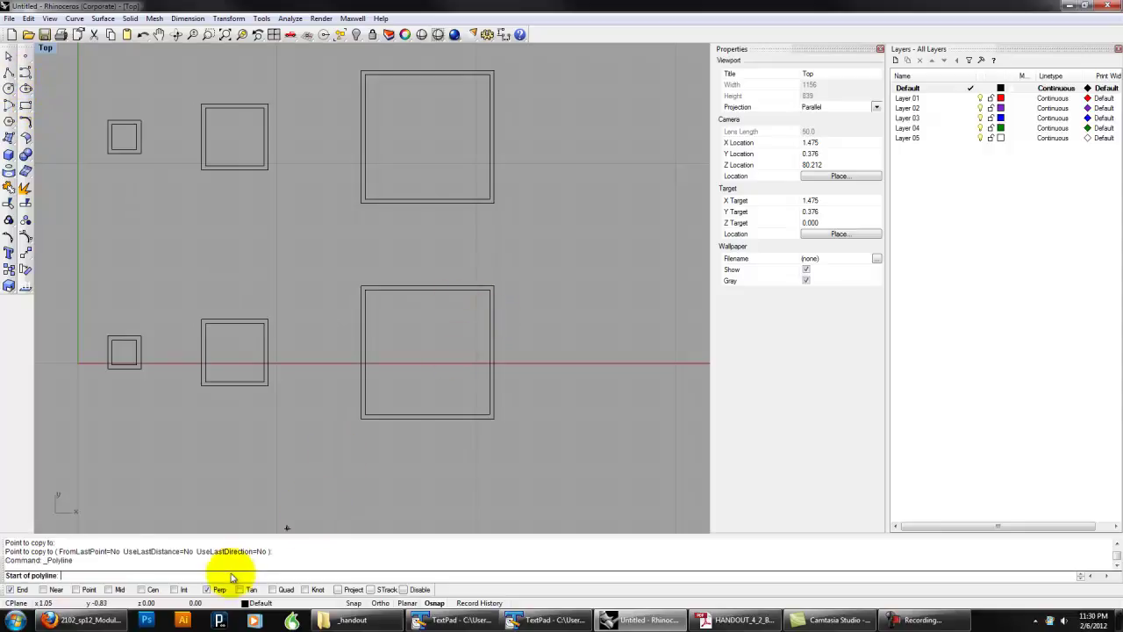
{"action": "left_click", "coordinate": [13, 589]}
{"action": "scroll", "coordinate": [485, 302], "scroll_direction": "up", "scroll_amount": 4}
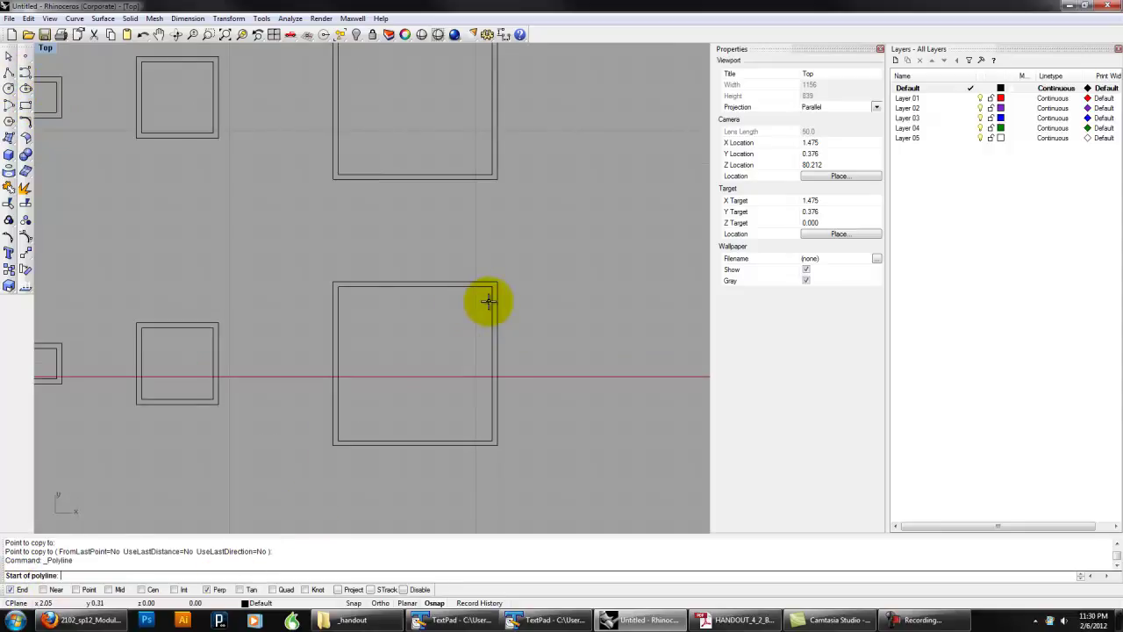
{"action": "left_click", "coordinate": [489, 282]}
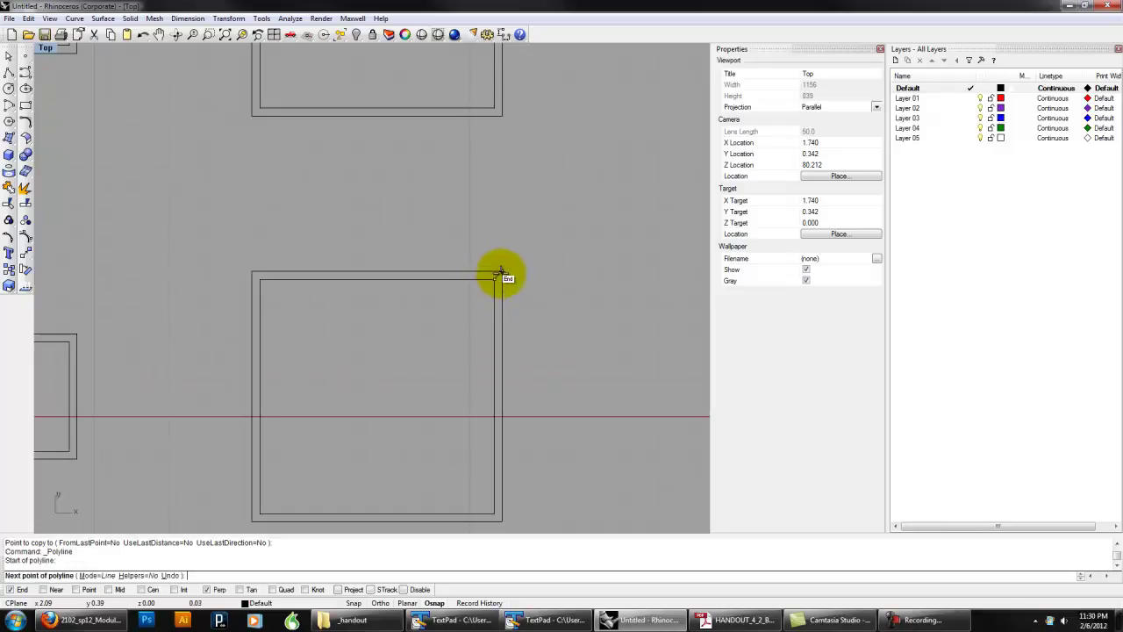
{"action": "left_click", "coordinate": [502, 273]}
{"action": "key", "text": "Return"}
Step: Draw a line joining the inner and outer lower-left corners of the lower 8" profile
{"action": "right_click_drag", "start_coordinate": [309, 445], "coordinate": [371, 334]}
{"action": "key", "text": "Return"}
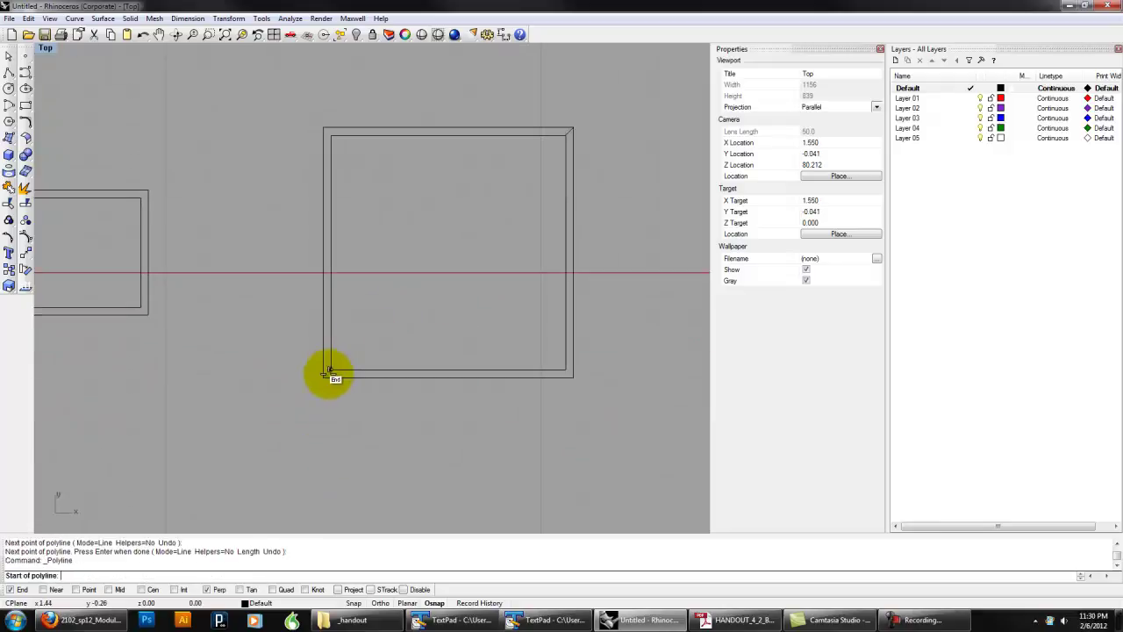
{"action": "left_click", "coordinate": [330, 370]}
{"action": "left_click", "coordinate": [324, 377]}
{"action": "key", "text": "Return"}
{"action": "right_click_drag", "start_coordinate": [250, 356], "coordinate": [380, 389]}
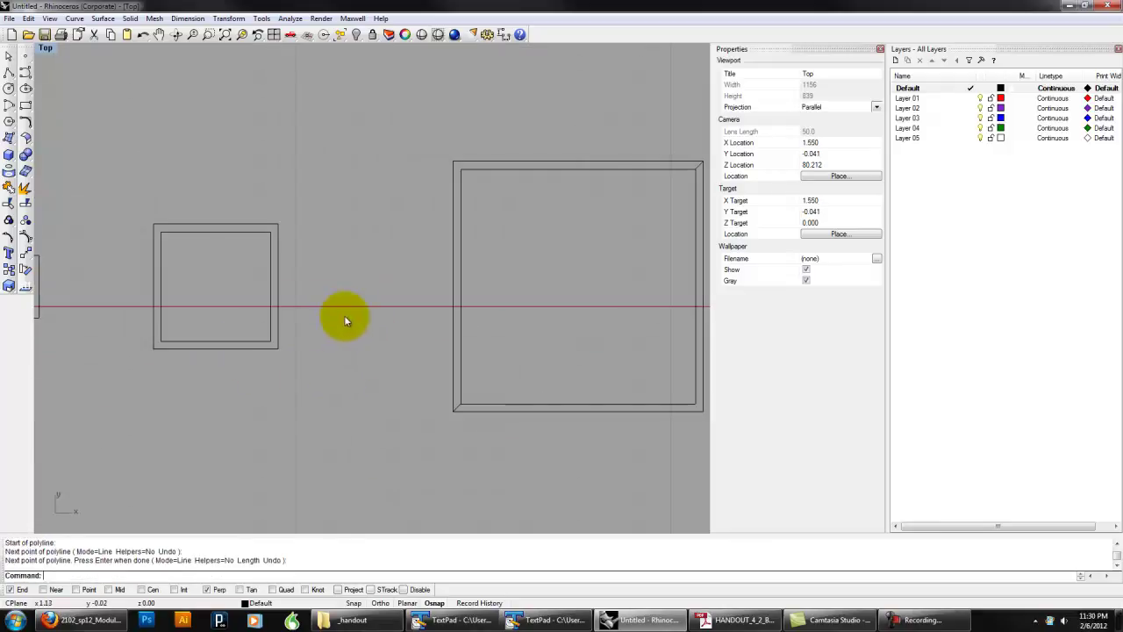
Step: Draw lines joining the inner and outer corners of the lower 4" profile at its upper-right and lower-left
{"action": "key", "text": "Return"}
{"action": "left_click", "coordinate": [277, 225]}
{"action": "left_click", "coordinate": [270, 233]}
{"action": "key", "text": "Return"}
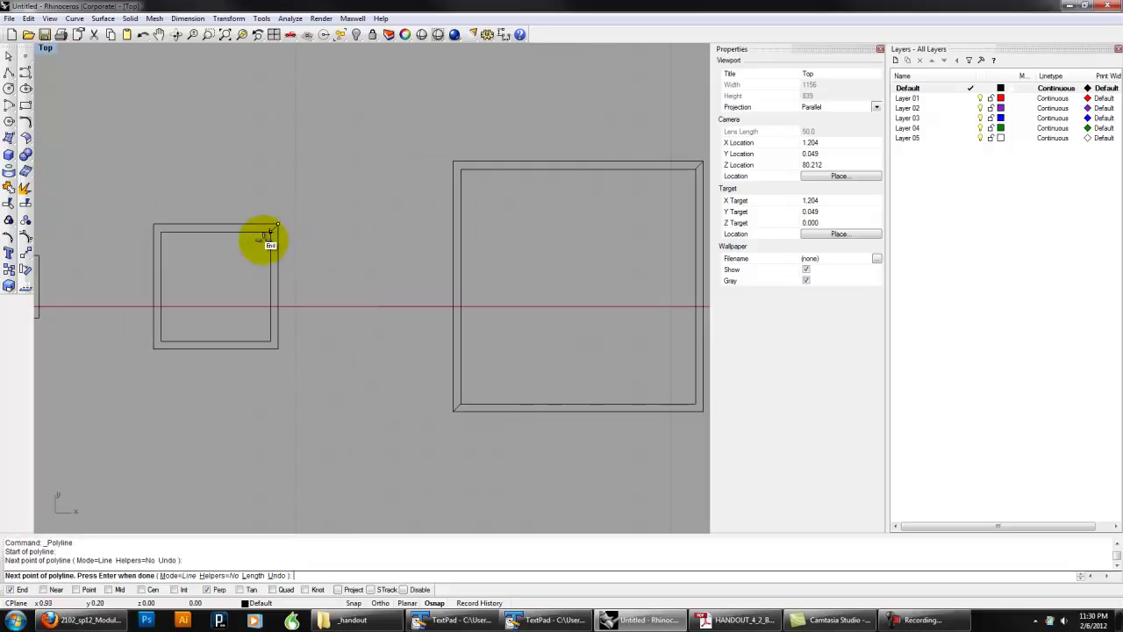
{"action": "key", "text": "Return"}
{"action": "left_click", "coordinate": [161, 343]}
{"action": "left_click", "coordinate": [155, 349]}
{"action": "key", "text": "Return"}
Step: Draw lines joining the inner and outer corners of the lower 2" profile at its upper-right and lower-left
{"action": "right_click_drag", "start_coordinate": [110, 334], "coordinate": [299, 343]}
{"action": "key", "text": "Return"}
{"action": "left_click", "coordinate": [226, 263]}
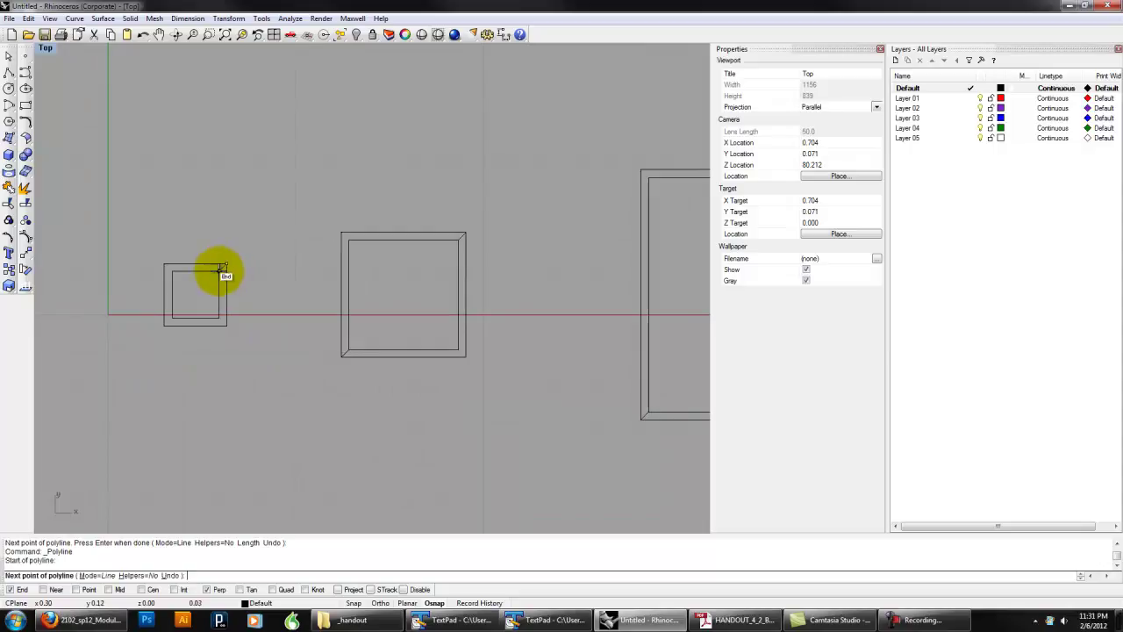
{"action": "left_click", "coordinate": [219, 272]}
{"action": "key", "text": "Return"}
{"action": "key", "text": "Return"}
{"action": "left_click", "coordinate": [172, 318]}
{"action": "left_click", "coordinate": [164, 326]}
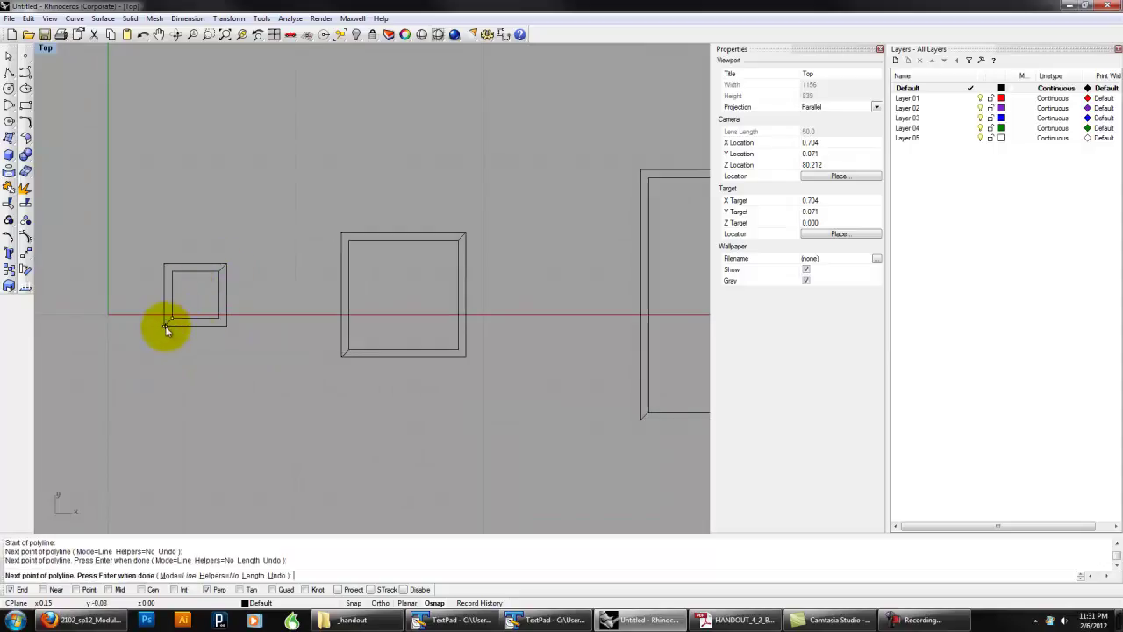
{"action": "key", "text": "Return"}
Step: Start a Trim with both corner lines of the lower 4" profile and the 8" profile's lower-left corner line as cutting objects
{"action": "scroll", "coordinate": [232, 360], "scroll_direction": "down", "scroll_amount": 4}
{"action": "right_click_drag", "start_coordinate": [371, 360], "coordinate": [373, 381]}
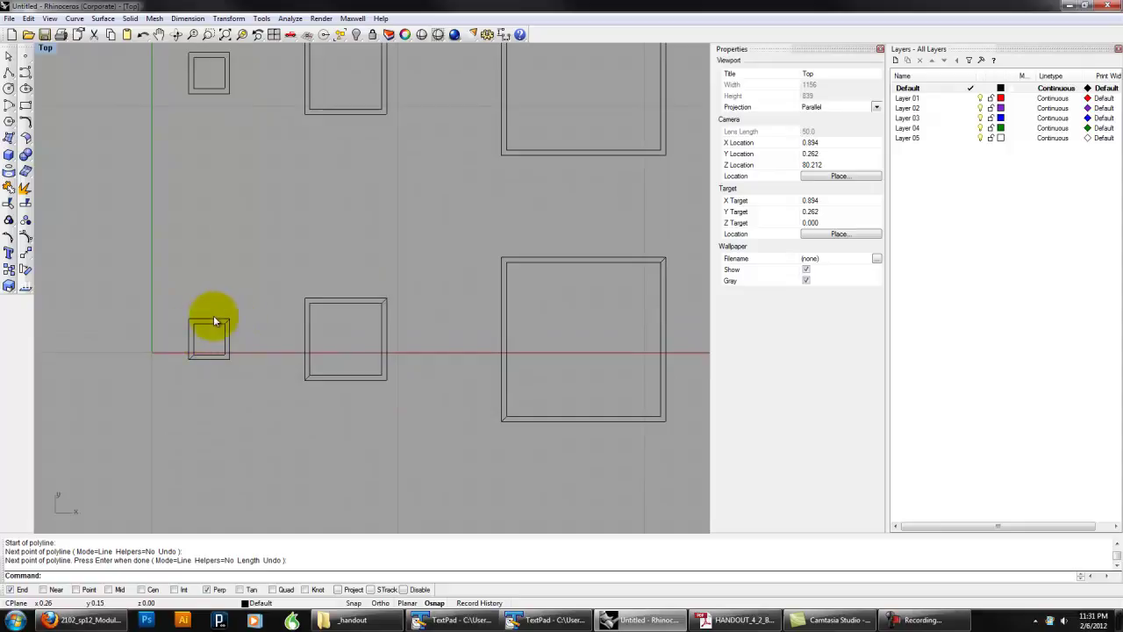
{"action": "right_click_drag", "start_coordinate": [208, 332], "coordinate": [168, 335]}
{"action": "right_click_drag", "start_coordinate": [438, 309], "coordinate": [397, 325]}
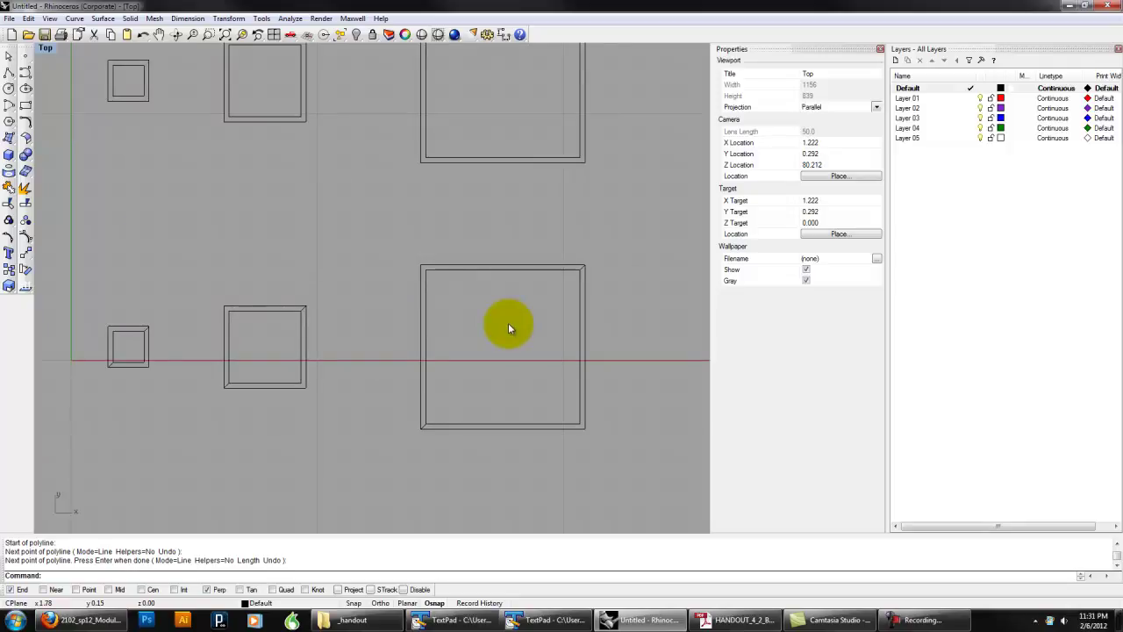
{"action": "type", "text": "trim"}
{"action": "key", "text": "Return"}
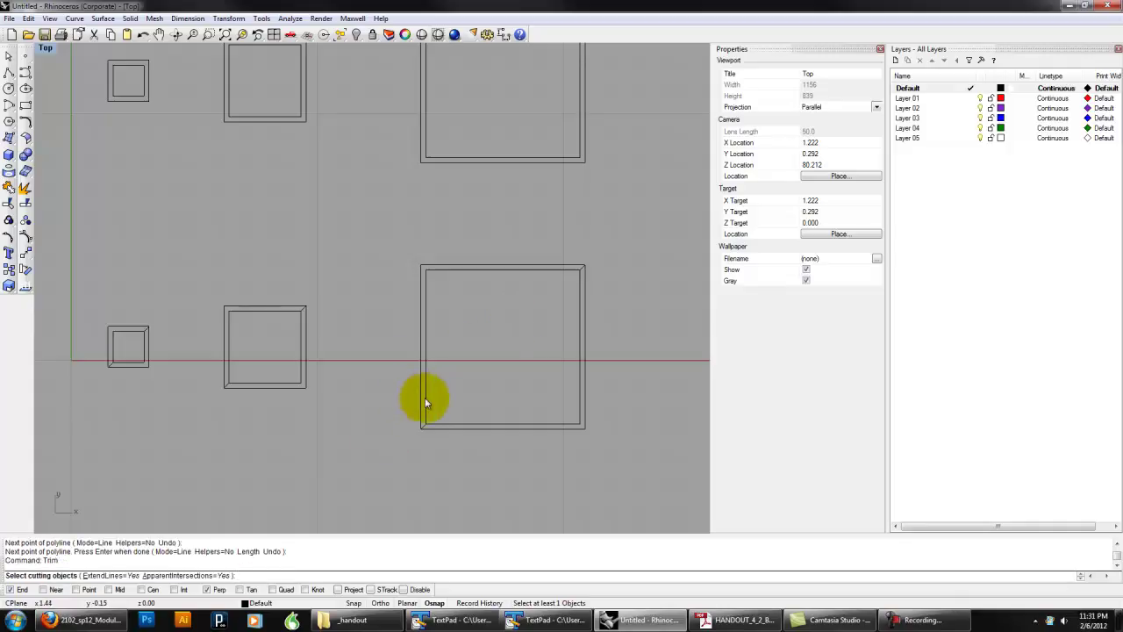
{"action": "scroll", "coordinate": [310, 302], "scroll_direction": "up", "scroll_amount": 2}
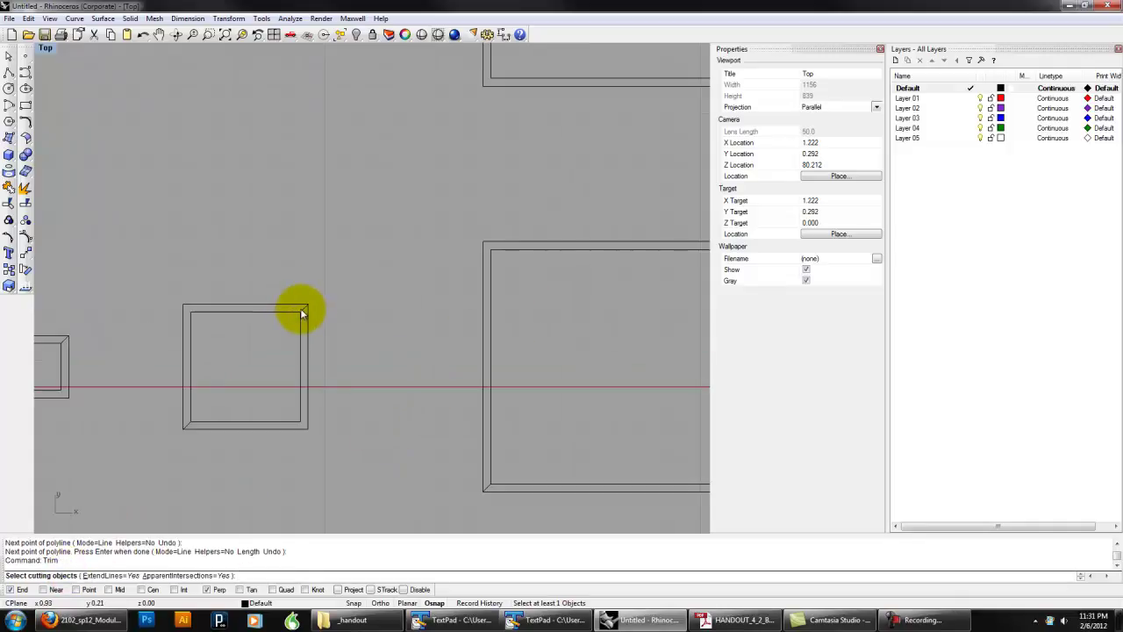
{"action": "left_click", "coordinate": [300, 308]}
{"action": "left_click", "coordinate": [187, 423]}
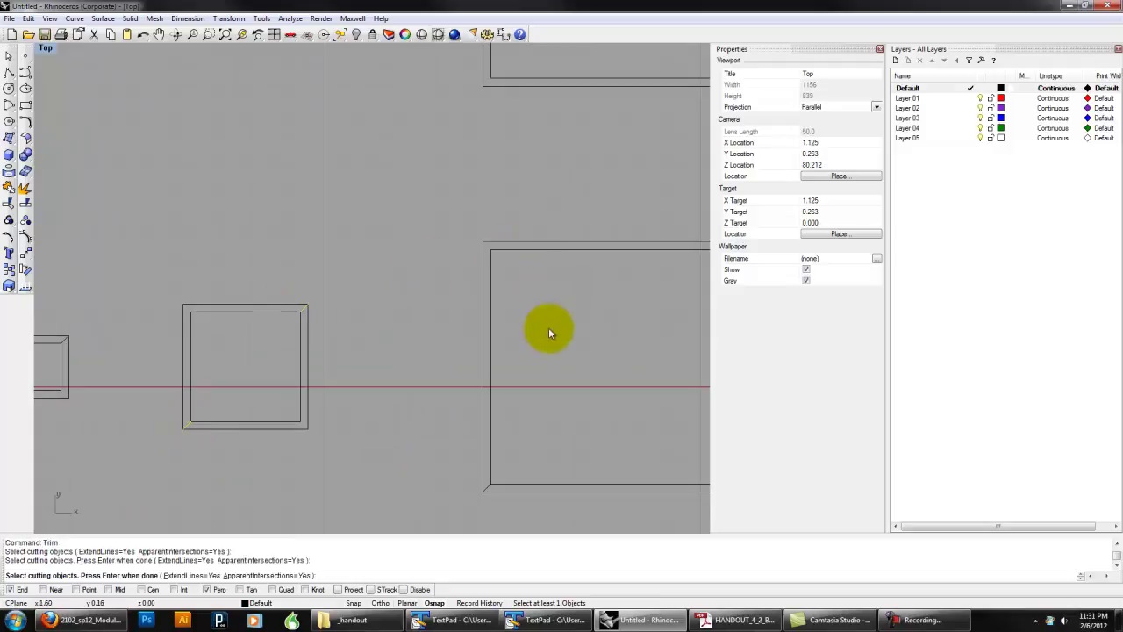
{"action": "left_click", "coordinate": [484, 488]}
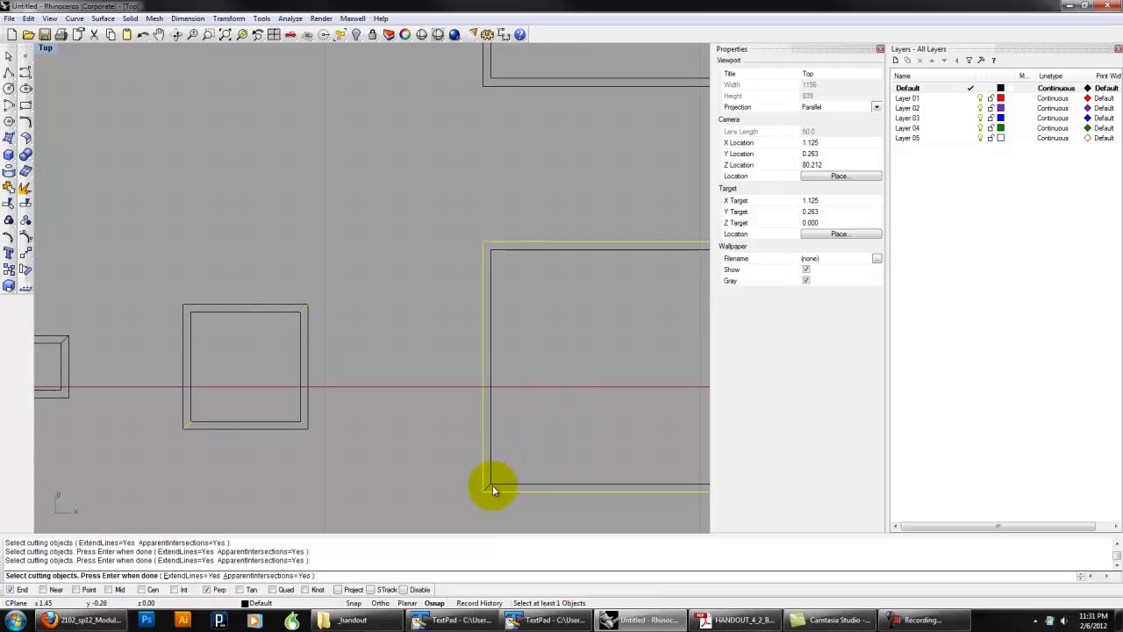
{"action": "left_click", "coordinate": [489, 486]}
{"action": "left_click", "coordinate": [518, 492], "text": "ctrl"}
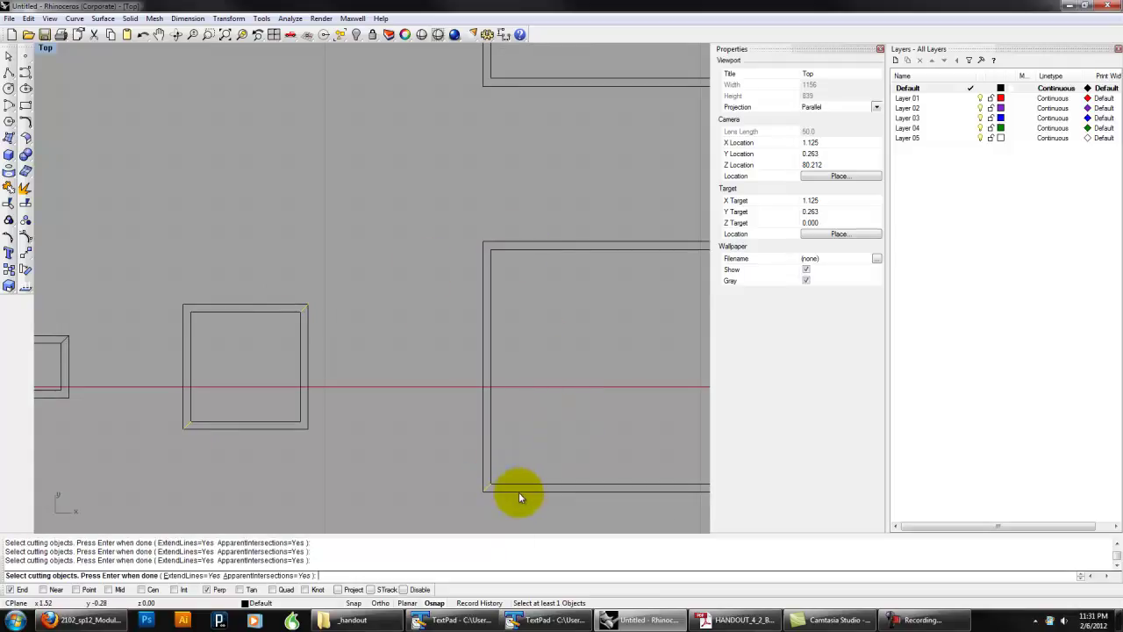
Step: Add the lower 8" profile's upper-right corner line and both corner lines of the lower 2" profile as cutting objects
{"action": "right_click_drag", "start_coordinate": [695, 319], "coordinate": [573, 350]}
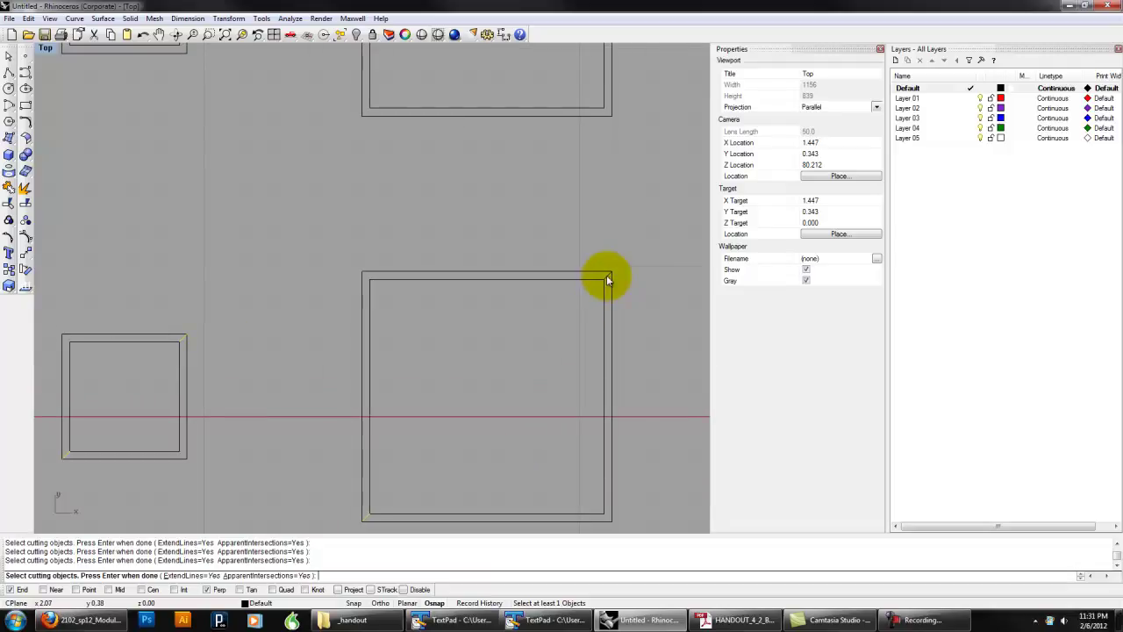
{"action": "scroll", "coordinate": [514, 381], "scroll_direction": "down", "scroll_amount": 2}
{"action": "right_click_drag", "start_coordinate": [379, 375], "coordinate": [546, 361]}
{"action": "scroll", "coordinate": [283, 356], "scroll_direction": "up", "scroll_amount": 4}
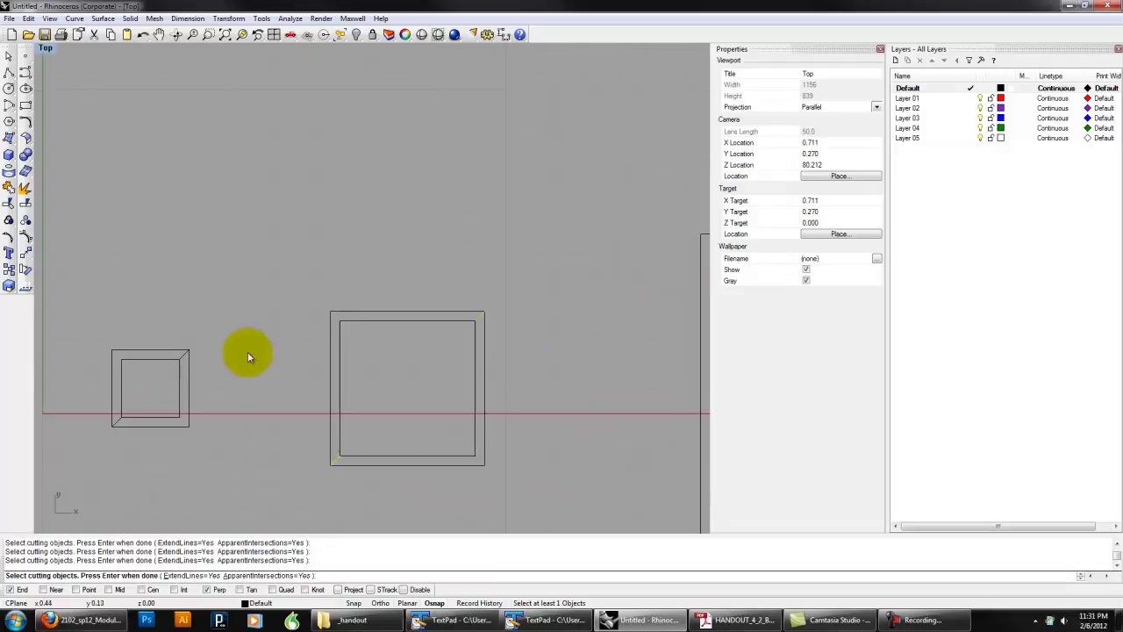
{"action": "left_click", "coordinate": [186, 358]}
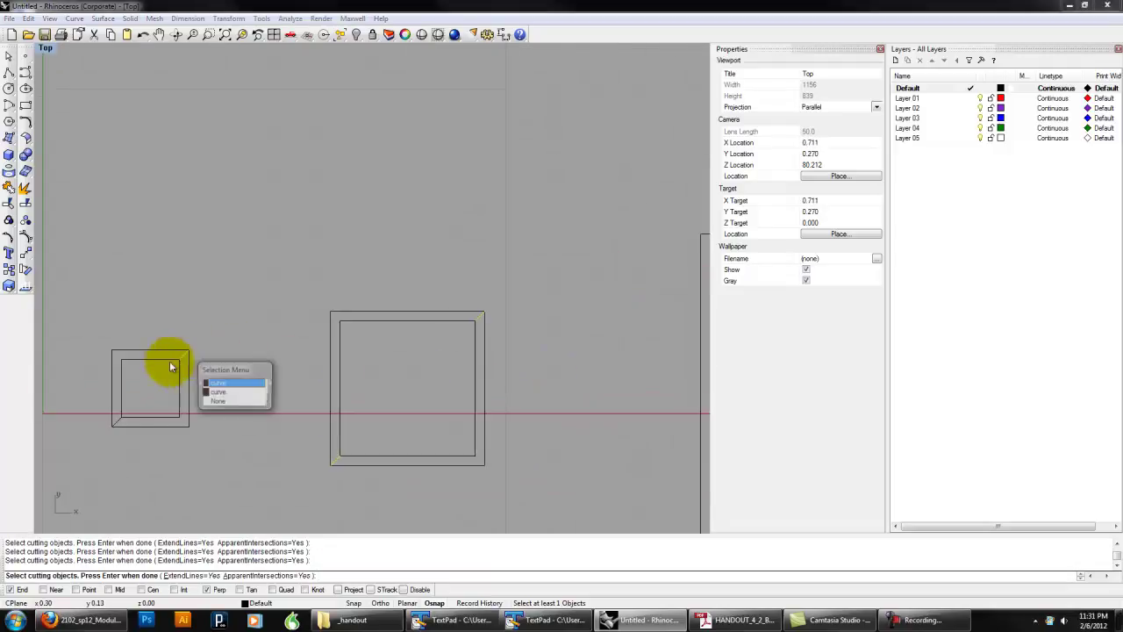
{"action": "left_click", "coordinate": [234, 385]}
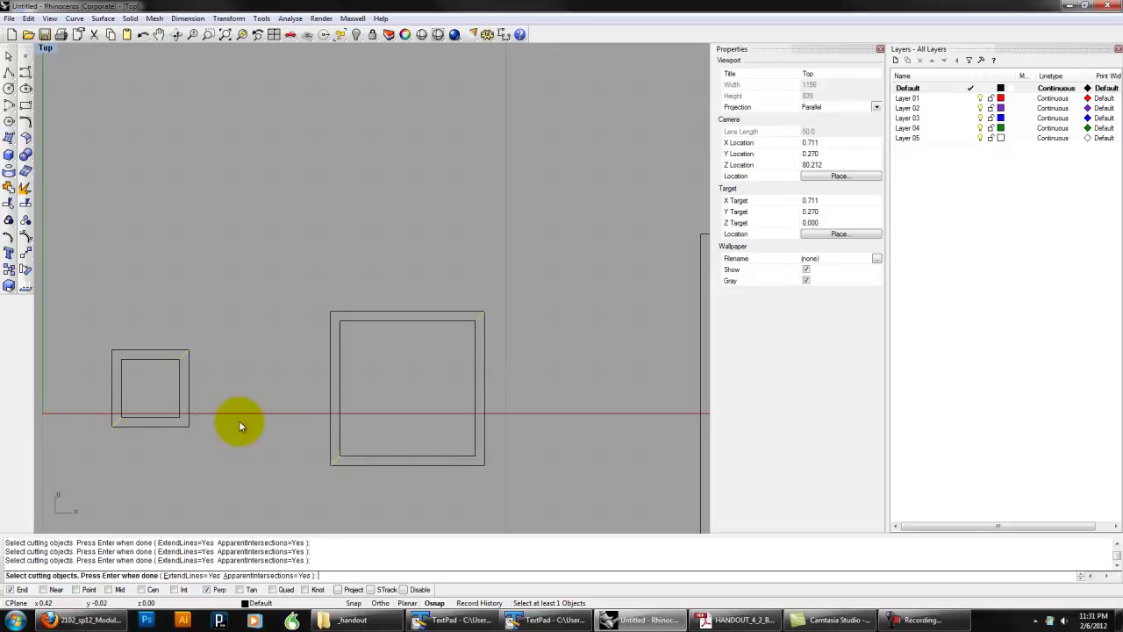
{"action": "key", "text": "Return"}
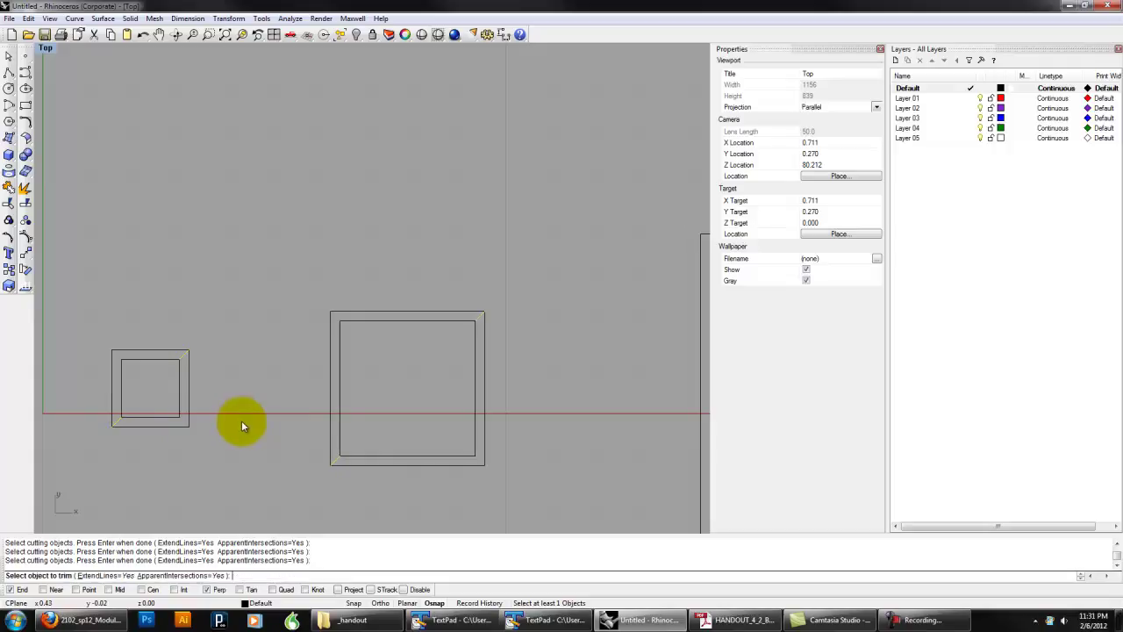
Step: Trim away the right and bottom sides of the inner and outer squares on the lower 2" and 4" profiles
{"action": "left_click", "coordinate": [187, 377]}
{"action": "left_click", "coordinate": [179, 378]}
{"action": "right_click_drag", "start_coordinate": [393, 415], "coordinate": [353, 412]}
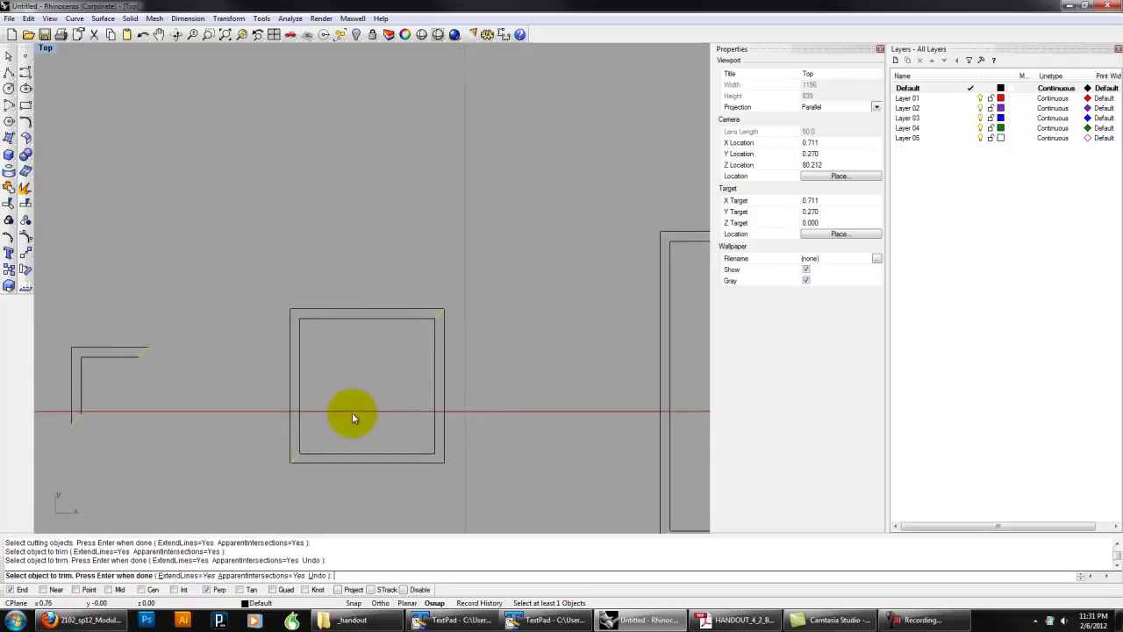
{"action": "left_click", "coordinate": [444, 344]}
{"action": "left_click", "coordinate": [434, 371]}
Step: Trim away the right and bottom sides of the lower 8" profile and finish trimming
{"action": "right_click_drag", "start_coordinate": [579, 386], "coordinate": [322, 358]}
{"action": "right_click_drag", "start_coordinate": [574, 364], "coordinate": [329, 360]}
{"action": "scroll", "coordinate": [433, 370], "scroll_direction": "down", "scroll_amount": 2}
{"action": "left_click_drag", "start_coordinate": [539, 401], "coordinate": [394, 321]}
{"action": "scroll", "coordinate": [399, 358], "scroll_direction": "down", "scroll_amount": 2}
{"action": "right_click_drag", "start_coordinate": [290, 375], "coordinate": [404, 366]}
{"action": "key", "text": "Return"}
{"action": "scroll", "coordinate": [405, 365], "scroll_direction": "down", "scroll_amount": 2}
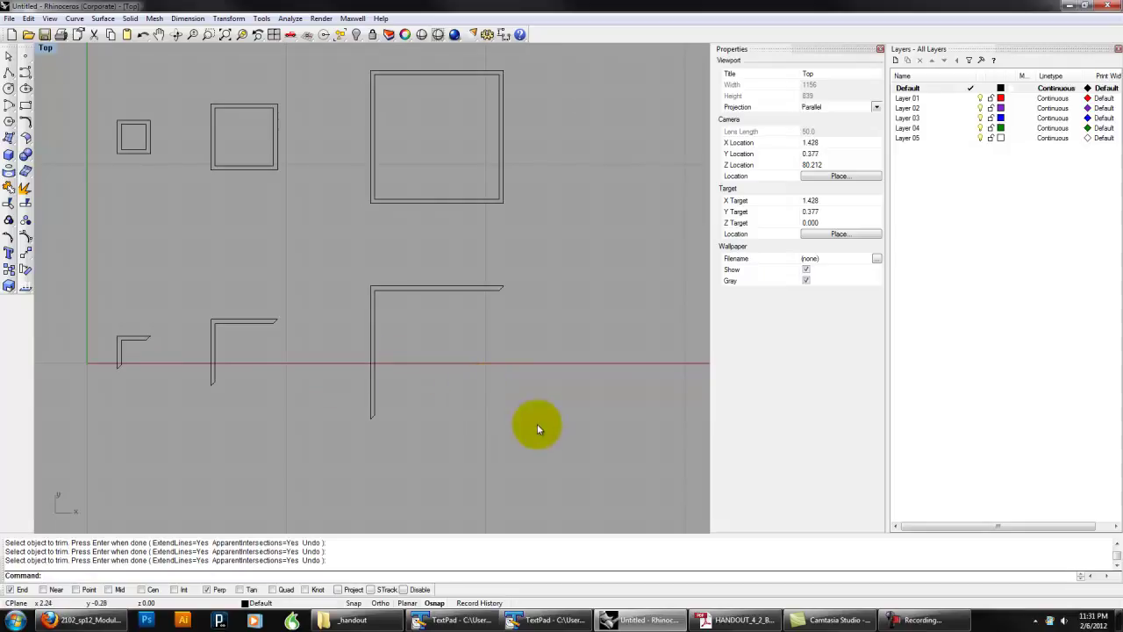
Step: Join the trimmed curves and corner lines of the lower row into closed L-shaped profiles, one per size
{"action": "left_click_drag", "start_coordinate": [79, 259], "coordinate": [78, 256]}
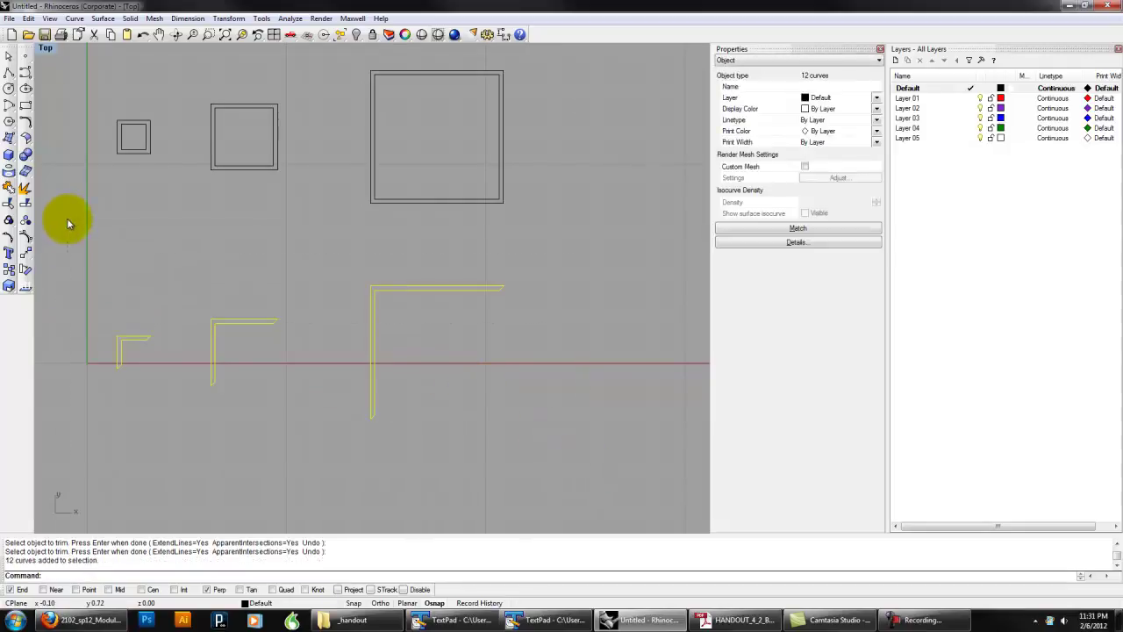
{"action": "type", "text": "Join"}
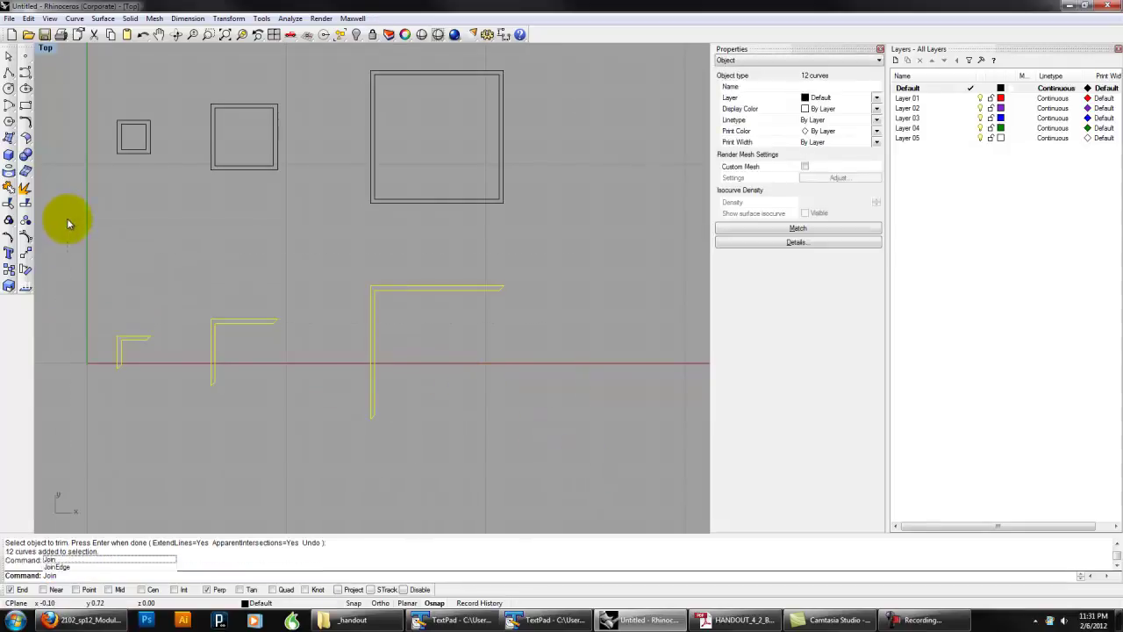
{"action": "key", "text": "Return"}
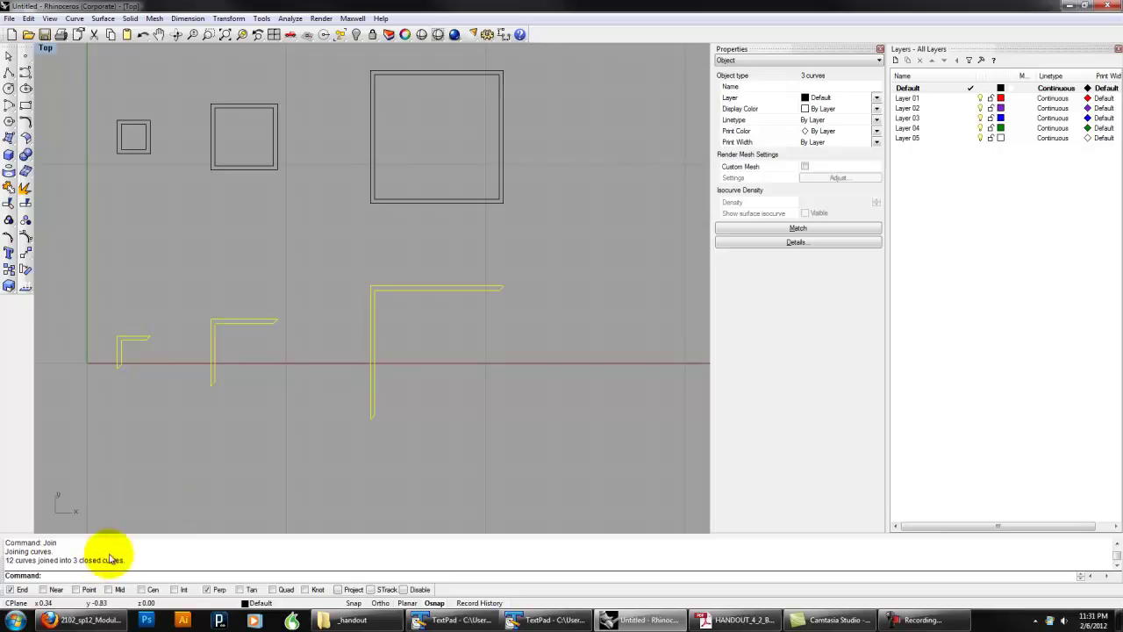
{"action": "left_click", "coordinate": [383, 432]}
Step: Start a rectangular array of all nine profile curves with 7 in the X direction and 1 in Y and Z
{"action": "right_click_drag", "start_coordinate": [536, 301], "coordinate": [538, 338]}
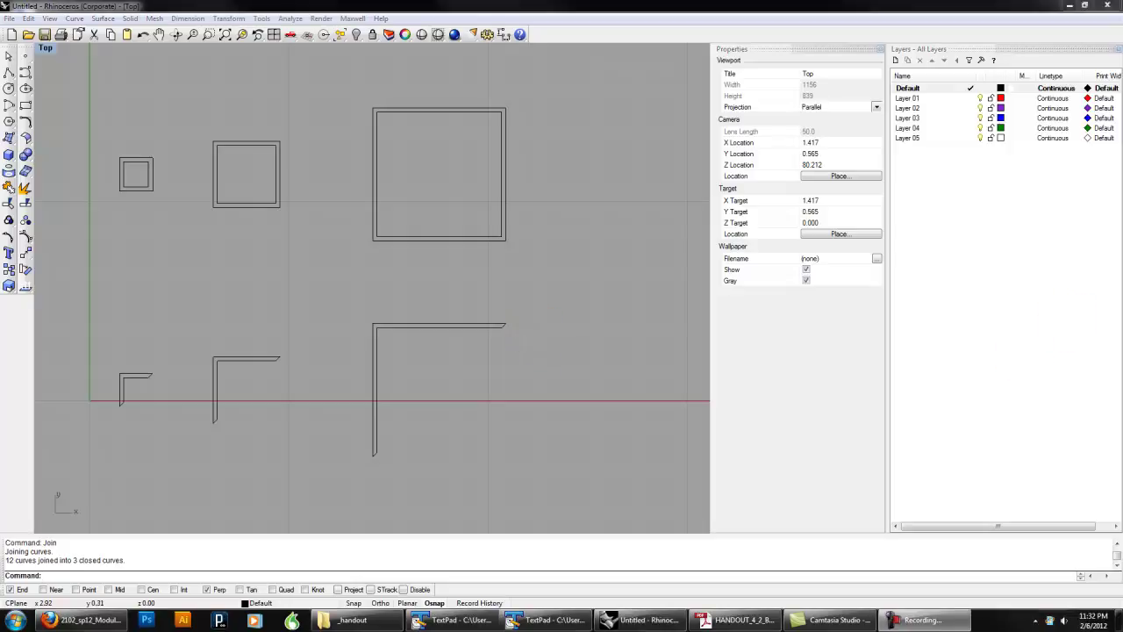
{"action": "scroll", "coordinate": [562, 305], "scroll_direction": "down", "scroll_amount": 1}
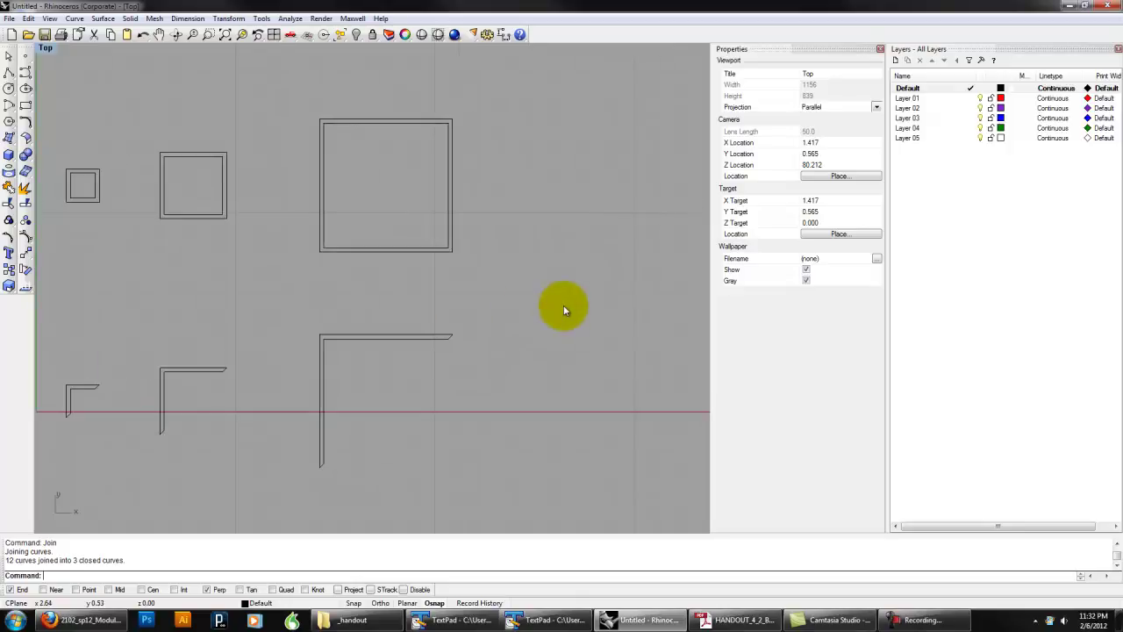
{"action": "scroll", "coordinate": [558, 307], "scroll_direction": "down", "scroll_amount": 2}
{"action": "right_click_drag", "start_coordinate": [575, 323], "coordinate": [554, 303]}
{"action": "scroll", "coordinate": [583, 301], "scroll_direction": "down", "scroll_amount": 4}
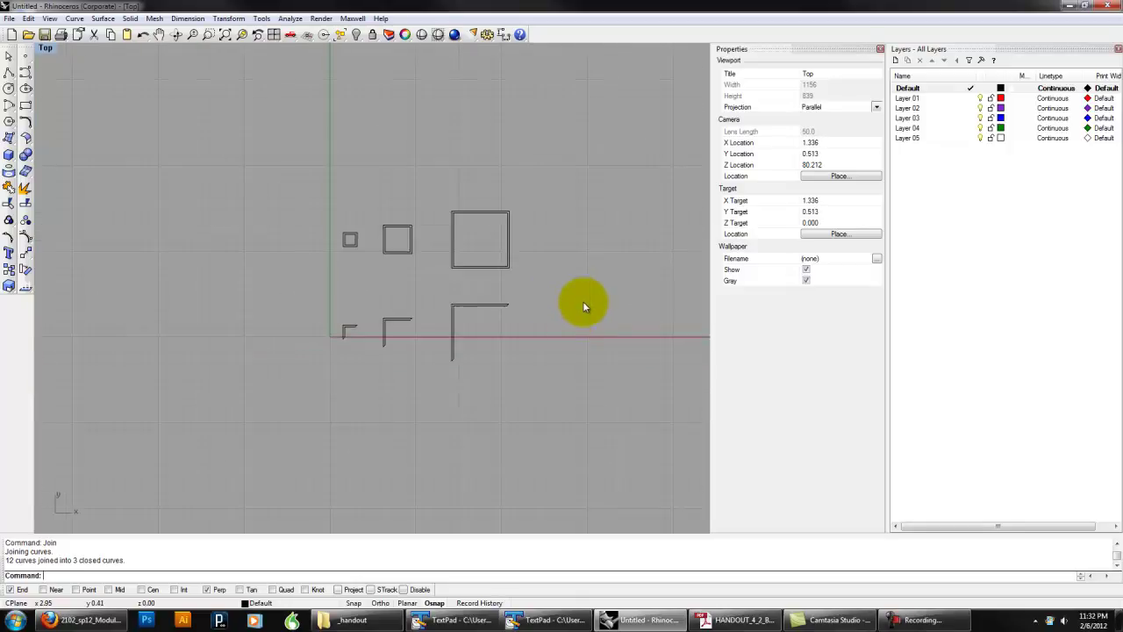
{"action": "left_click_drag", "start_coordinate": [283, 186], "coordinate": [282, 188]}
{"action": "right_click_drag", "start_coordinate": [594, 296], "coordinate": [387, 310]}
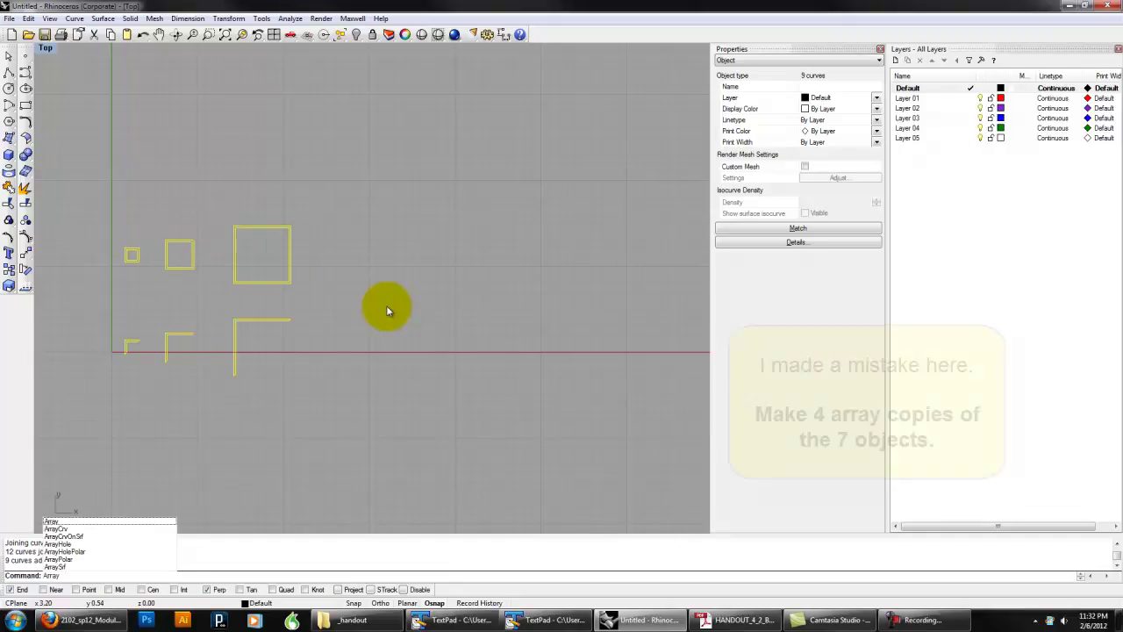
{"action": "key", "text": "Return"}
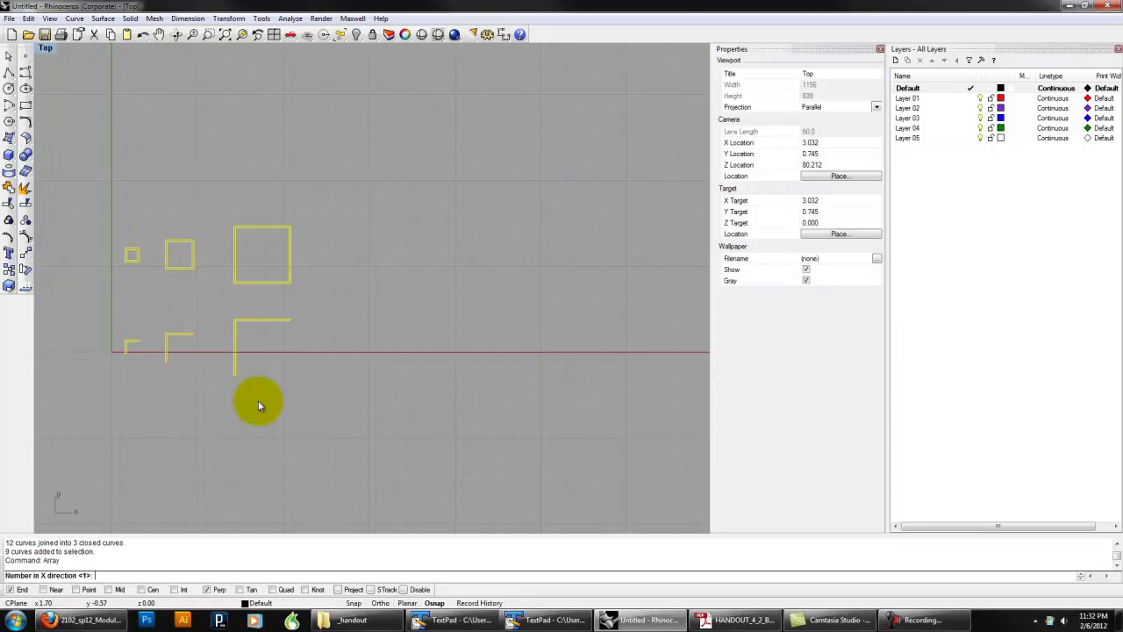
{"action": "key", "text": "Return"}
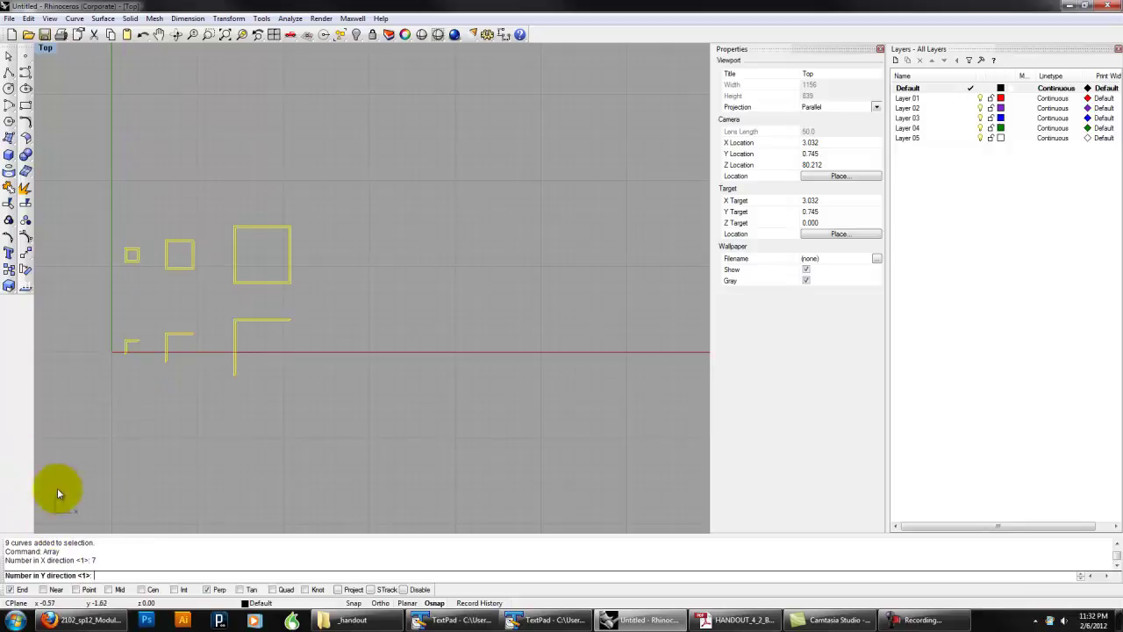
{"action": "key", "text": "Return"}
{"action": "key", "text": "Return"}
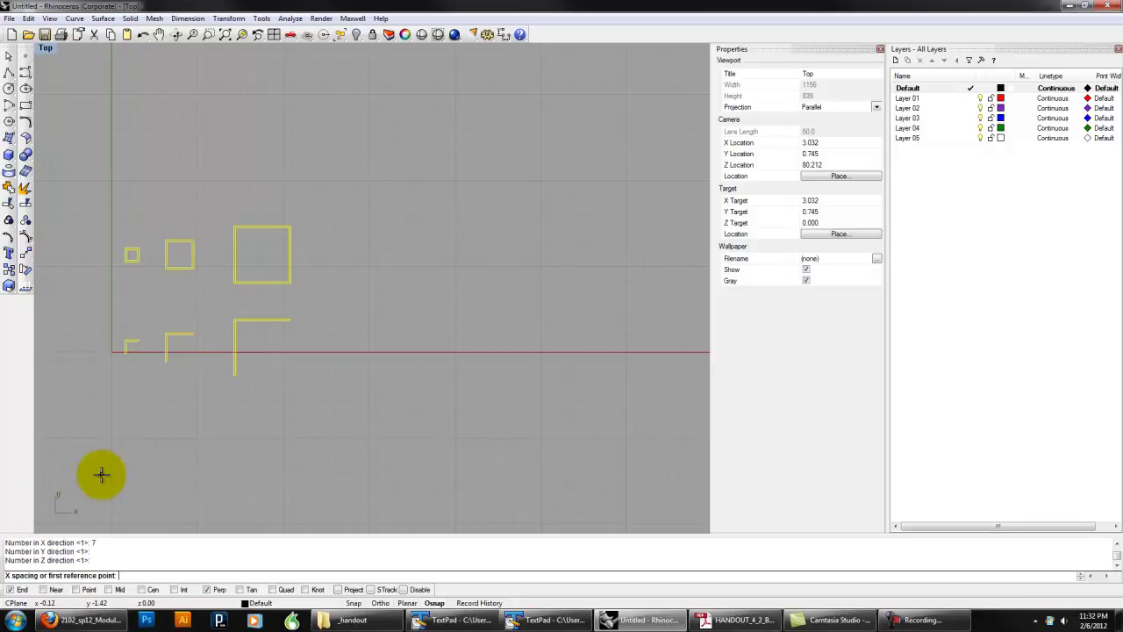
Step: Set the array's X spacing with two horizontal reference points spanning more than the profile group's width, and accept the array
{"action": "left_click", "coordinate": [120, 409]}
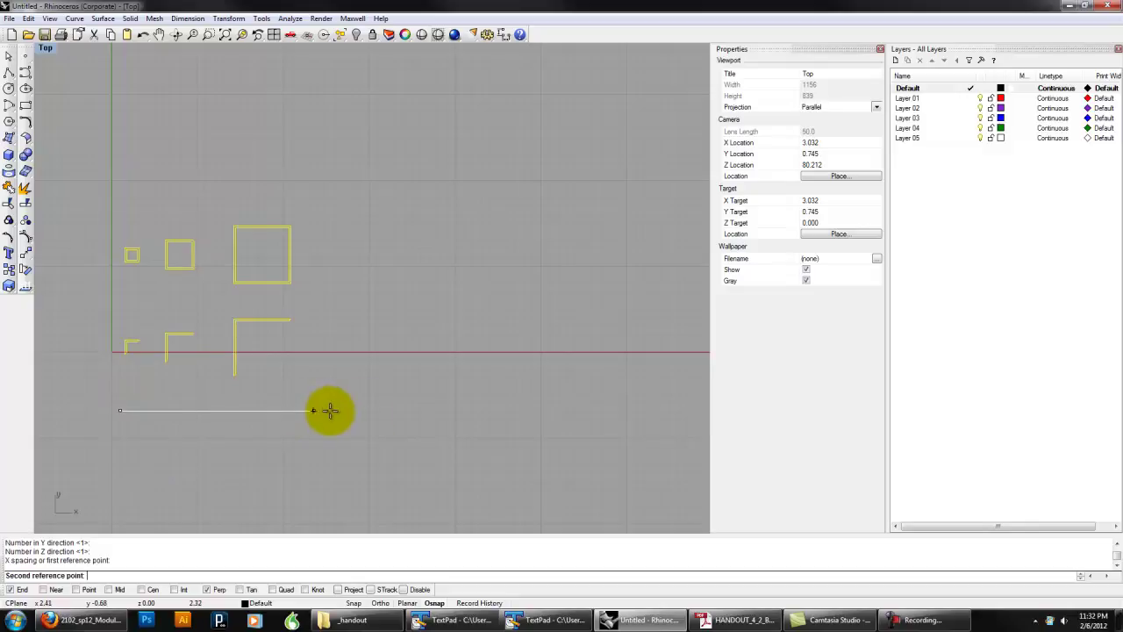
{"action": "left_click", "coordinate": [384, 411]}
{"action": "right_click_drag", "start_coordinate": [536, 409], "coordinate": [431, 389]}
{"action": "scroll", "coordinate": [431, 388], "scroll_direction": "down", "scroll_amount": 3}
{"action": "right_click_drag", "start_coordinate": [563, 397], "coordinate": [349, 364]}
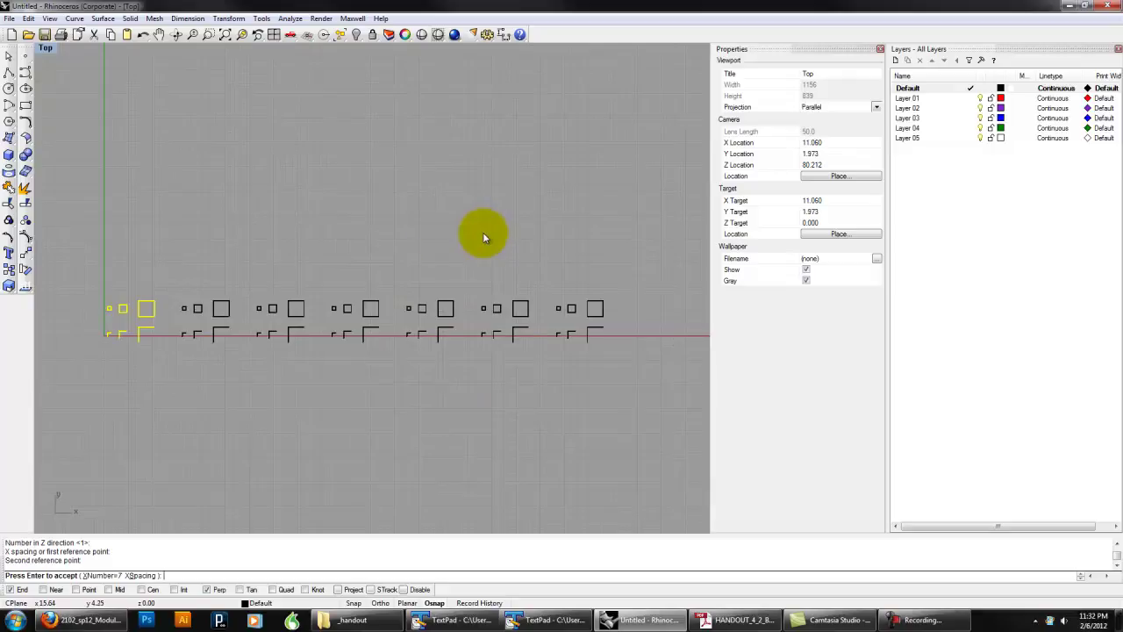
{"action": "scroll", "coordinate": [328, 235], "scroll_direction": "up", "scroll_amount": 2}
{"action": "scroll", "coordinate": [246, 229], "scroll_direction": "down", "scroll_amount": 2}
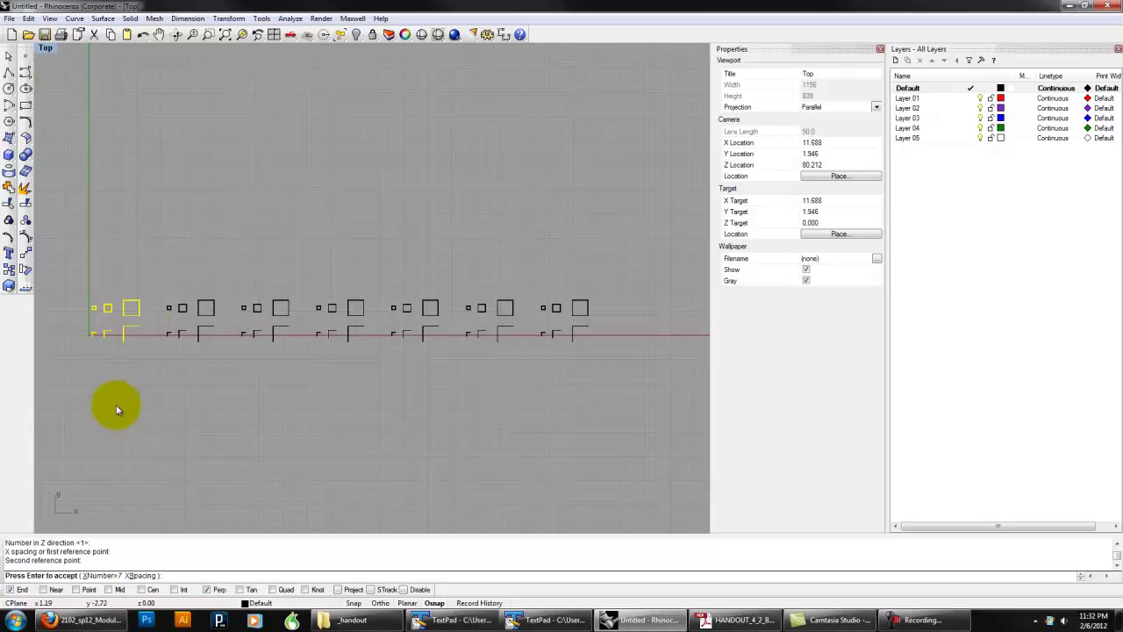
{"action": "key", "text": "Return"}
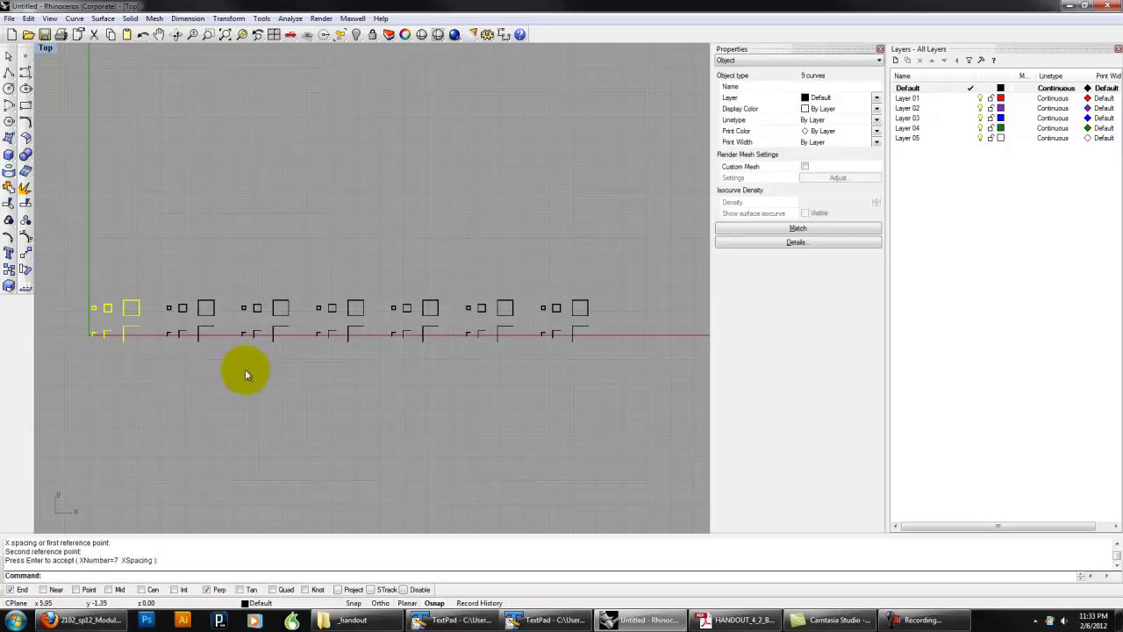
{"action": "key", "text": "Escape"}
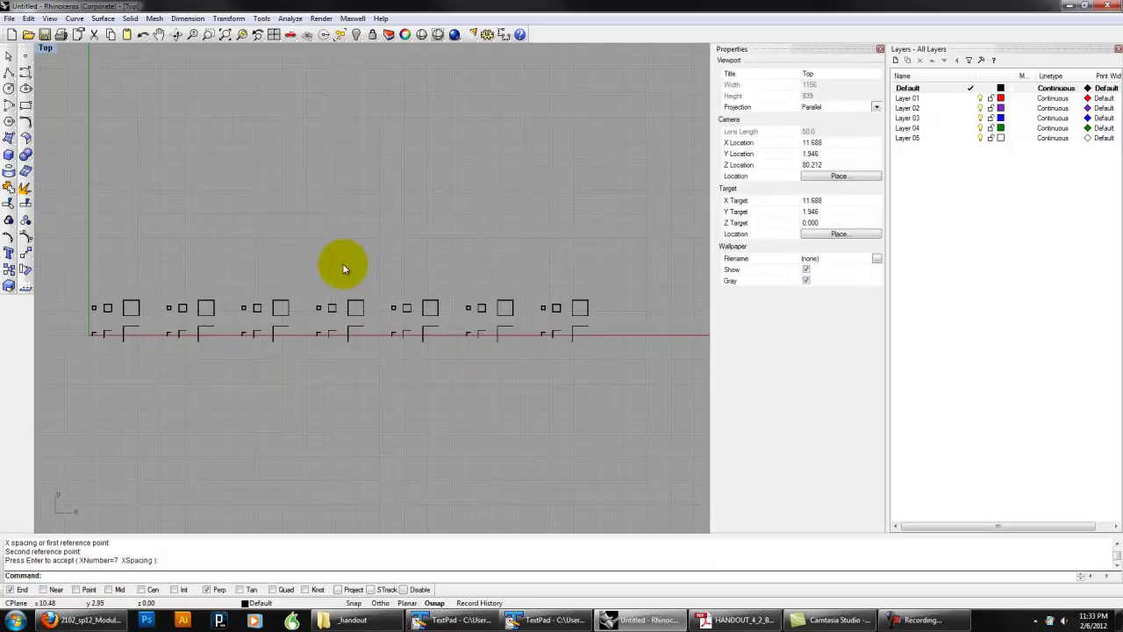
Step: Switch the Top viewport to the Perspective view
{"action": "left_click", "coordinate": [45, 48]}
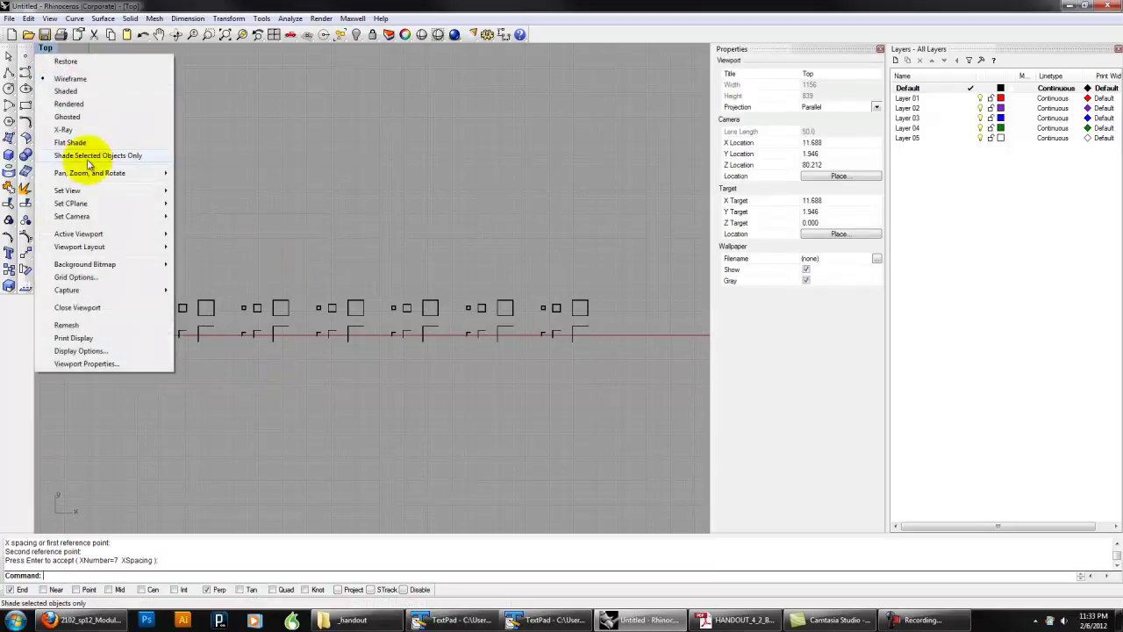
{"action": "mouse_move", "coordinate": [88, 190]}
{"action": "left_click", "coordinate": [238, 280]}
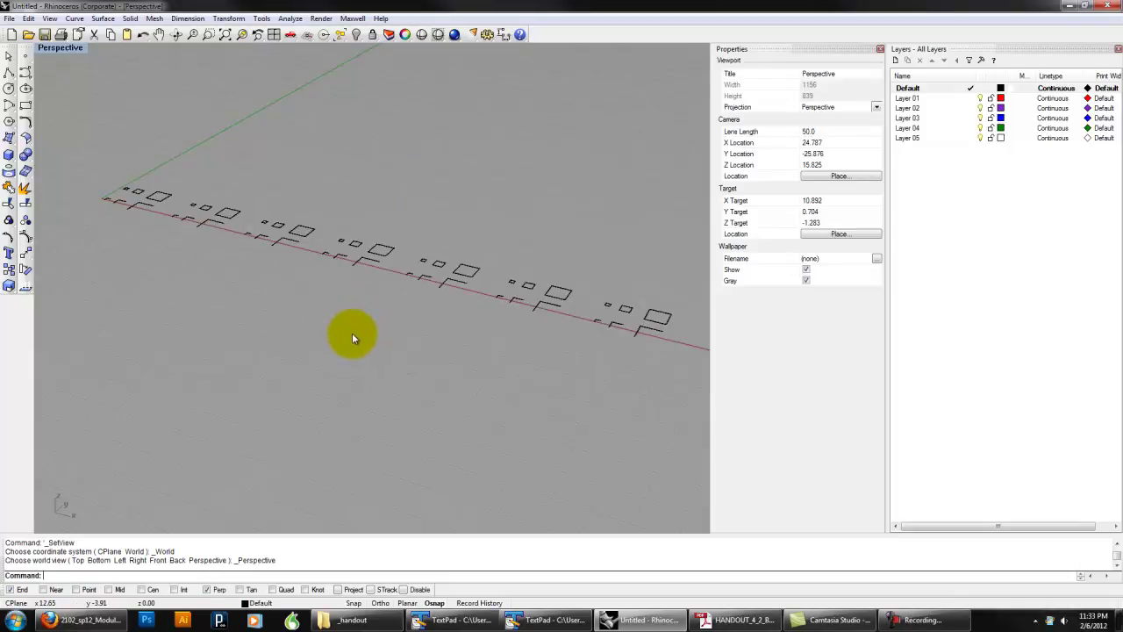
Step: Extrude the nine profile curves of the first set, nearest the origin, by 1' and switch the Perspective viewport to Shaded display
{"action": "right_click_drag", "start_coordinate": [352, 333], "coordinate": [372, 339]}
{"action": "right_click_drag", "start_coordinate": [298, 321], "coordinate": [417, 359], "text": "shift"}
{"action": "scroll", "coordinate": [270, 275], "scroll_direction": "up", "scroll_amount": 6}
{"action": "left_click_drag", "start_coordinate": [271, 275], "coordinate": [132, 151]}
{"action": "right_click_drag", "start_coordinate": [208, 186], "coordinate": [298, 261], "text": "shift"}
{"action": "scroll", "coordinate": [298, 261], "scroll_direction": "up", "scroll_amount": 6}
{"action": "scroll", "coordinate": [289, 264], "scroll_direction": "up", "scroll_amount": 2}
{"action": "type", "text": "extrudecrv"}
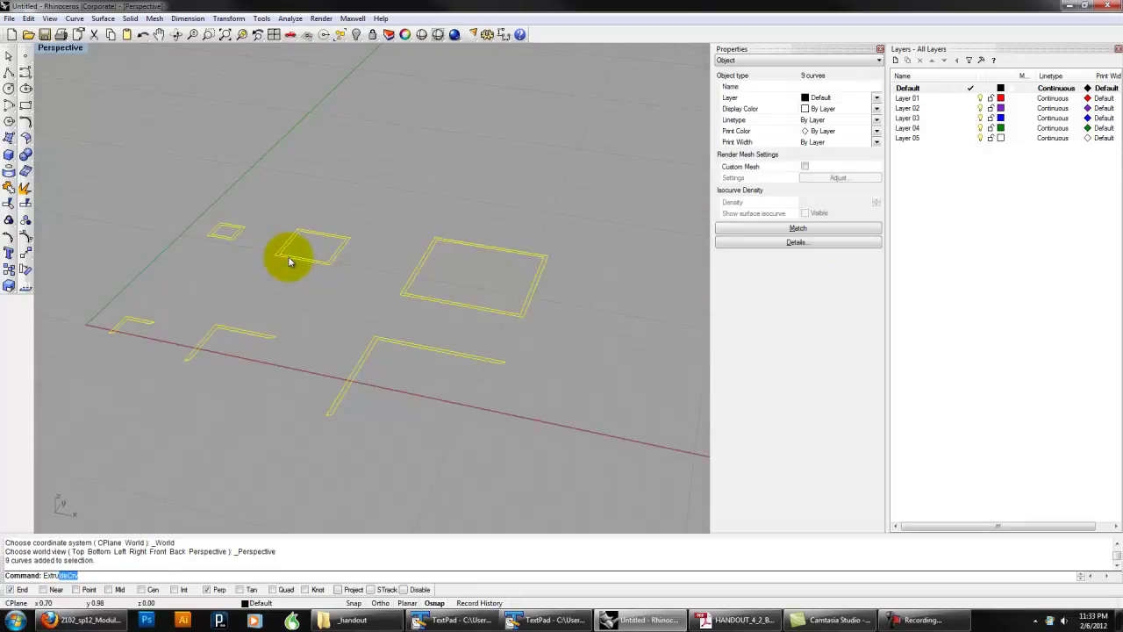
{"action": "key", "text": "Return"}
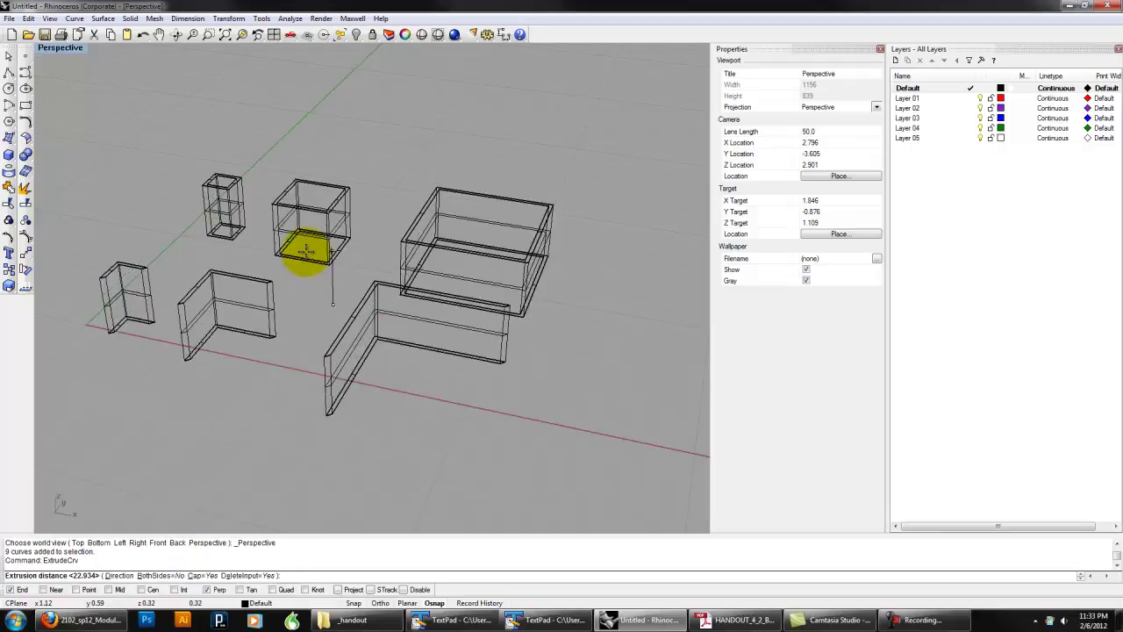
{"action": "key", "text": "Return"}
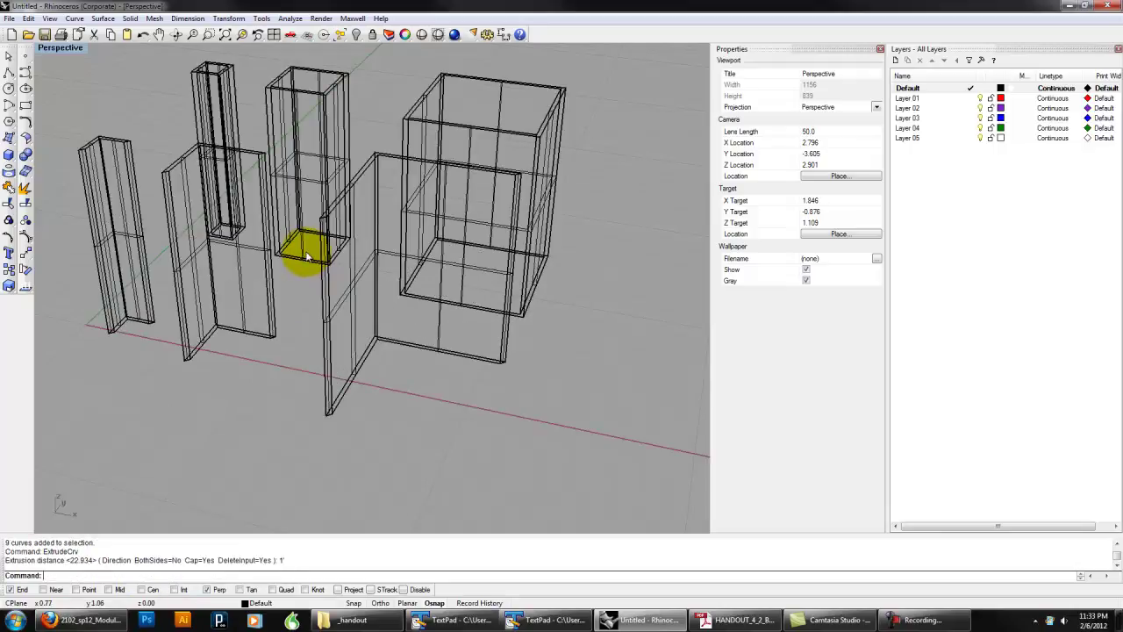
{"action": "left_click", "coordinate": [76, 49]}
{"action": "left_click", "coordinate": [63, 90]}
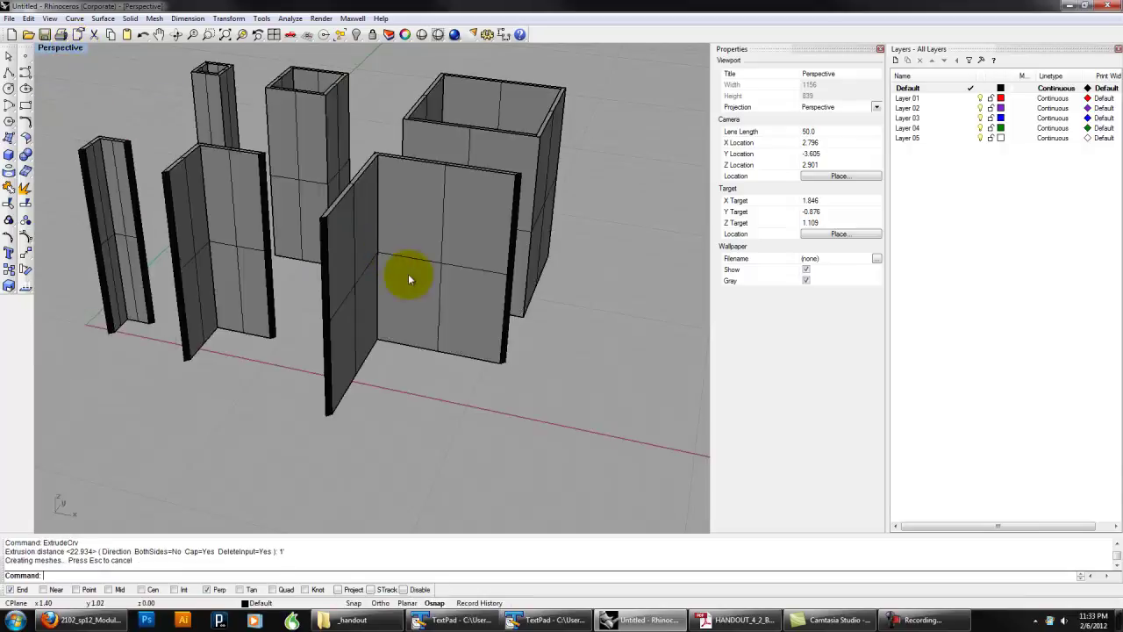
Step: Extrude the nine profile curves of the second set along the X axis by 2'
{"action": "right_click_drag", "start_coordinate": [550, 422], "coordinate": [463, 426]}
{"action": "scroll", "coordinate": [538, 411], "scroll_direction": "down", "scroll_amount": 6}
{"action": "right_click_drag", "start_coordinate": [592, 394], "coordinate": [268, 316], "text": "shift"}
{"action": "left_click_drag", "start_coordinate": [540, 424], "coordinate": [377, 292]}
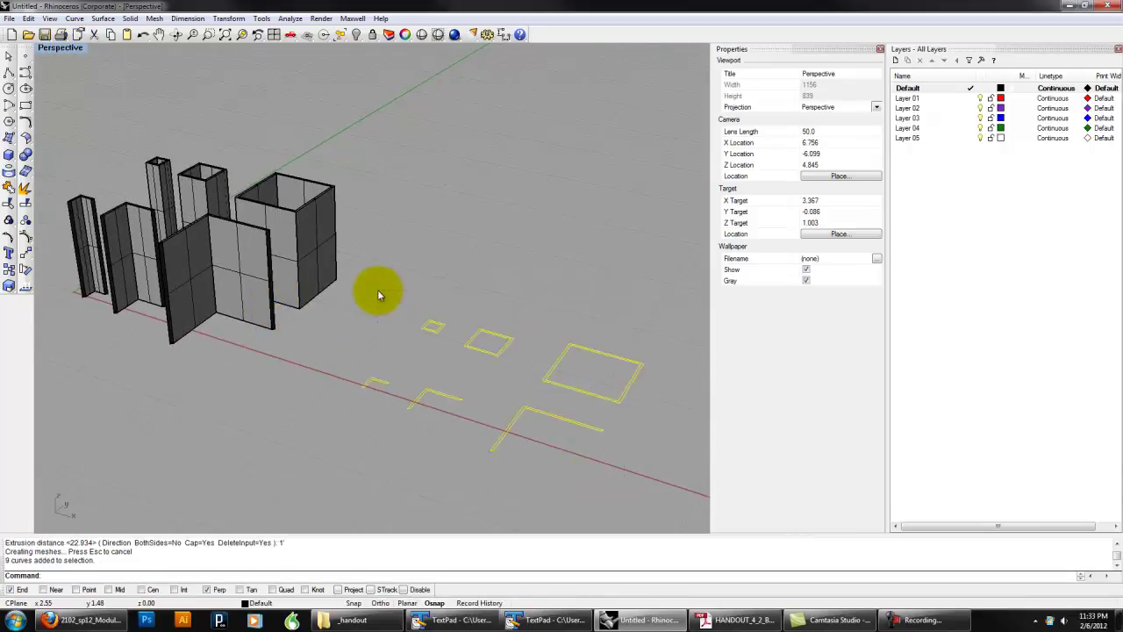
{"action": "left_click", "coordinate": [456, 278]}
{"action": "left_click_drag", "start_coordinate": [572, 451], "coordinate": [381, 293]}
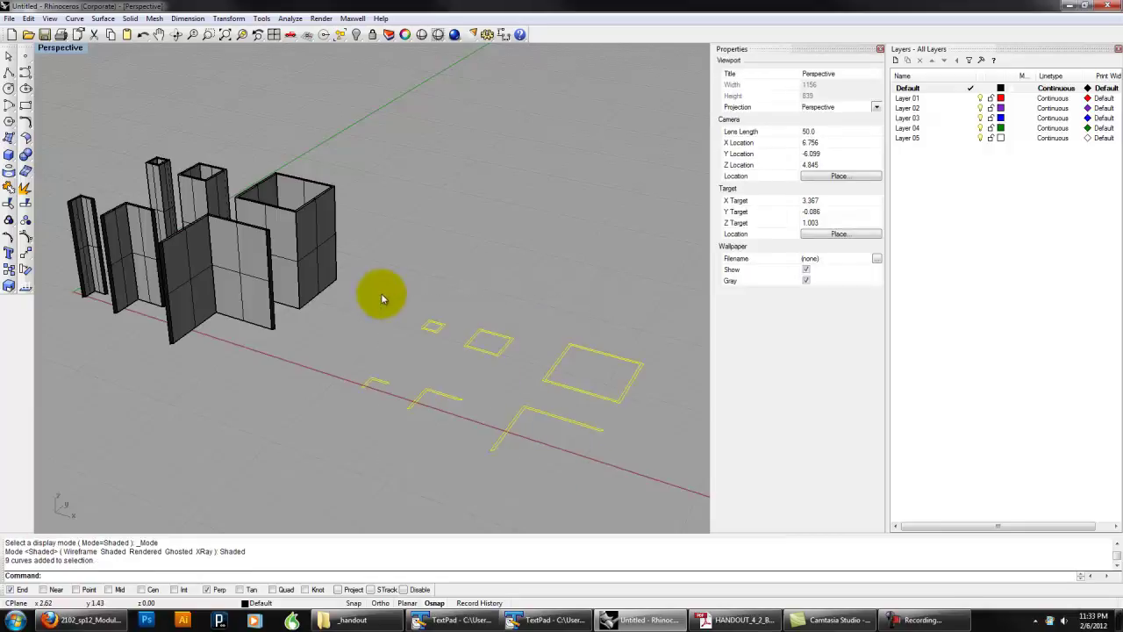
{"action": "type", "text": "ExtrudeCrv"}
{"action": "key", "text": "Return"}
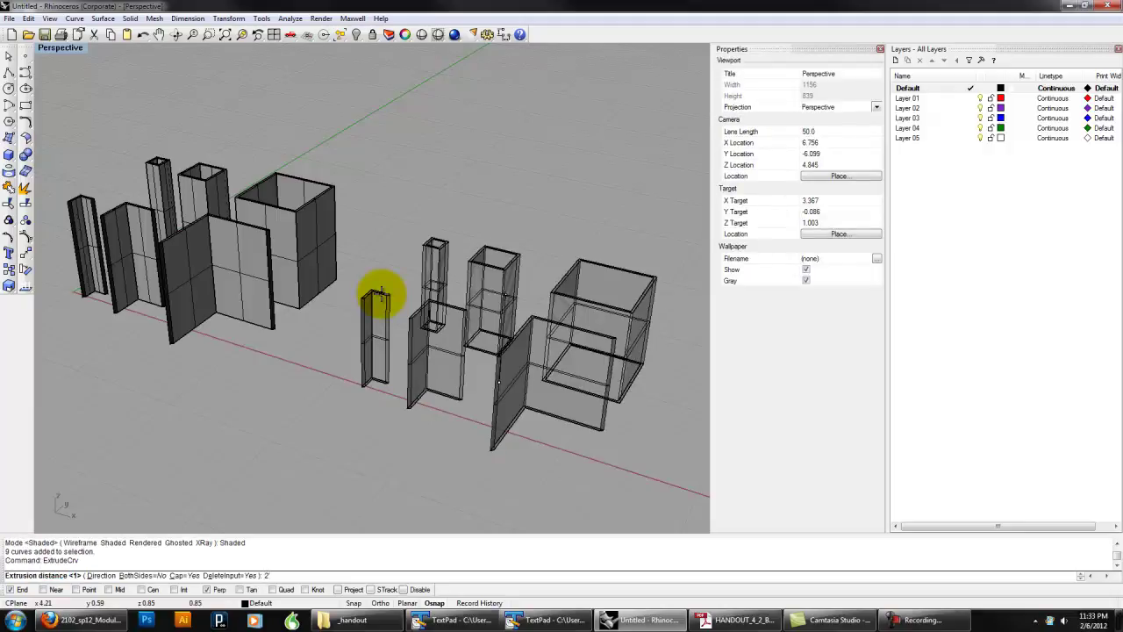
{"action": "key", "text": "Return"}
Step: Extrude the nine profile curves of the third set along the X axis by 4'
{"action": "scroll", "coordinate": [321, 458], "scroll_direction": "down", "scroll_amount": 3}
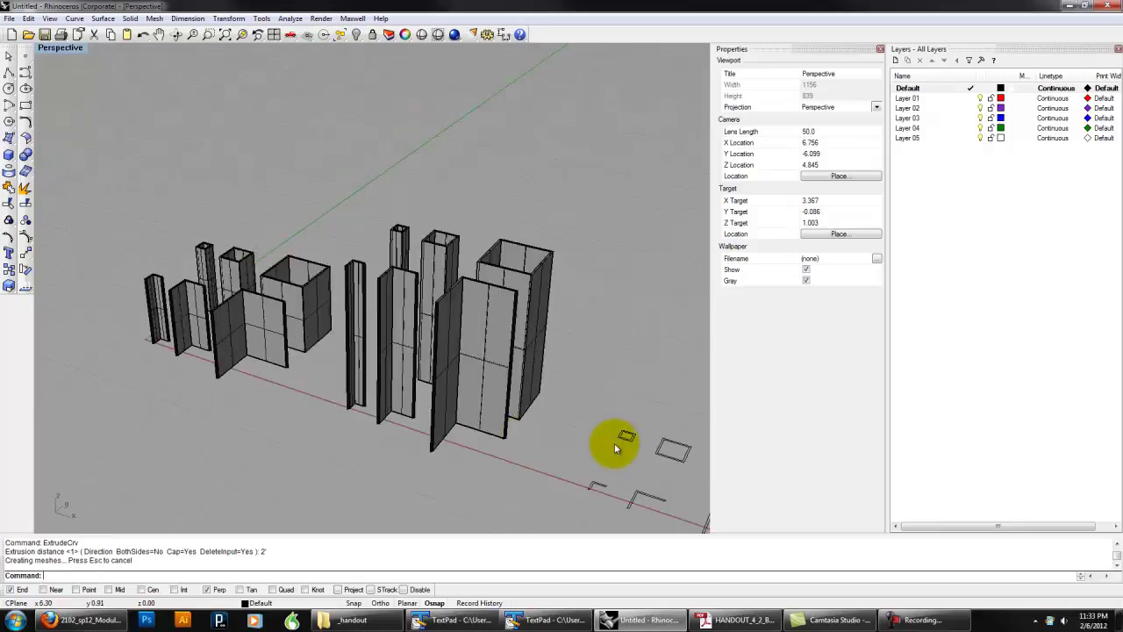
{"action": "right_click_drag", "start_coordinate": [617, 446], "coordinate": [445, 320], "text": "shift"}
{"action": "left_click_drag", "start_coordinate": [606, 418], "coordinate": [387, 280]}
{"action": "type", "text": "ExtrudeCrv"}
{"action": "key", "text": "Return"}
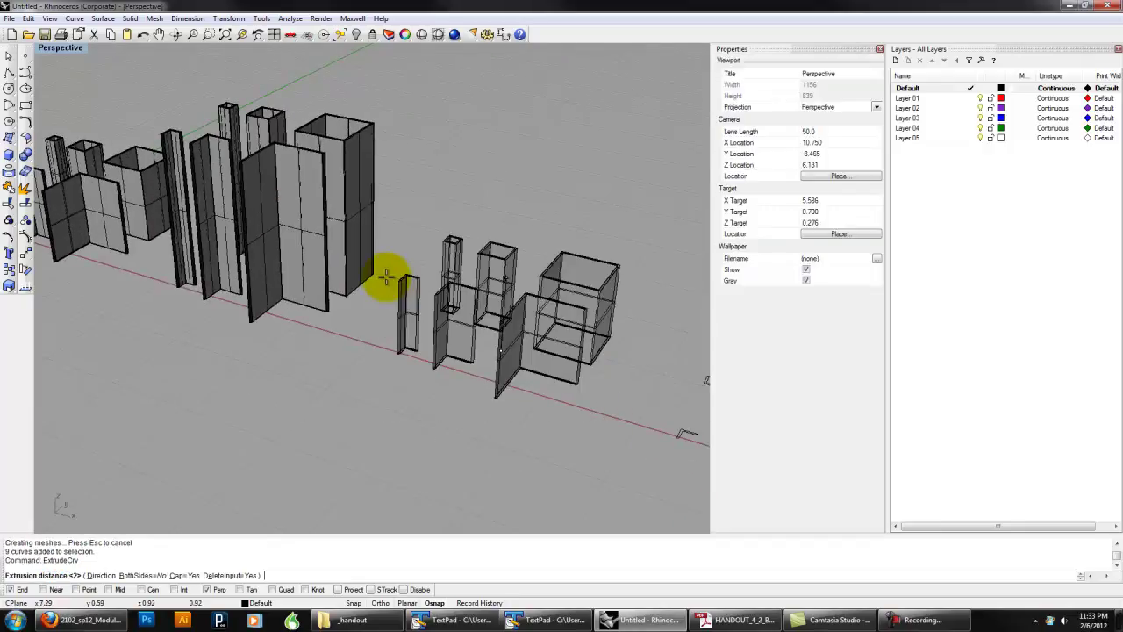
{"action": "key", "text": "Return"}
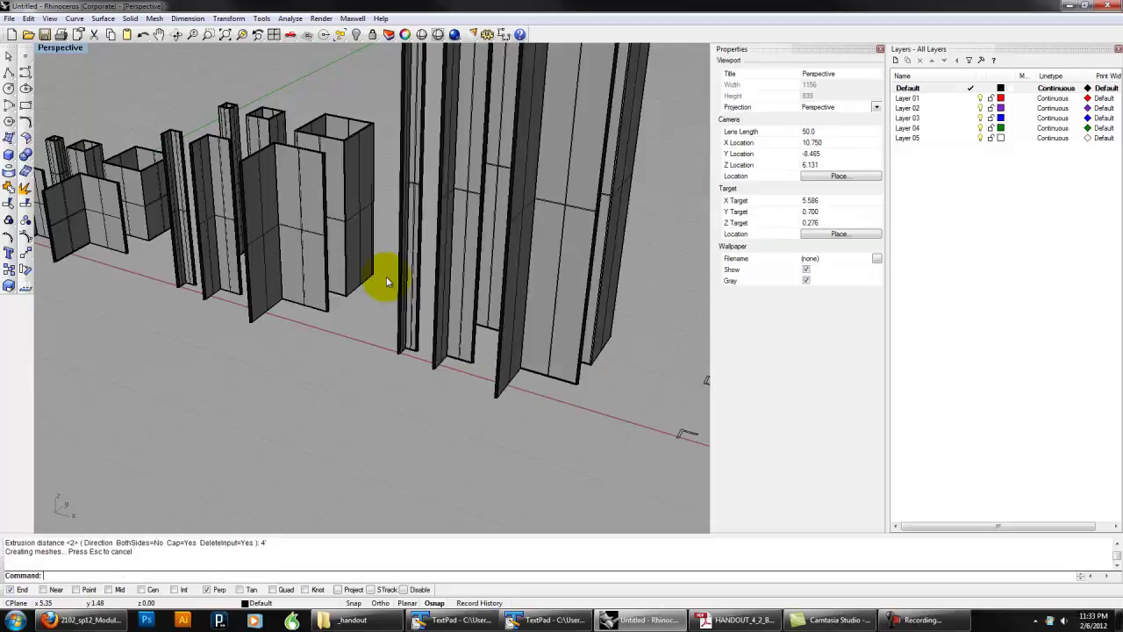
Step: Extrude the nine profile curves of the fourth set along the X axis by 8'
{"action": "scroll", "coordinate": [360, 406], "scroll_direction": "down", "scroll_amount": 6}
{"action": "right_click_drag", "start_coordinate": [557, 439], "coordinate": [486, 408], "text": "shift"}
{"action": "left_click_drag", "start_coordinate": [564, 409], "coordinate": [438, 336]}
{"action": "type", "text": "ExtrudeCrv"}
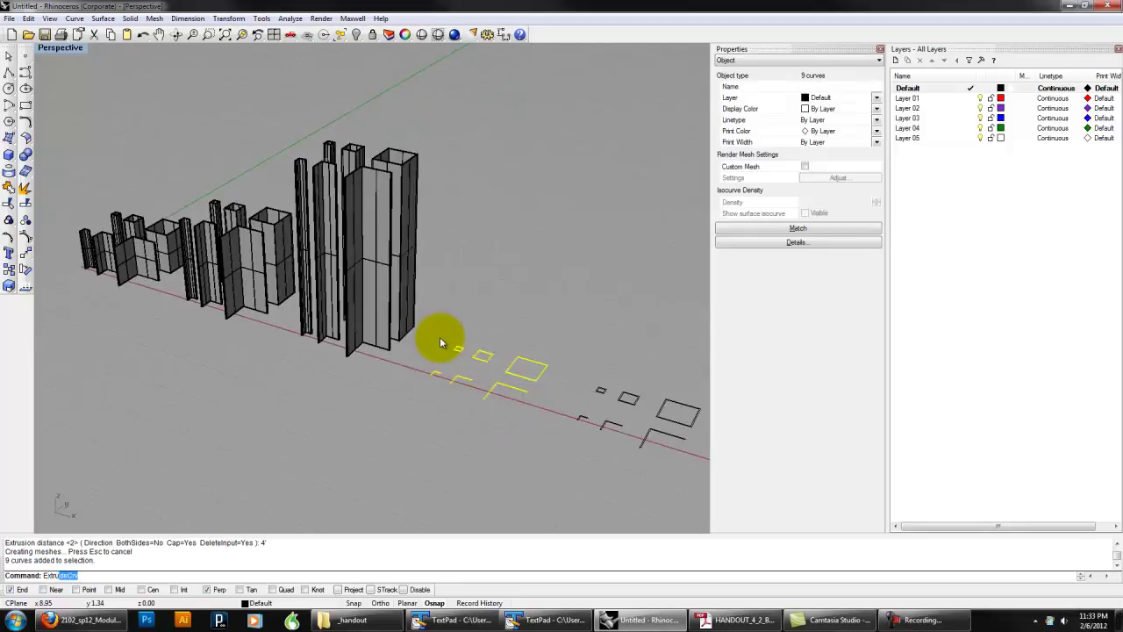
{"action": "key", "text": "Return"}
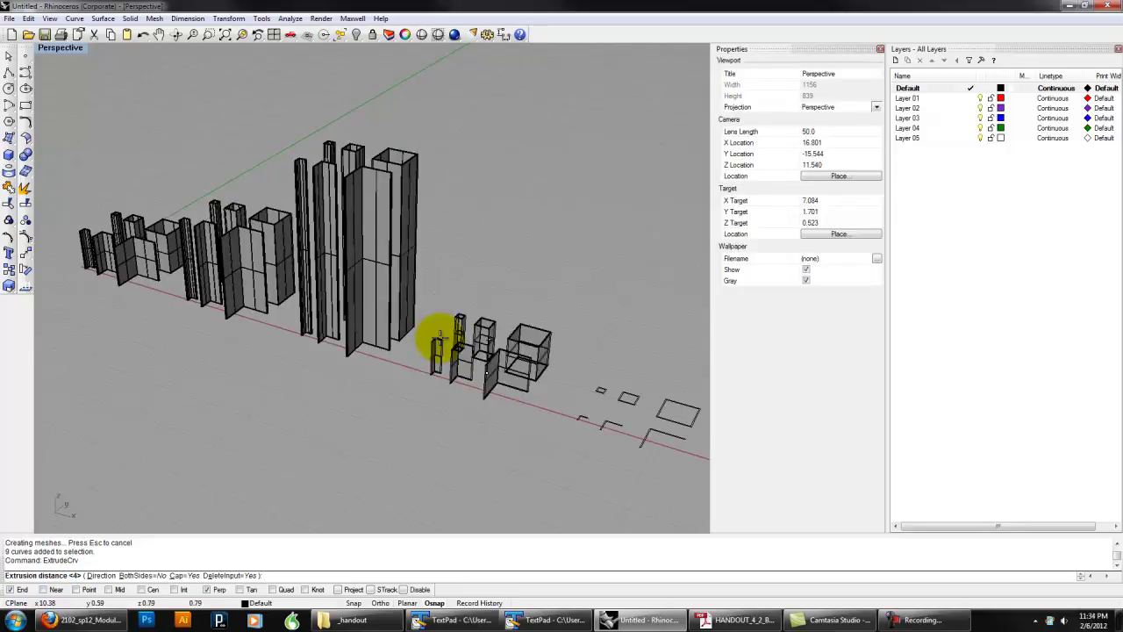
{"action": "key", "text": "Return"}
Step: Delete all profile curves of the three remaining unextruded sets beyond the 8' extrusions
{"action": "right_click_drag", "start_coordinate": [314, 419], "coordinate": [518, 376]}
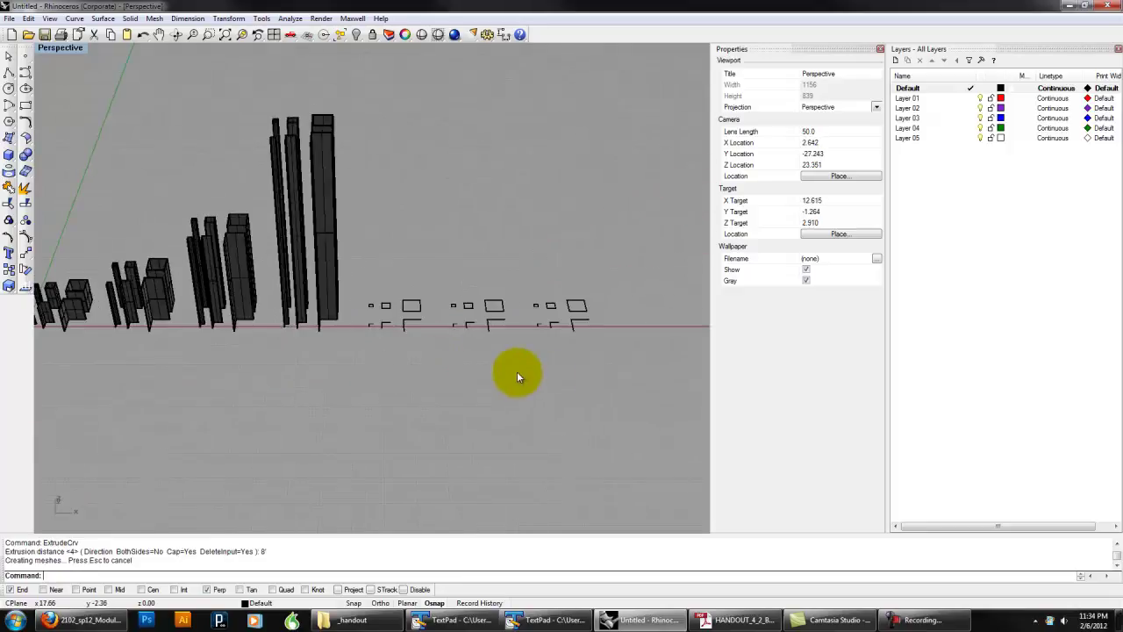
{"action": "left_click_drag", "start_coordinate": [398, 288], "coordinate": [367, 281]}
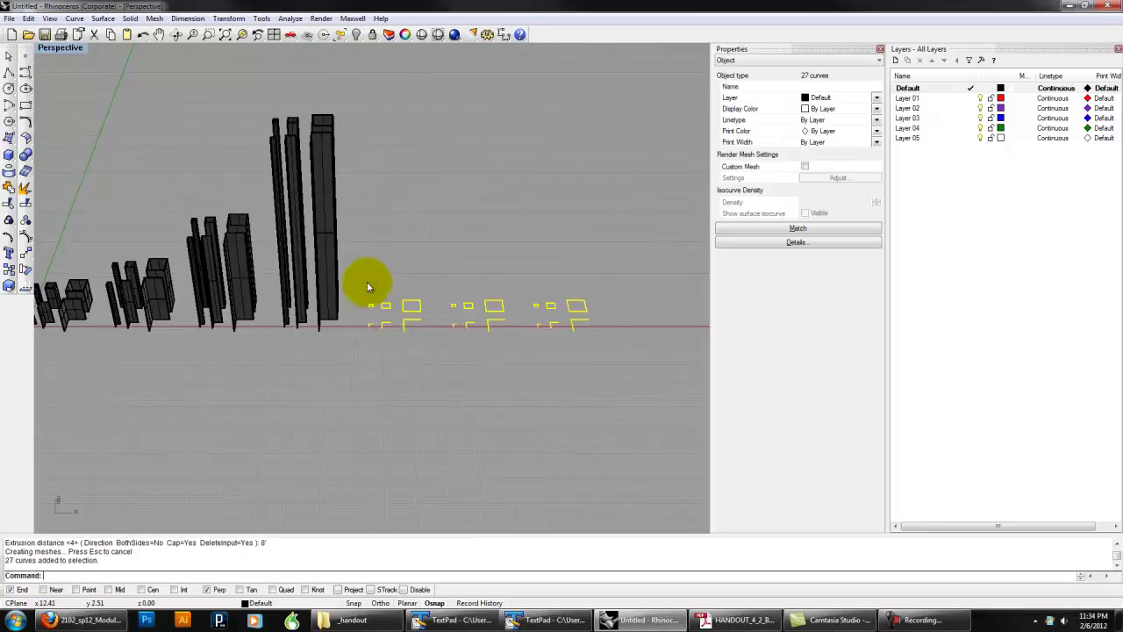
{"action": "key", "text": "Delete"}
Step: Draw a 4' by 4' rectangle on the ground plane in front of the extruded sets
{"action": "right_click_drag", "start_coordinate": [369, 284], "coordinate": [567, 170]}
{"action": "right_click_drag", "start_coordinate": [444, 181], "coordinate": [413, 321]}
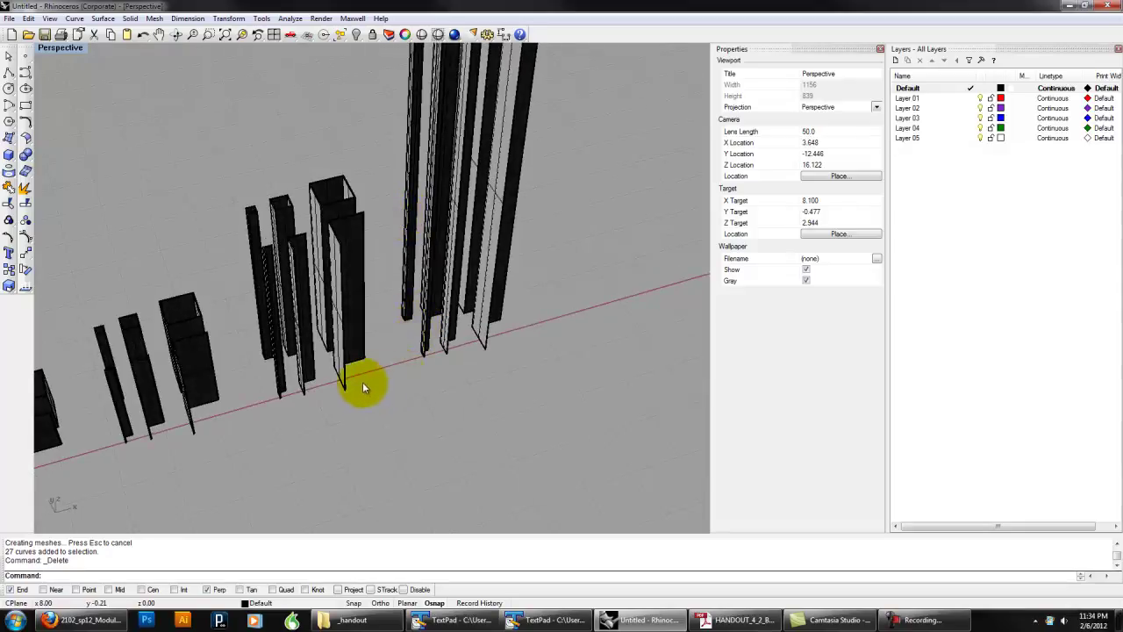
{"action": "right_click_drag", "start_coordinate": [396, 389], "coordinate": [437, 371], "text": "shift"}
{"action": "scroll", "coordinate": [438, 365], "scroll_direction": "down", "scroll_amount": 6}
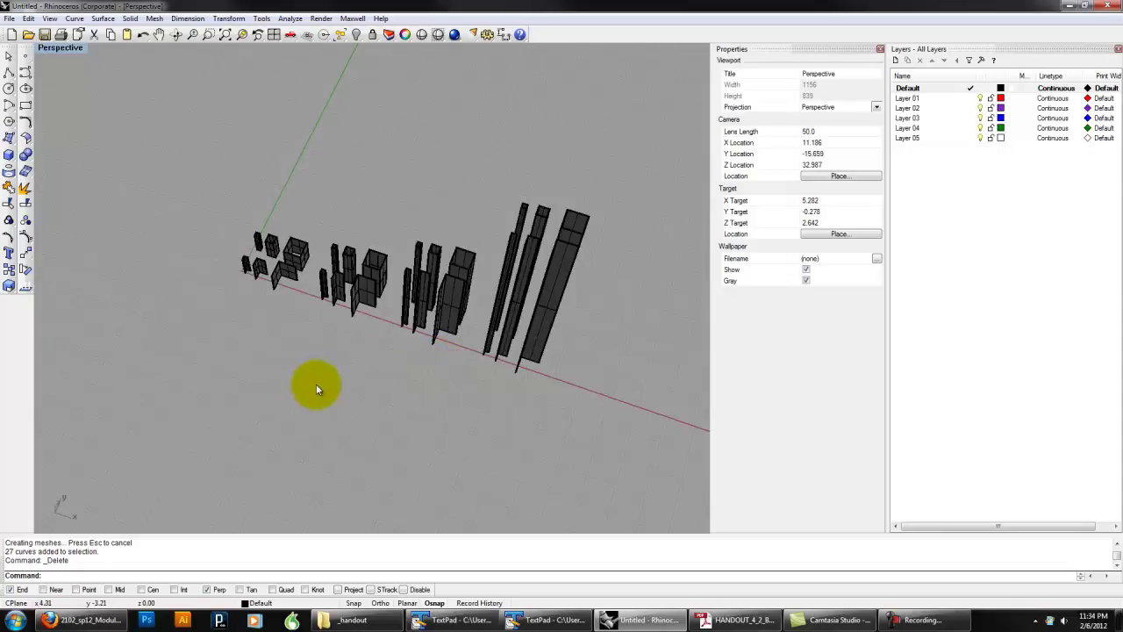
{"action": "left_click", "coordinate": [9, 105]}
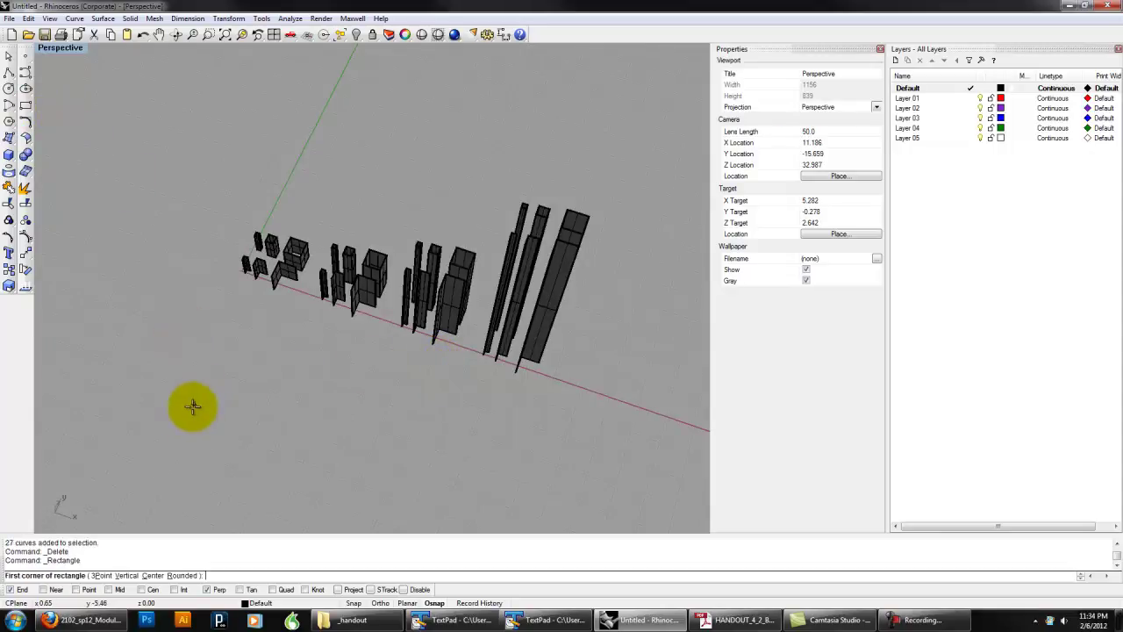
{"action": "left_click", "coordinate": [142, 465]}
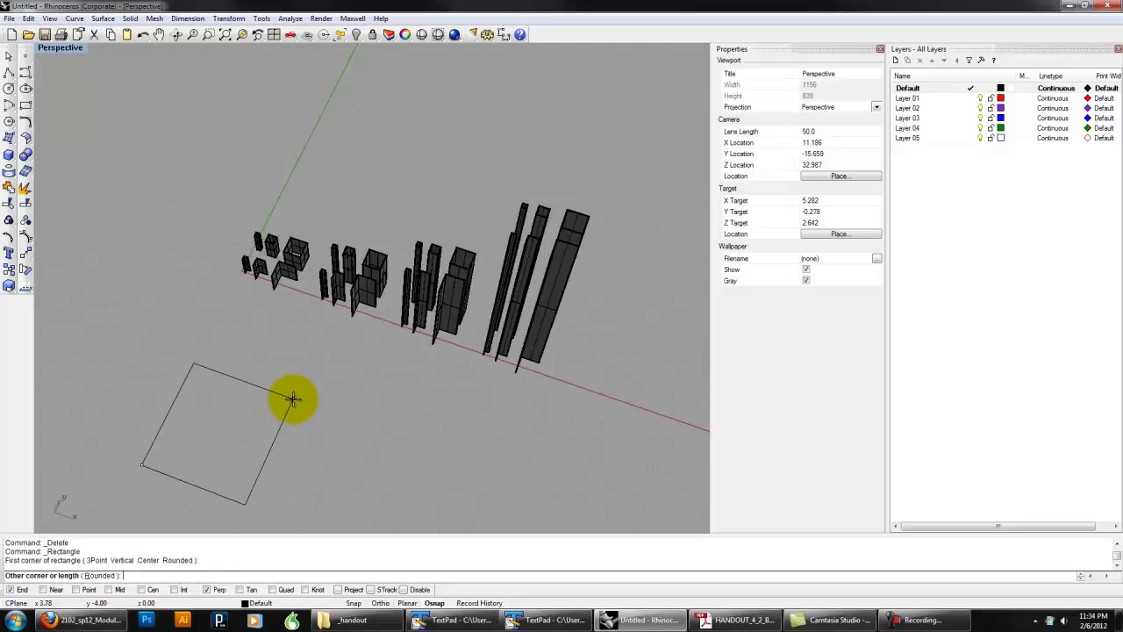
{"action": "type", "text": "4'"}
{"action": "key", "text": "Return"}
{"action": "type", "text": "4'"}
{"action": "key", "text": "Return"}
Step: Draw a rectangle 4' long and 2' wide beside the 4' square, further along the X direction
{"action": "right_click_drag", "start_coordinate": [355, 444], "coordinate": [319, 386], "text": "shift"}
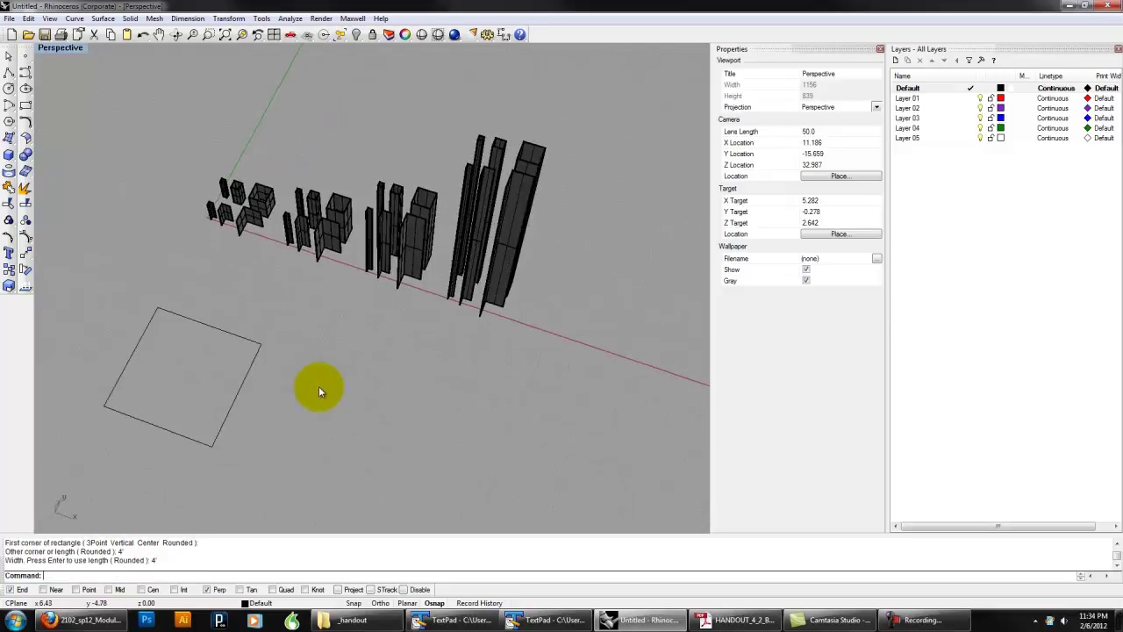
{"action": "left_click", "coordinate": [26, 104]}
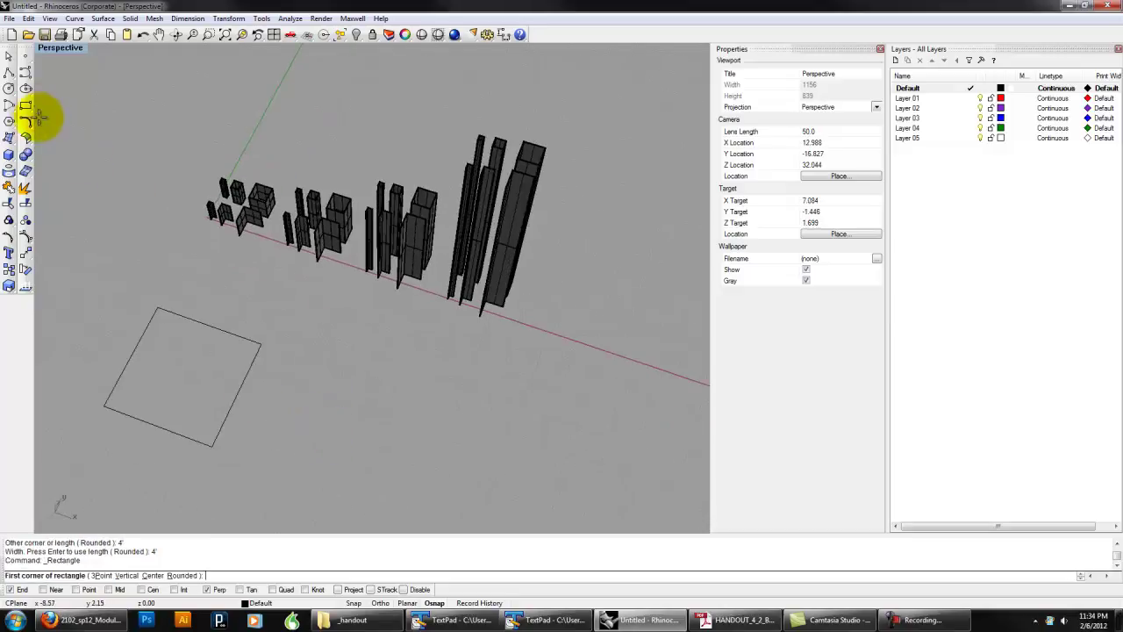
{"action": "left_click", "coordinate": [262, 433]}
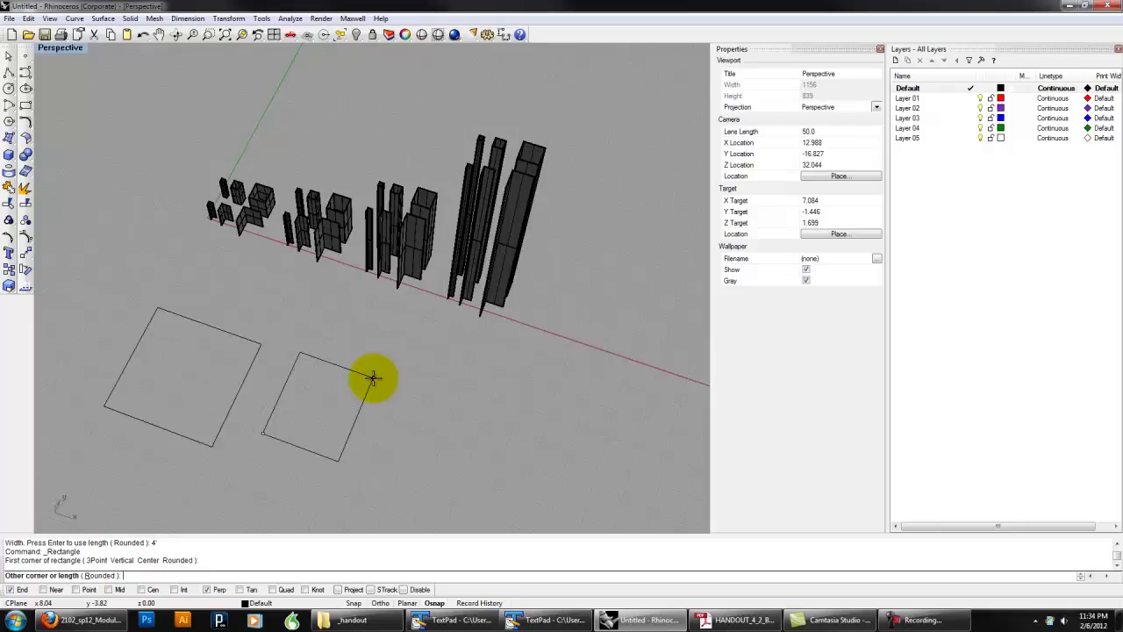
{"action": "type", "text": "4'"}
{"action": "key", "text": "Return"}
{"action": "type", "text": "2'"}
{"action": "key", "text": "Return"}
Step: Draw a 2' by 2' square beyond the 4' by 2' rectangle
{"action": "right_click_drag", "start_coordinate": [511, 369], "coordinate": [73, 129]}
{"action": "left_click", "coordinate": [29, 109]}
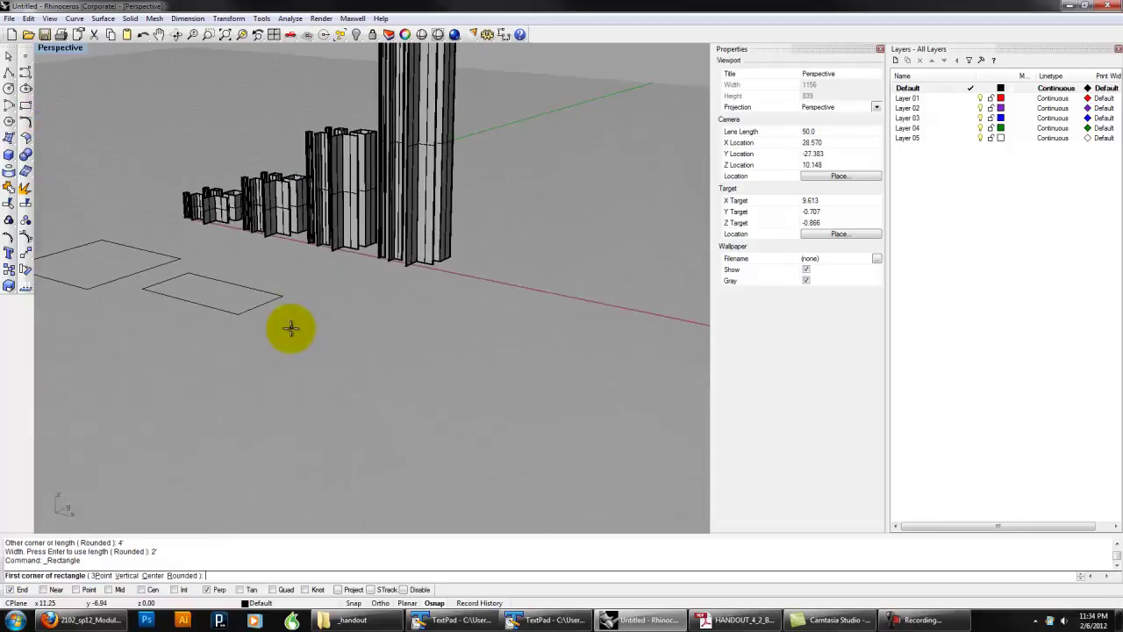
{"action": "left_click", "coordinate": [276, 343]}
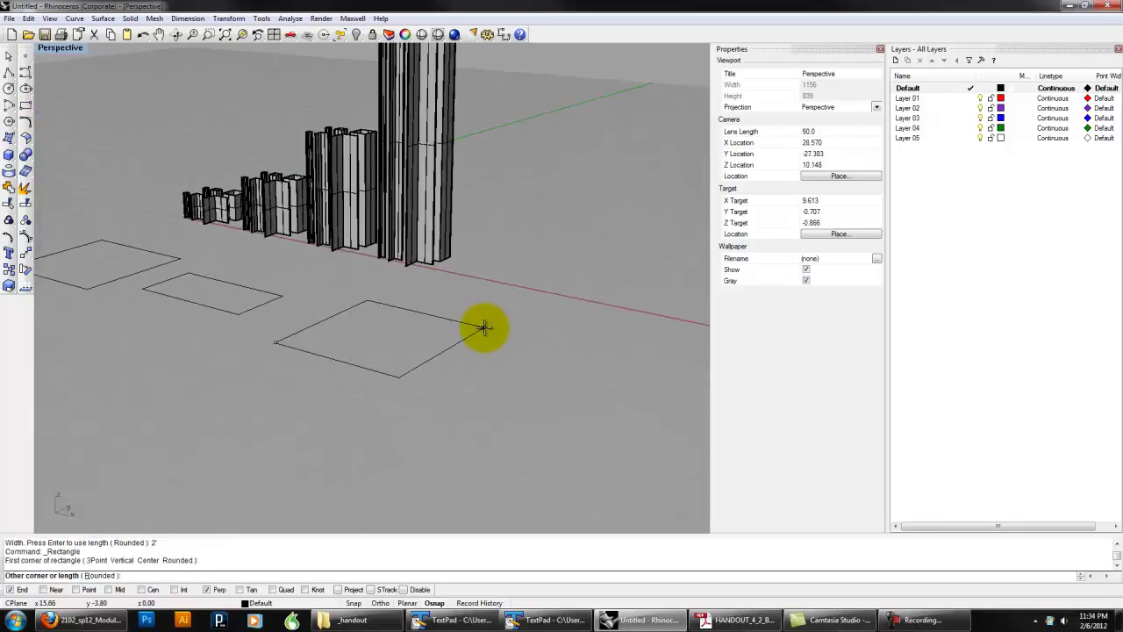
{"action": "type", "text": "2'"}
{"action": "key", "text": "Return"}
{"action": "key", "text": "Return"}
Step: Draw a rectangle 4' long and 1' wide beyond the 2' square, as the last in the row
{"action": "mouse_move", "coordinate": [484, 326]}
{"action": "right_mouse_down"}
{"action": "mouse_move", "coordinate": [533, 387]}
{"action": "mouse_move", "coordinate": [487, 339]}
{"action": "right_mouse_up"}
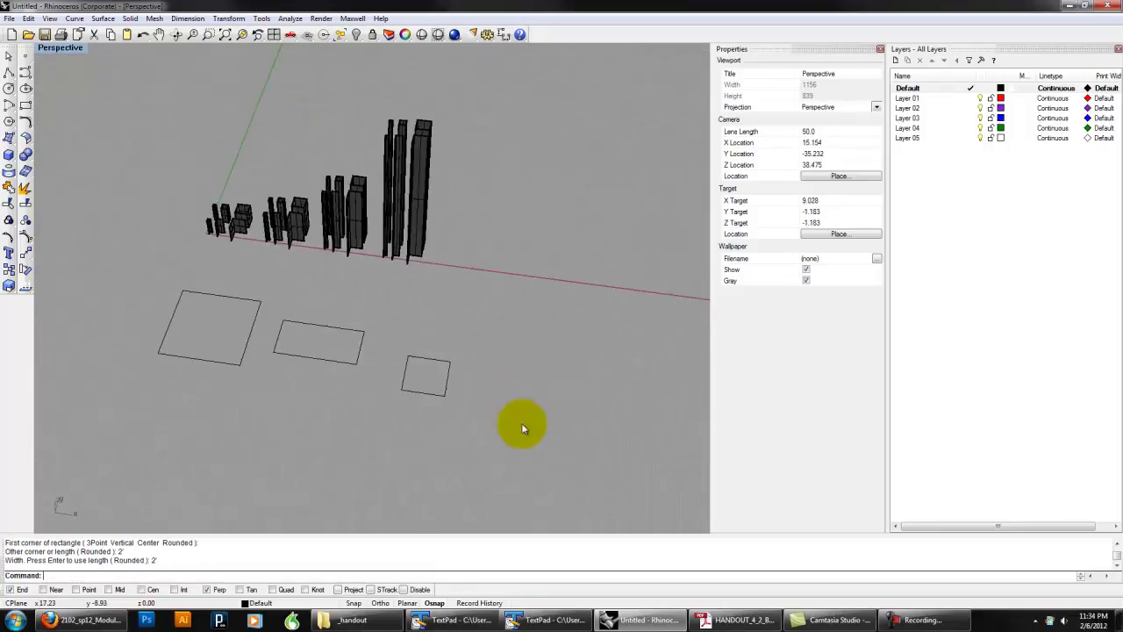
{"action": "left_click", "coordinate": [25, 106]}
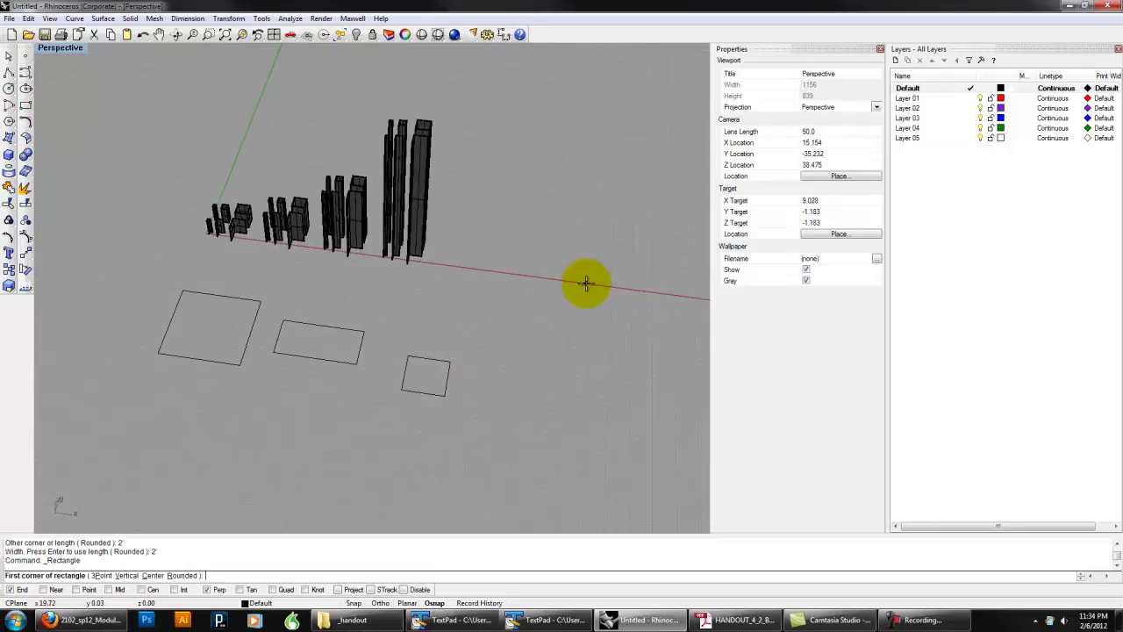
{"action": "left_click", "coordinate": [491, 389]}
{"action": "type", "text": "4'"}
{"action": "key", "text": "Return"}
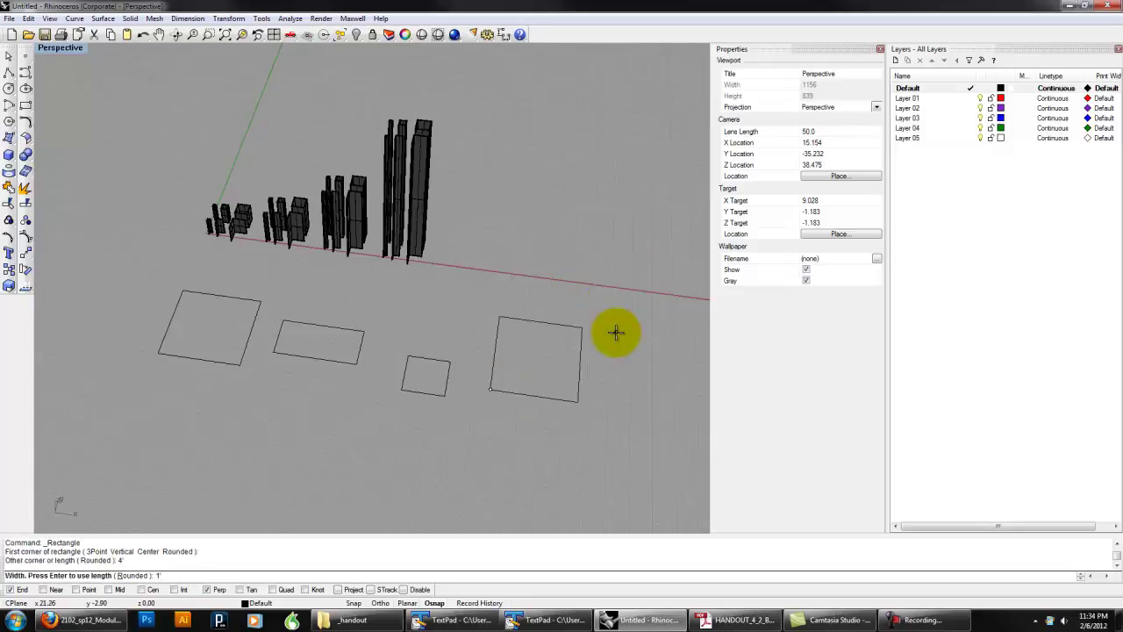
{"action": "type", "text": "1'"}
{"action": "key", "text": "Return"}
Step: Align the four rectangles with each other using the HorizCenter option
{"action": "left_click_drag", "start_coordinate": [516, 409], "coordinate": [211, 307]}
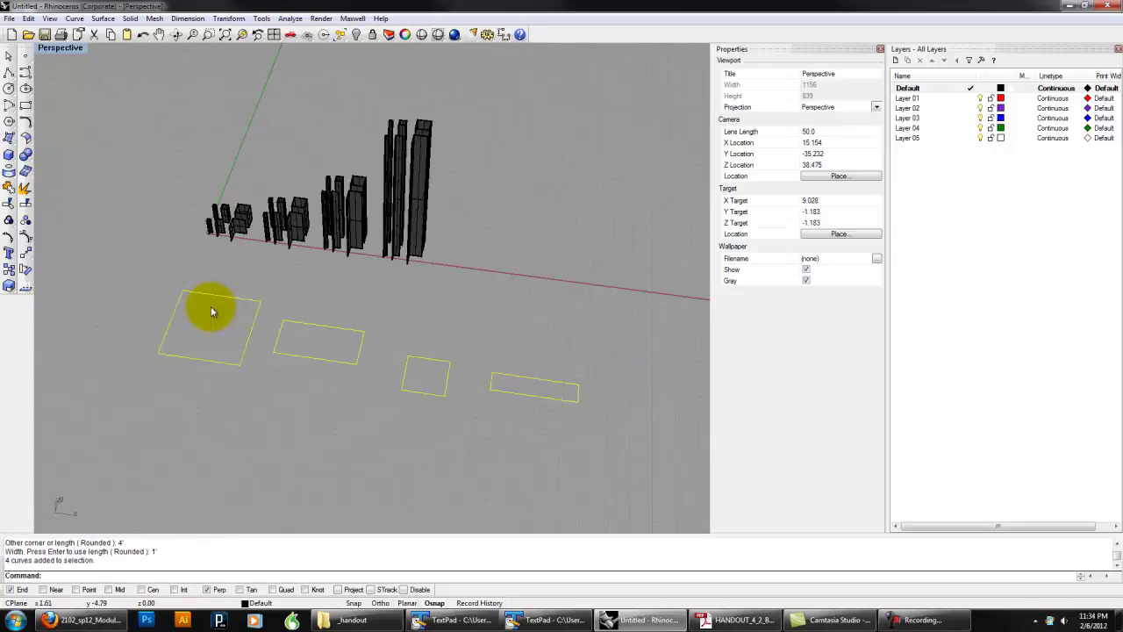
{"action": "type", "text": "Alig"}
{"action": "key", "text": "Return"}
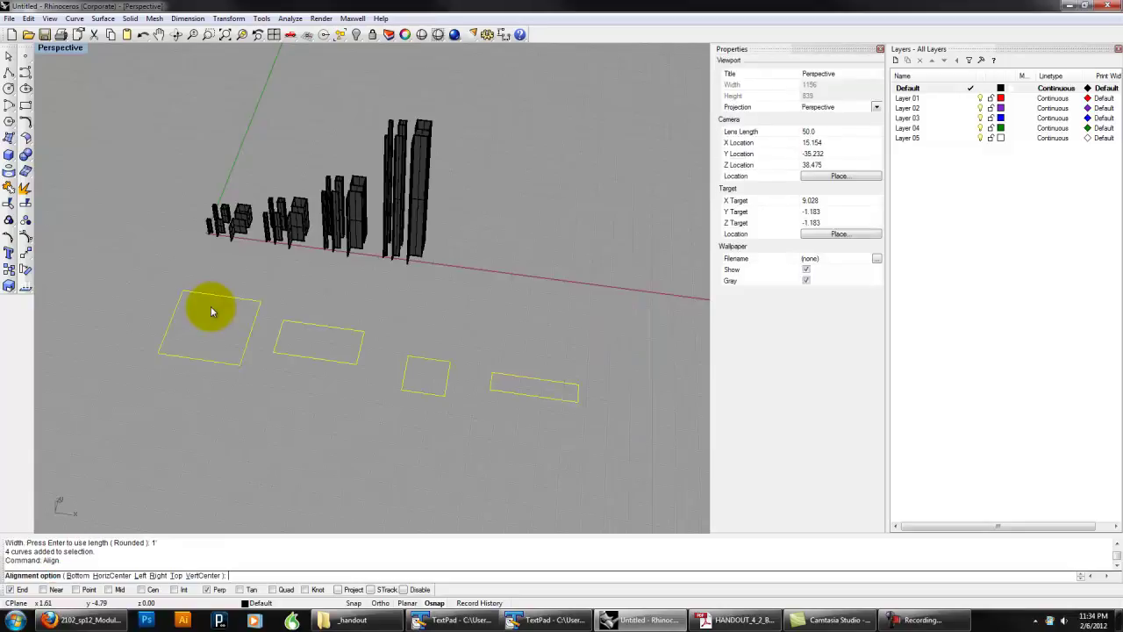
{"action": "left_click", "coordinate": [124, 575]}
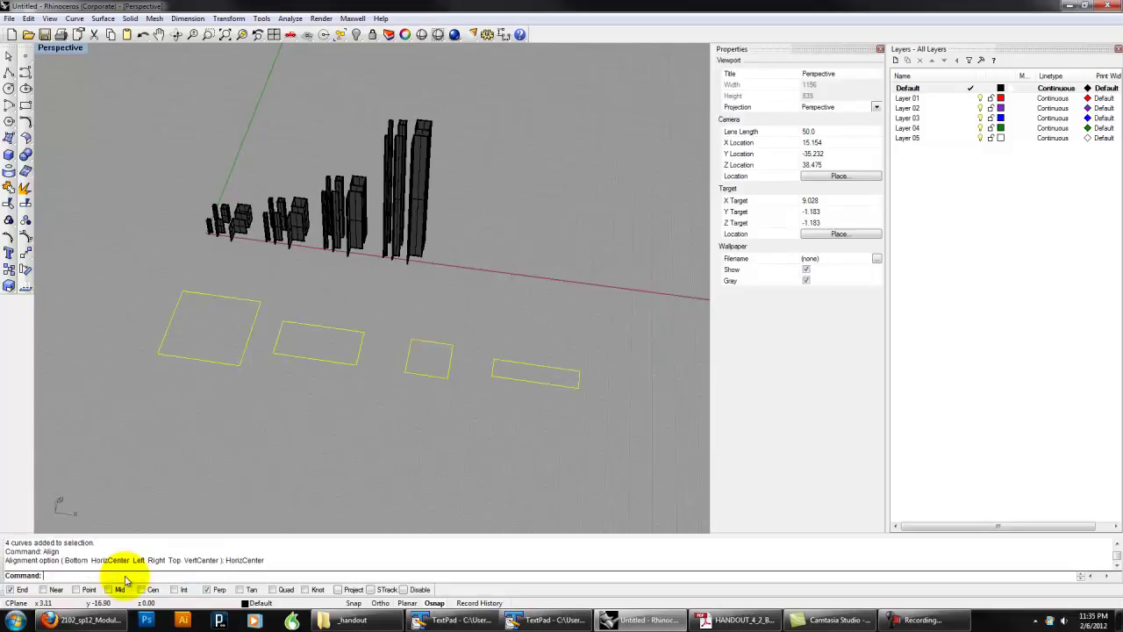
Step: Extrude all four rectangles by .25" into thin plates
{"action": "right_click_drag", "start_coordinate": [439, 463], "coordinate": [367, 415]}
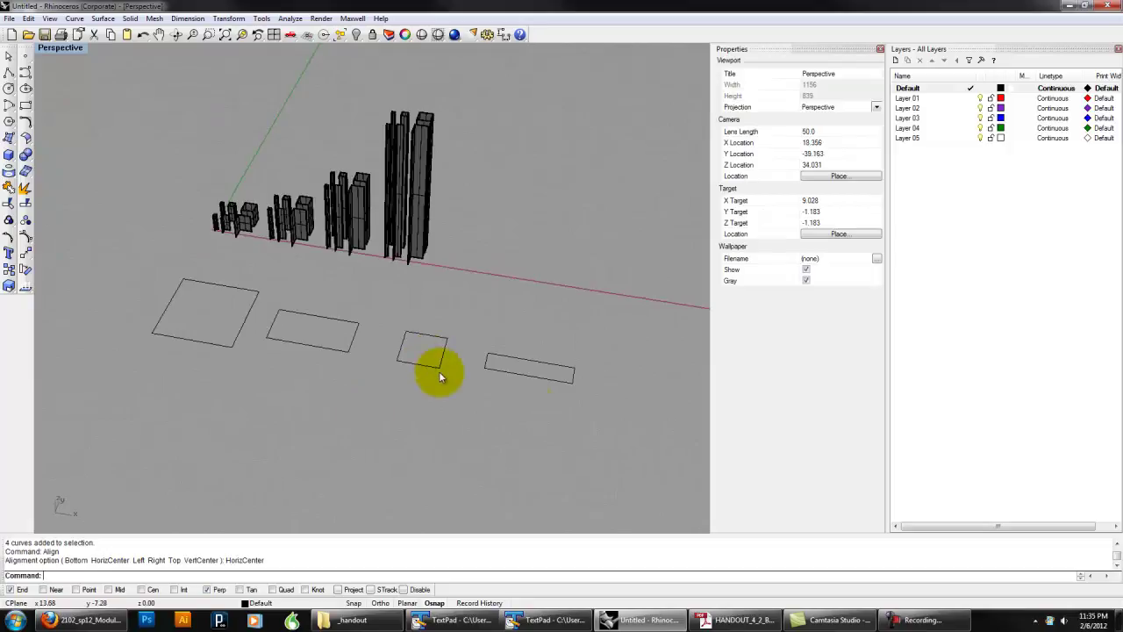
{"action": "left_click_drag", "start_coordinate": [578, 431], "coordinate": [225, 311]}
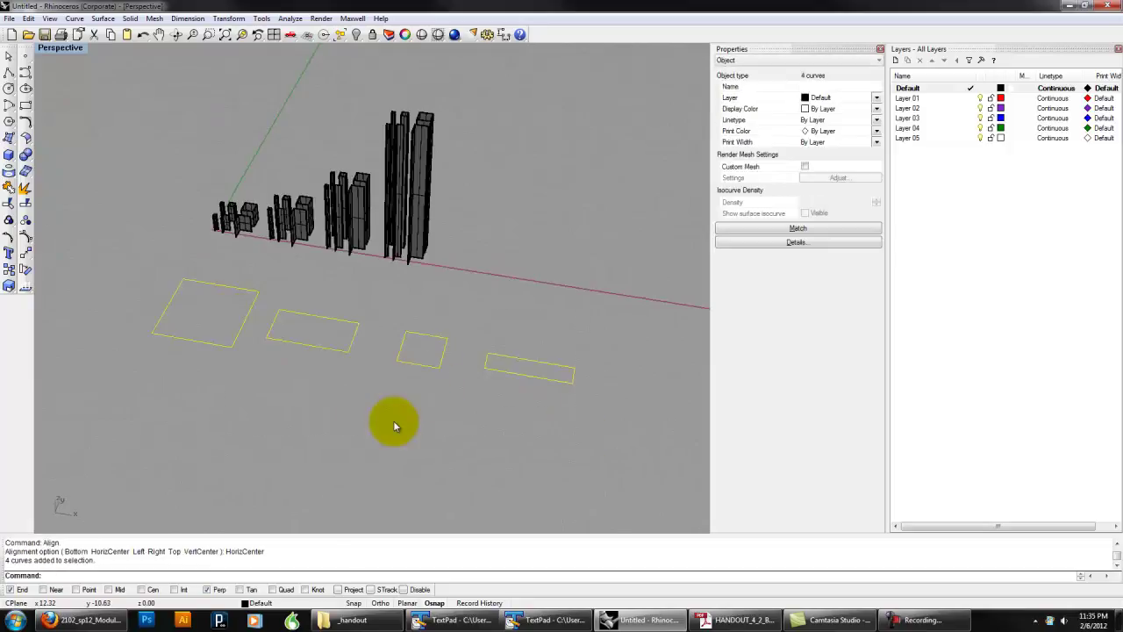
{"action": "right_click_drag", "start_coordinate": [394, 423], "coordinate": [349, 405]}
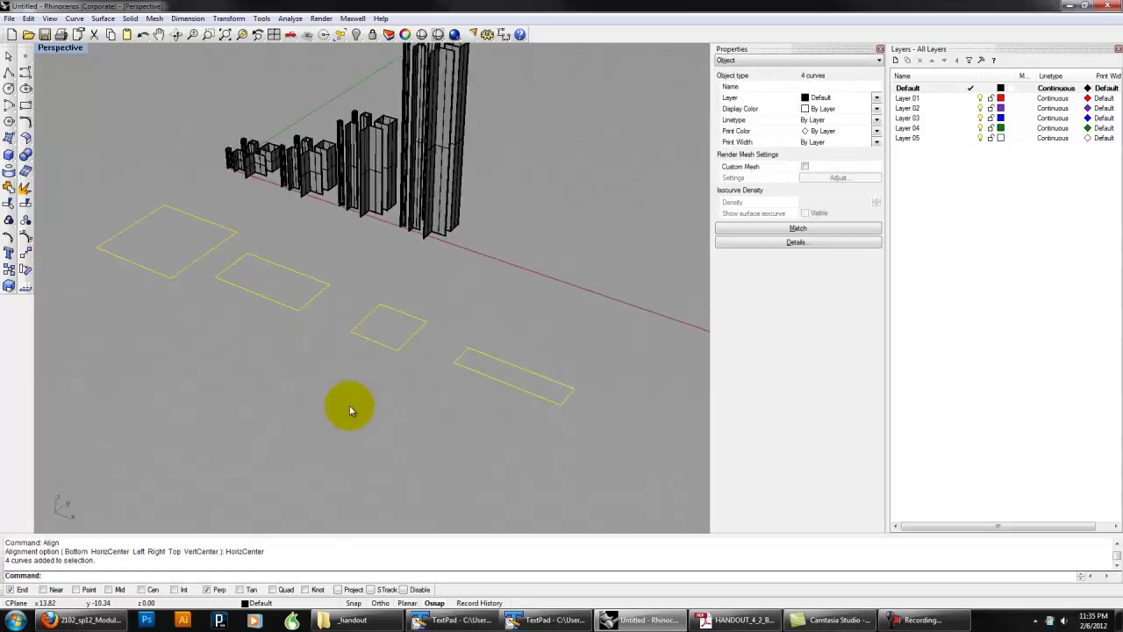
{"action": "type", "text": "Extrudecrv"}
{"action": "key", "text": "Return"}
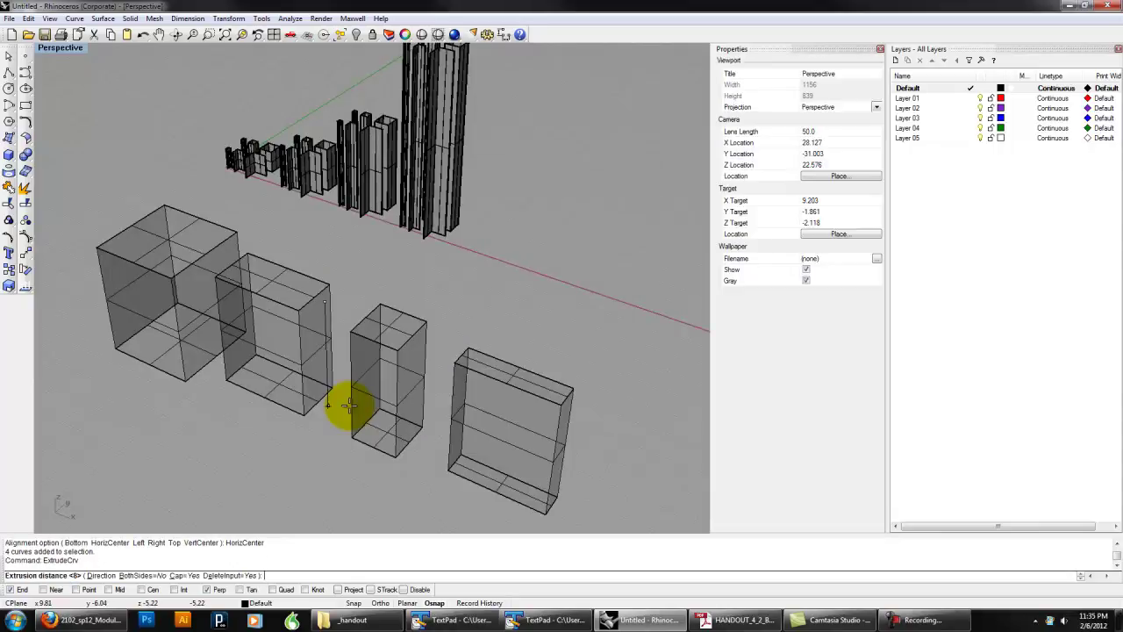
{"action": "type", "text": "25"}
{"action": "key", "text": "Return"}
{"action": "right_click_drag", "start_coordinate": [349, 405], "coordinate": [447, 319]}
{"action": "scroll", "coordinate": [409, 369], "scroll_direction": "up", "scroll_amount": 6}
{"action": "scroll", "coordinate": [447, 302], "scroll_direction": "down", "scroll_amount": 7}
{"action": "scroll", "coordinate": [439, 289], "scroll_direction": "up", "scroll_amount": 1}
{"action": "scroll", "coordinate": [464, 306], "scroll_direction": "down", "scroll_amount": 5}
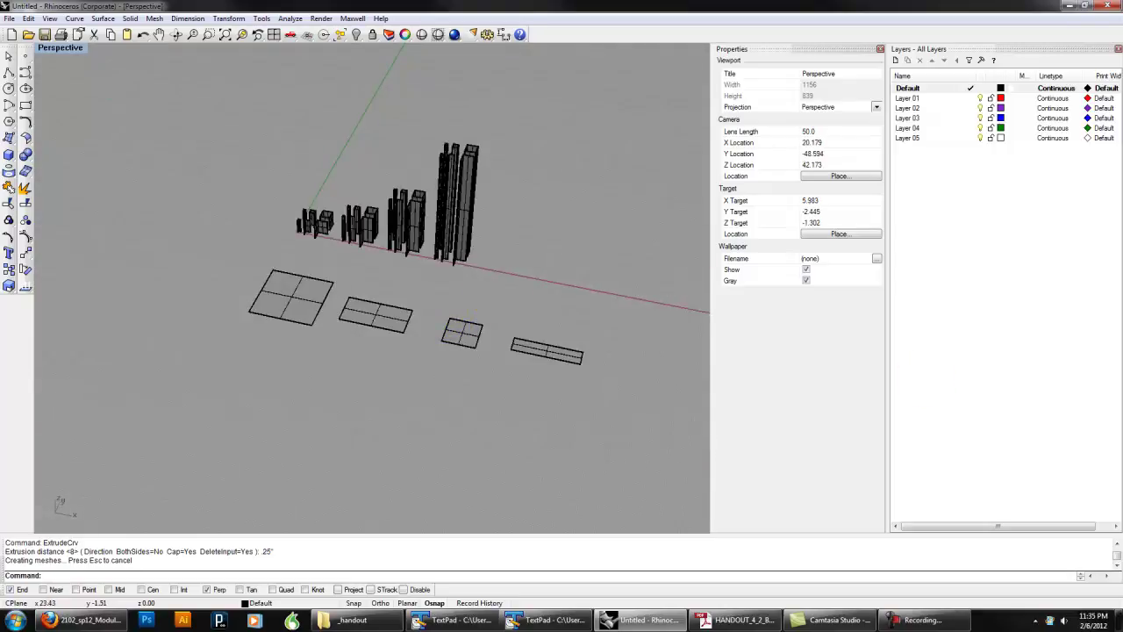
{"action": "right_click_drag", "start_coordinate": [483, 237], "coordinate": [476, 271]}
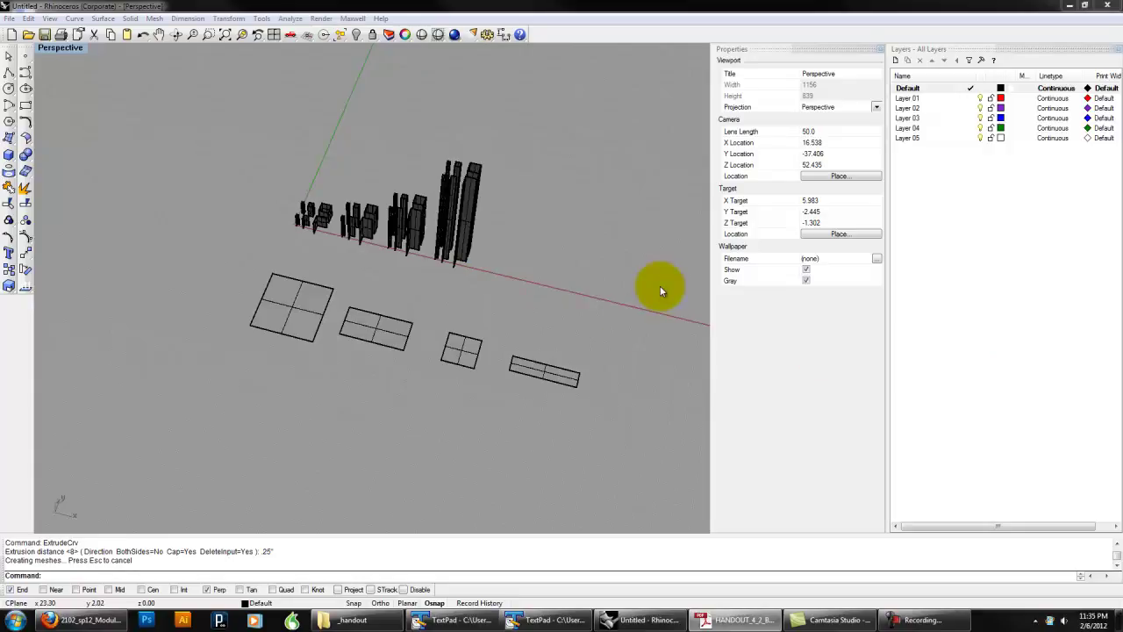
Step: Examine the extruded tube and L-shaped profiles and the four thin plates from several angles
{"action": "right_click_drag", "start_coordinate": [533, 282], "coordinate": [491, 185]}
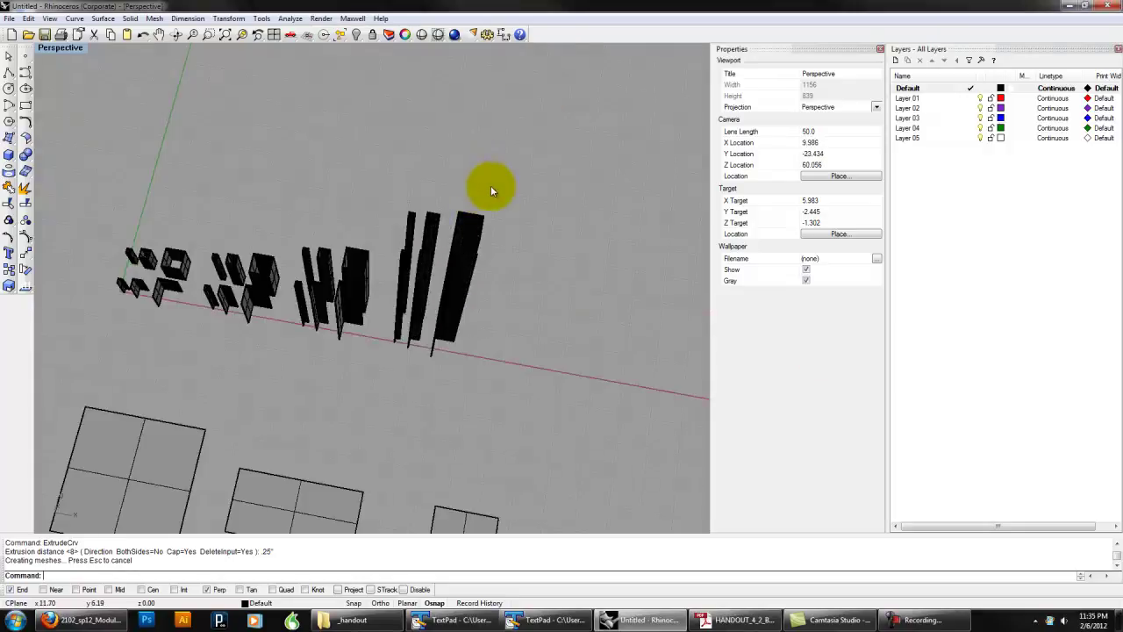
{"action": "right_click_drag", "start_coordinate": [602, 313], "coordinate": [550, 292], "text": "shift"}
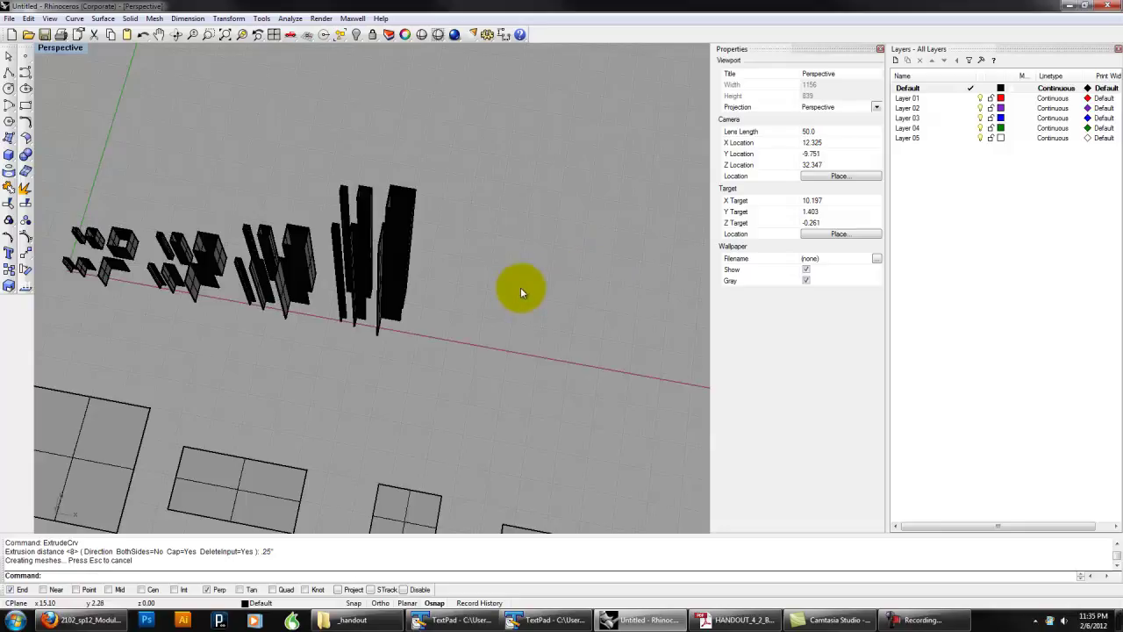
{"action": "right_click_drag", "start_coordinate": [518, 290], "coordinate": [237, 303]}
{"action": "scroll", "coordinate": [237, 300], "scroll_direction": "up", "scroll_amount": 6}
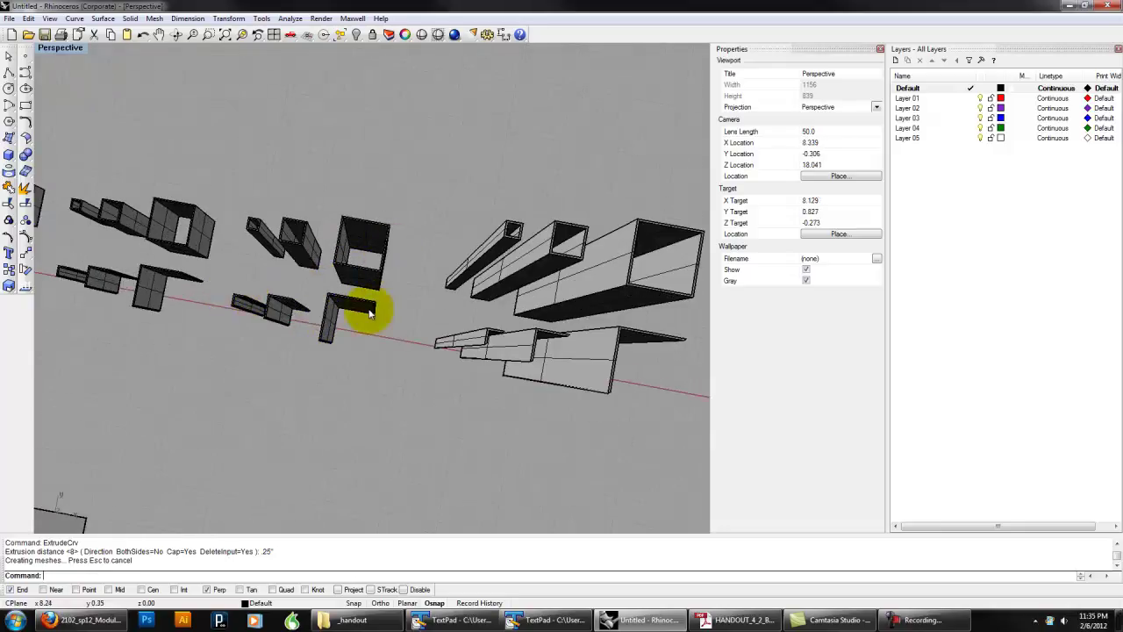
{"action": "right_click_drag", "start_coordinate": [397, 357], "coordinate": [421, 289]}
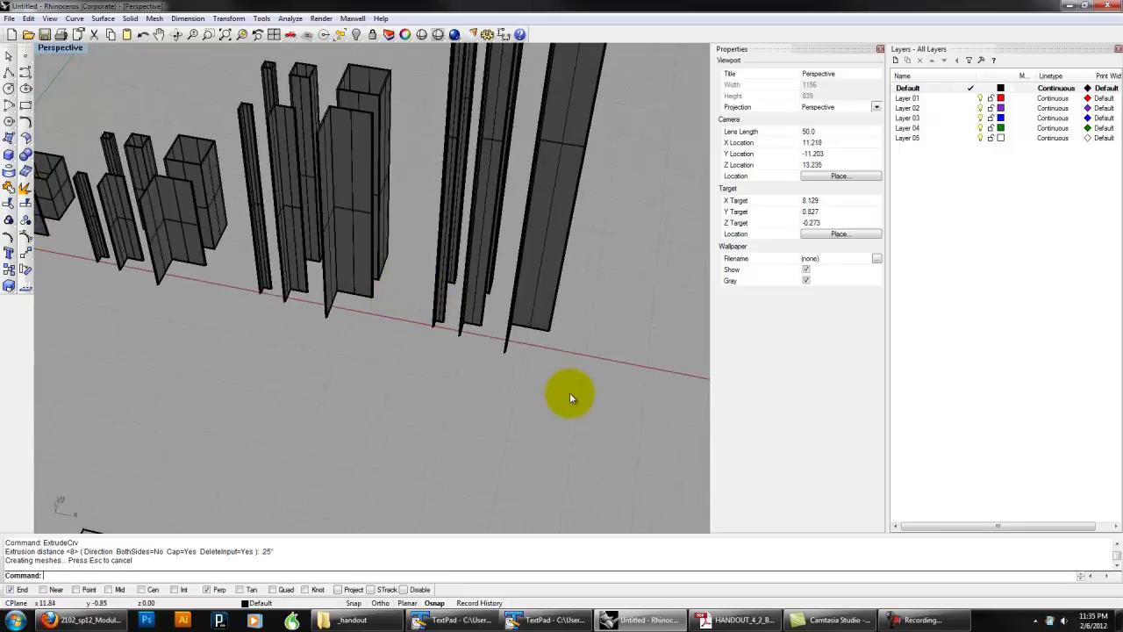
{"action": "scroll", "coordinate": [570, 393], "scroll_direction": "down", "scroll_amount": 5}
{"action": "right_click_drag", "start_coordinate": [659, 434], "coordinate": [499, 376], "text": "shift"}
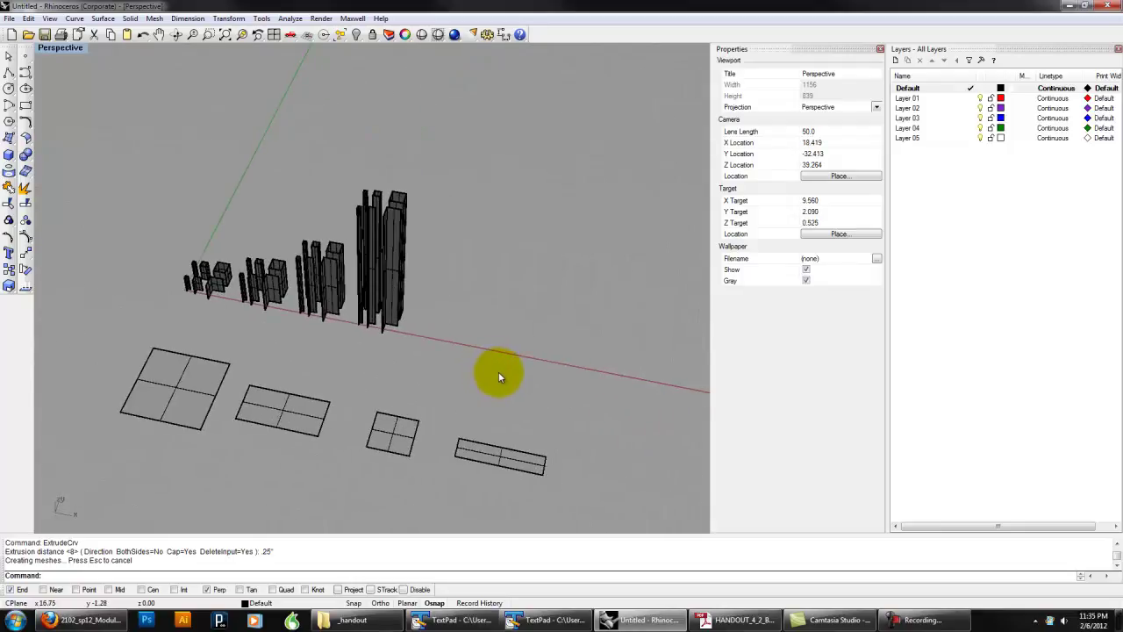
{"action": "right_click_drag", "start_coordinate": [447, 321], "coordinate": [538, 374]}
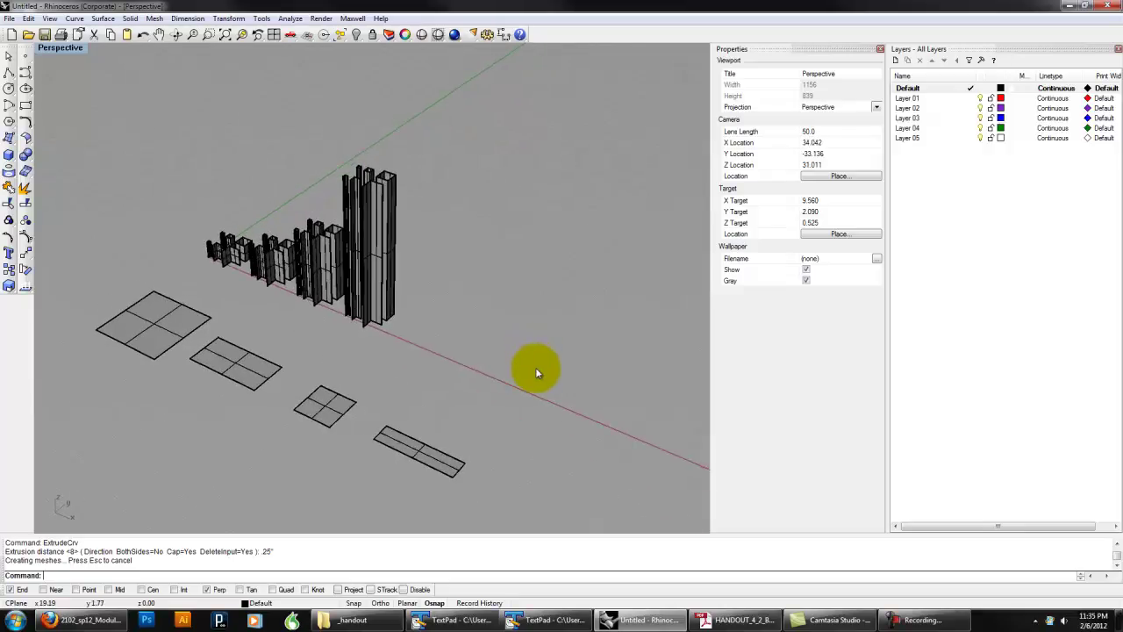
Step: Hide all the profiles and plates of the kit
{"action": "key", "text": "ctrl+a"}
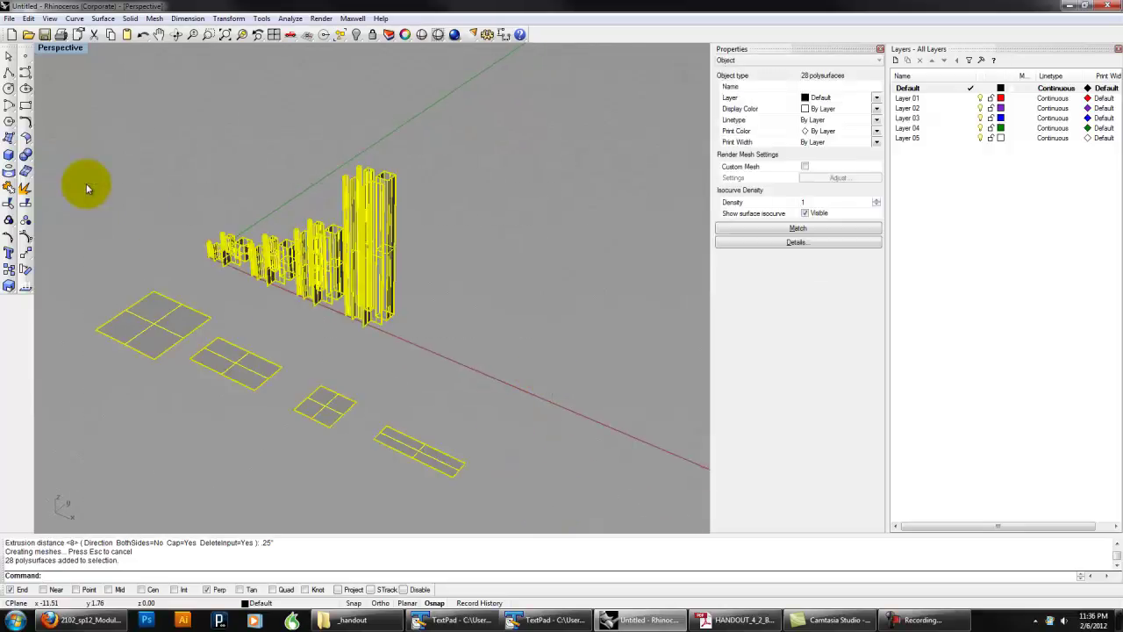
{"action": "type", "text": "hide"}
{"action": "key", "text": "Return"}
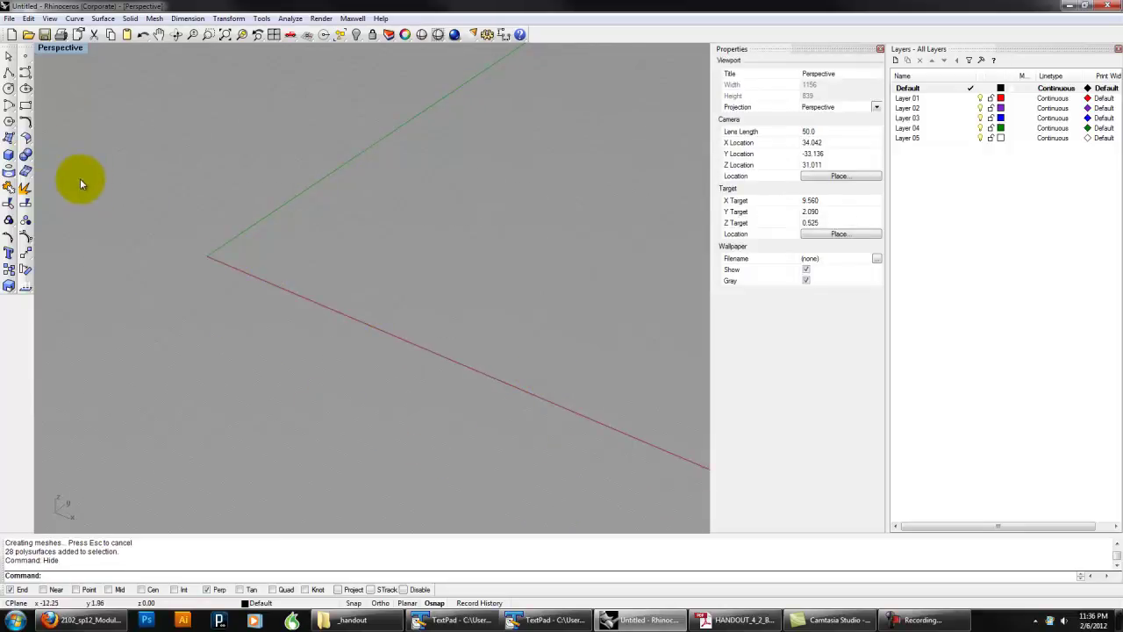
{"action": "right_click_drag", "start_coordinate": [228, 265], "coordinate": [400, 274]}
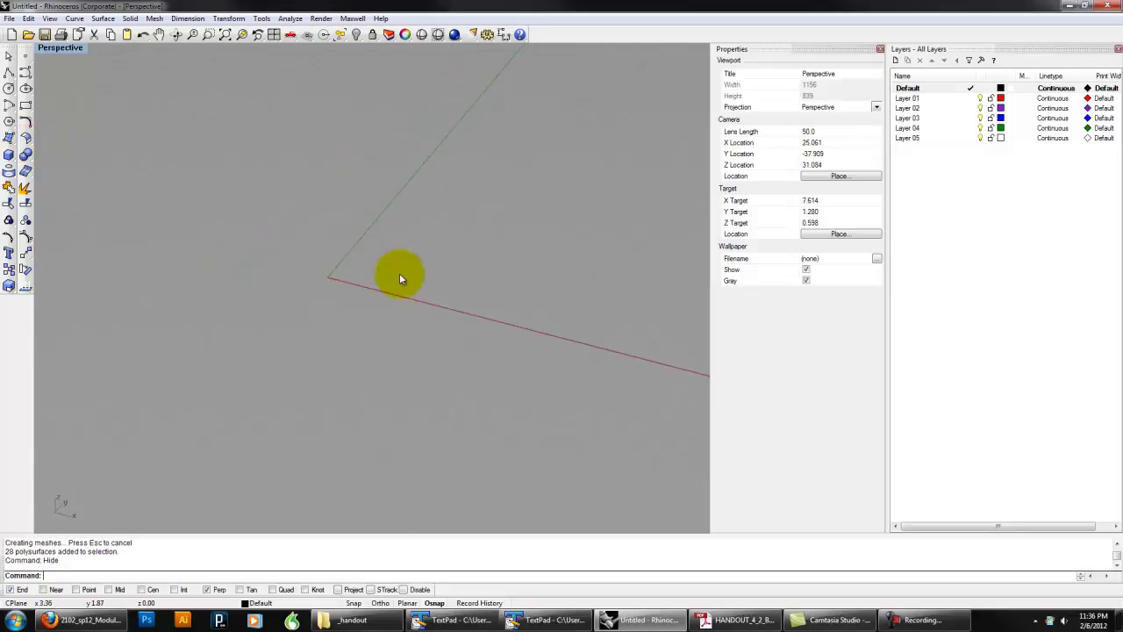
{"action": "left_click", "coordinate": [13, 154]}
{"action": "left_click", "coordinate": [284, 214]}
{"action": "left_click", "coordinate": [451, 365]}
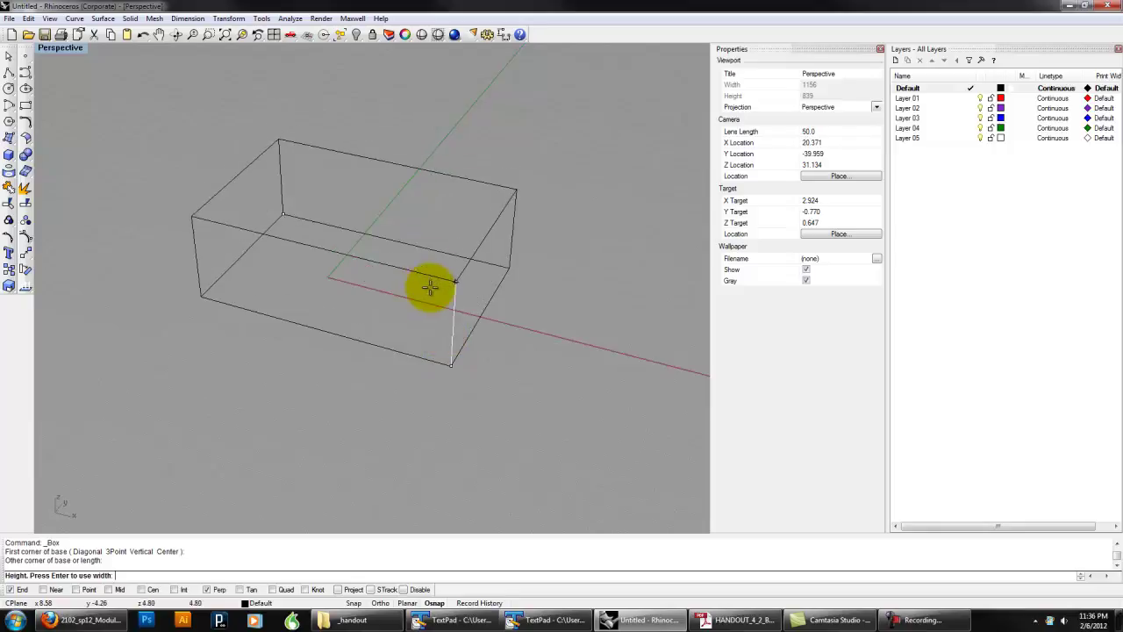
{"action": "left_click", "coordinate": [448, 327]}
{"action": "mouse_move", "coordinate": [452, 326]}
{"action": "right_mouse_down"}
{"action": "mouse_move", "coordinate": [468, 319]}
{"action": "mouse_move", "coordinate": [396, 313]}
{"action": "right_mouse_up"}
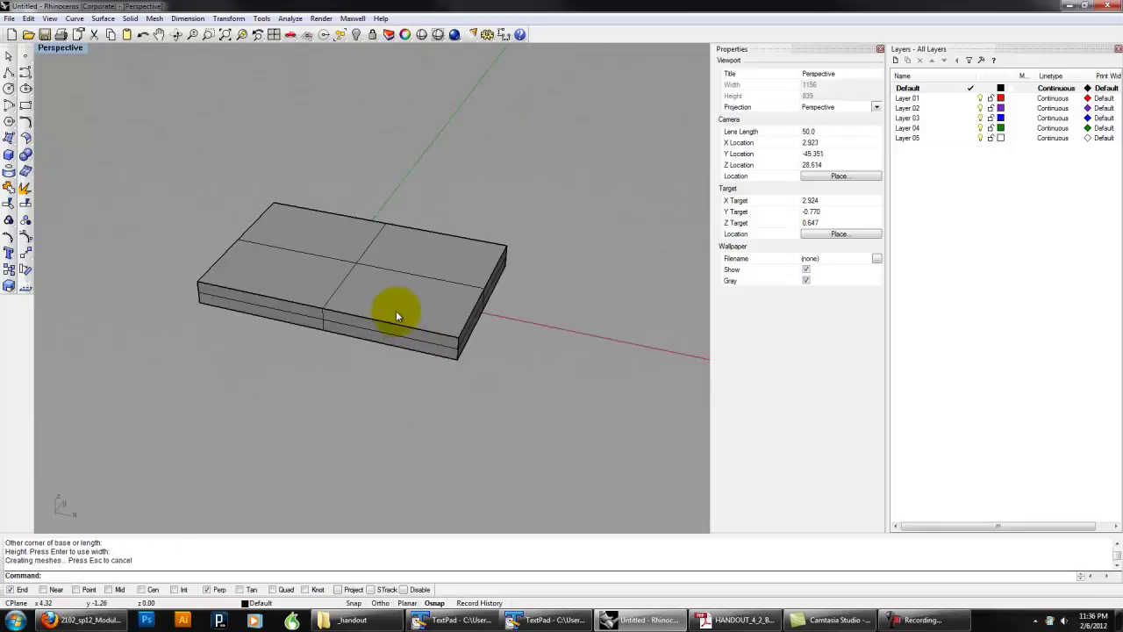
{"action": "left_click", "coordinate": [394, 314]}
{"action": "key", "text": "Delete"}
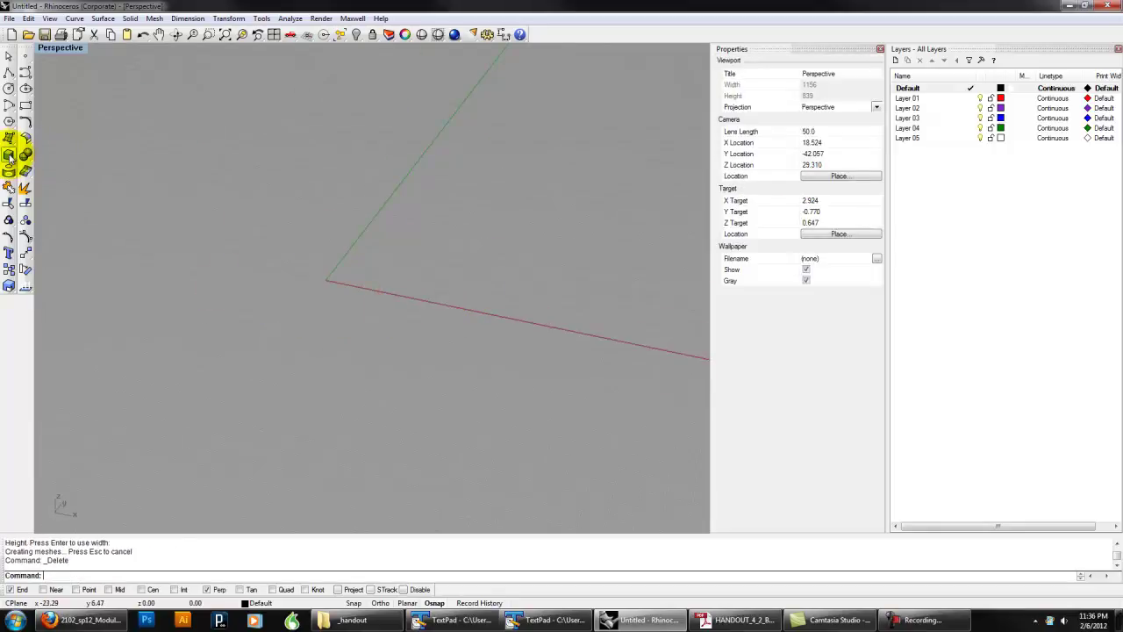
Step: Create a box 48" long, 32" wide and 8" high beyond the origin, in the positive X and Y area
{"action": "left_click", "coordinate": [9, 154]}
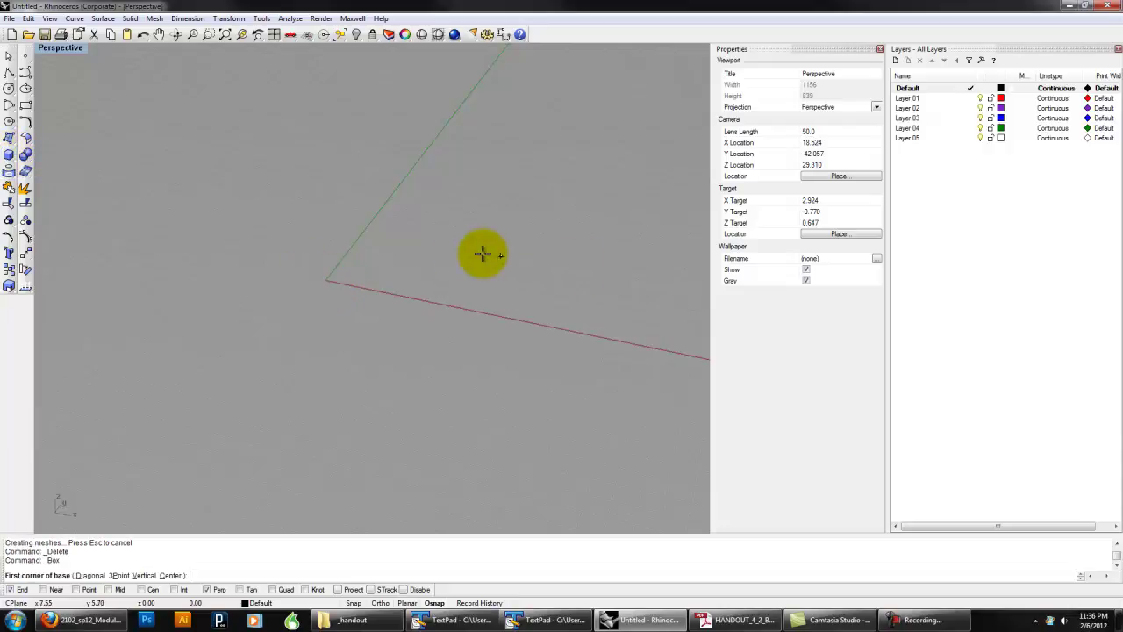
{"action": "right_click_drag", "start_coordinate": [589, 248], "coordinate": [469, 278], "text": "shift"}
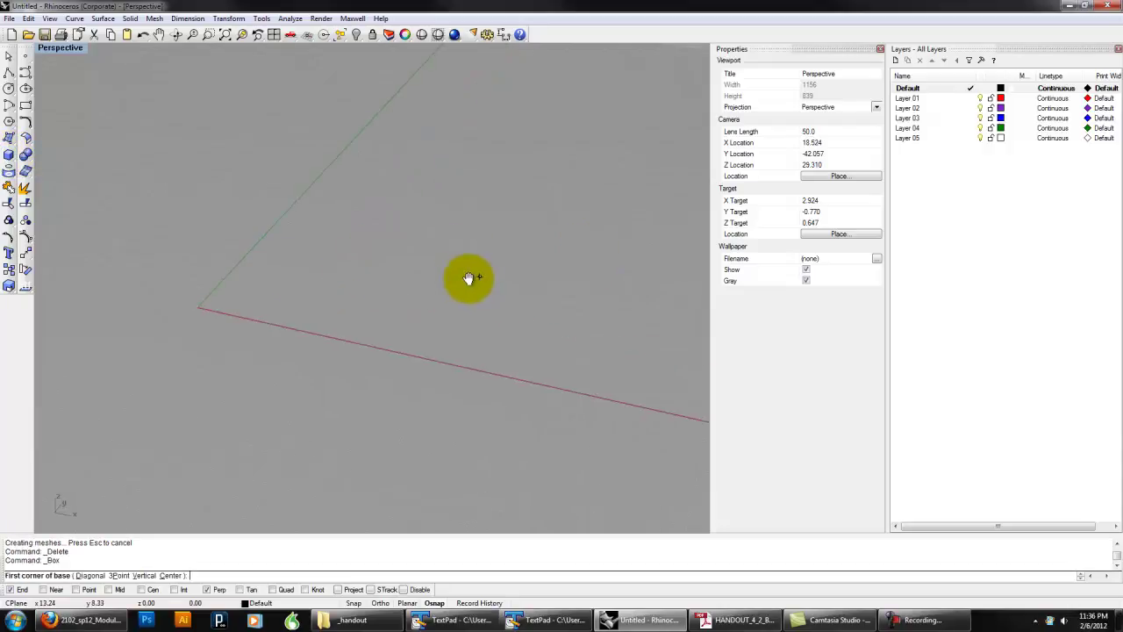
{"action": "left_click", "coordinate": [520, 232]}
{"action": "right_click_drag", "start_coordinate": [641, 310], "coordinate": [519, 324], "text": "shift"}
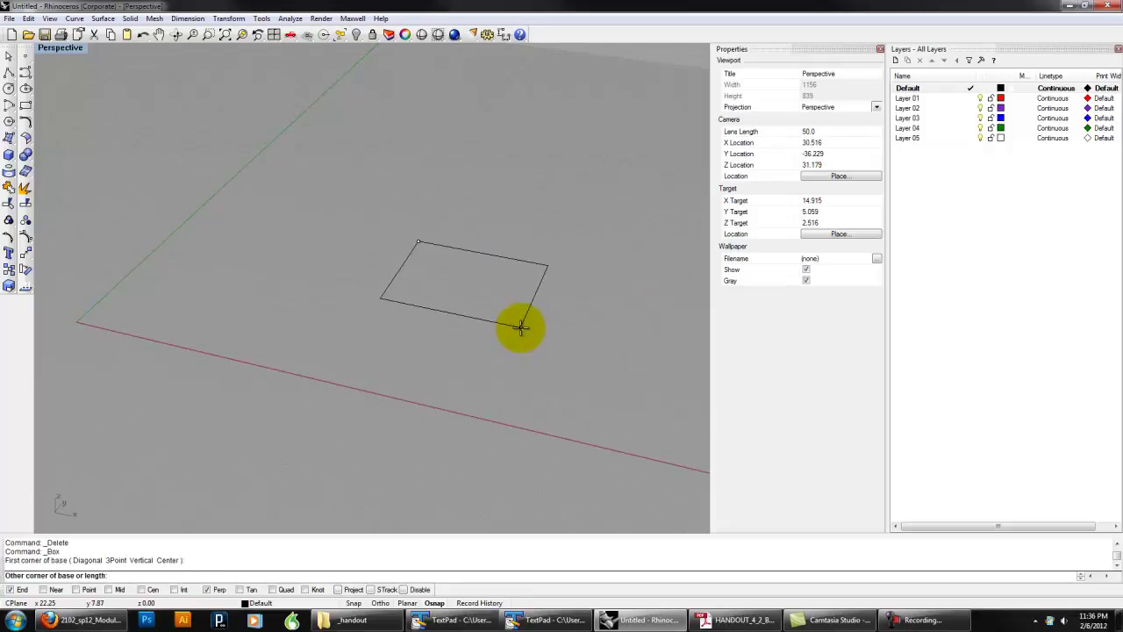
{"action": "type", "text": "48\""}
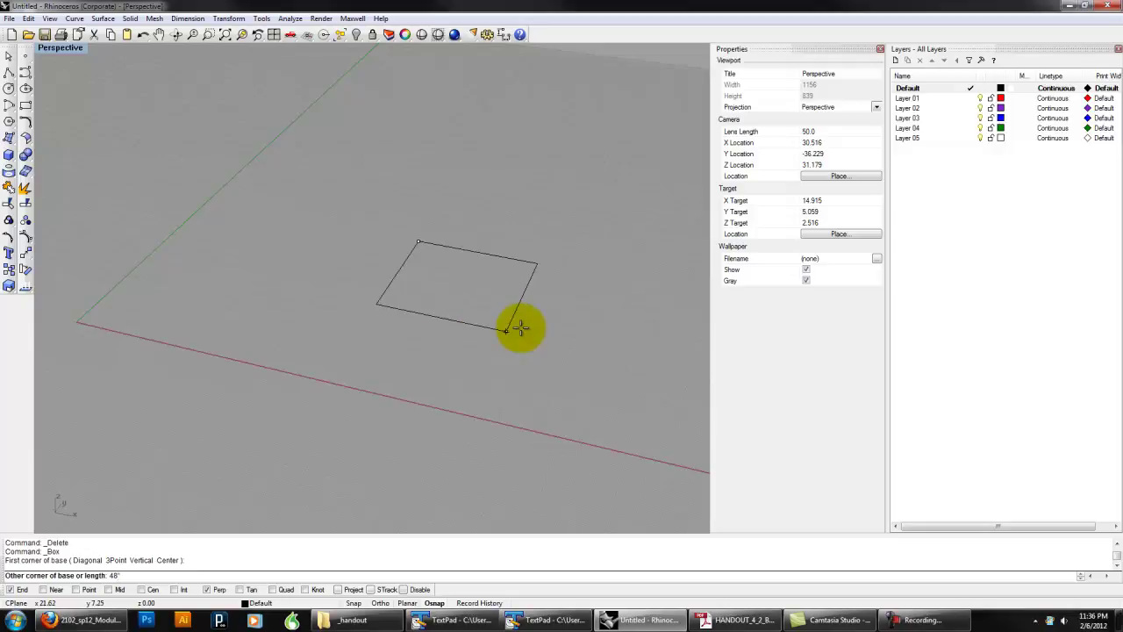
{"action": "key", "text": "Return"}
{"action": "type", "text": "32\""}
{"action": "key", "text": "Return"}
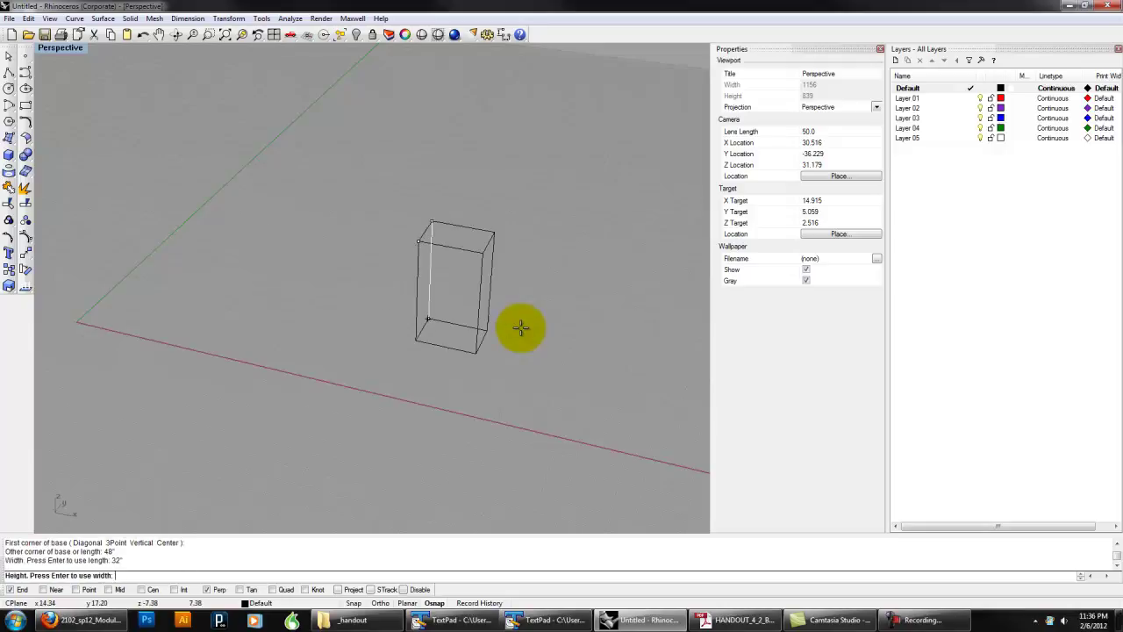
{"action": "type", "text": "8\""}
{"action": "key", "text": "Return"}
Step: Explode the box into separate surfaces
{"action": "right_click_drag", "start_coordinate": [520, 326], "coordinate": [465, 318]}
{"action": "scroll", "coordinate": [517, 271], "scroll_direction": "up", "scroll_amount": 10}
{"action": "right_click_drag", "start_coordinate": [599, 277], "coordinate": [341, 259], "text": "shift"}
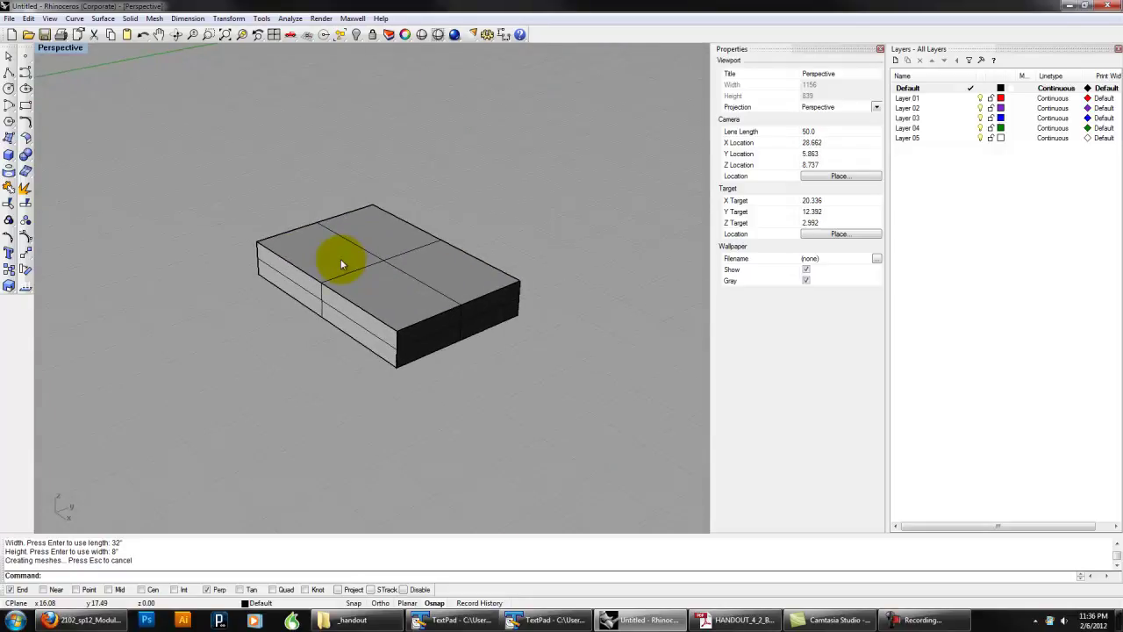
{"action": "left_click", "coordinate": [358, 283]}
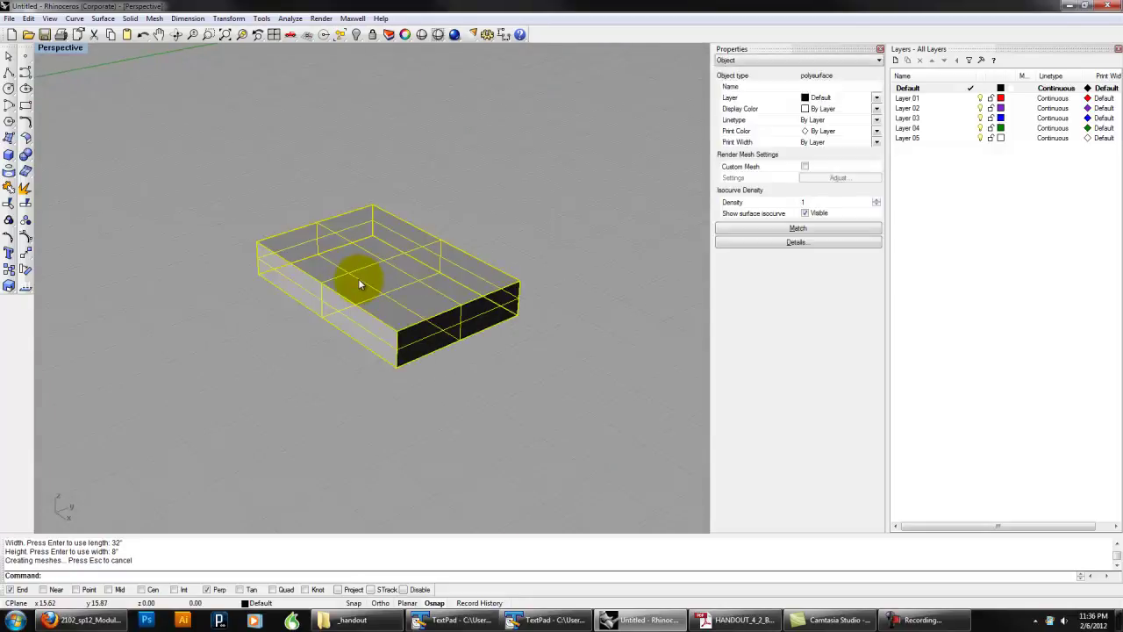
{"action": "type", "text": "Exp"}
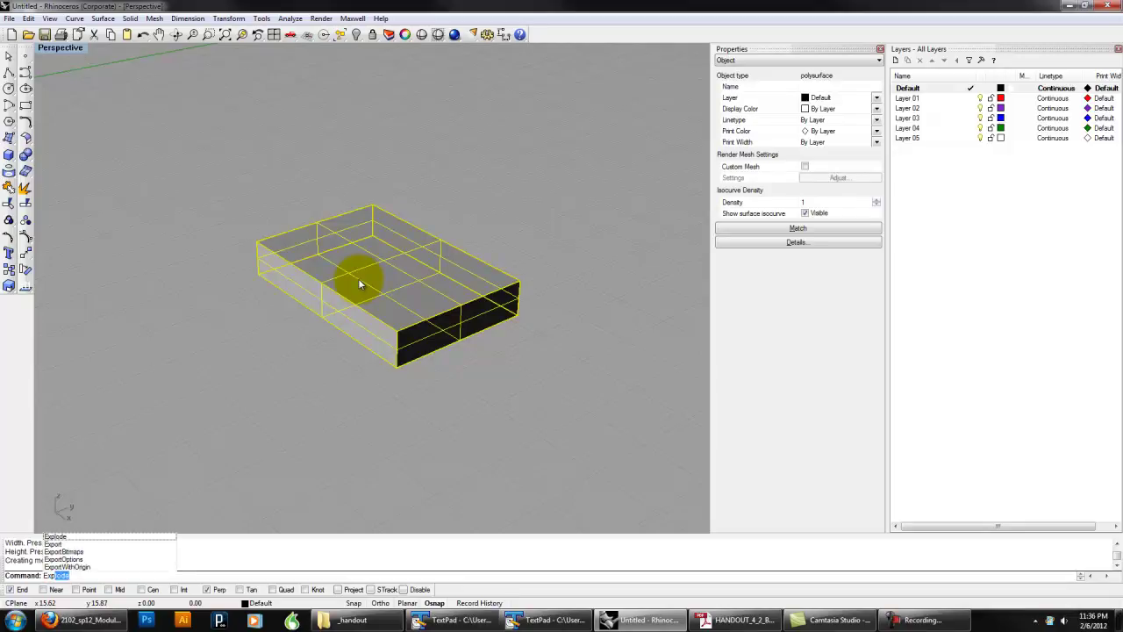
{"action": "key", "text": "Return"}
{"action": "left_click", "coordinate": [504, 196]}
Step: Check the individual faces of the exploded box by selecting them one by one
{"action": "right_click_drag", "start_coordinate": [504, 195], "coordinate": [526, 379]}
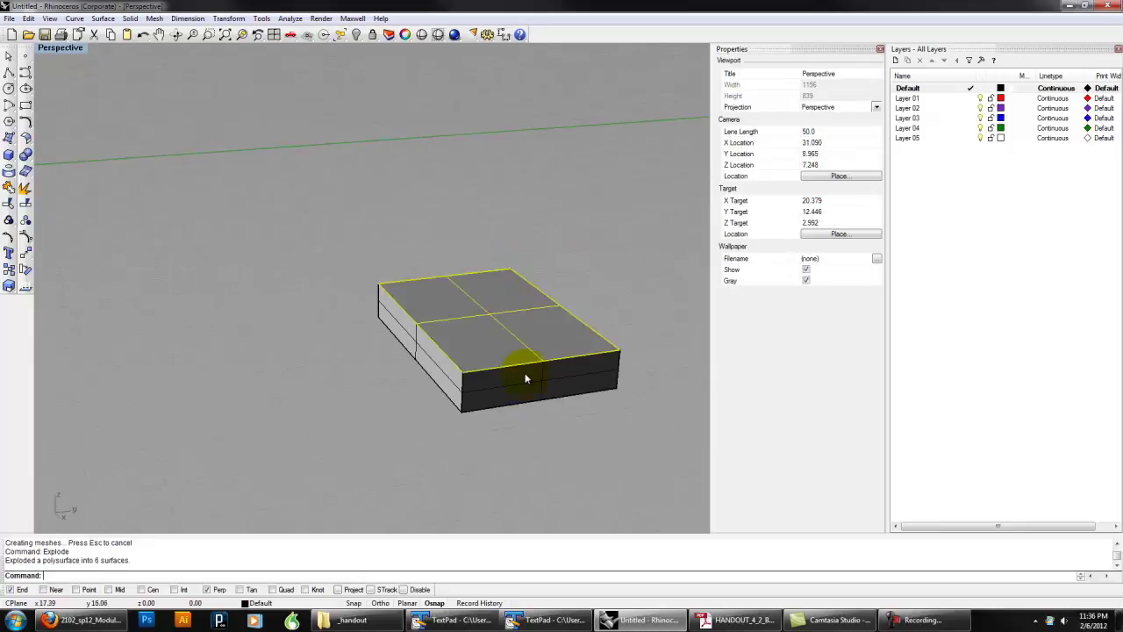
{"action": "left_click", "coordinate": [538, 384]}
{"action": "left_click", "coordinate": [429, 371]}
{"action": "right_click_drag", "start_coordinate": [612, 432], "coordinate": [667, 424]}
{"action": "right_click_drag", "start_coordinate": [478, 389], "coordinate": [549, 389], "text": "shift"}
{"action": "left_click", "coordinate": [576, 389]}
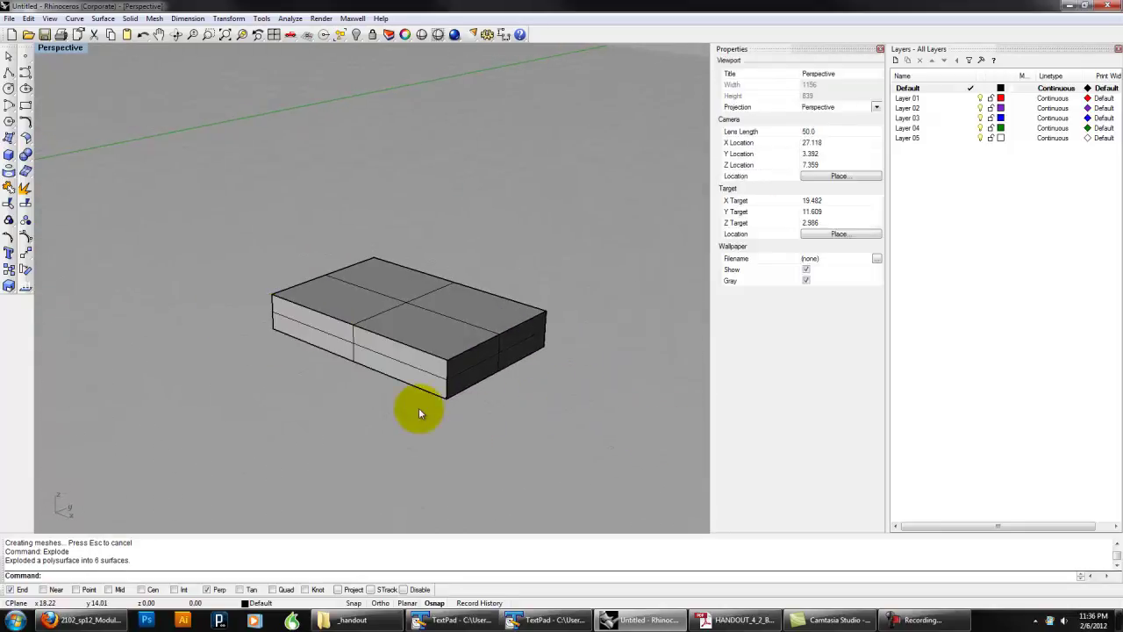
Step: Duplicate the border of the box's top surface as a curve with DupBorder
{"action": "right_click_drag", "start_coordinate": [421, 403], "coordinate": [529, 213]}
{"action": "left_click", "coordinate": [417, 289]}
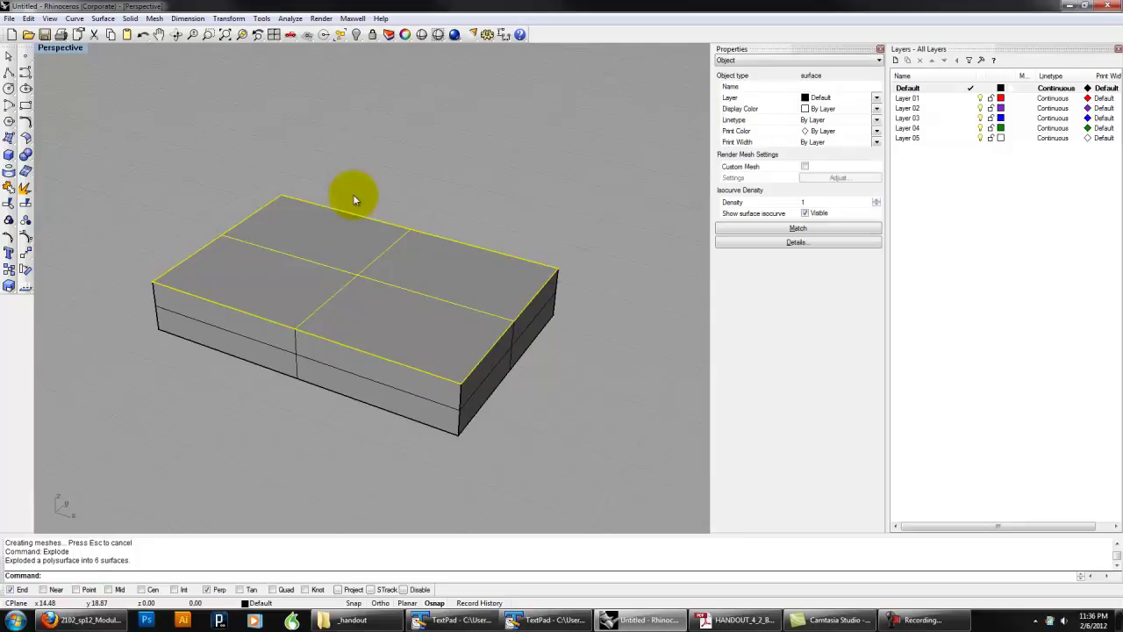
{"action": "type", "text": "DupBorder"}
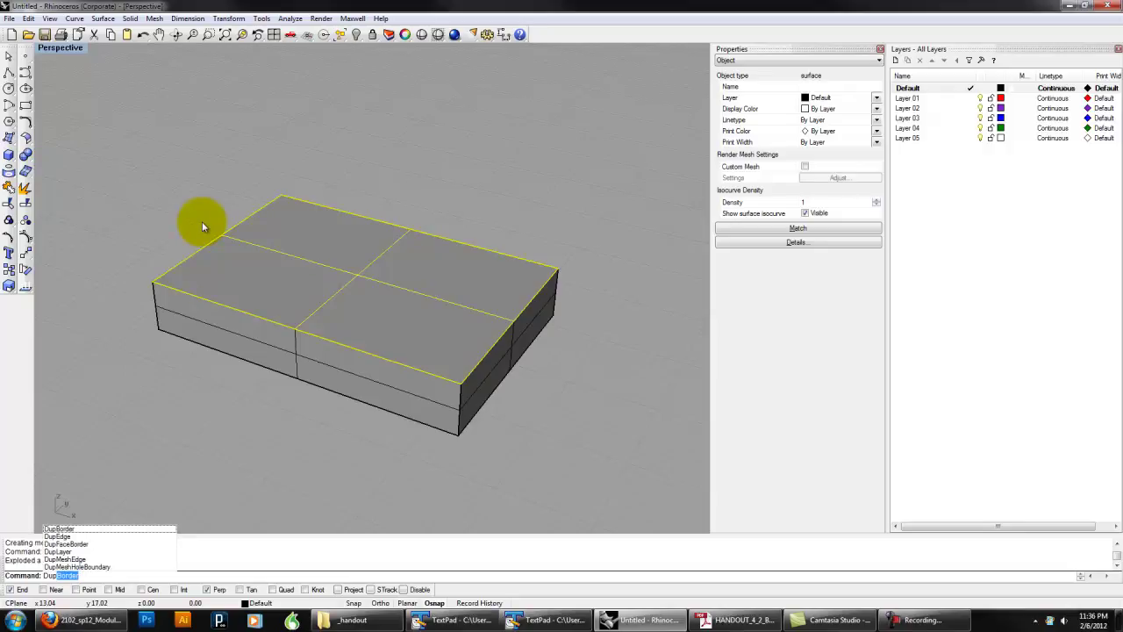
{"action": "key", "text": "Return"}
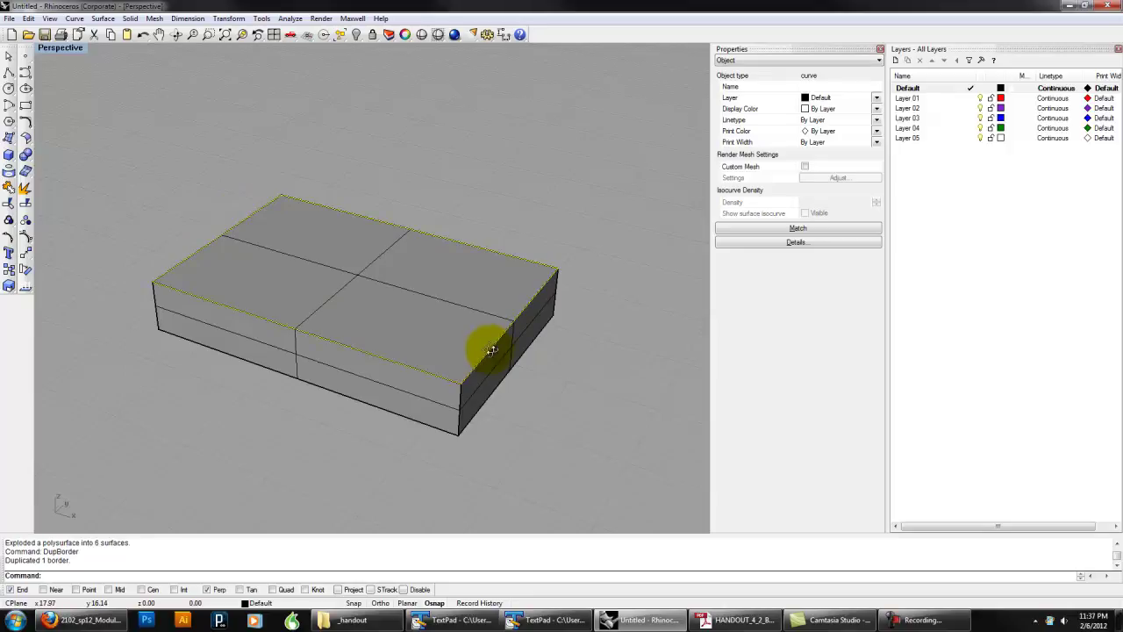
Step: Offset the duplicated border curve 1" inward on the box's top face
{"action": "right_click_drag", "start_coordinate": [490, 353], "coordinate": [500, 356]}
{"action": "type", "text": "Of"}
{"action": "key", "text": "Return"}
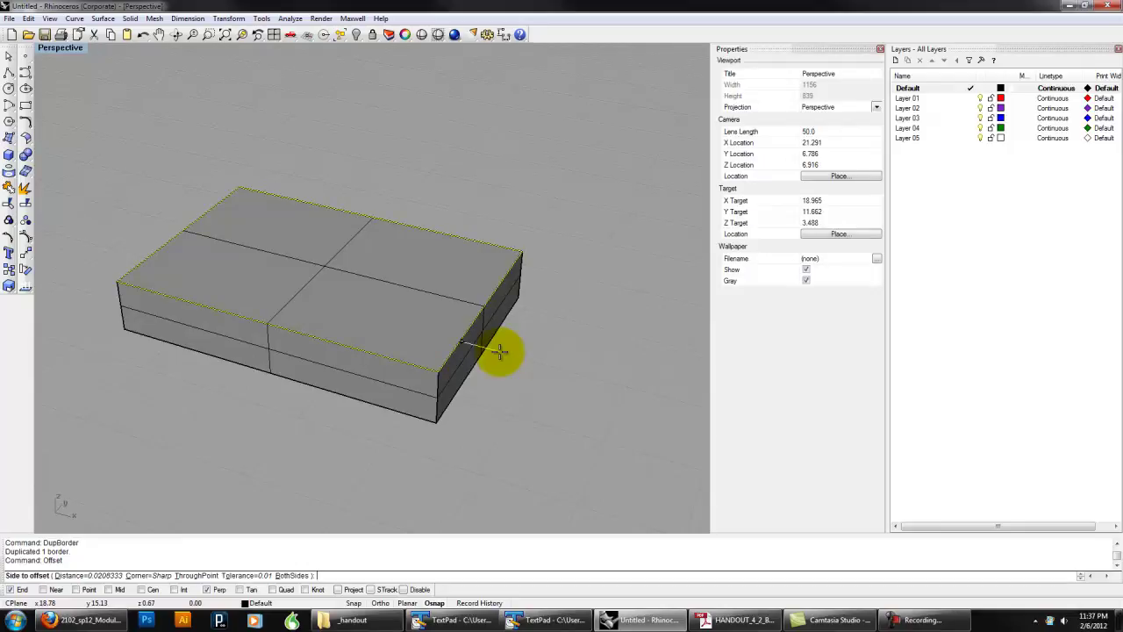
{"action": "left_click", "coordinate": [107, 575]}
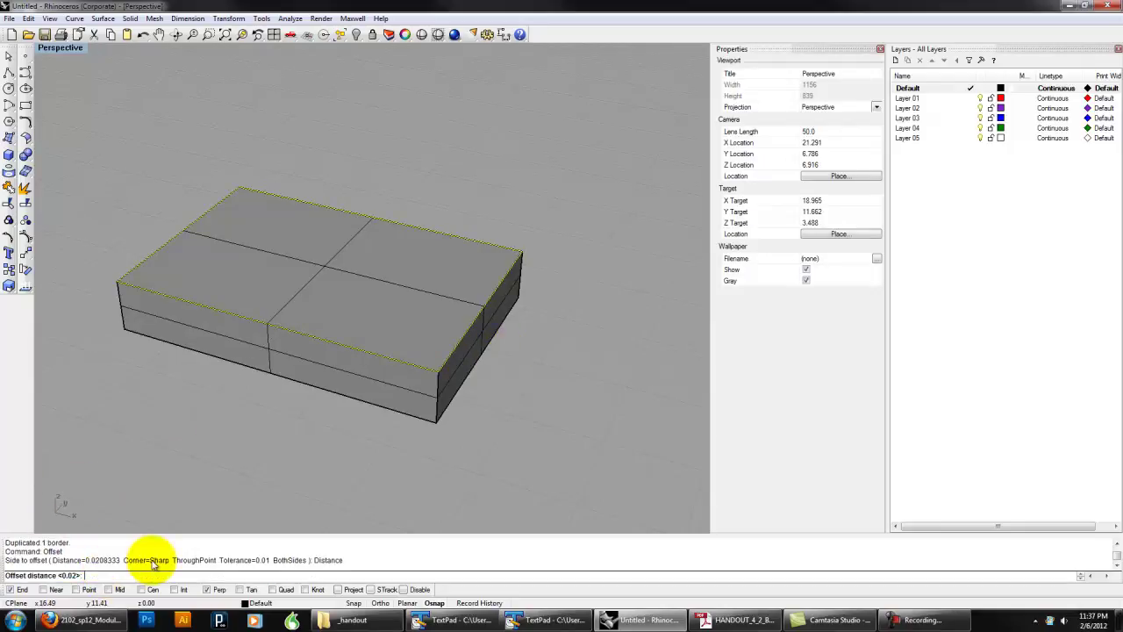
{"action": "type", "text": "1\""}
{"action": "key", "text": "Return"}
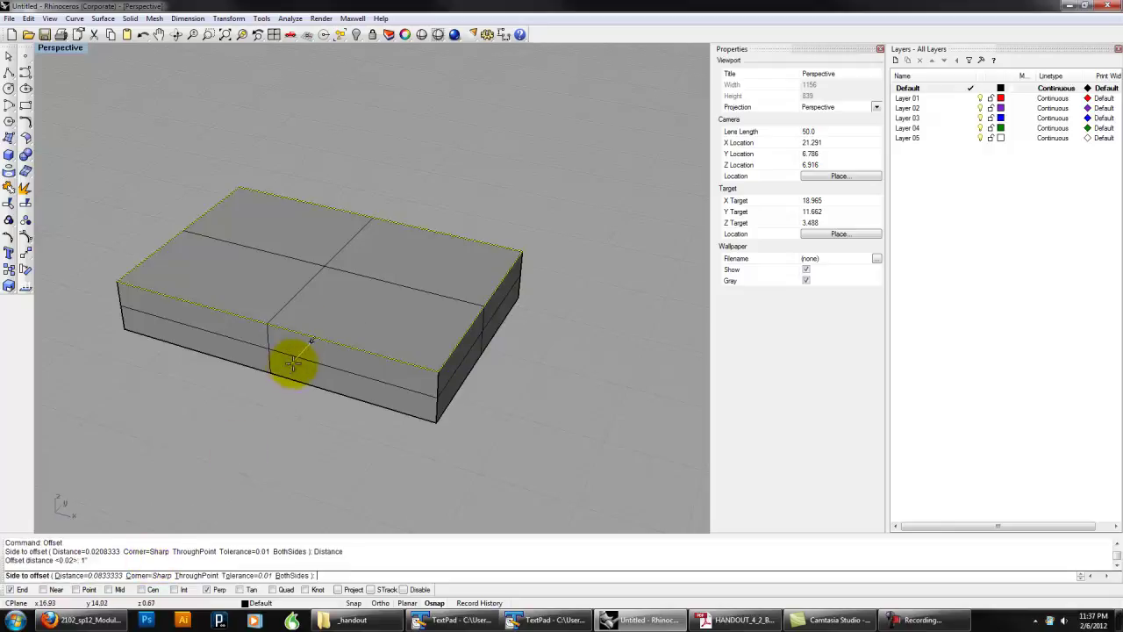
{"action": "left_click", "coordinate": [351, 300]}
Step: Delete the outer duplicated border curve, keeping the inset curve on the top face
{"action": "scroll", "coordinate": [307, 294], "scroll_direction": "up", "scroll_amount": 3}
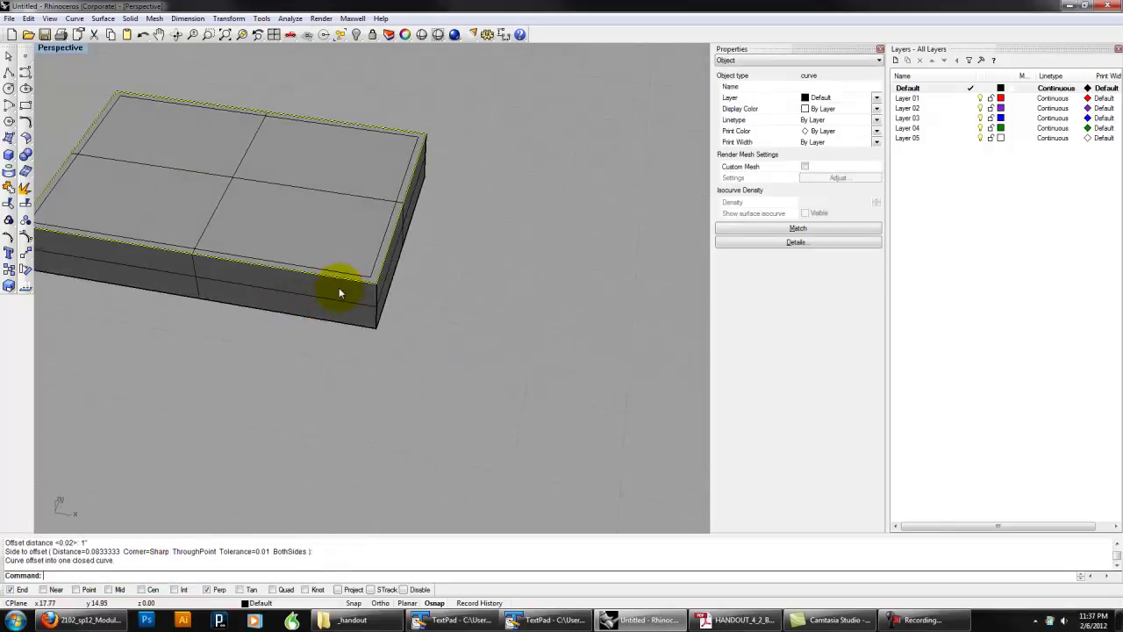
{"action": "left_click", "coordinate": [361, 282]}
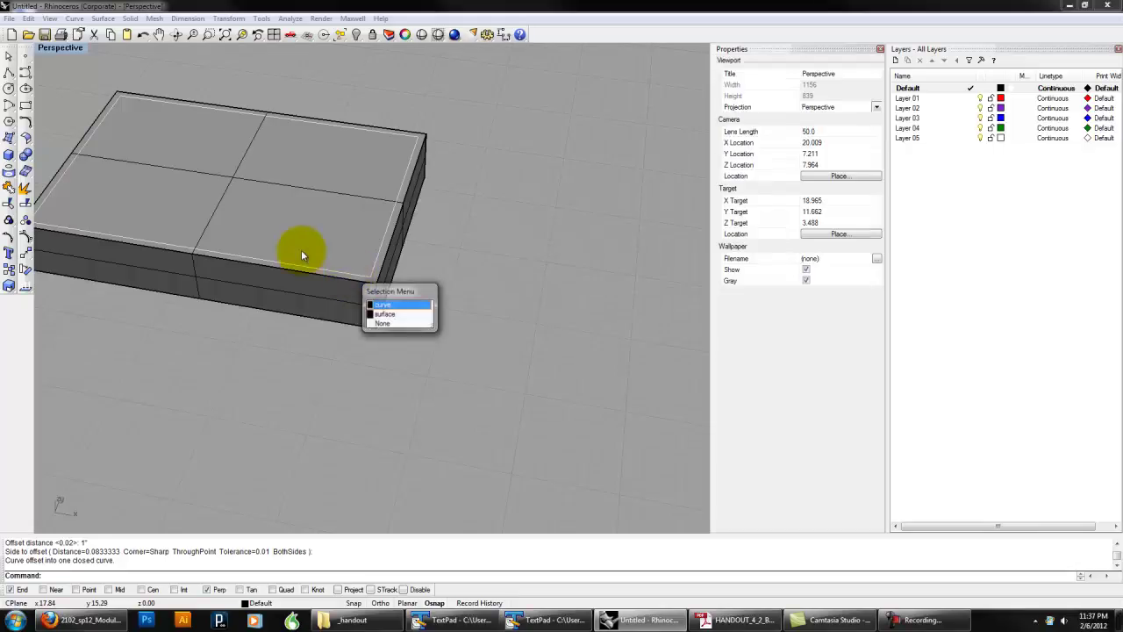
{"action": "left_click", "coordinate": [387, 306]}
{"action": "right_click_drag", "start_coordinate": [269, 233], "coordinate": [349, 397], "text": "shift"}
{"action": "left_click", "coordinate": [507, 407]}
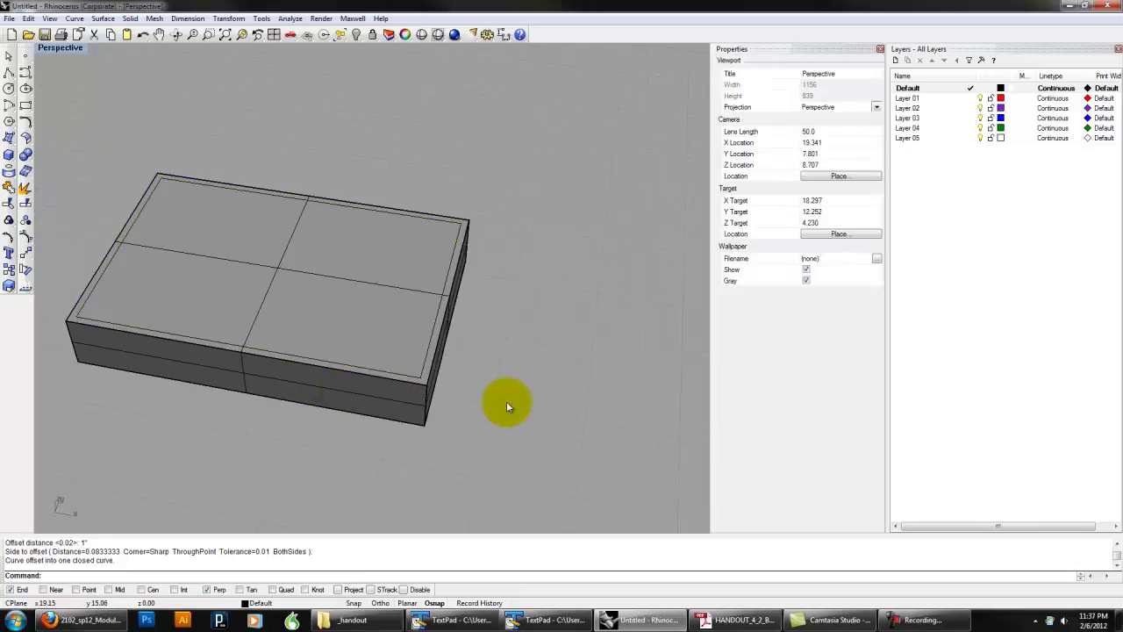
{"action": "left_click", "coordinate": [426, 395]}
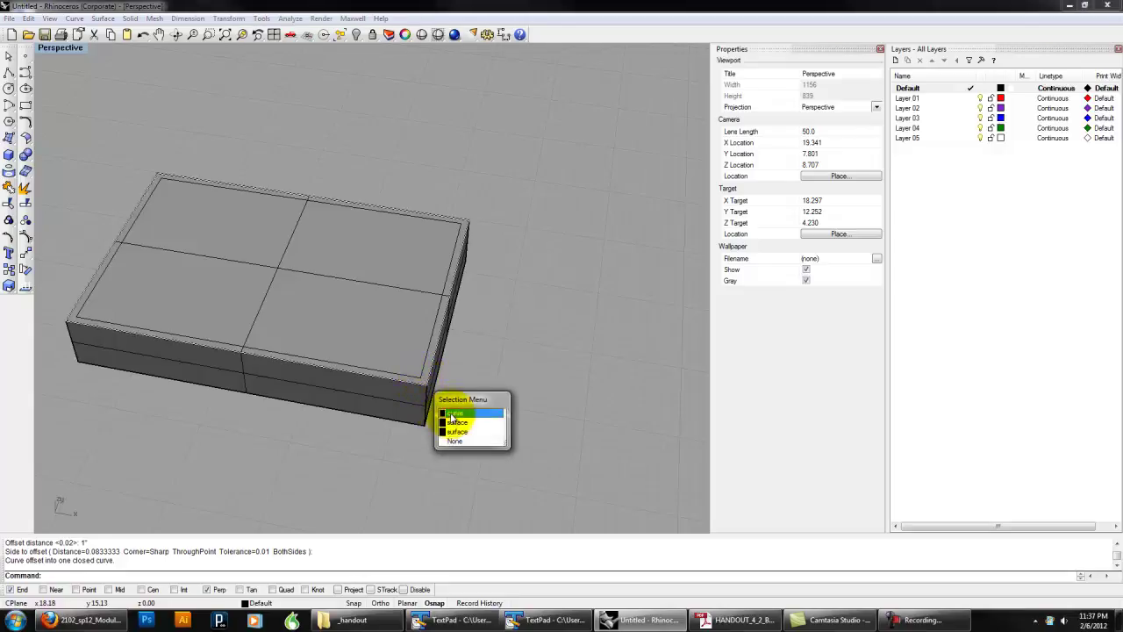
{"action": "left_click", "coordinate": [456, 413]}
{"action": "key", "text": "Delete"}
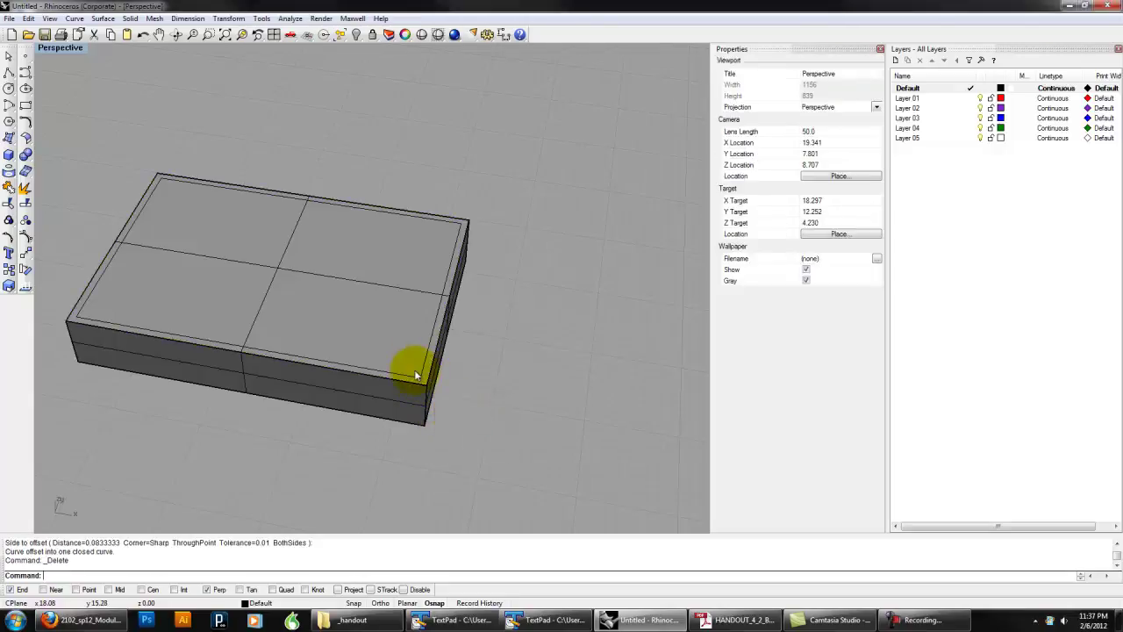
Step: Switch to the Top view and frame the whole box with its inset outline
{"action": "type", "text": "top"}
{"action": "key", "text": "Return"}
{"action": "scroll", "coordinate": [356, 338], "scroll_direction": "down", "scroll_amount": 7}
{"action": "right_click_drag", "start_coordinate": [349, 263], "coordinate": [423, 424]}
{"action": "scroll", "coordinate": [412, 343], "scroll_direction": "up", "scroll_amount": 10}
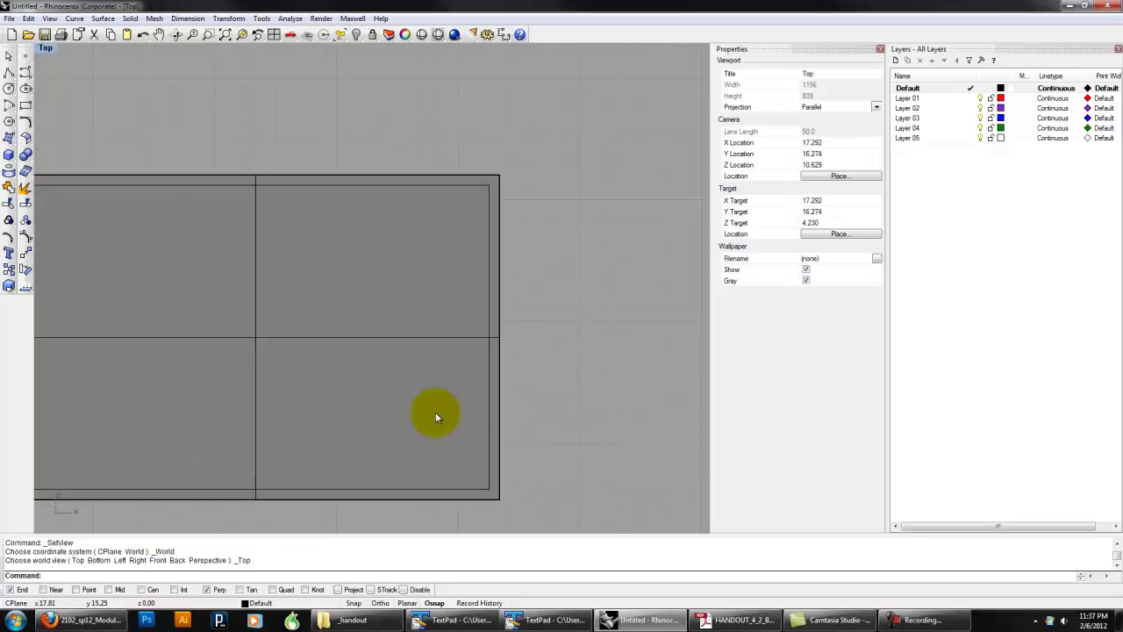
{"action": "right_click_drag", "start_coordinate": [446, 475], "coordinate": [539, 445]}
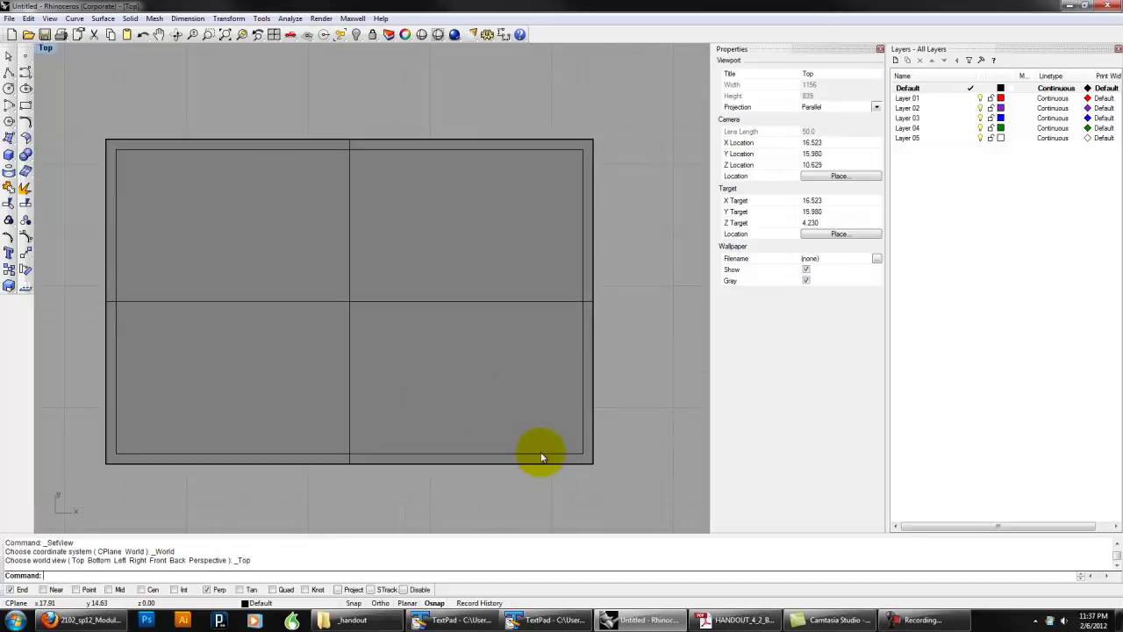
Step: Project the 1" inset curve onto the box's top face in the Top view, deleting the input curve
{"action": "left_click", "coordinate": [541, 452]}
{"action": "left_click", "coordinate": [626, 451]}
{"action": "type", "text": "Project"}
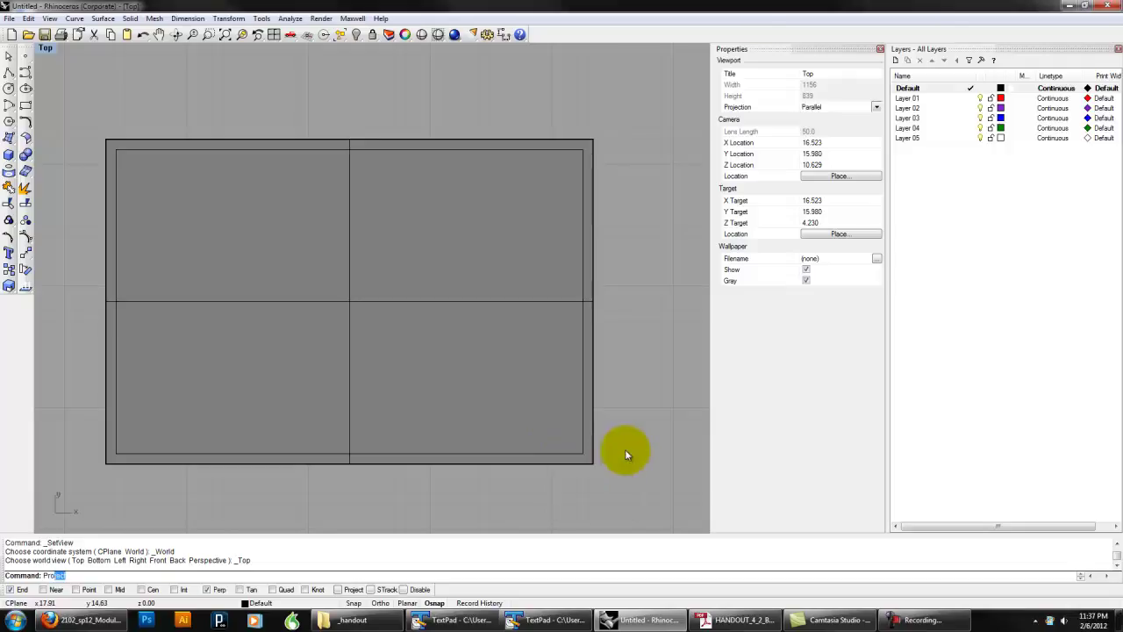
{"action": "key", "text": "Return"}
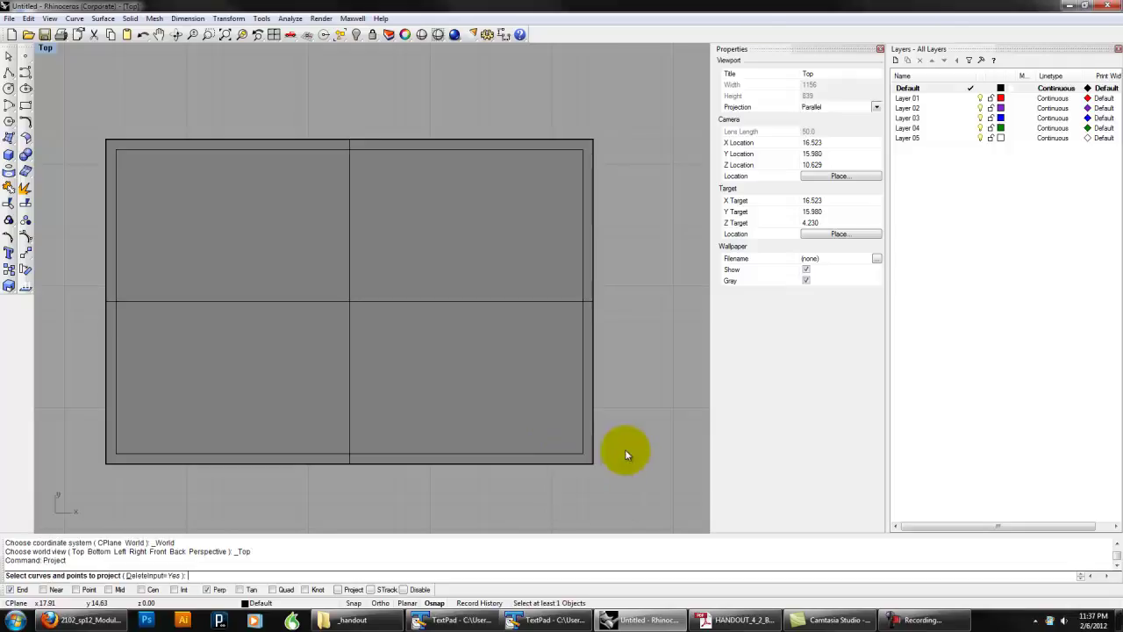
{"action": "left_click", "coordinate": [516, 453]}
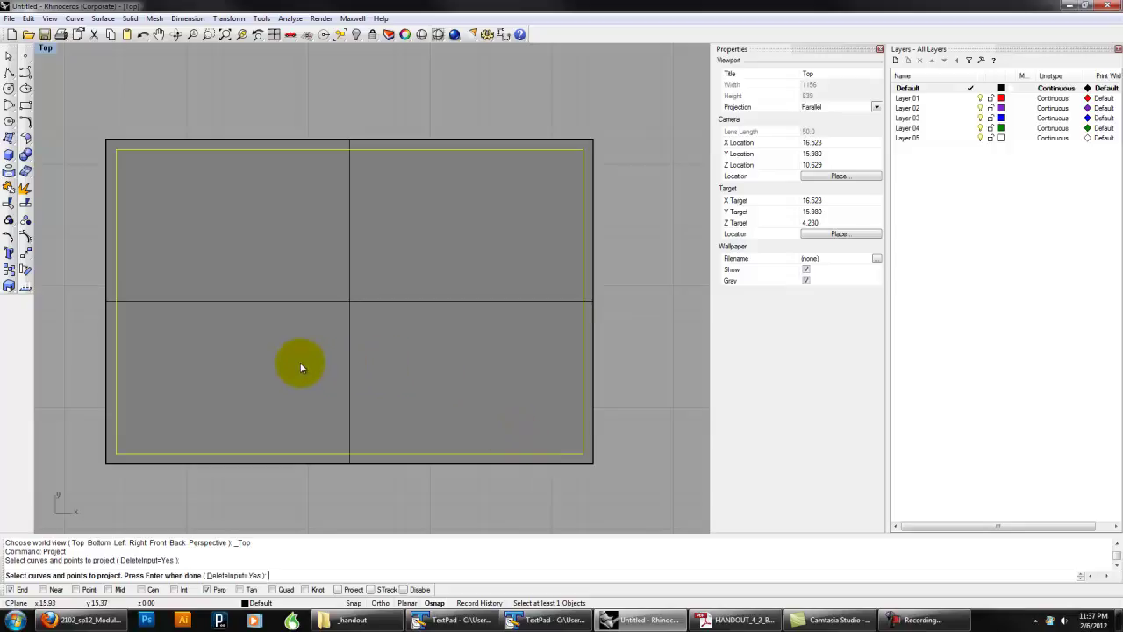
{"action": "key", "text": "Return"}
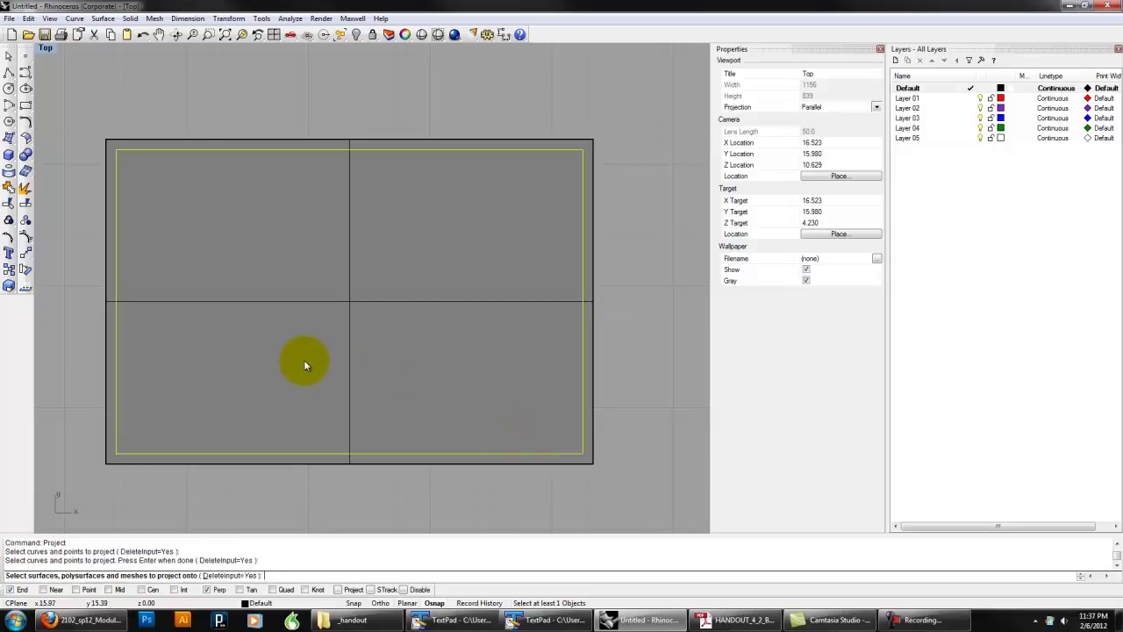
{"action": "left_click", "coordinate": [351, 306]}
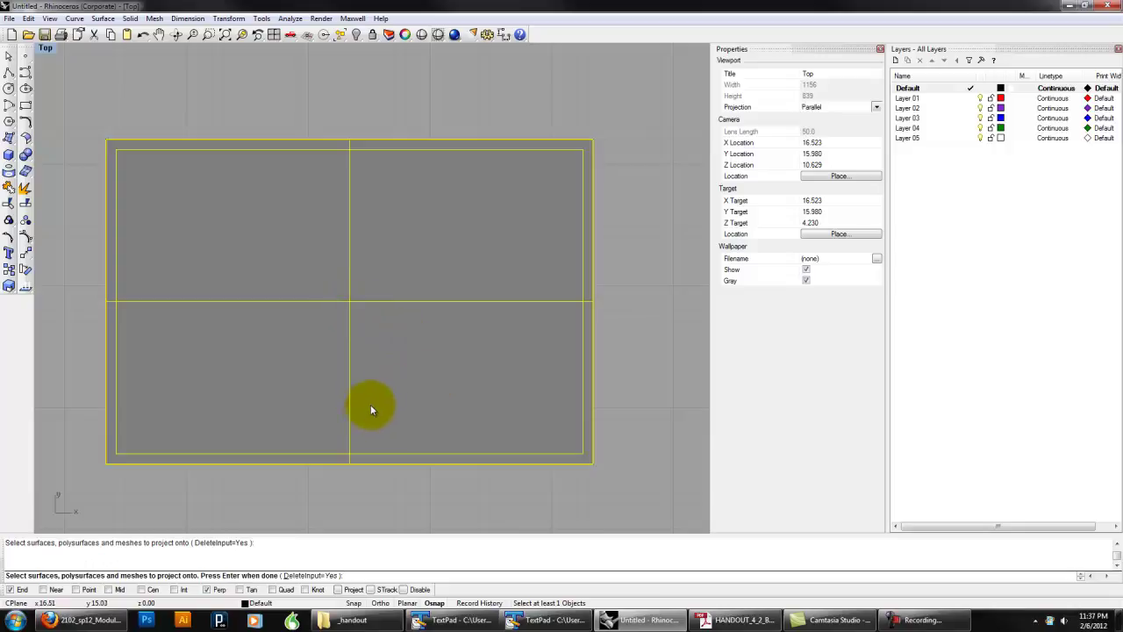
{"action": "key", "text": "Return"}
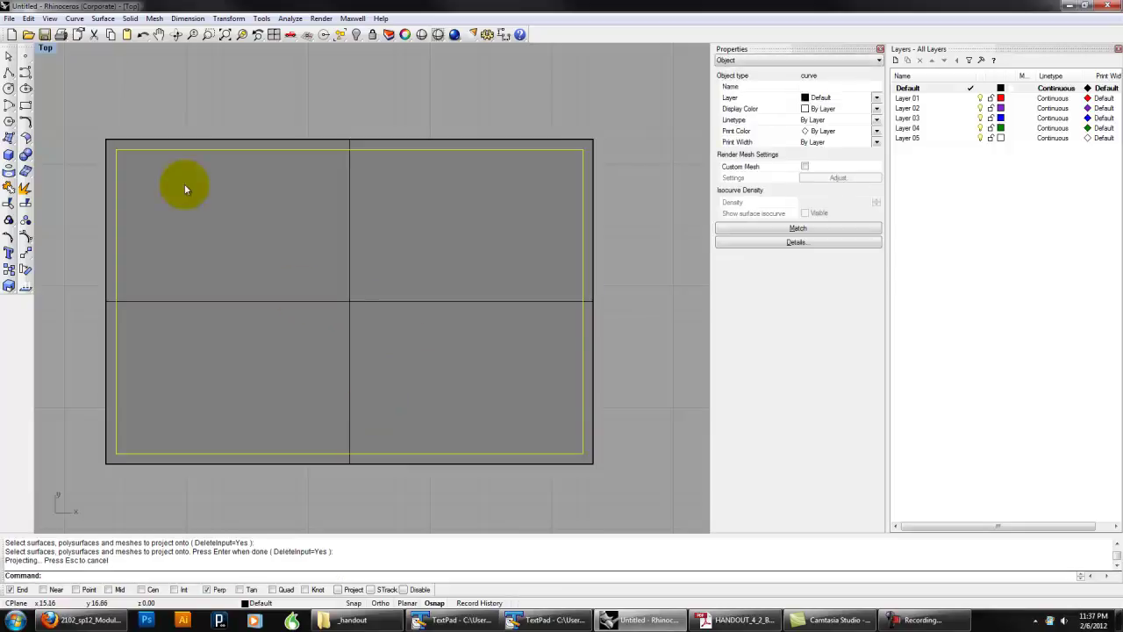
Step: Switch the viewport to the Perspective view and zoom in on the box's top face
{"action": "left_click", "coordinate": [49, 48]}
{"action": "mouse_move", "coordinate": [162, 191]}
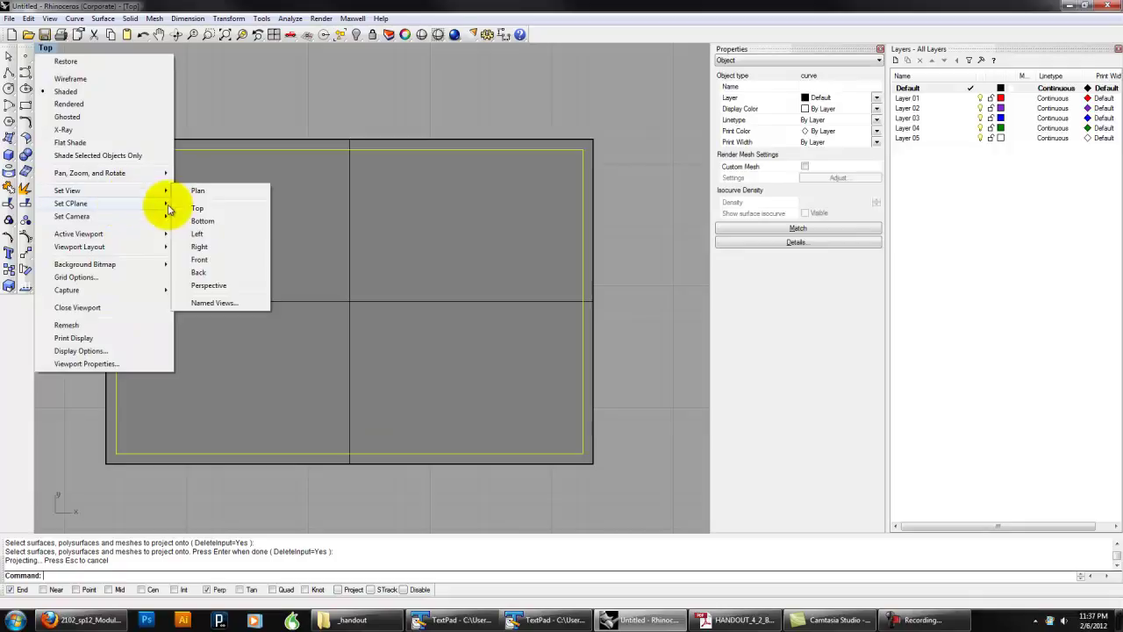
{"action": "left_click", "coordinate": [211, 286]}
{"action": "scroll", "coordinate": [396, 439], "scroll_direction": "up", "scroll_amount": 8}
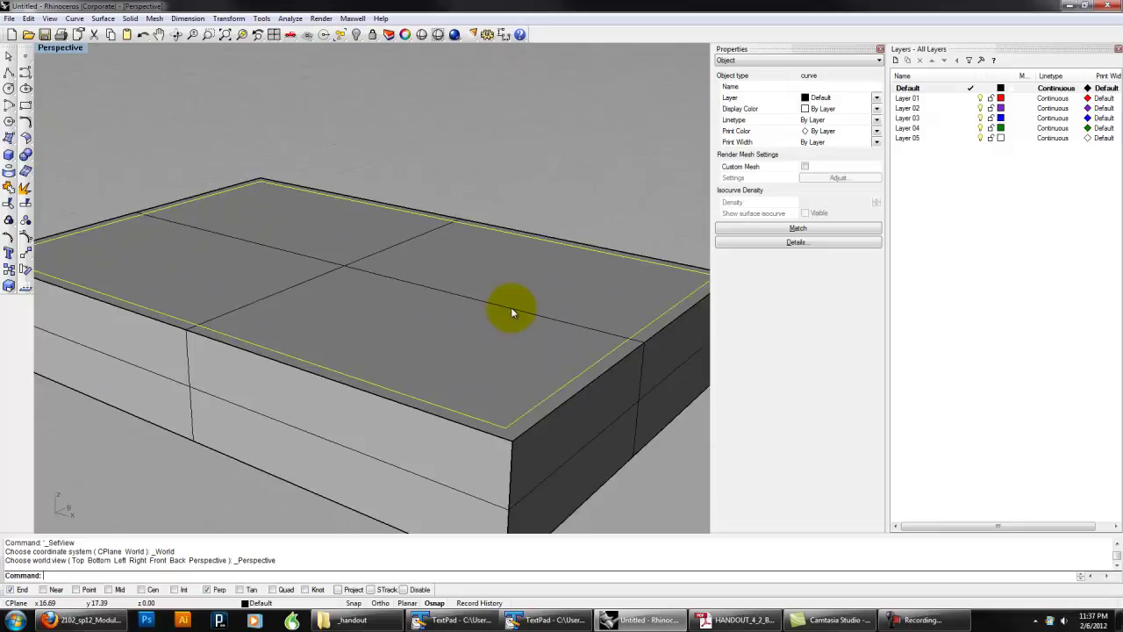
Step: Trim away the area of the box's top face inside the inset curve, using that curve as the cutting object
{"action": "left_click", "coordinate": [542, 170]}
{"action": "type", "text": "trim"}
{"action": "key", "text": "Return"}
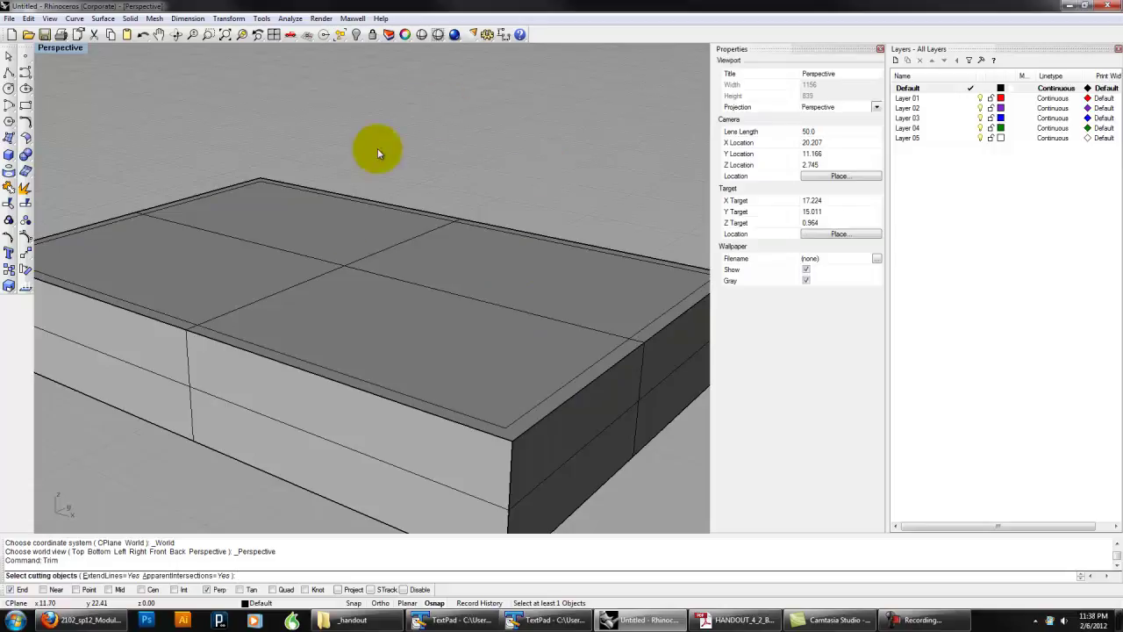
{"action": "left_click", "coordinate": [277, 351]}
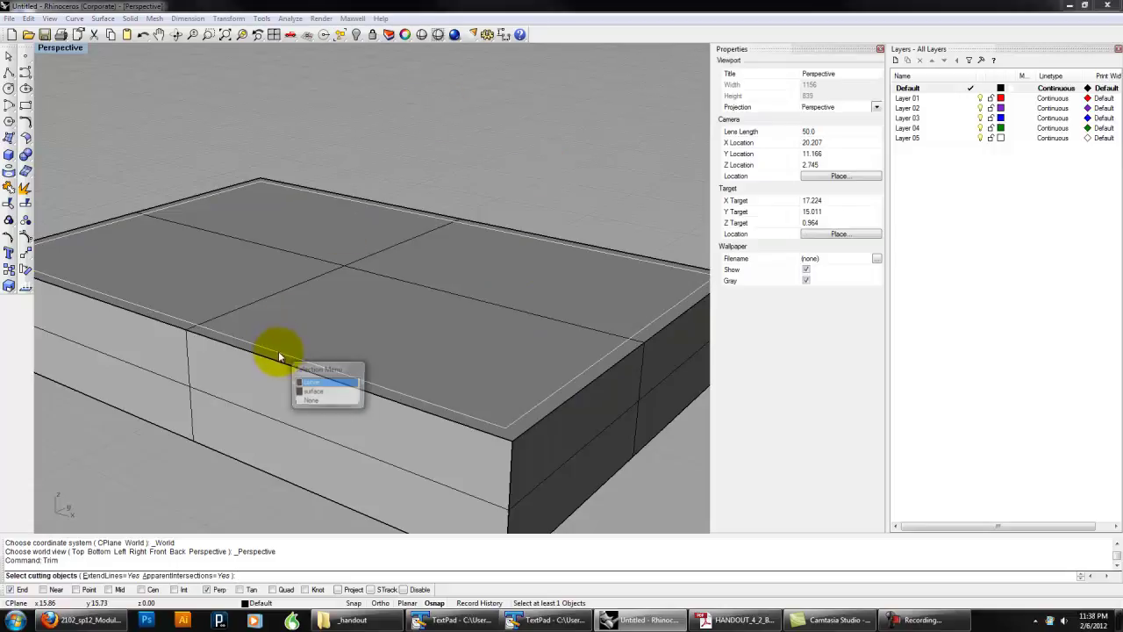
{"action": "left_click", "coordinate": [312, 386]}
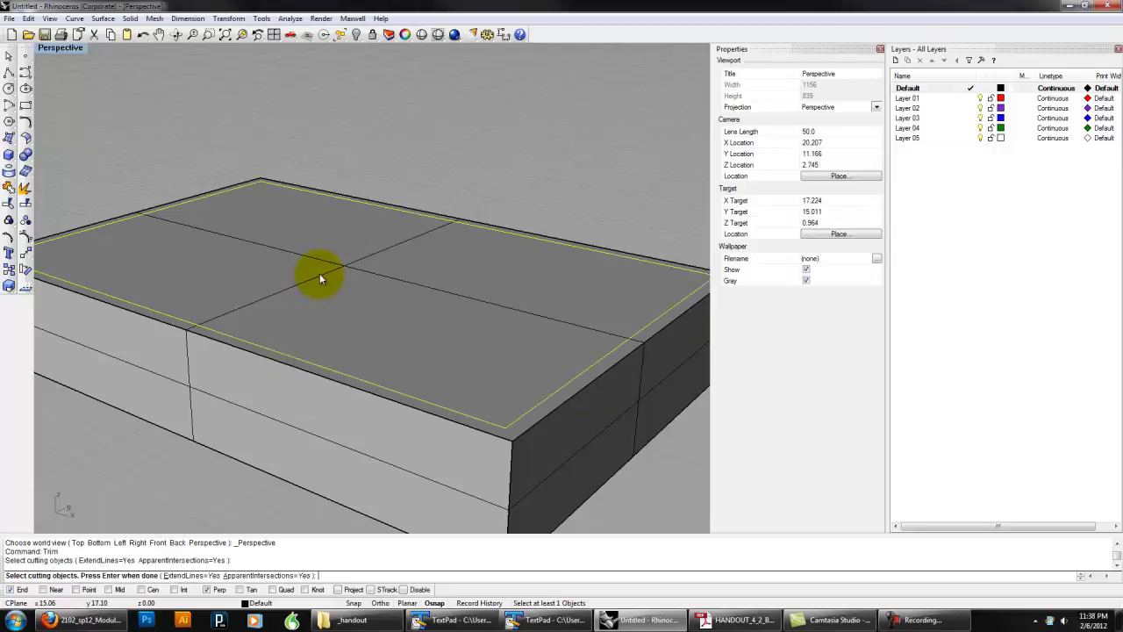
{"action": "key", "text": "Return"}
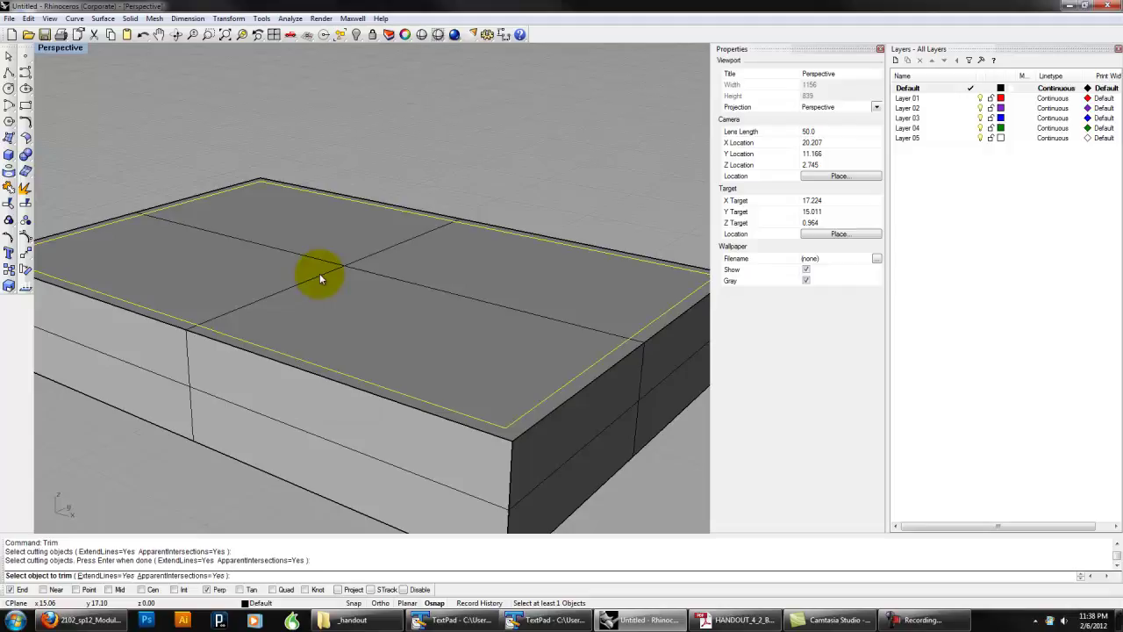
{"action": "left_click", "coordinate": [320, 276]}
{"action": "right_click_drag", "start_coordinate": [321, 276], "coordinate": [344, 319]}
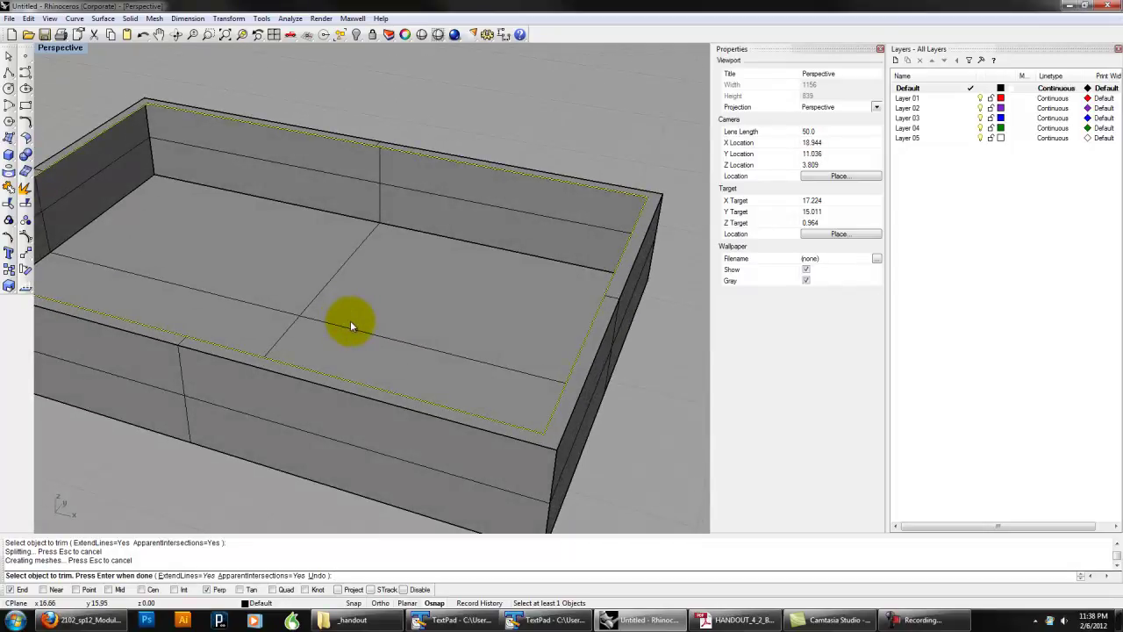
{"action": "right_click_drag", "start_coordinate": [350, 325], "coordinate": [338, 322]}
{"action": "key", "text": "Return"}
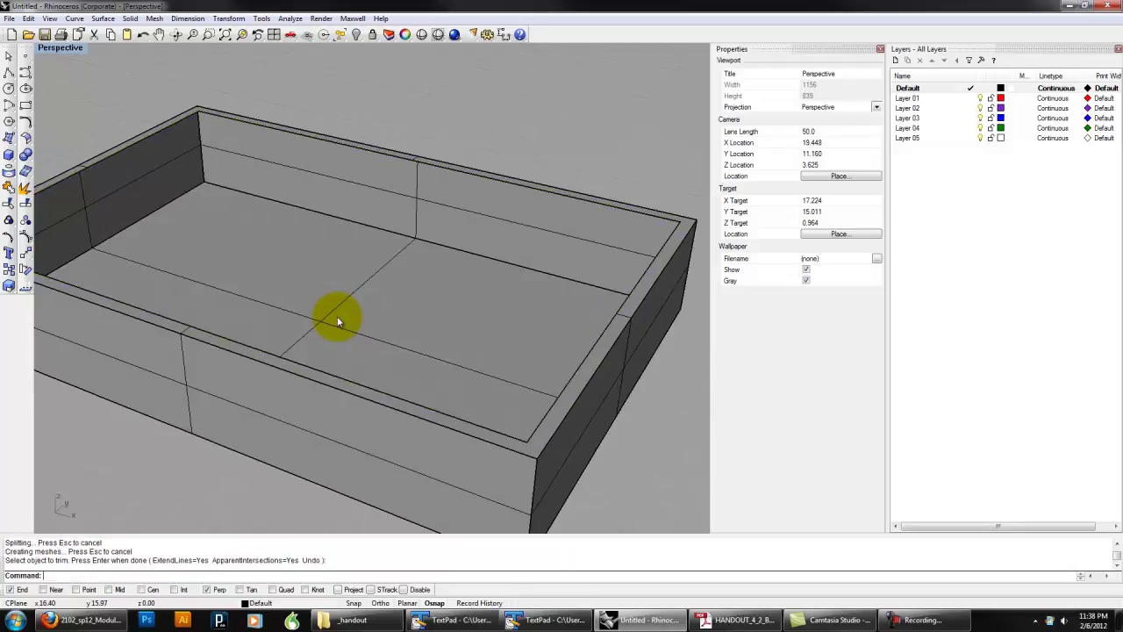
Step: Extrude the inset curve -1" down into the box with ExtrudeCrv, keeping the ends capped
{"action": "left_click", "coordinate": [318, 370]}
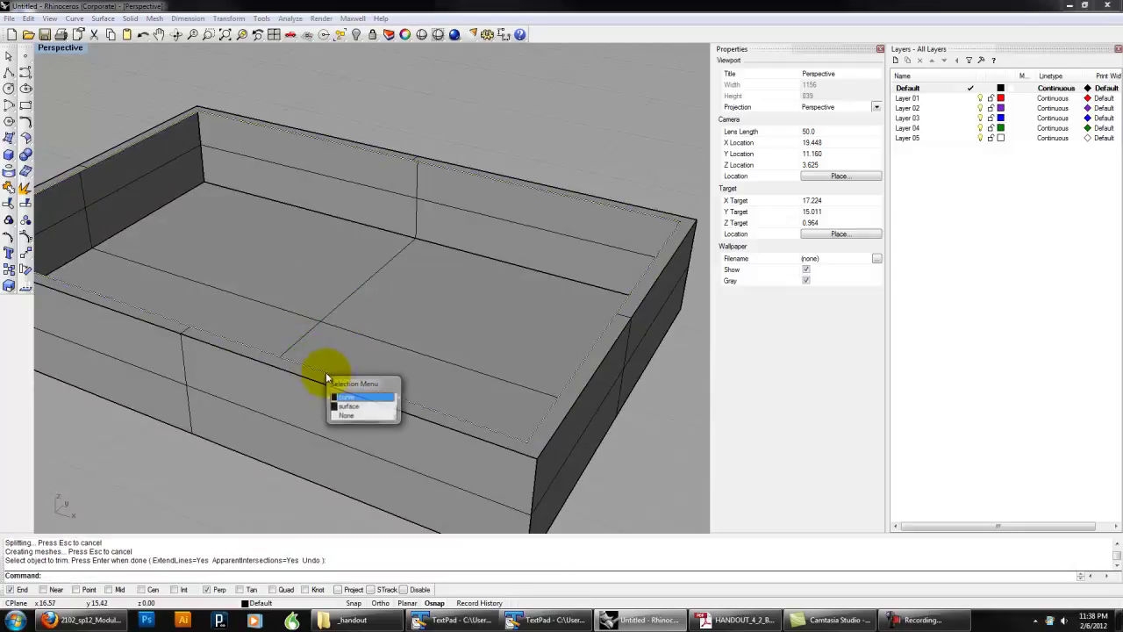
{"action": "left_click", "coordinate": [345, 400]}
{"action": "type", "text": "Extru"}
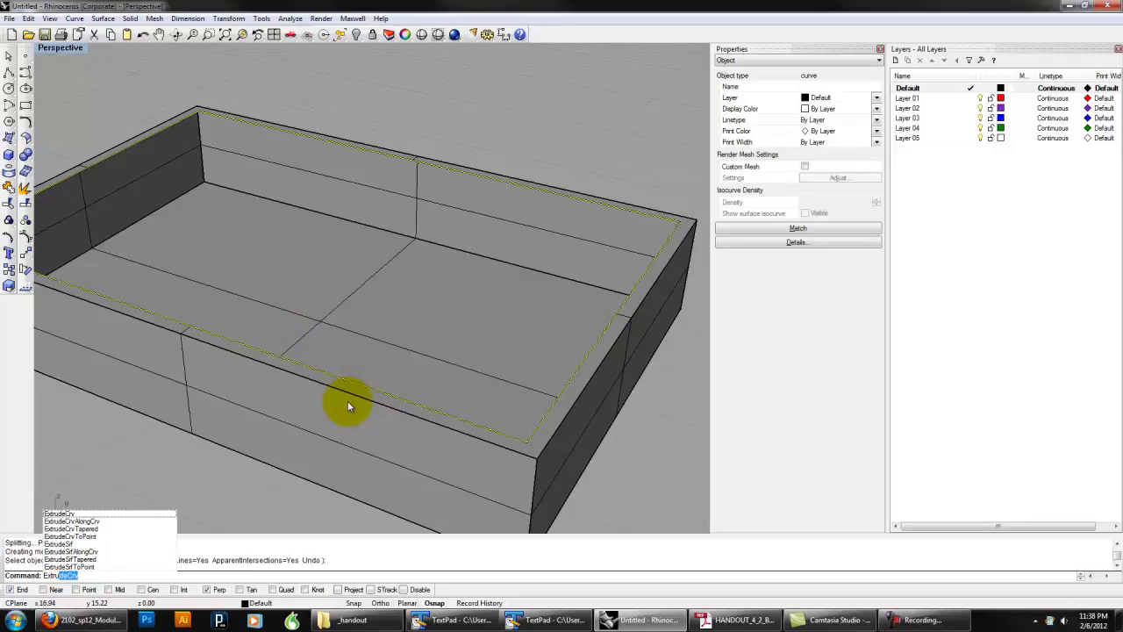
{"action": "key", "text": "Return"}
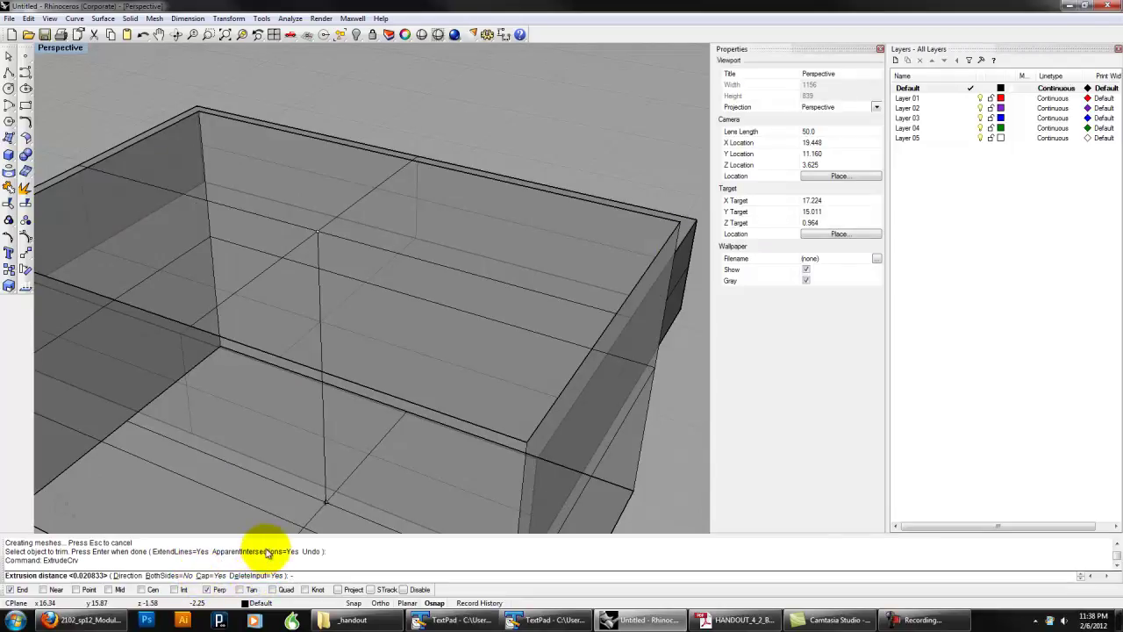
{"action": "type", "text": "\""}
{"action": "key", "text": "Return"}
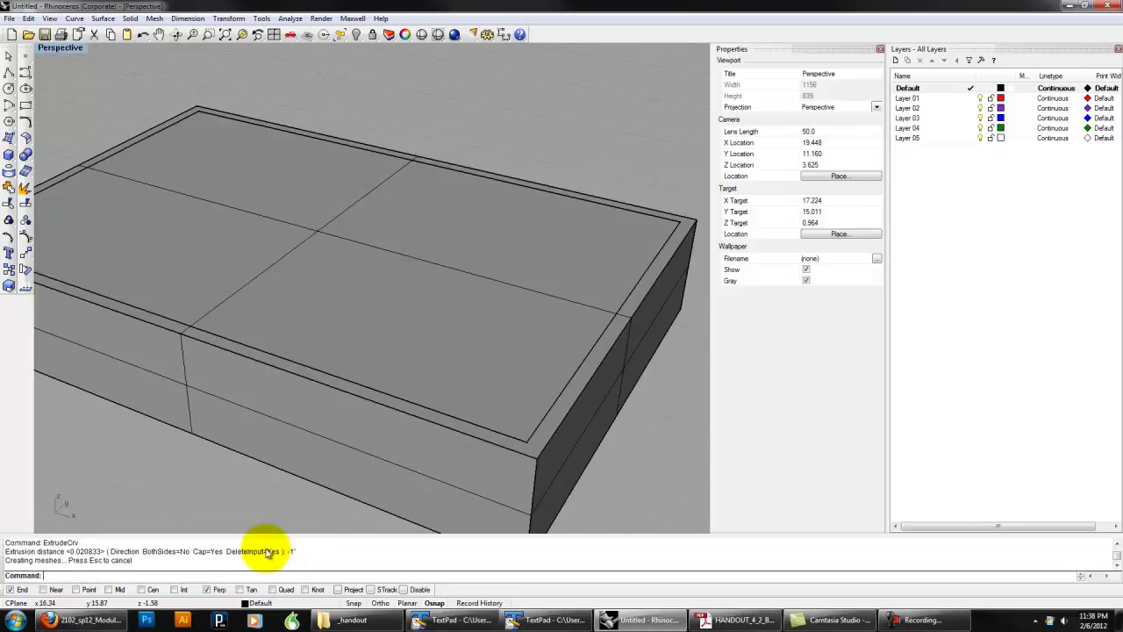
Step: Examine the extruded recess inside the box in Wireframe display, returning to Shaded display
{"action": "left_click", "coordinate": [51, 49]}
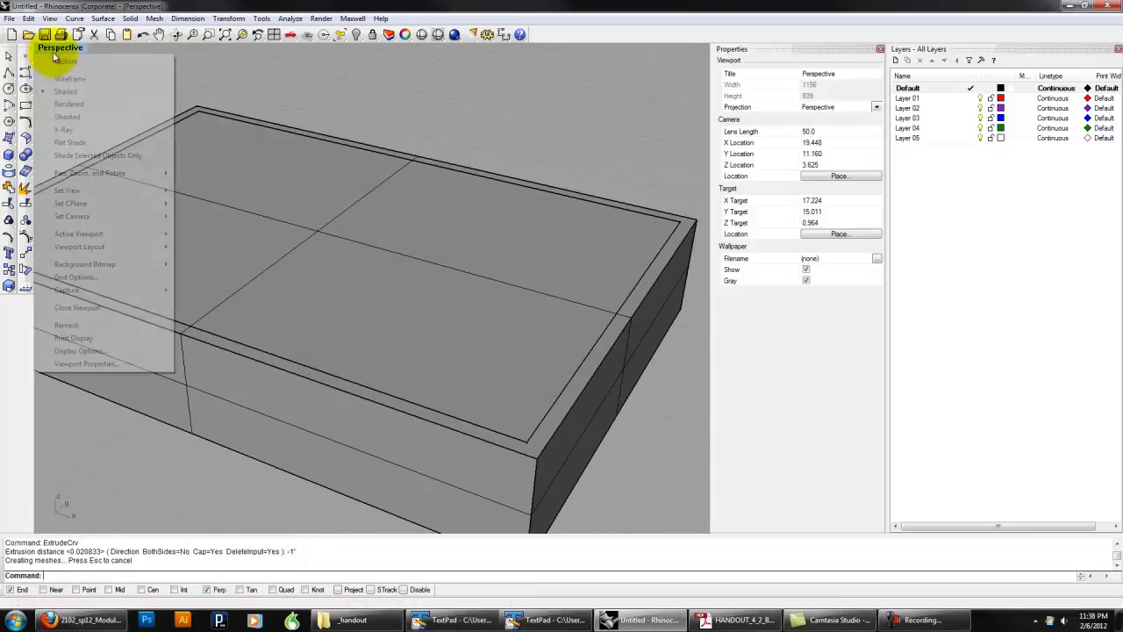
{"action": "left_click", "coordinate": [50, 75]}
{"action": "right_click_drag", "start_coordinate": [295, 301], "coordinate": [311, 321]}
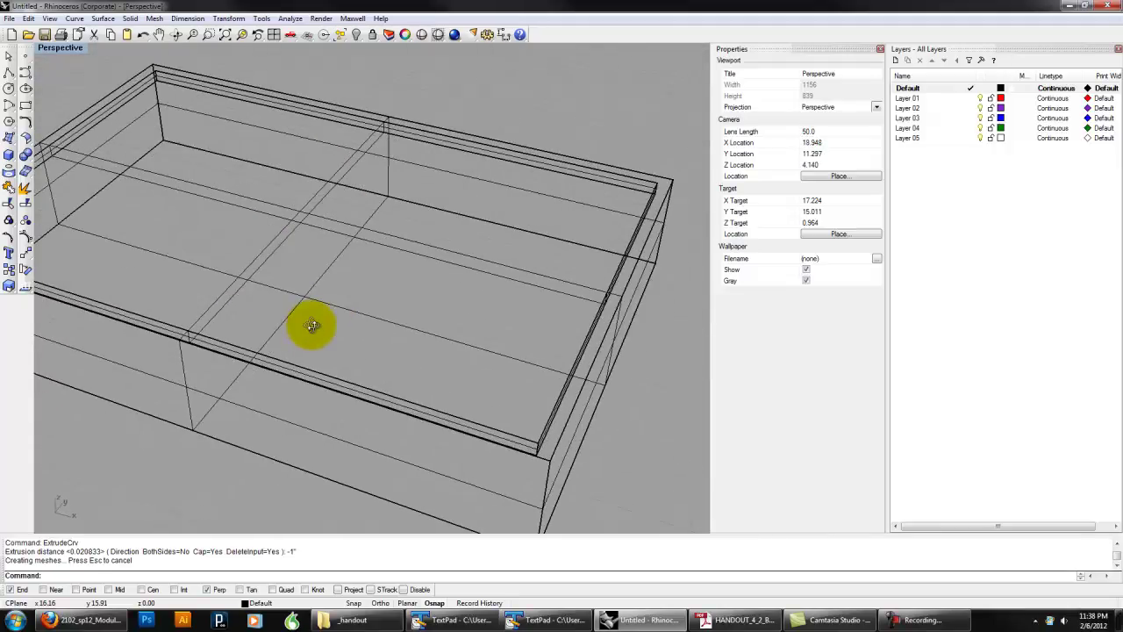
{"action": "left_click", "coordinate": [51, 49]}
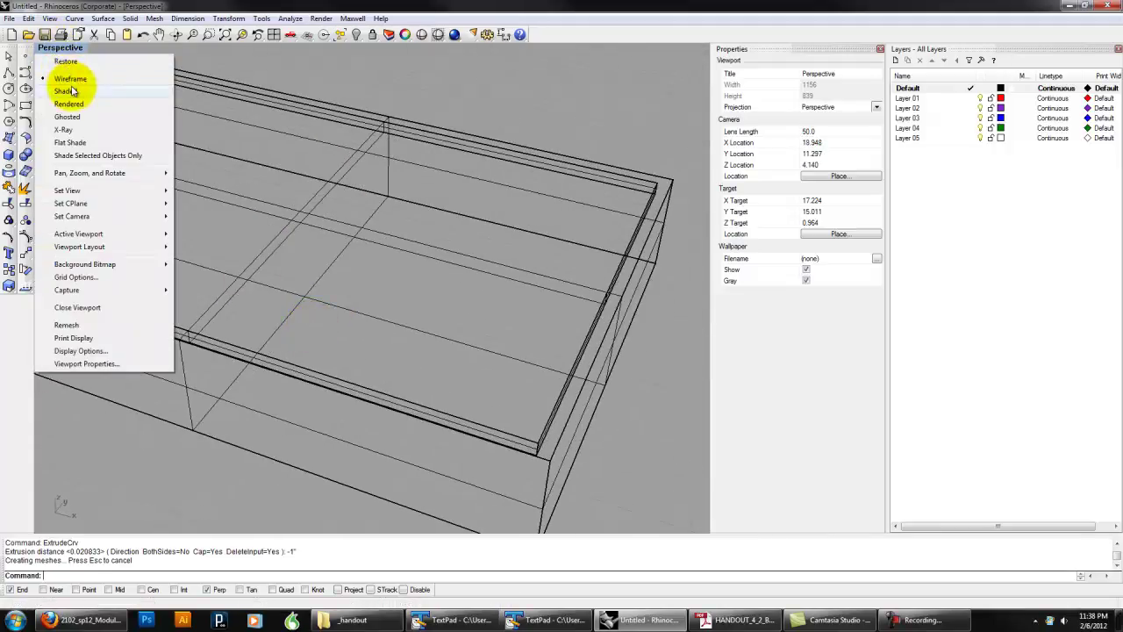
{"action": "left_click", "coordinate": [71, 91]}
Step: Explode the extruded solid inside the box and delete its top surface to open the recess
{"action": "left_click", "coordinate": [319, 262]}
{"action": "mouse_move", "coordinate": [351, 266]}
{"action": "right_mouse_down"}
{"action": "mouse_move", "coordinate": [325, 262]}
{"action": "mouse_move", "coordinate": [293, 234]}
{"action": "mouse_move", "coordinate": [368, 268]}
{"action": "mouse_move", "coordinate": [353, 261]}
{"action": "right_mouse_up"}
{"action": "type", "text": "Explo"}
{"action": "key", "text": "Return"}
{"action": "left_click", "coordinate": [463, 132]}
{"action": "left_click", "coordinate": [350, 258]}
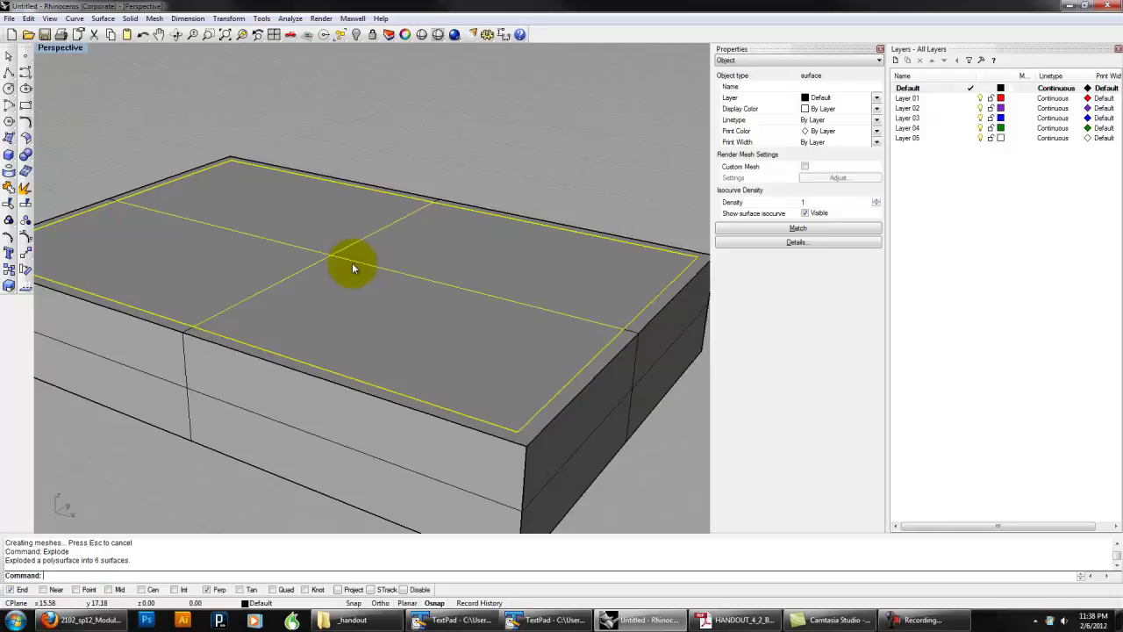
{"action": "key", "text": "Delete"}
Step: Join all surfaces of the box and its recess into one polysurface
{"action": "right_click_drag", "start_coordinate": [364, 250], "coordinate": [379, 285]}
{"action": "scroll", "coordinate": [379, 285], "scroll_direction": "down", "scroll_amount": 10}
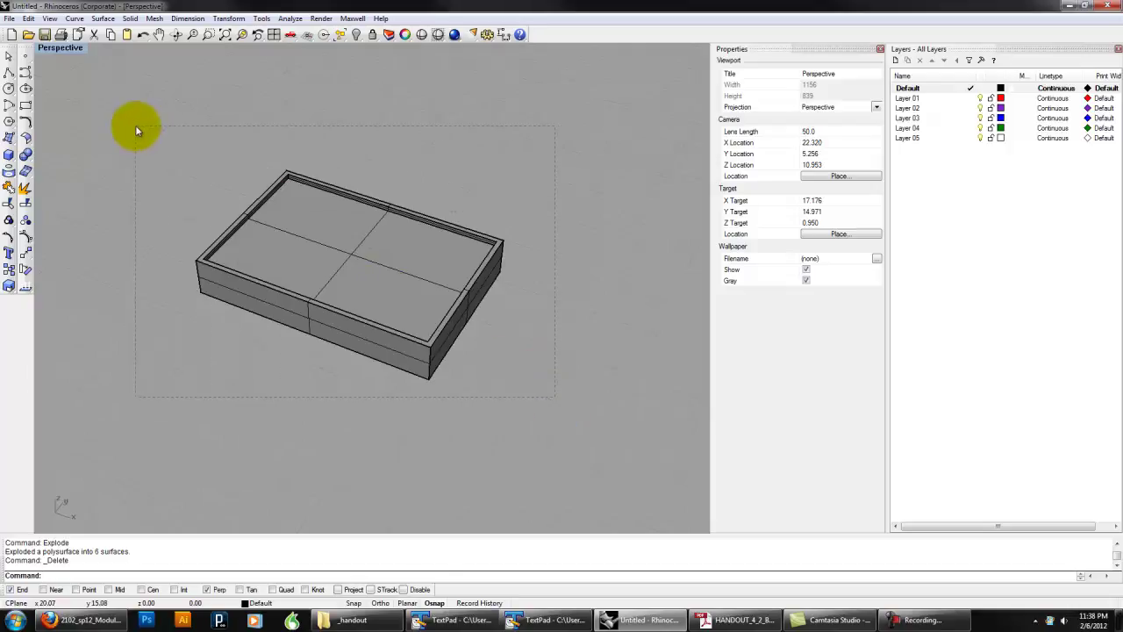
{"action": "left_click_drag", "start_coordinate": [135, 130], "coordinate": [136, 130]}
{"action": "type", "text": "join"}
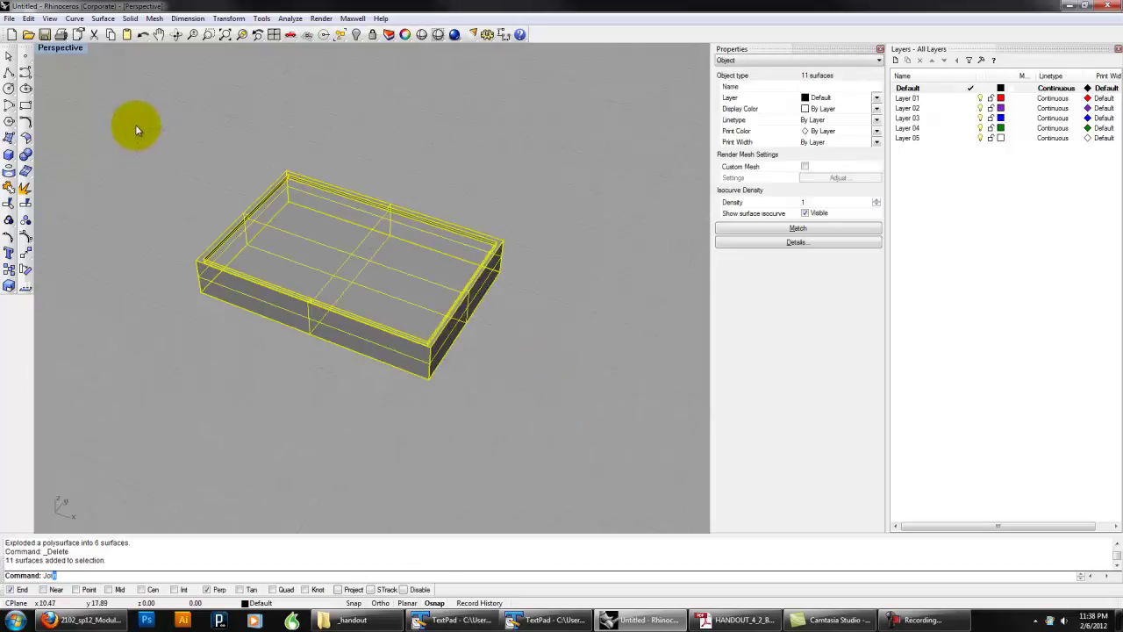
{"action": "key", "text": "Return"}
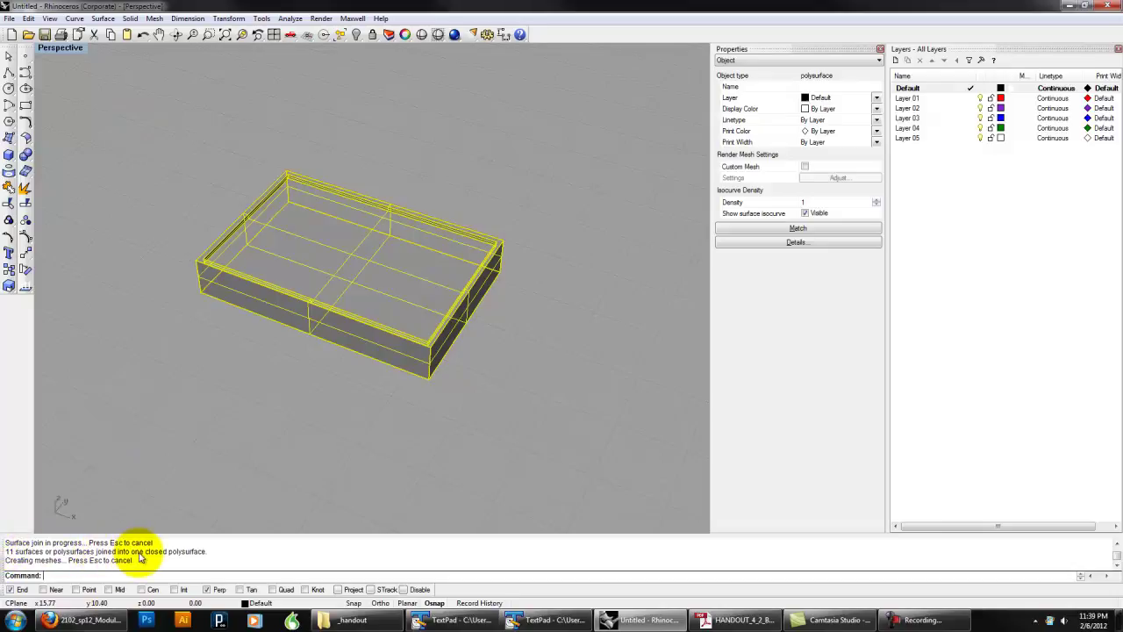
{"action": "left_click", "coordinate": [329, 383]}
{"action": "right_click_drag", "start_coordinate": [329, 383], "coordinate": [293, 361]}
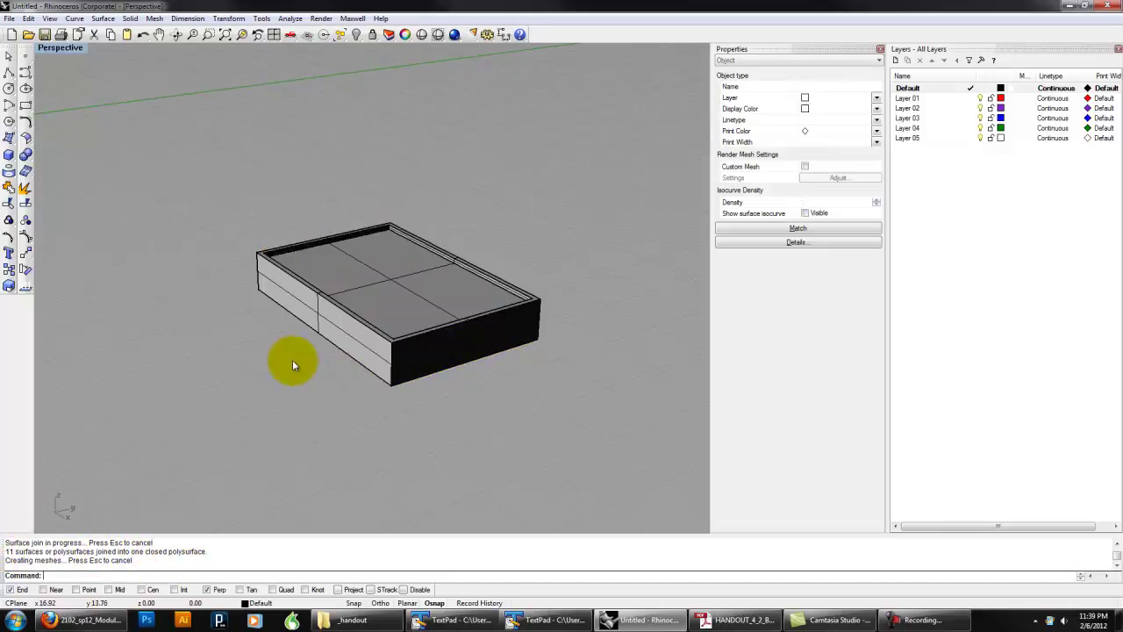
{"action": "scroll", "coordinate": [357, 293], "scroll_direction": "up", "scroll_amount": 4}
{"action": "right_click_drag", "start_coordinate": [437, 350], "coordinate": [524, 379]}
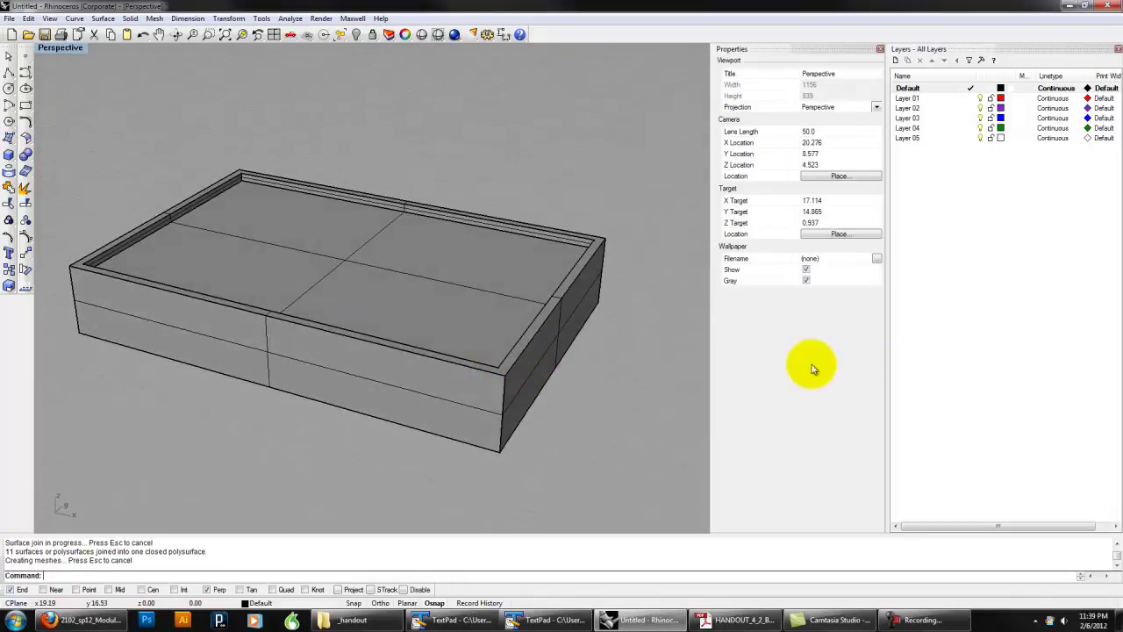
Step: Show all hidden profiles and plates again alongside the recessed box
{"action": "left_click", "coordinate": [734, 620]}
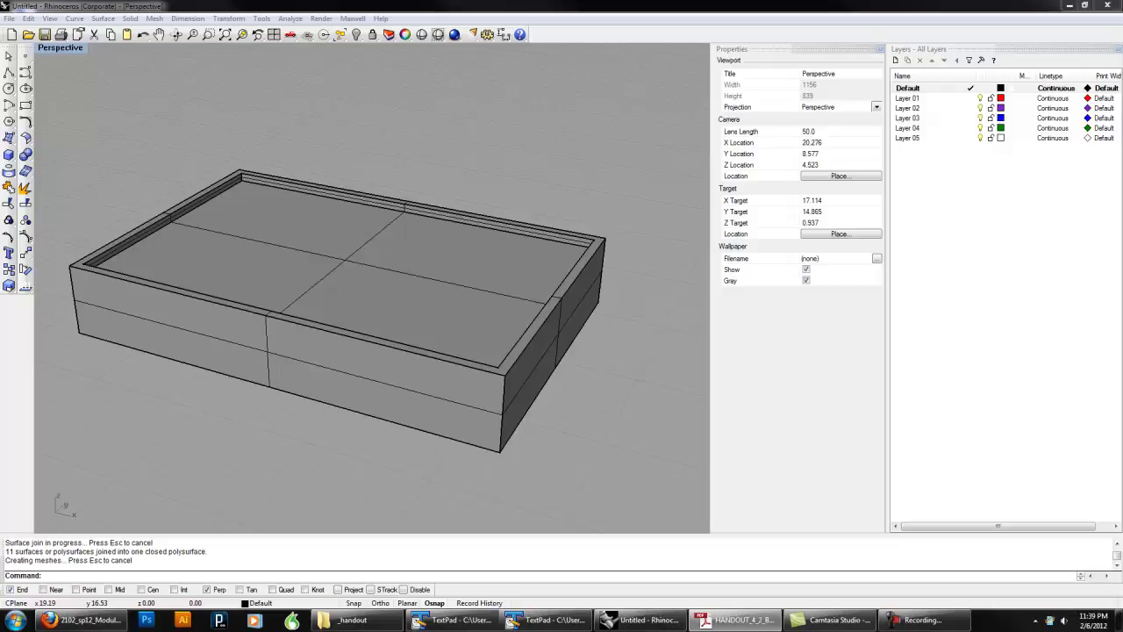
{"action": "right_click_drag", "start_coordinate": [411, 270], "coordinate": [429, 309]}
{"action": "scroll", "coordinate": [426, 311], "scroll_direction": "down", "scroll_amount": 12}
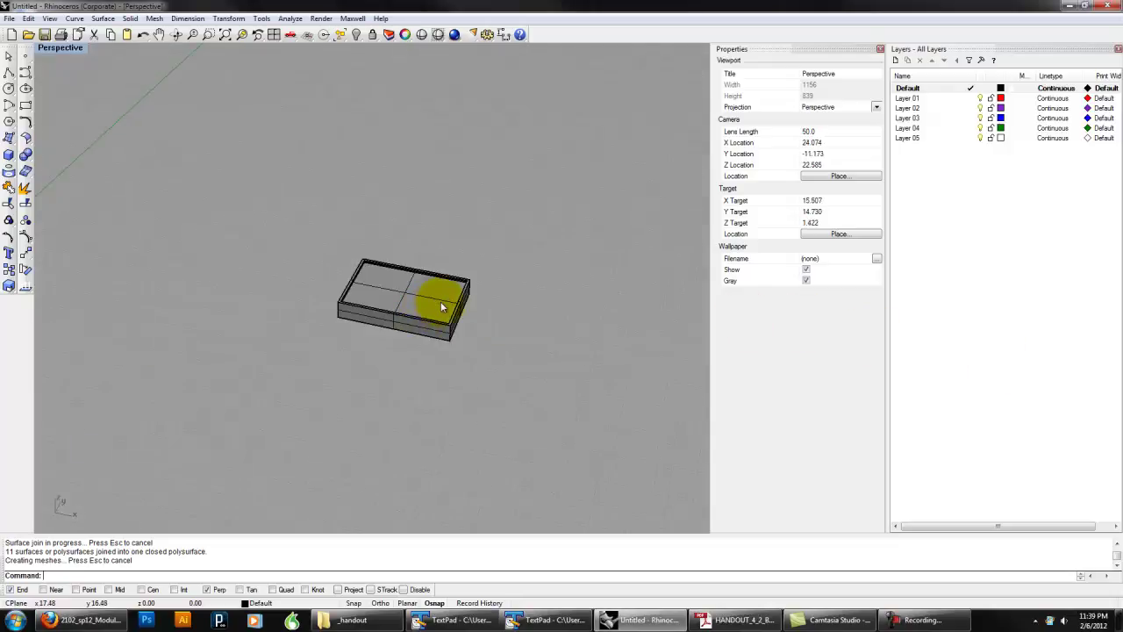
{"action": "type", "text": "show"}
{"action": "key", "text": "Return"}
Step: Move the recessed box onto the red axis line beside the tallest group of profiles
{"action": "scroll", "coordinate": [440, 302], "scroll_direction": "down", "scroll_amount": 12}
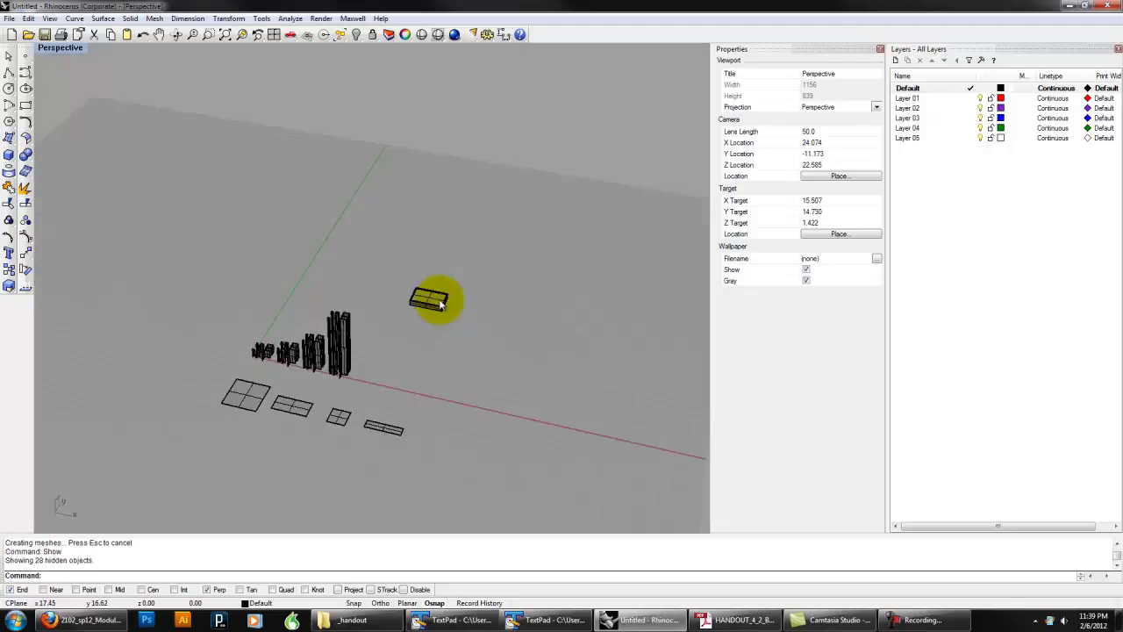
{"action": "scroll", "coordinate": [431, 307], "scroll_direction": "up", "scroll_amount": 8}
{"action": "left_click_drag", "start_coordinate": [425, 259], "coordinate": [316, 456]}
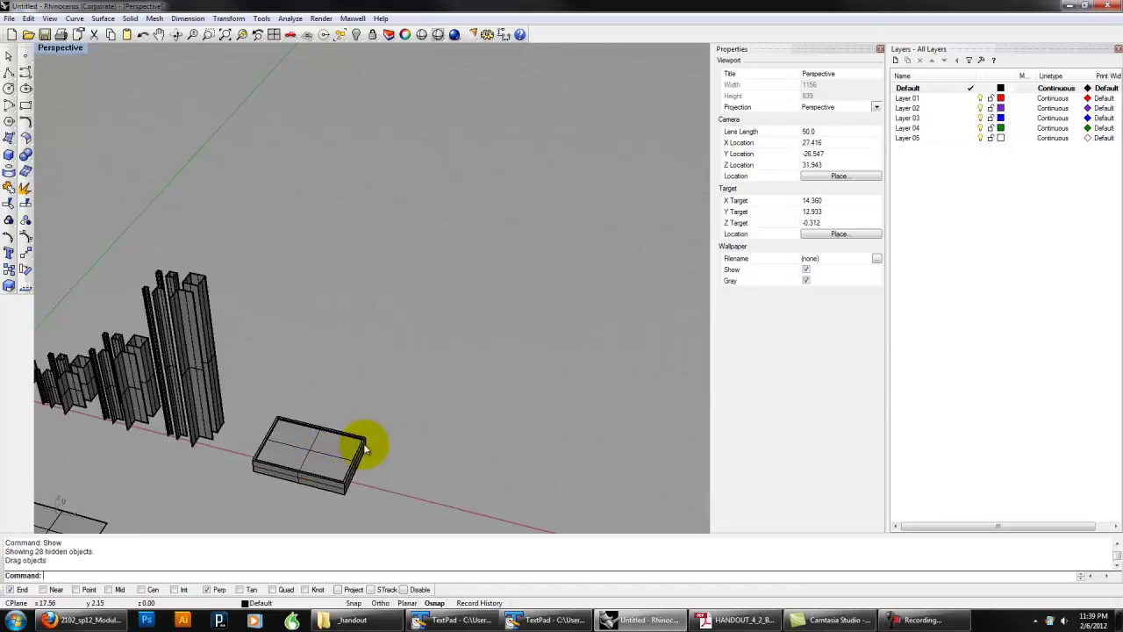
Step: Examine the complete kit of profiles, flat plates and recessed box from several angles
{"action": "scroll", "coordinate": [517, 365], "scroll_direction": "up", "scroll_amount": 6}
{"action": "scroll", "coordinate": [439, 316], "scroll_direction": "up", "scroll_amount": 3}
{"action": "right_click_drag", "start_coordinate": [439, 316], "coordinate": [418, 329]}
{"action": "scroll", "coordinate": [443, 358], "scroll_direction": "up", "scroll_amount": 4}
{"action": "right_click_drag", "start_coordinate": [473, 381], "coordinate": [425, 316], "text": "shift"}
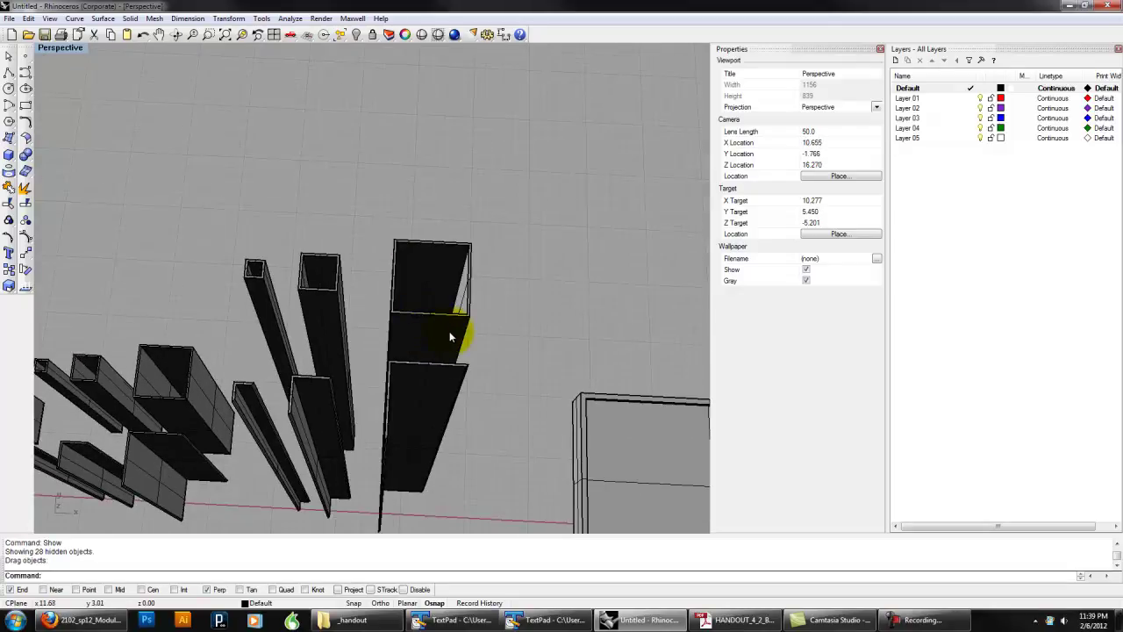
{"action": "right_click_drag", "start_coordinate": [399, 387], "coordinate": [409, 343], "text": "shift"}
{"action": "right_click_drag", "start_coordinate": [395, 501], "coordinate": [366, 392], "text": "shift"}
{"action": "scroll", "coordinate": [371, 391], "scroll_direction": "down", "scroll_amount": 8}
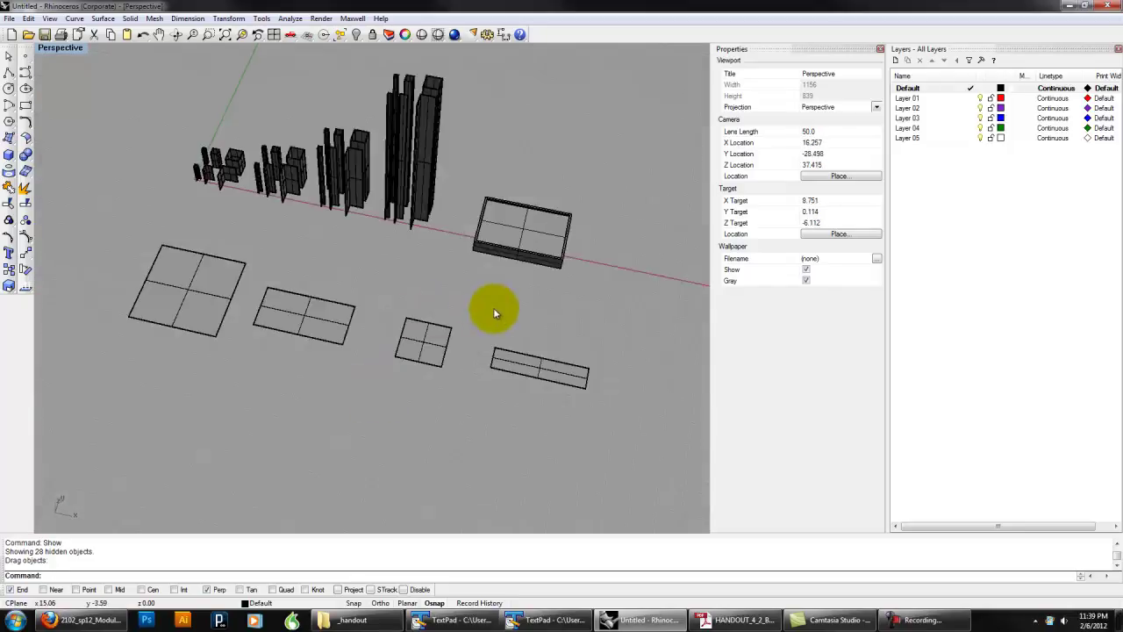
{"action": "scroll", "coordinate": [493, 303], "scroll_direction": "up", "scroll_amount": 5}
{"action": "left_click", "coordinate": [494, 287]}
{"action": "left_click", "coordinate": [310, 290]}
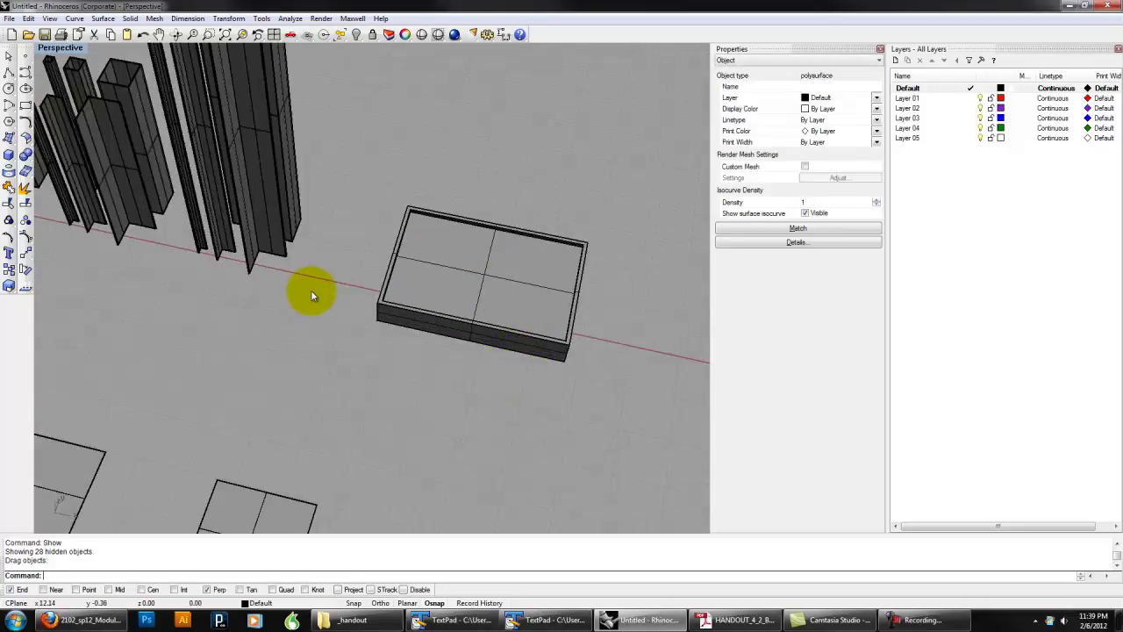
{"action": "right_click_drag", "start_coordinate": [290, 301], "coordinate": [513, 379], "text": "shift"}
{"action": "right_click_drag", "start_coordinate": [382, 320], "coordinate": [468, 384], "text": "shift"}
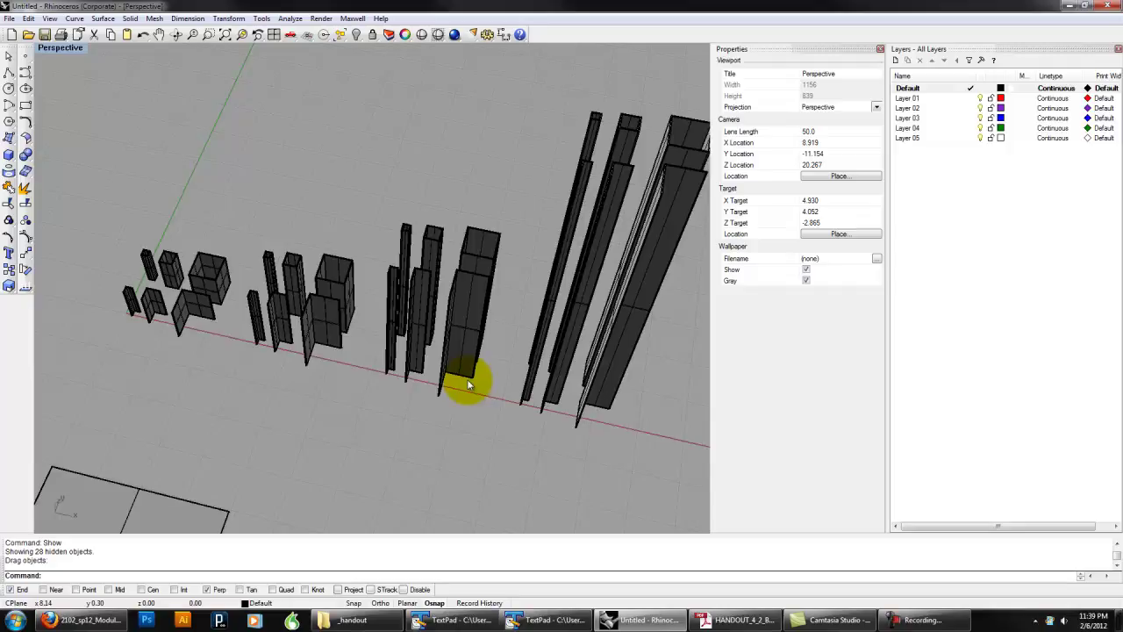
Step: Examine the recessed box up close and the flat plates in front of it, selecting the narrow plate and the box to check them
{"action": "right_click_drag", "start_coordinate": [469, 384], "coordinate": [297, 355]}
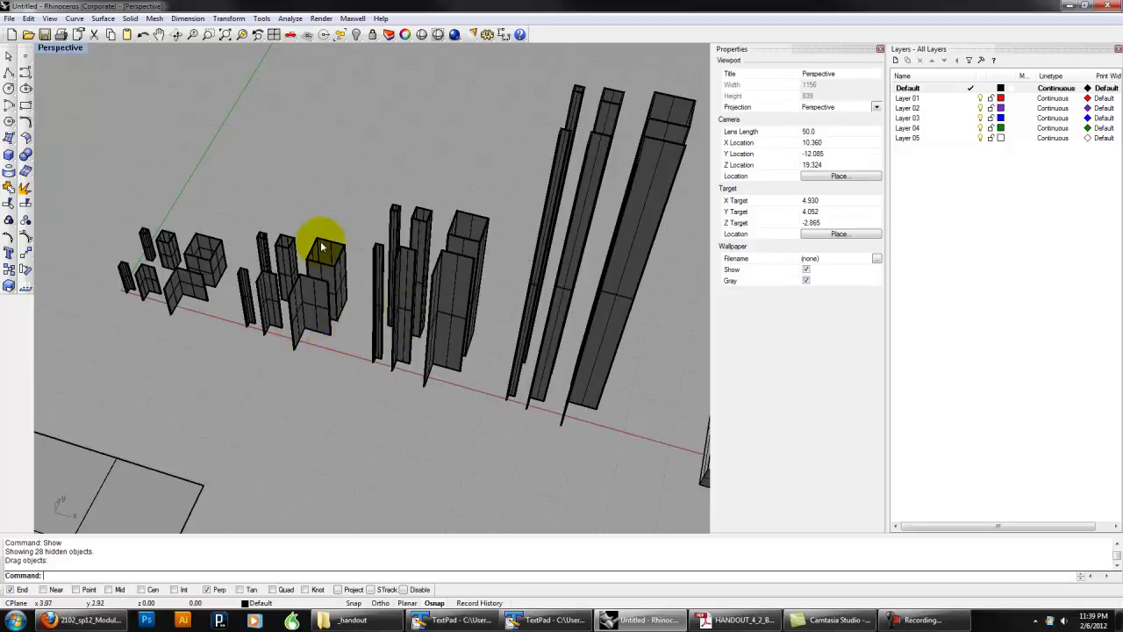
{"action": "right_click_drag", "start_coordinate": [551, 372], "coordinate": [341, 295], "text": "shift"}
{"action": "right_click_drag", "start_coordinate": [499, 335], "coordinate": [408, 307], "text": "shift"}
{"action": "scroll", "coordinate": [409, 306], "scroll_direction": "up", "scroll_amount": 4}
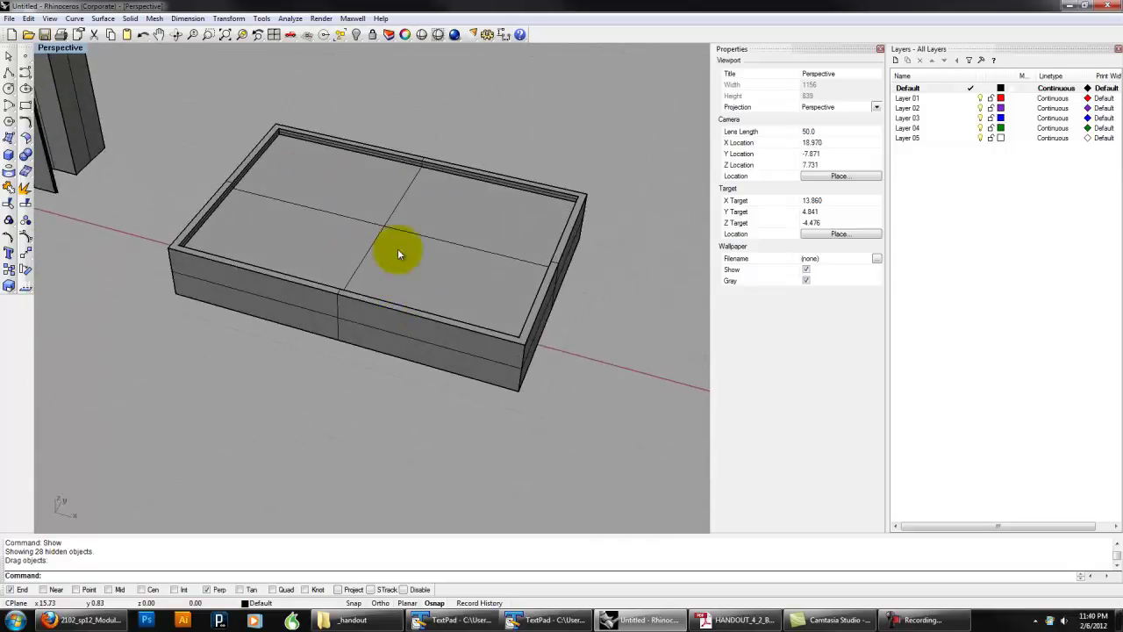
{"action": "scroll", "coordinate": [404, 263], "scroll_direction": "down", "scroll_amount": 5}
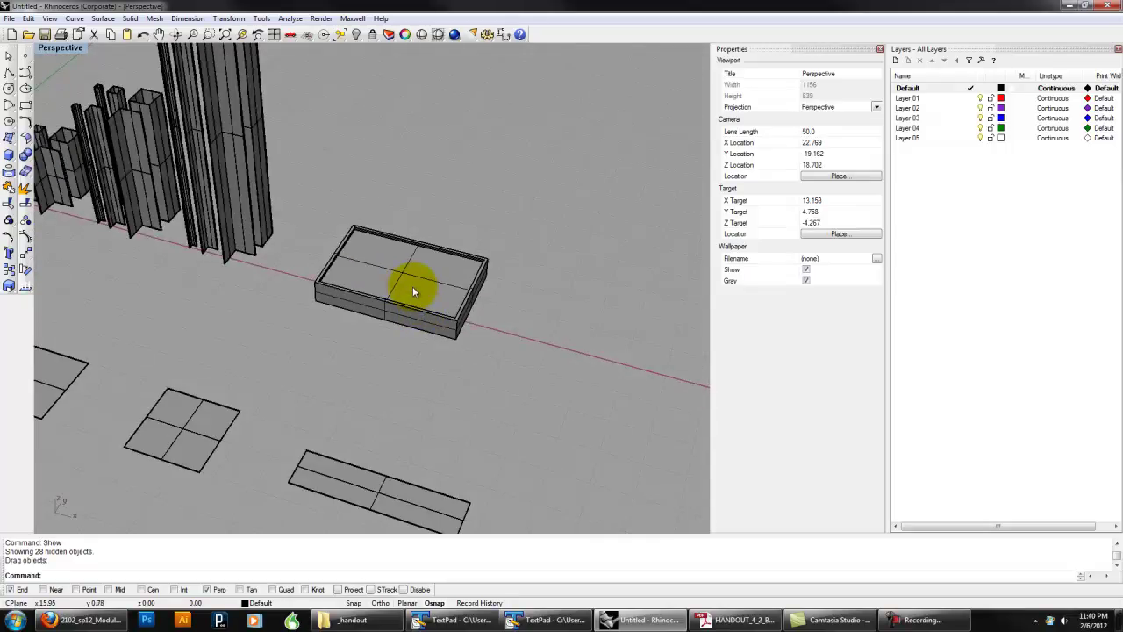
{"action": "right_click_drag", "start_coordinate": [428, 288], "coordinate": [491, 339], "text": "shift"}
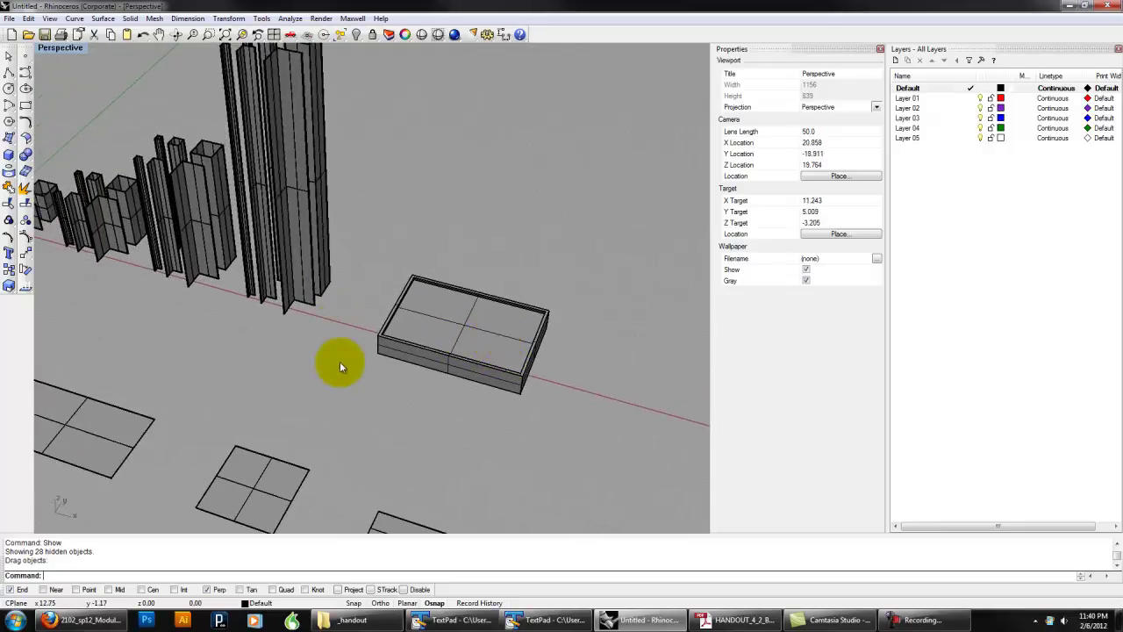
{"action": "right_click_drag", "start_coordinate": [358, 393], "coordinate": [406, 431], "text": "shift"}
{"action": "left_click", "coordinate": [406, 431]}
{"action": "left_click", "coordinate": [544, 489]}
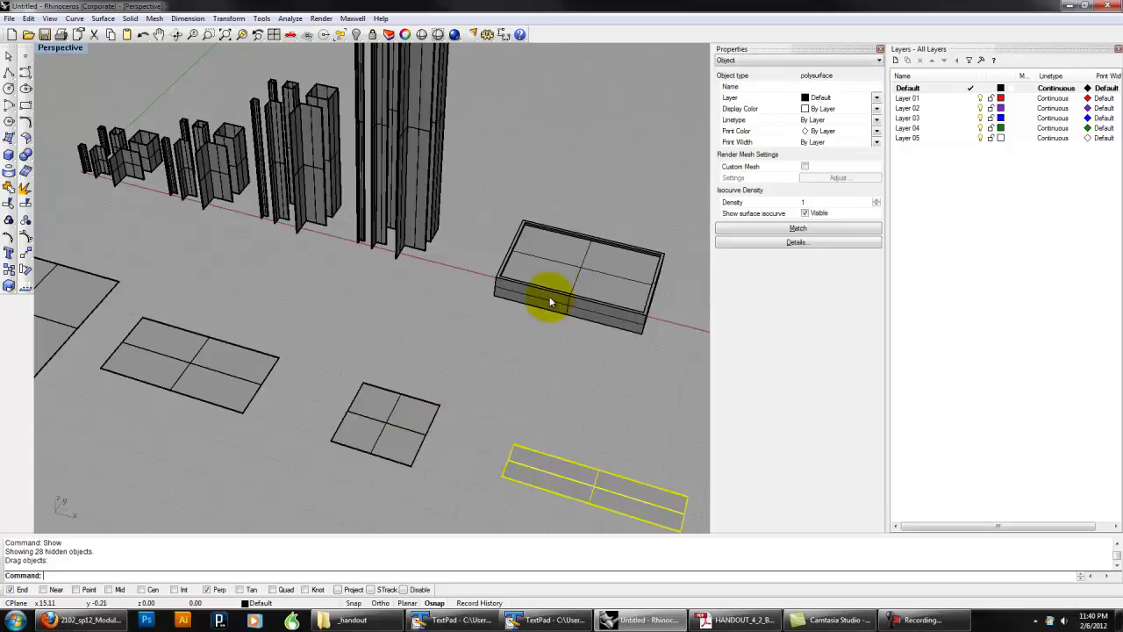
{"action": "left_click", "coordinate": [551, 293]}
{"action": "left_click", "coordinate": [565, 189]}
Step: Examine the open ends of the square tubes and angle profiles from above, and review the layout of the whole kit
{"action": "right_click_drag", "start_coordinate": [567, 158], "coordinate": [493, 362]}
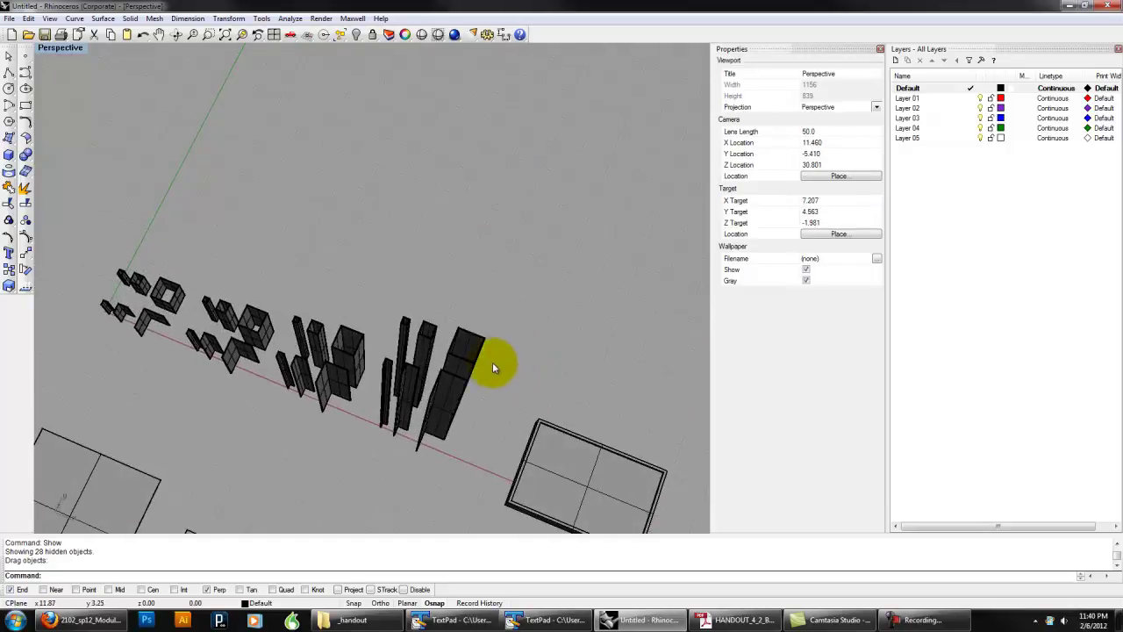
{"action": "scroll", "coordinate": [493, 361], "scroll_direction": "up", "scroll_amount": 6}
{"action": "right_click_drag", "start_coordinate": [510, 324], "coordinate": [549, 323], "text": "shift"}
{"action": "scroll", "coordinate": [553, 318], "scroll_direction": "down", "scroll_amount": 4}
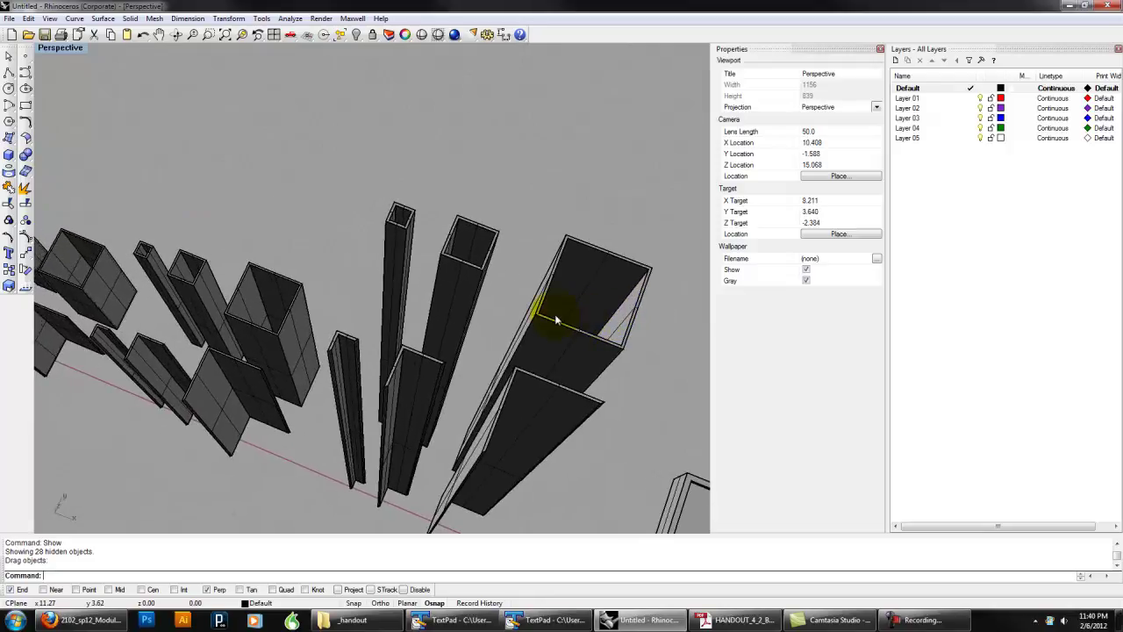
{"action": "scroll", "coordinate": [409, 351], "scroll_direction": "up", "scroll_amount": 2}
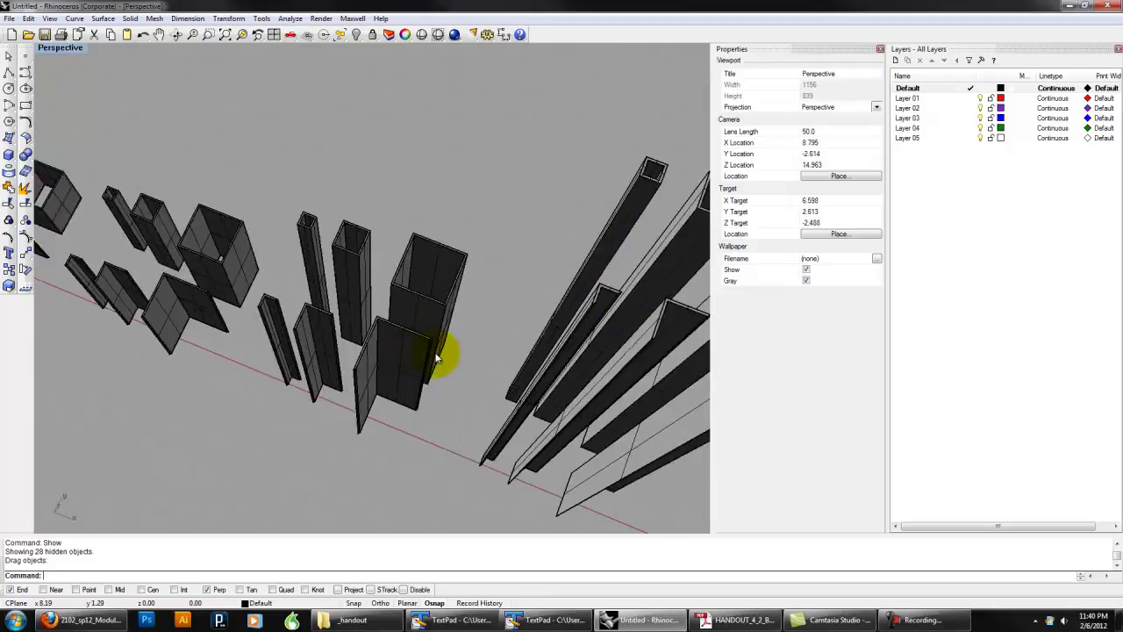
{"action": "scroll", "coordinate": [459, 360], "scroll_direction": "down", "scroll_amount": 4}
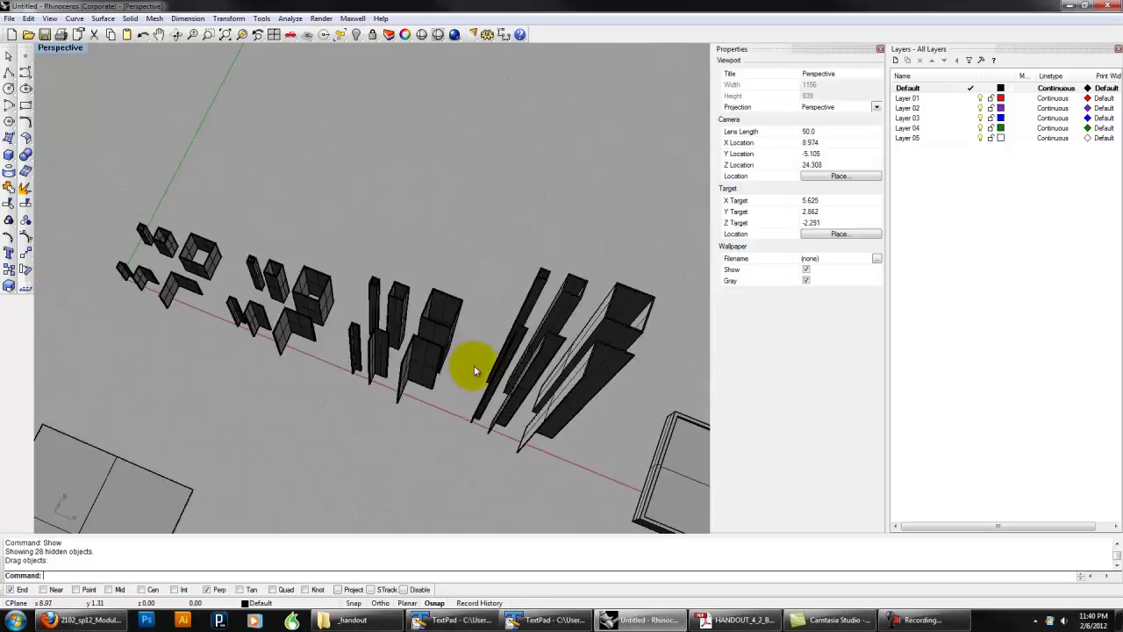
{"action": "right_click_drag", "start_coordinate": [489, 373], "coordinate": [452, 281], "text": "shift"}
{"action": "scroll", "coordinate": [450, 281], "scroll_direction": "down", "scroll_amount": 2}
{"action": "right_click_drag", "start_coordinate": [511, 351], "coordinate": [476, 301], "text": "shift"}
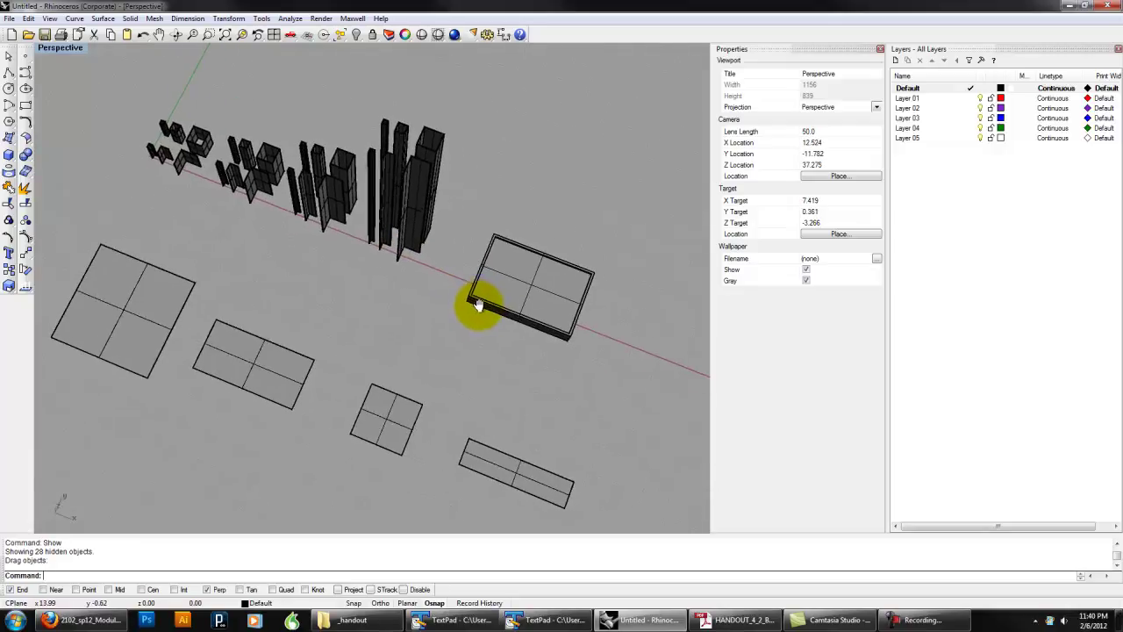
{"action": "right_click_drag", "start_coordinate": [442, 346], "coordinate": [468, 336], "text": "shift"}
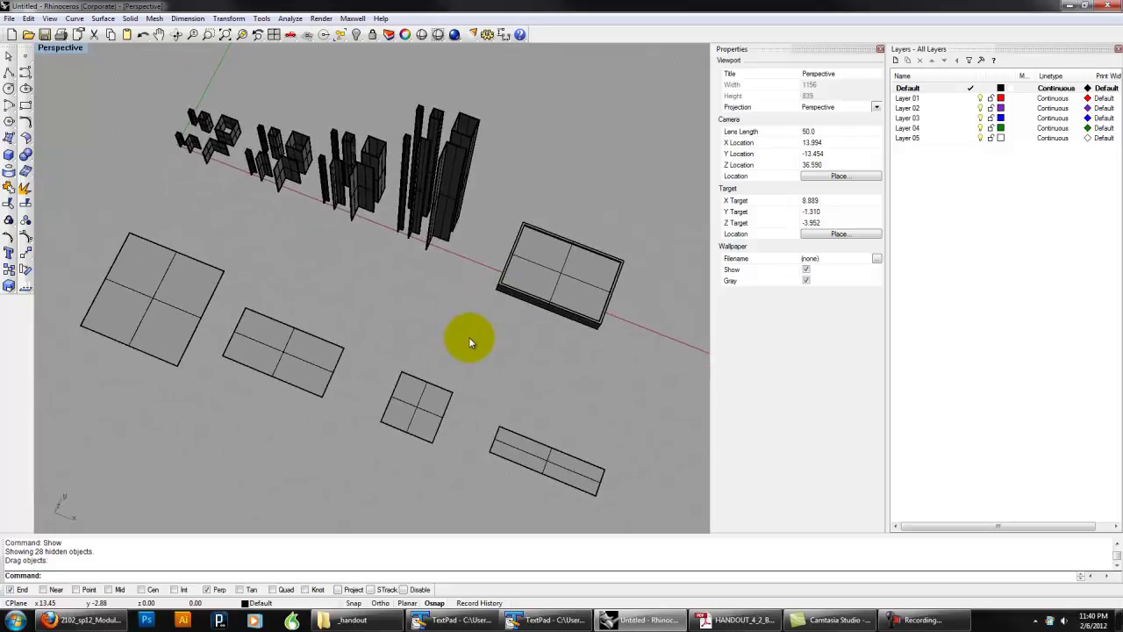